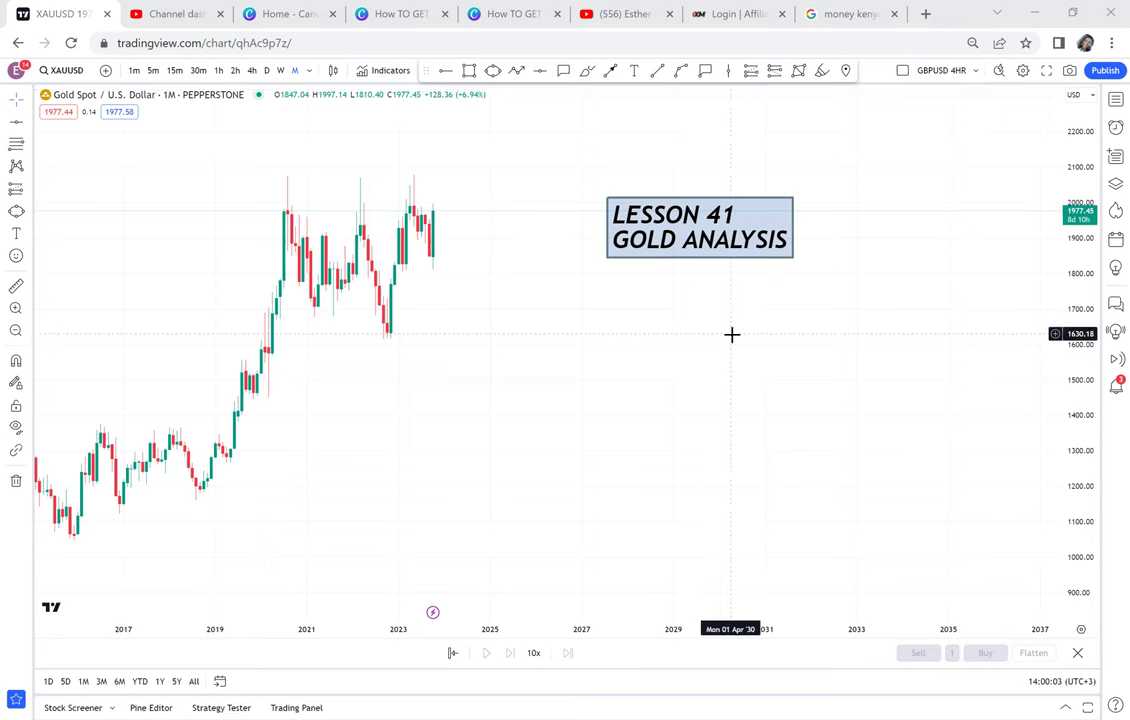
Step: Add a text note below the lesson title reading "MARKET STRUCTURE", "PRICE ACTION" and "FOREX" on three separate lines
scroll(680, 316, "up", 1)
mouse_move(730, 333)
left_mouse_down()
mouse_move(680, 316)
mouse_move(736, 320)
left_mouse_up()
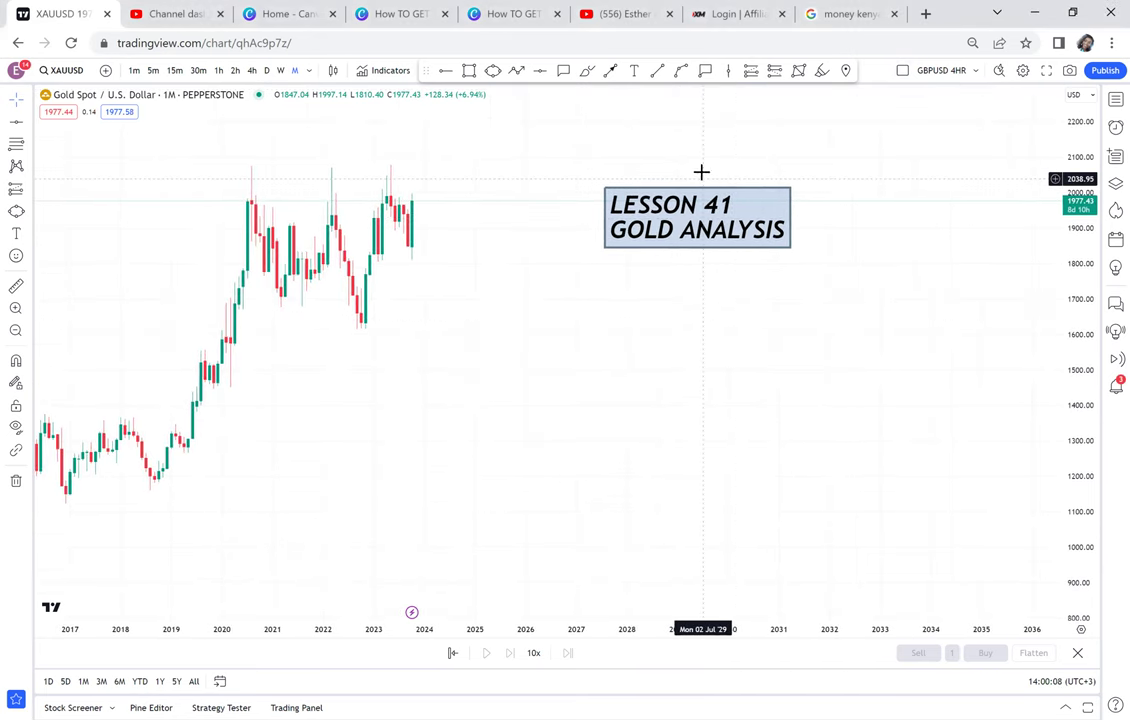
left_click(635, 71)
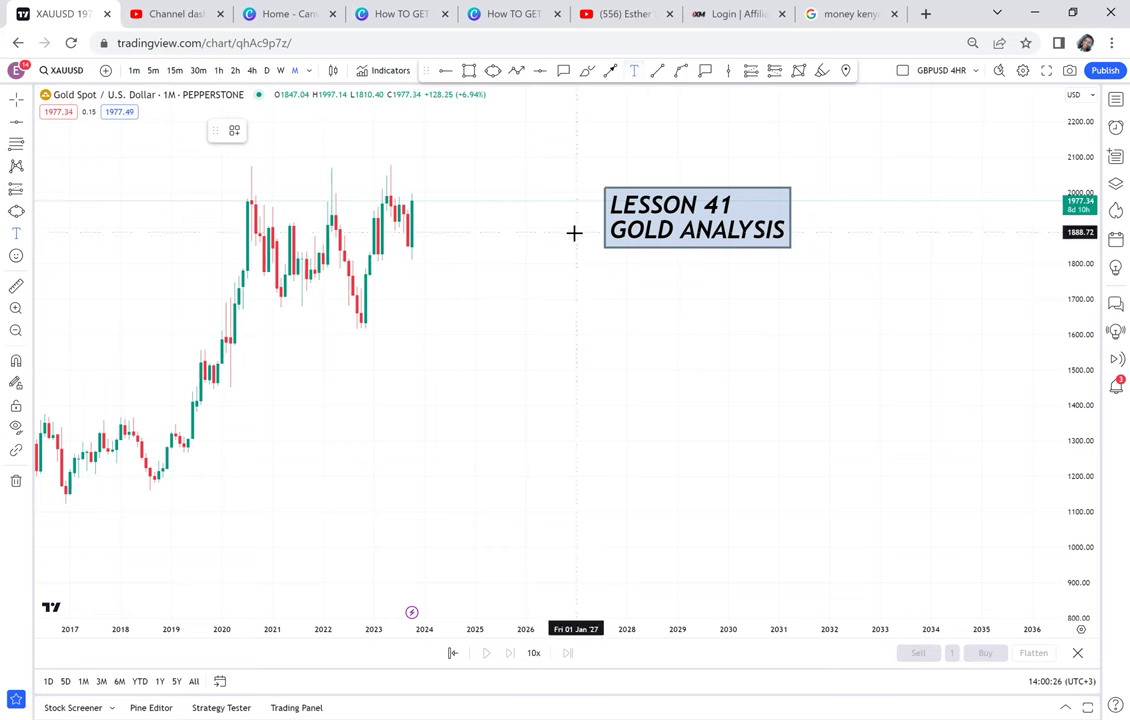
left_click(530, 345)
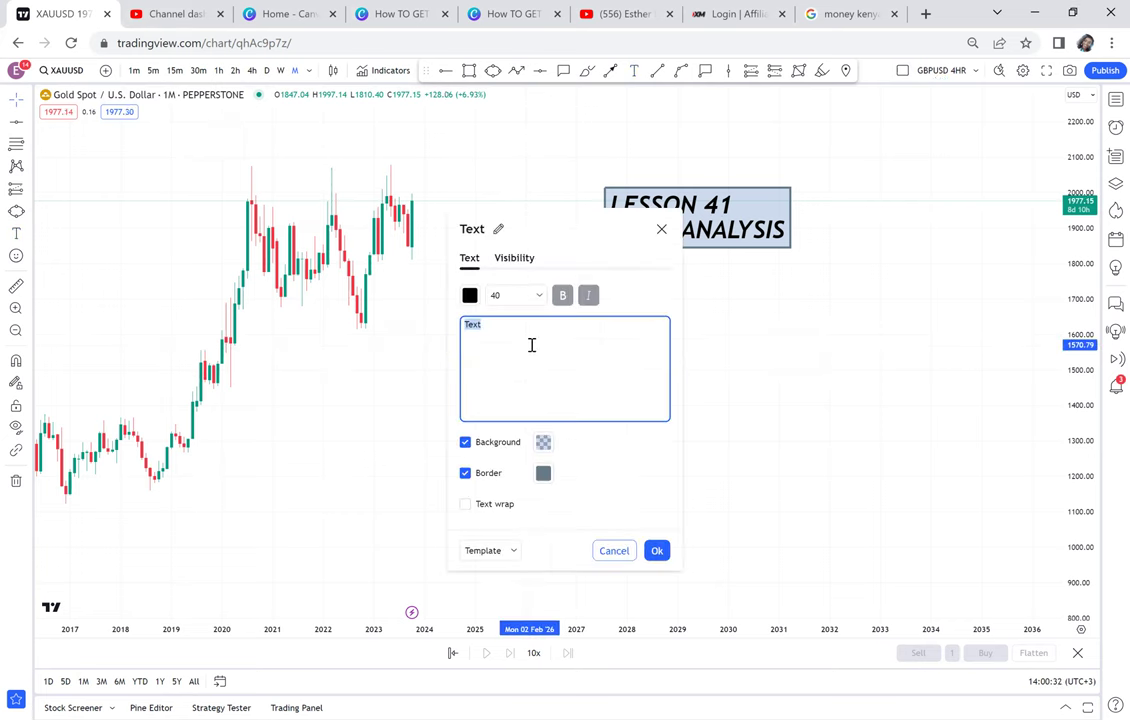
type("MARKET STR")
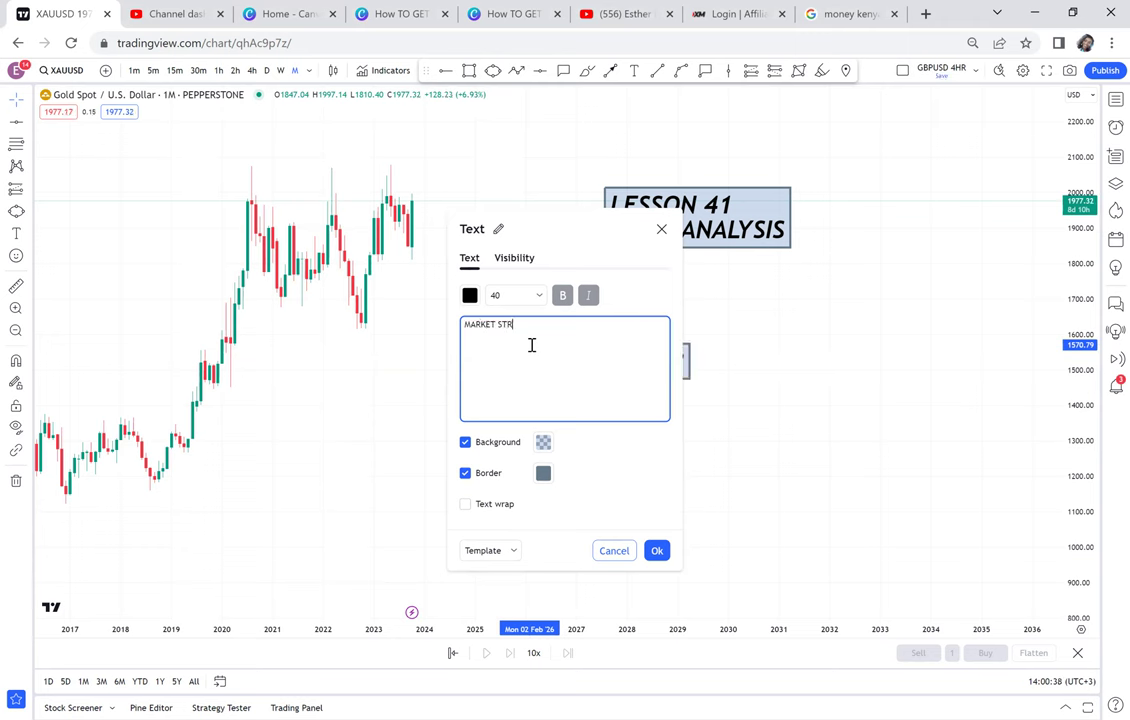
type("UCTURE")
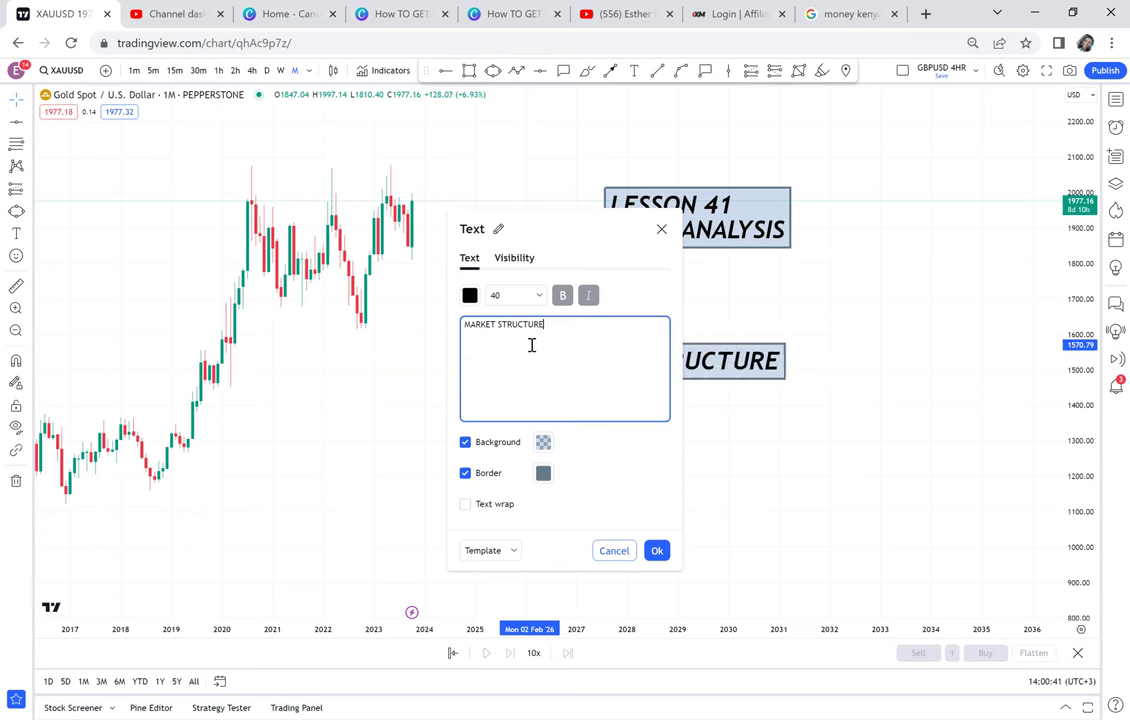
key("Return")
type("P")
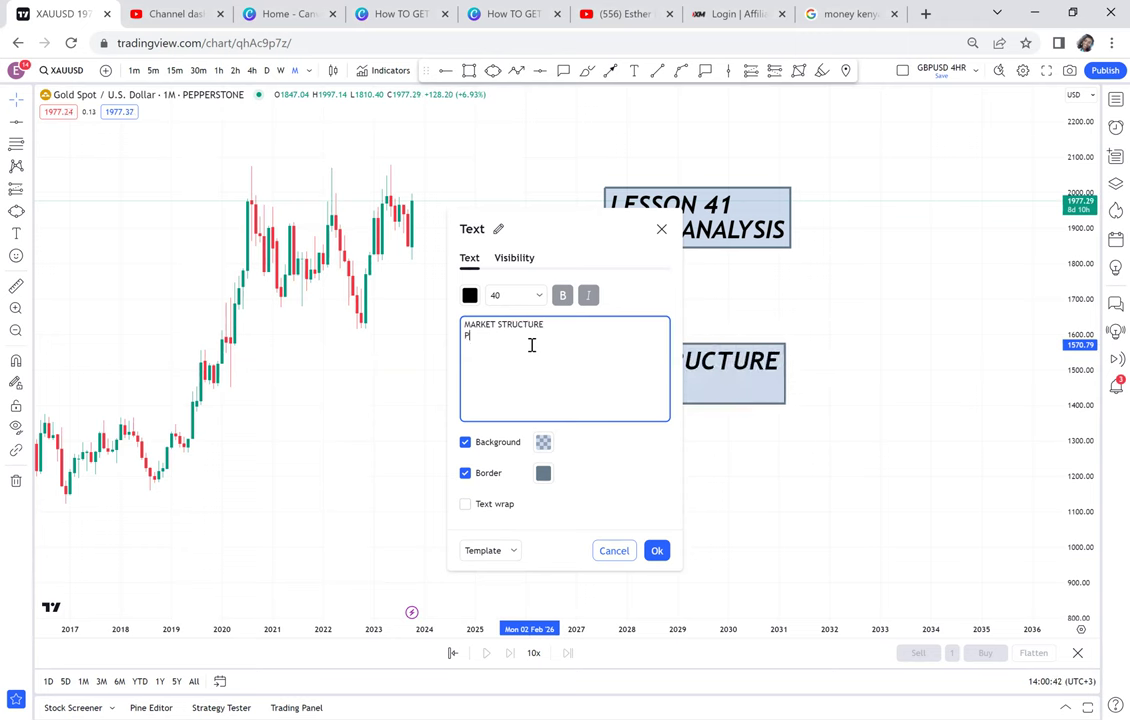
type("RICE ACTION")
key("Return")
type("FOREX")
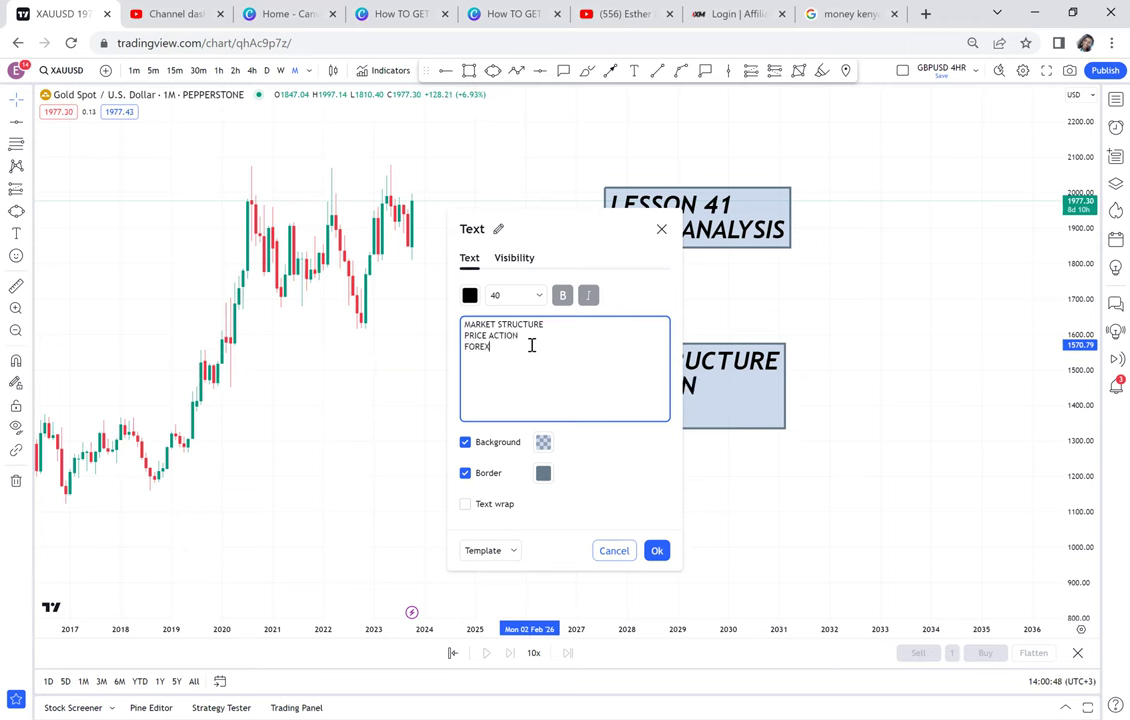
left_click(886, 335)
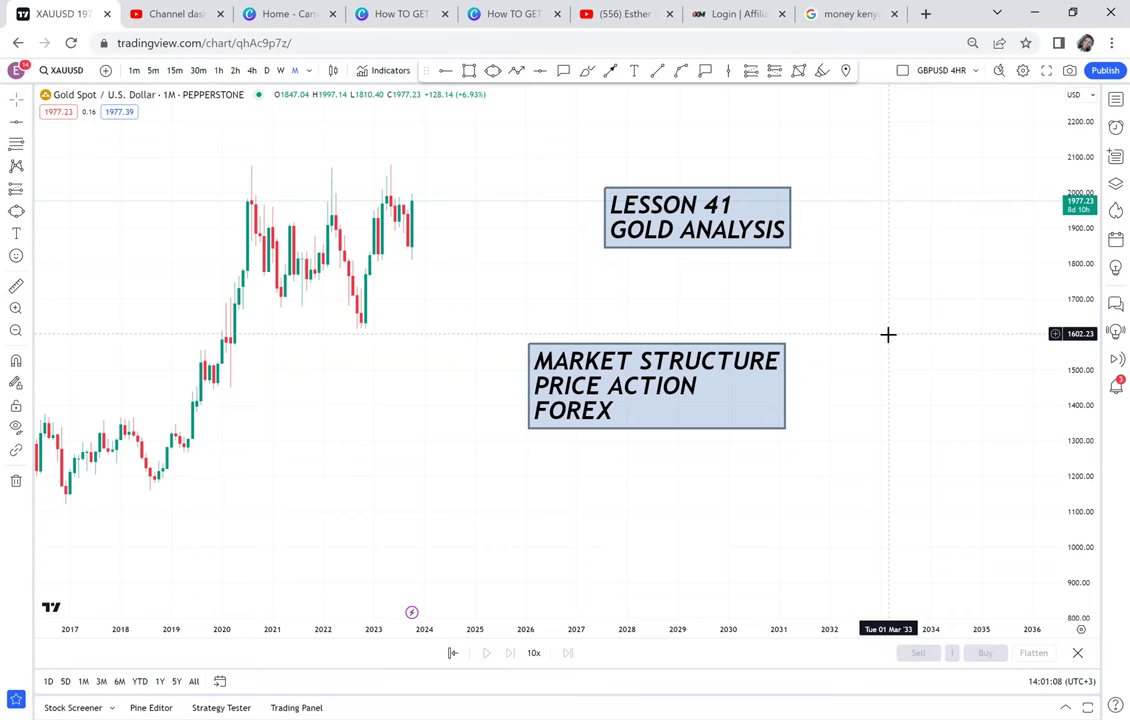
Step: Extend the last line of the three-line text note to read "FOREX PATTERN"
double_click(744, 383)
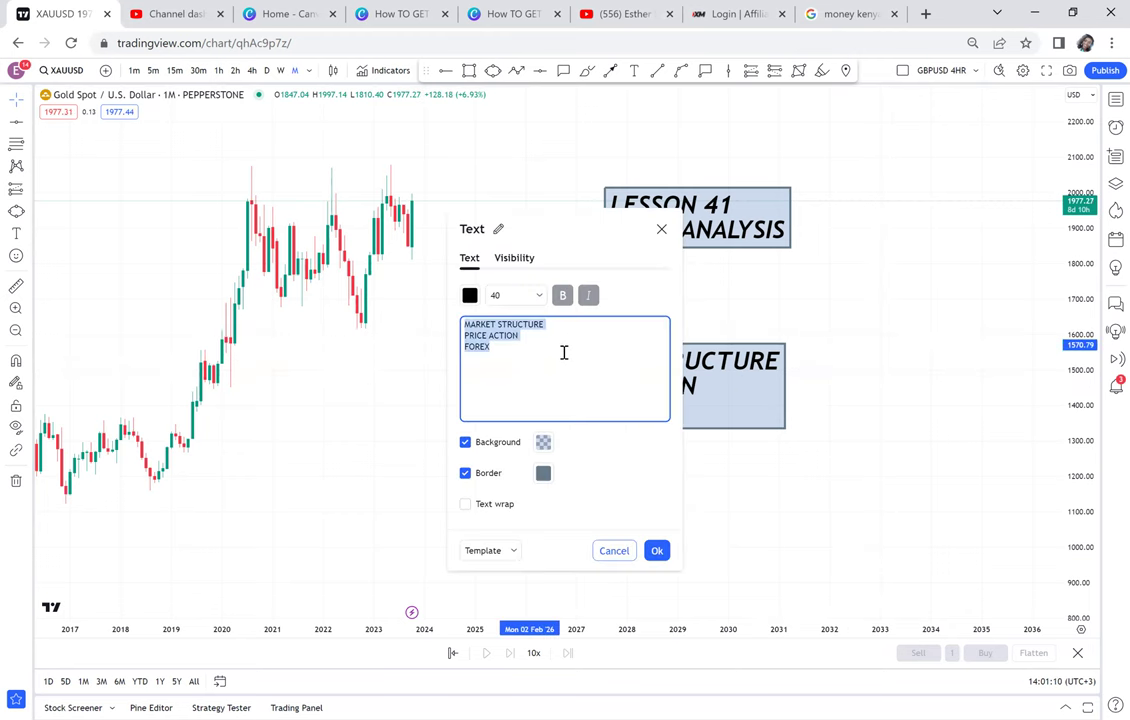
left_click(564, 352)
type("PAA")
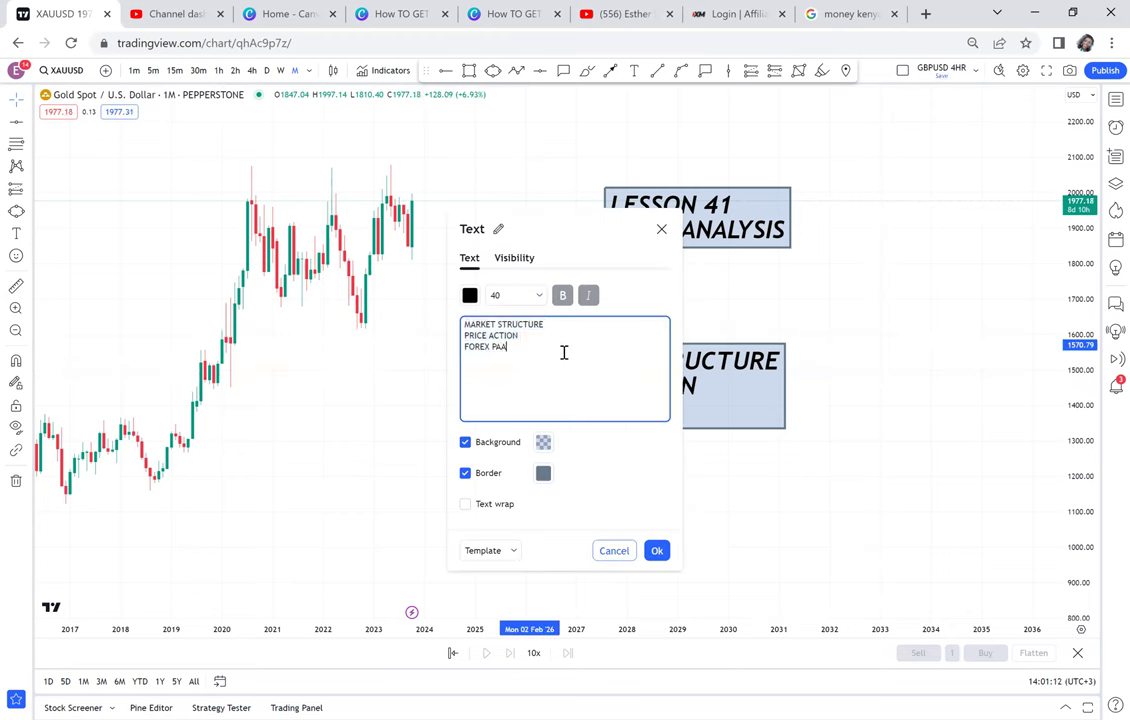
key("BackSpace")
type("TTERN")
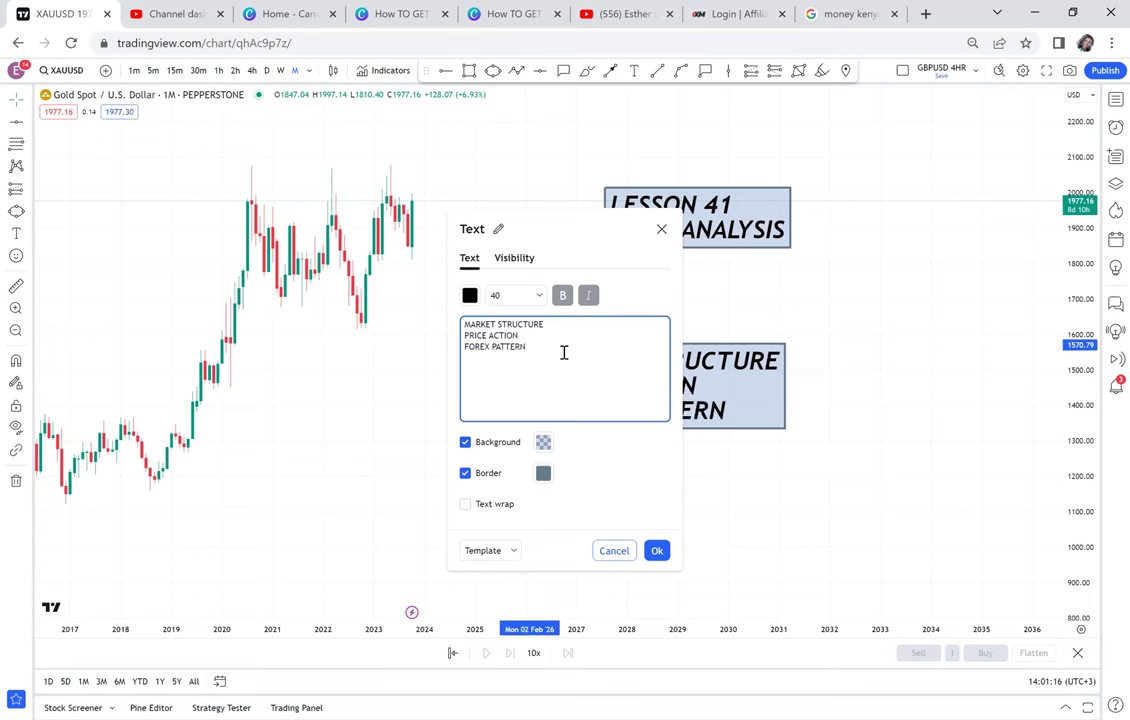
left_click(922, 297)
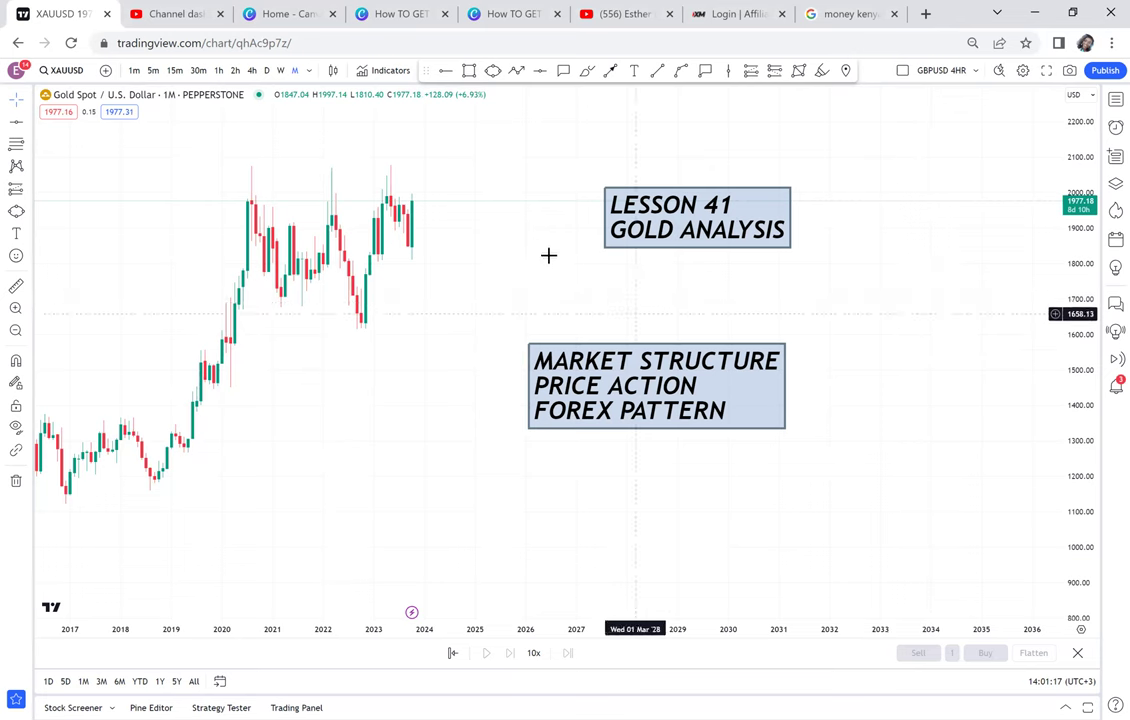
Step: Move the "LESSON 41 GOLD ANALYSIS" and "MARKET STRUCTURE" notes farther away from the candles, starting around 2028
left_click_drag(661, 227, 709, 215)
left_click(661, 424)
left_click_drag(665, 432, 800, 409)
Step: Draw a rectangle around the gold consolidation range from June 2019 to May 2025, between about 2075.64 and 1612.71
scroll(540, 313, "up", 1)
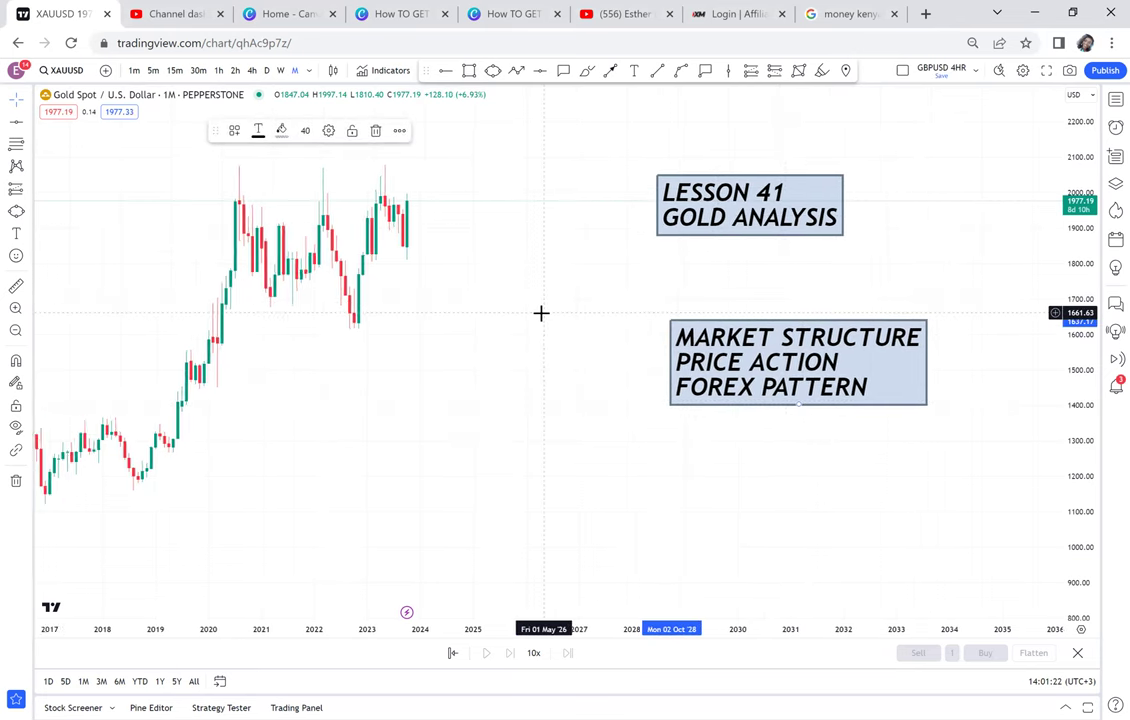
scroll(541, 313, "up", 1)
left_click_drag(556, 313, 810, 339)
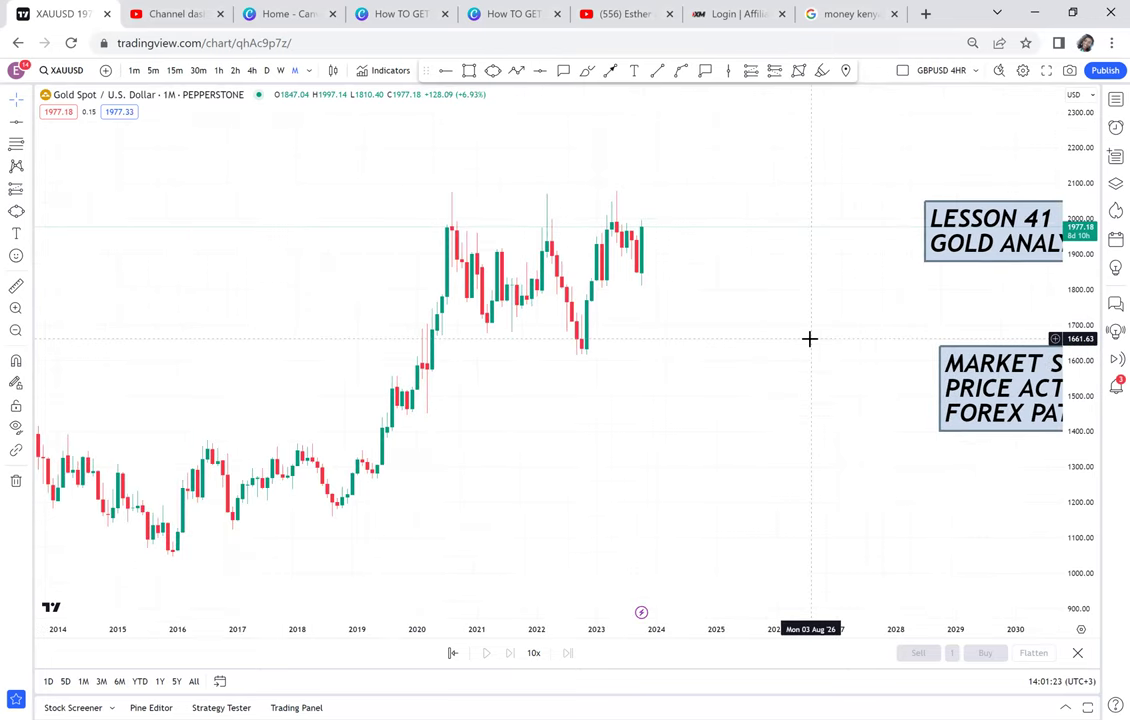
scroll(810, 338, "up", 1)
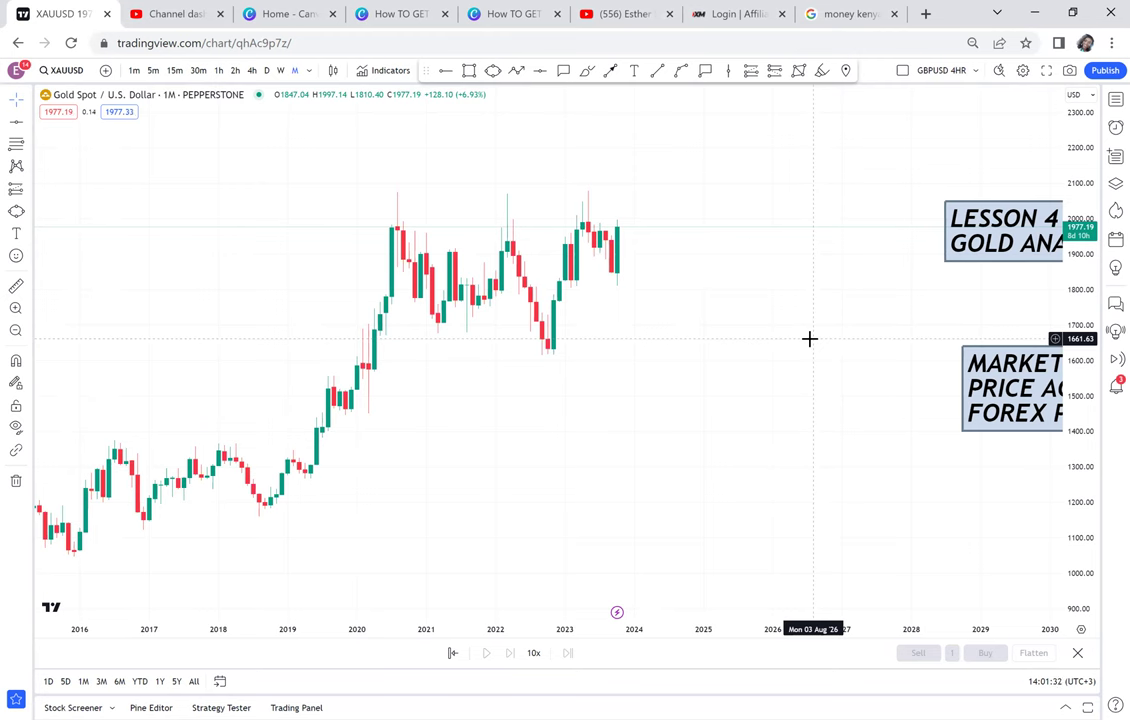
scroll(757, 250, "up", 2)
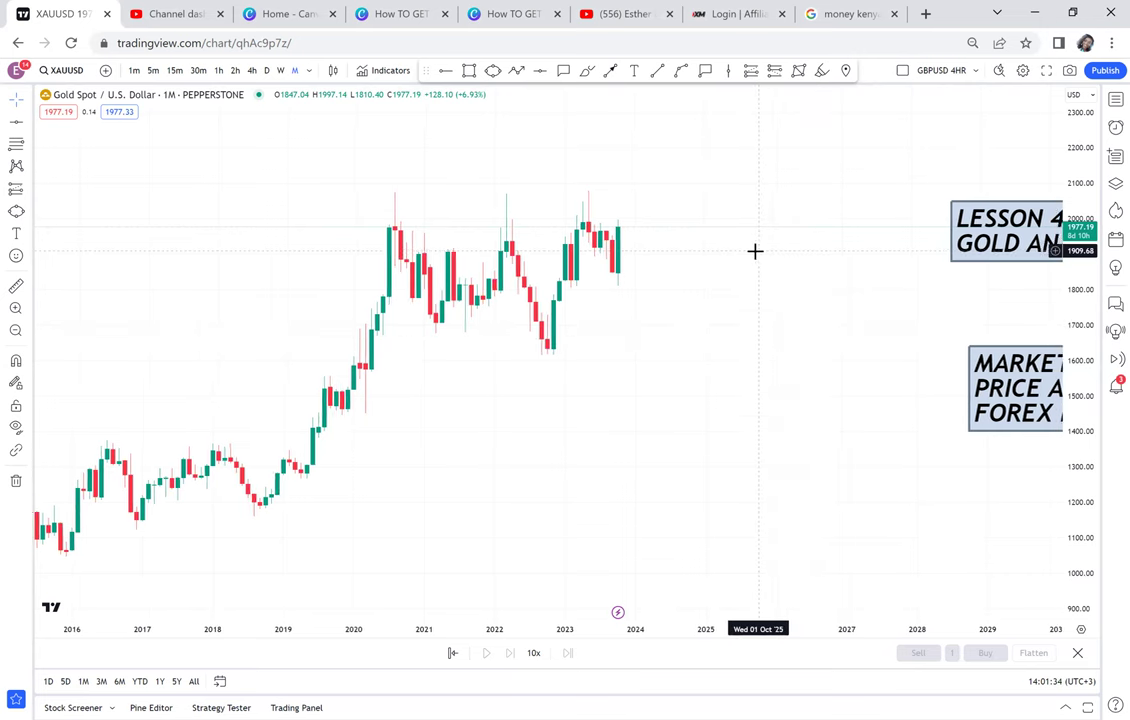
left_click(469, 70)
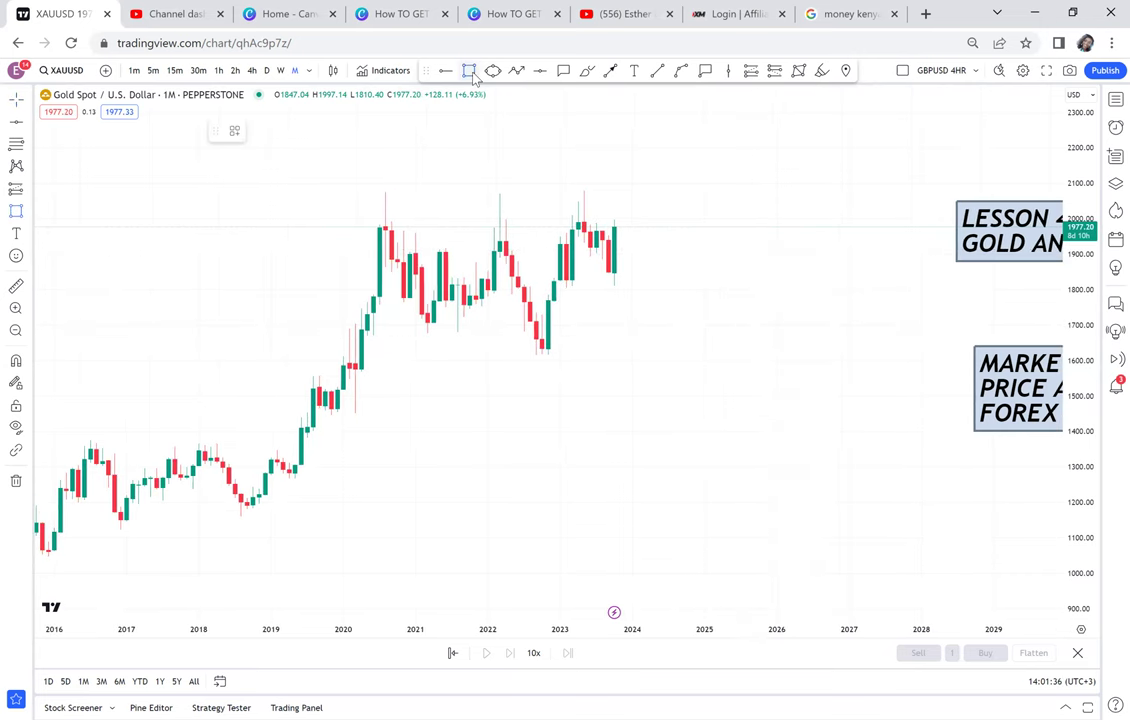
left_click(300, 193)
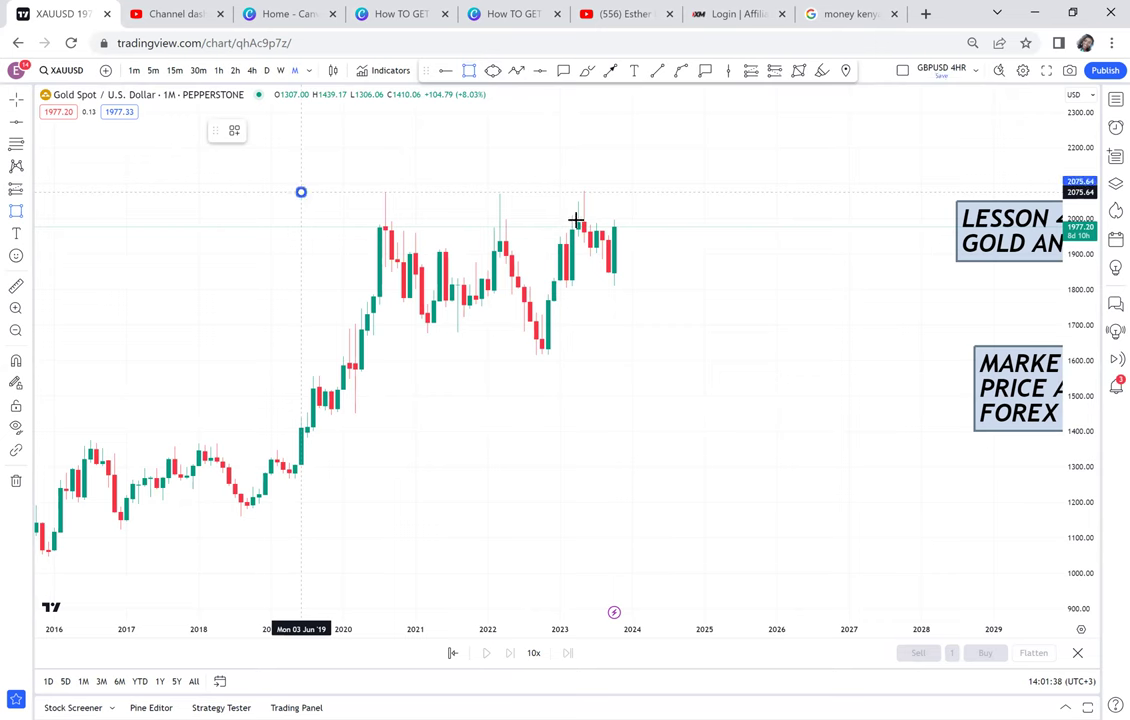
left_click(692, 250)
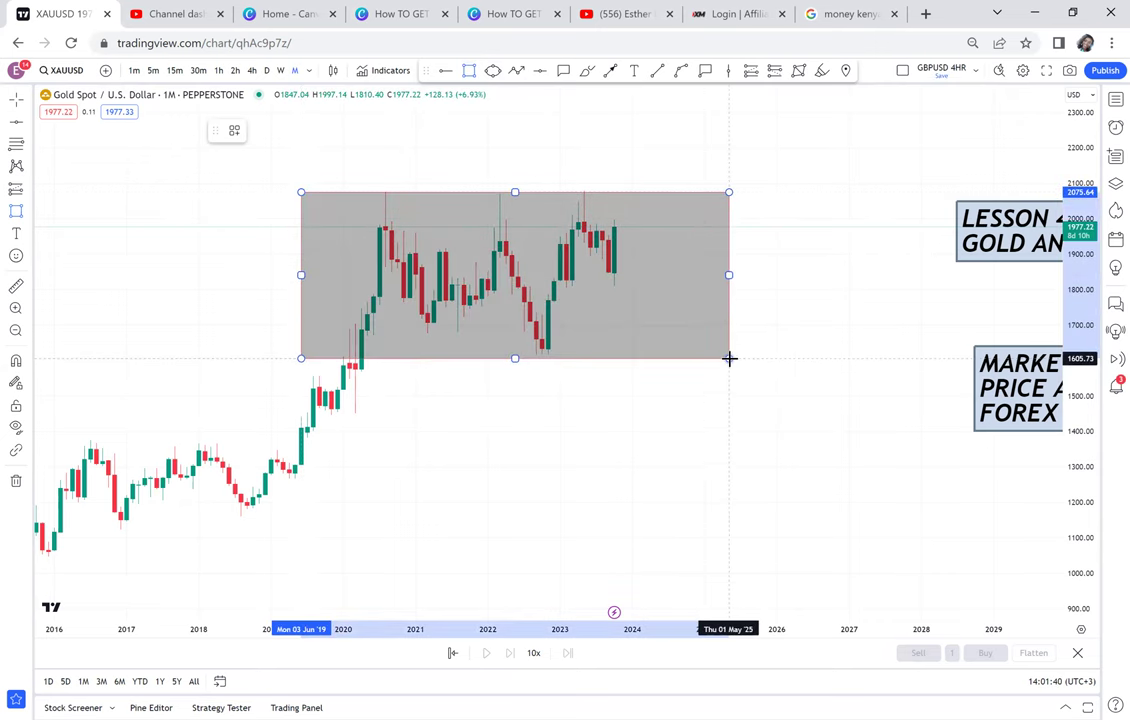
left_click(729, 356)
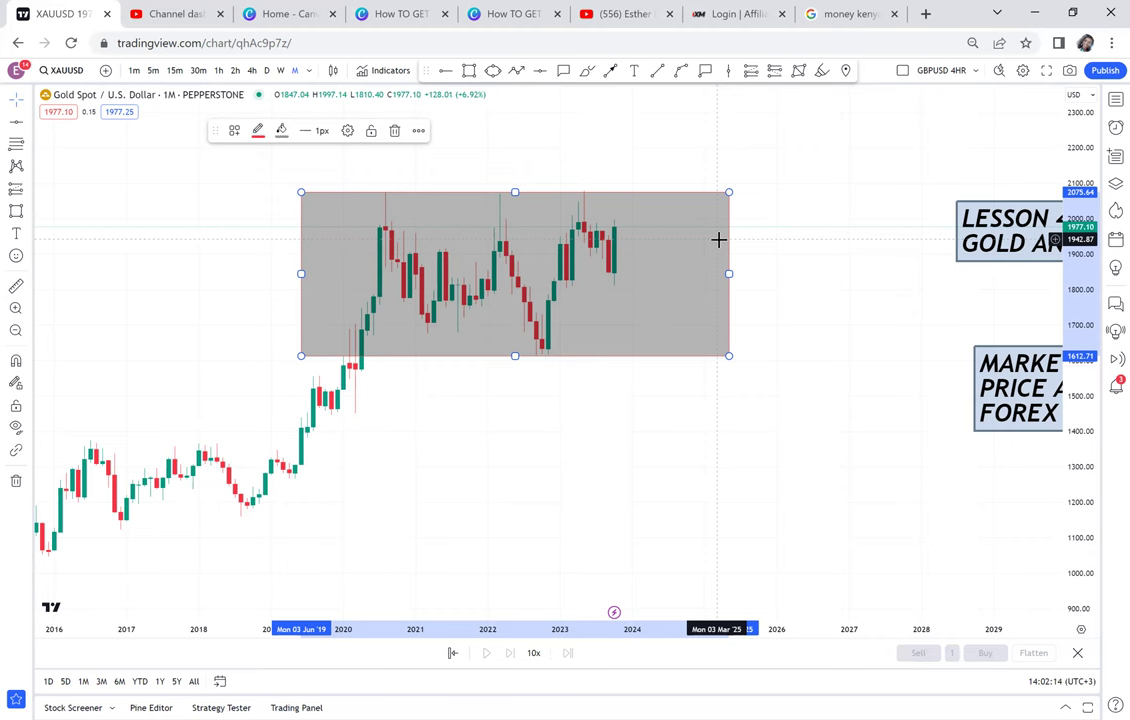
Step: Draw a narrow rectangle as tall as the consolidation range and place it on top of the range, from about 2065.16 to 2538.56
left_click(469, 71)
left_click_drag(494, 191, 566, 358)
left_click_drag(680, 316, 754, 416)
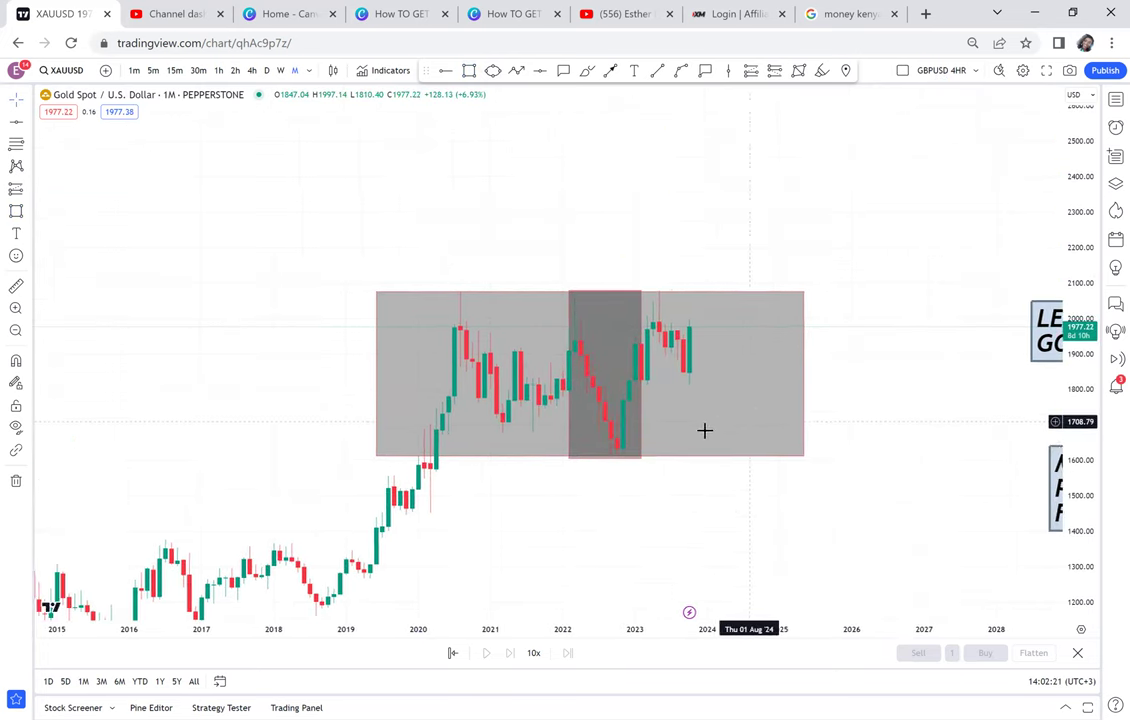
left_click_drag(640, 424, 614, 255)
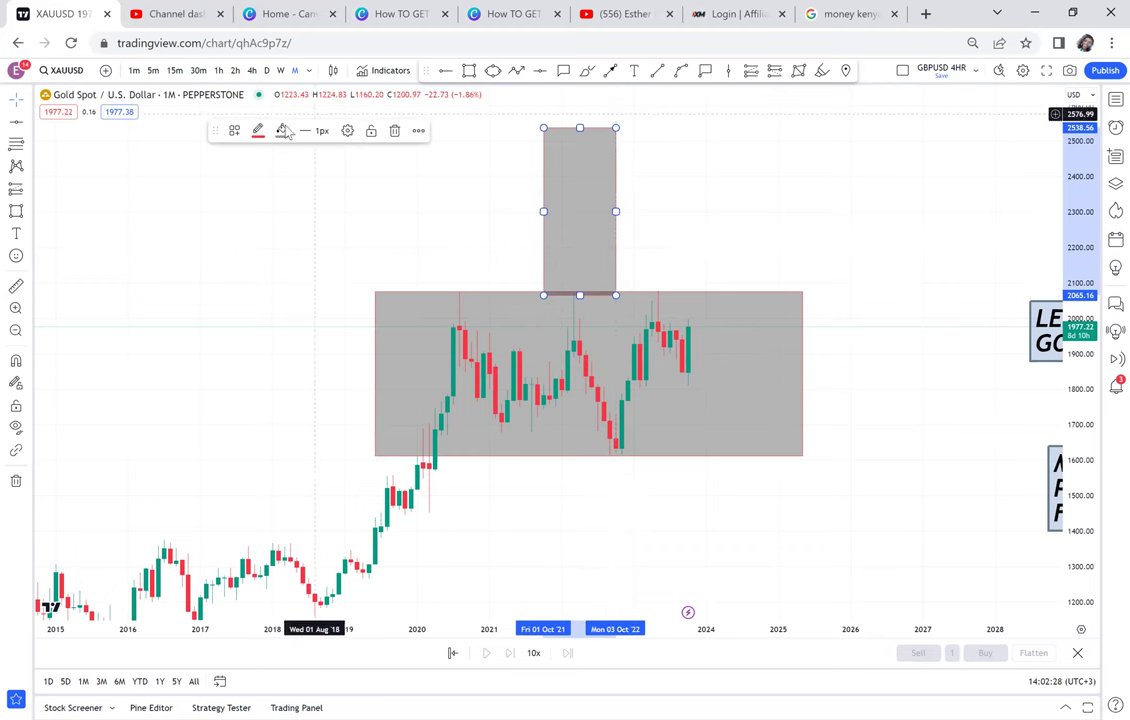
Step: Fill the narrow rectangle with yellow and place a clone of it directly below the range, from about 1610.97 to 1137.57
left_click(281, 130)
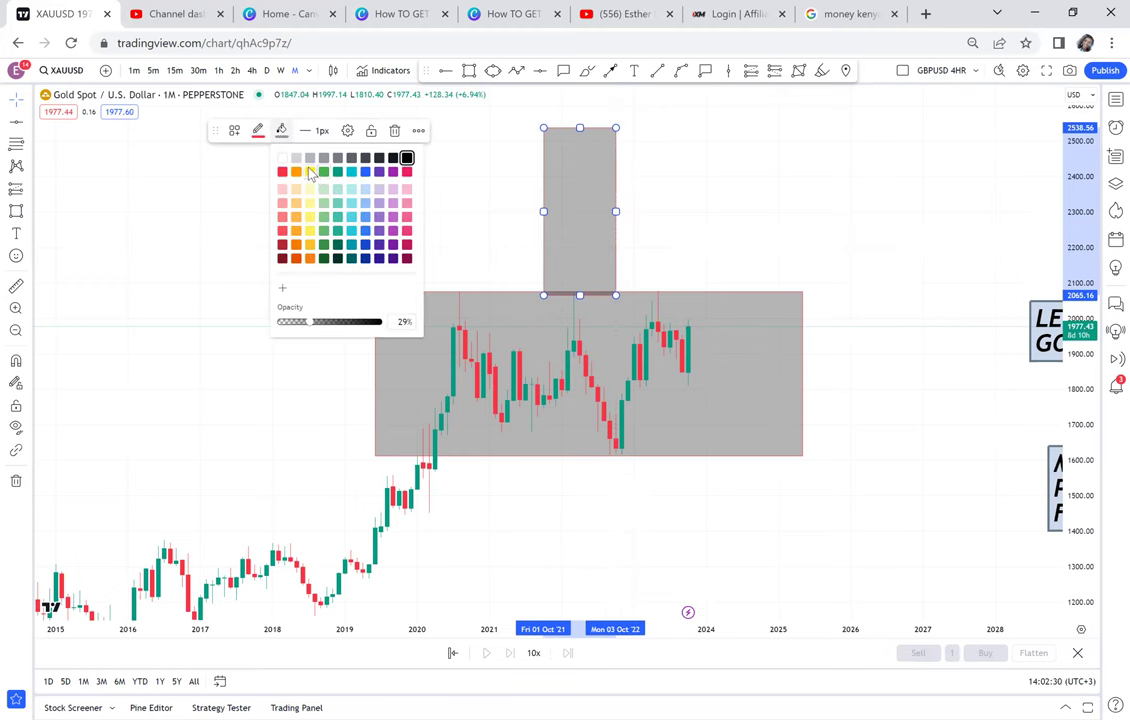
left_click(309, 171)
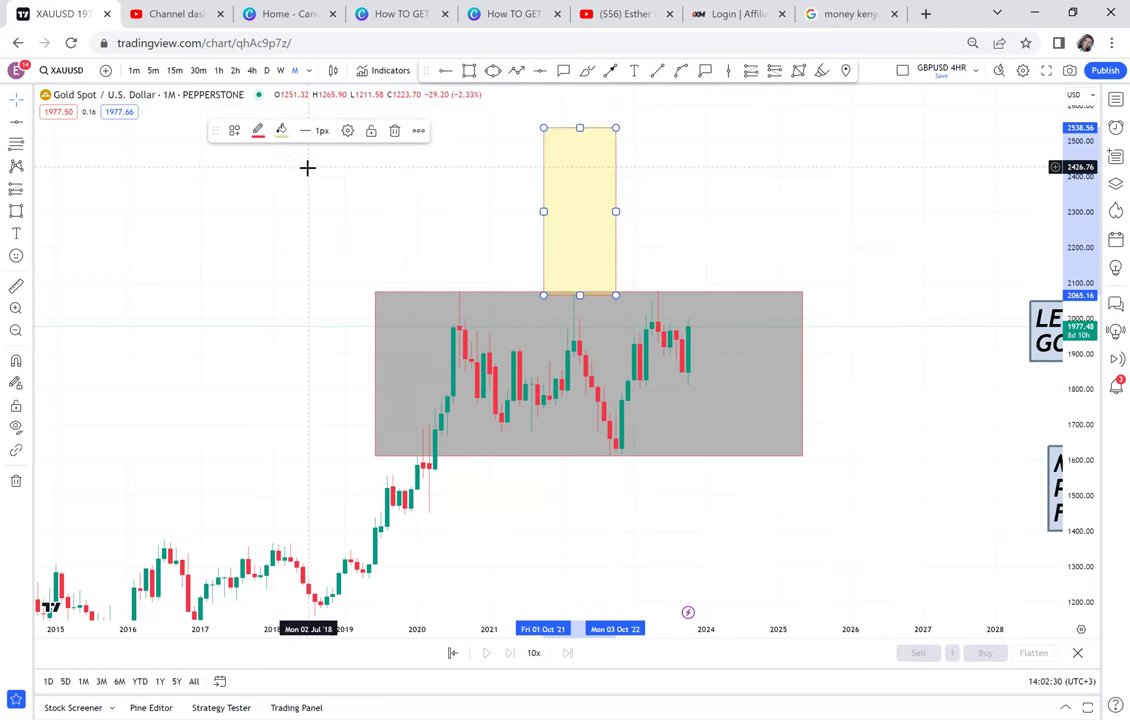
left_click(418, 131)
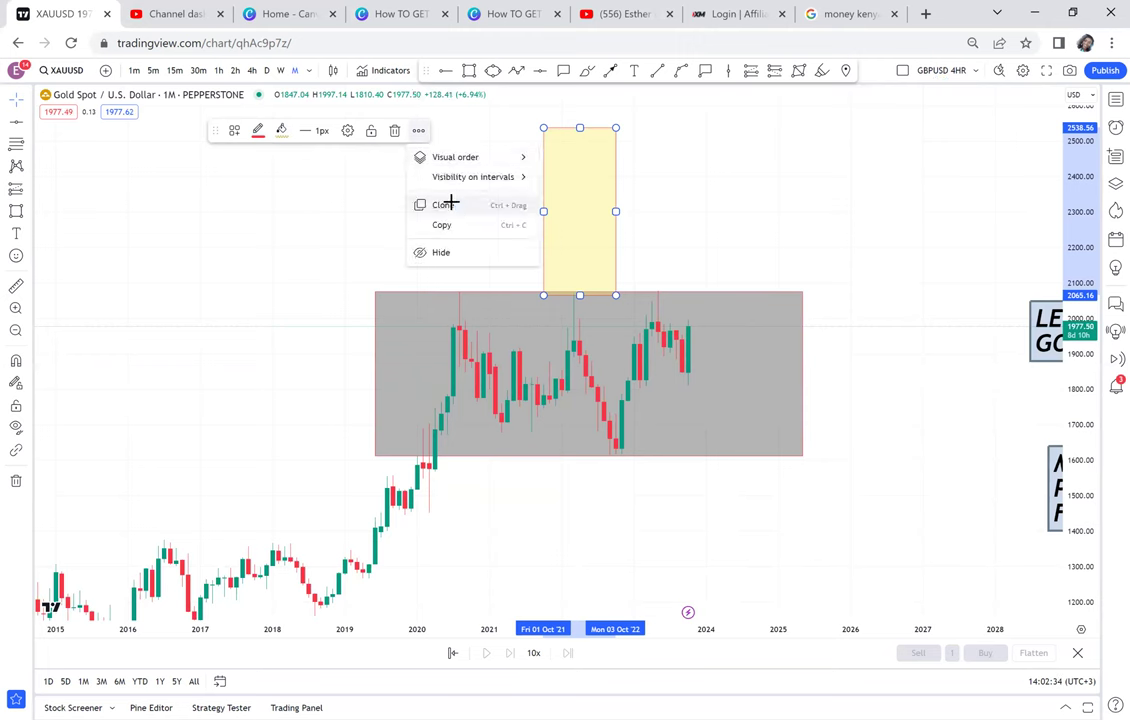
left_click(446, 204)
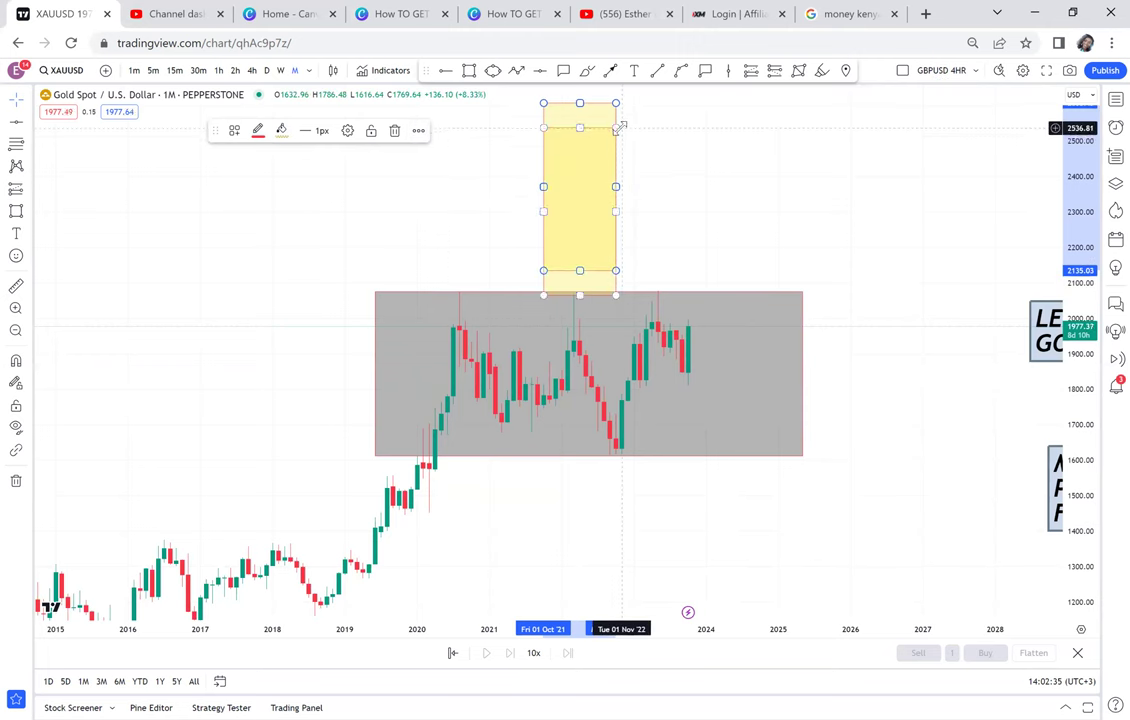
mouse_move(615, 118)
left_mouse_down()
mouse_move(648, 454)
mouse_move(610, 465)
mouse_move(623, 467)
left_mouse_up()
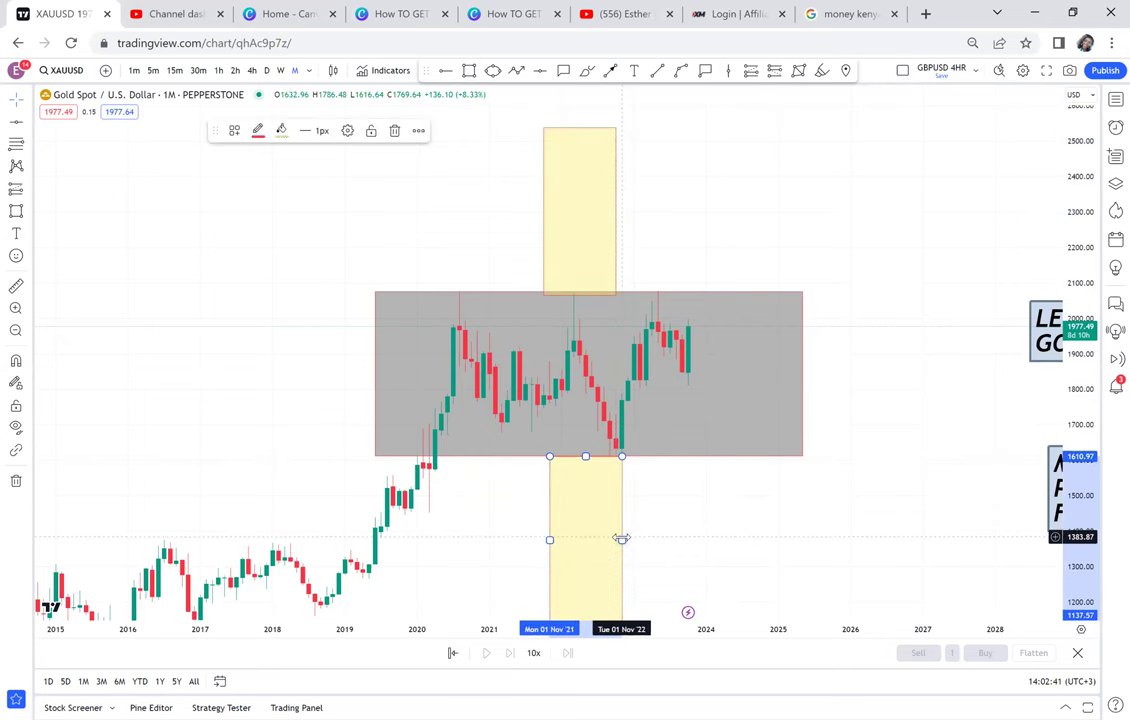
Step: Narrow both yellow rectangles above and below the range into thin vertical bars in early 2022
left_click_drag(618, 538, 569, 541)
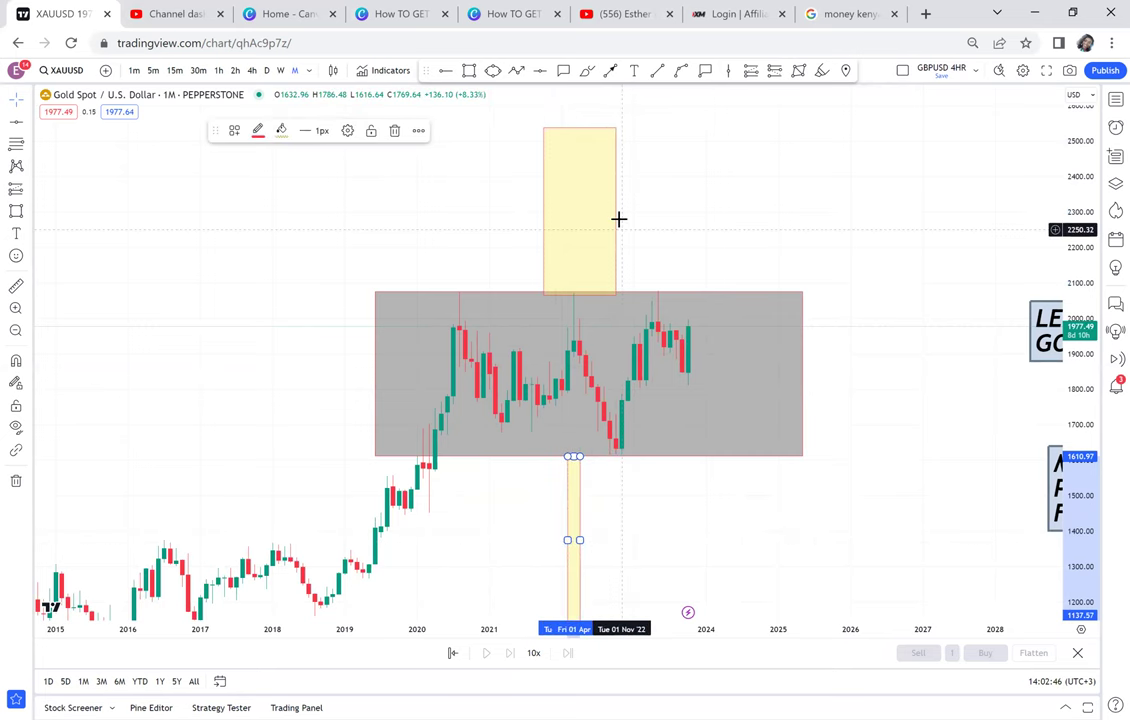
left_click_drag(617, 212, 566, 213)
left_click(550, 208)
left_click(548, 214)
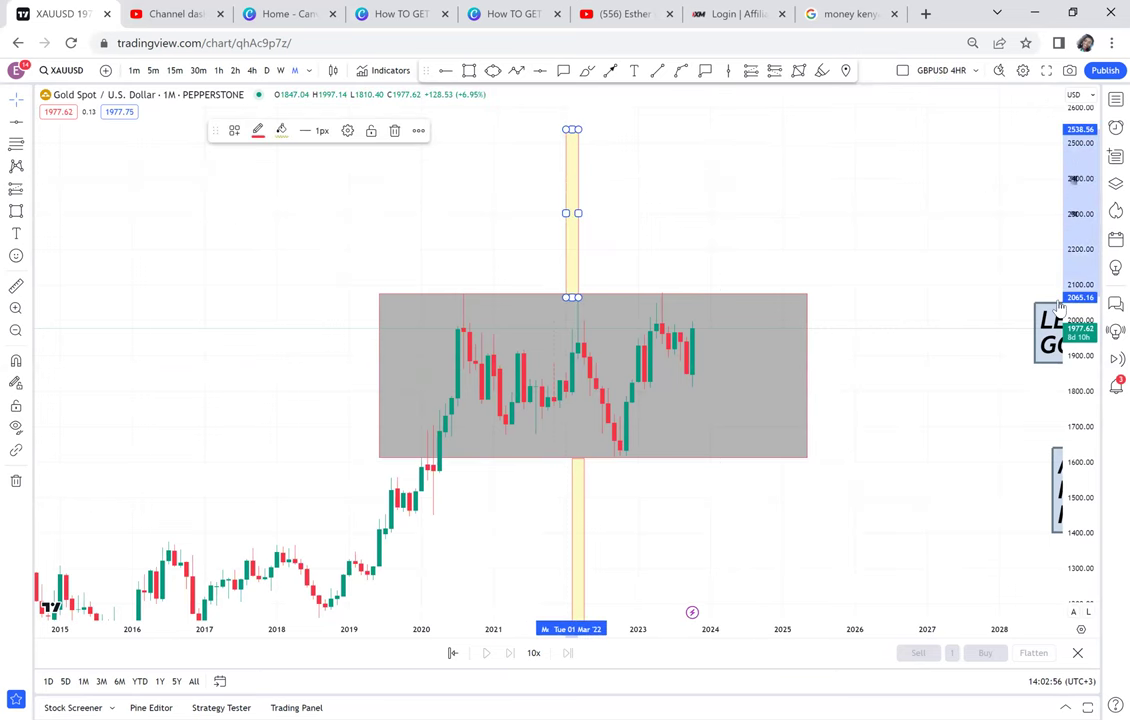
Step: Draw horizontal lines at the outer ends of the yellow bars, at about 2532.92 above the range and 1128.48 below it
left_click_drag(1073, 182, 1064, 334)
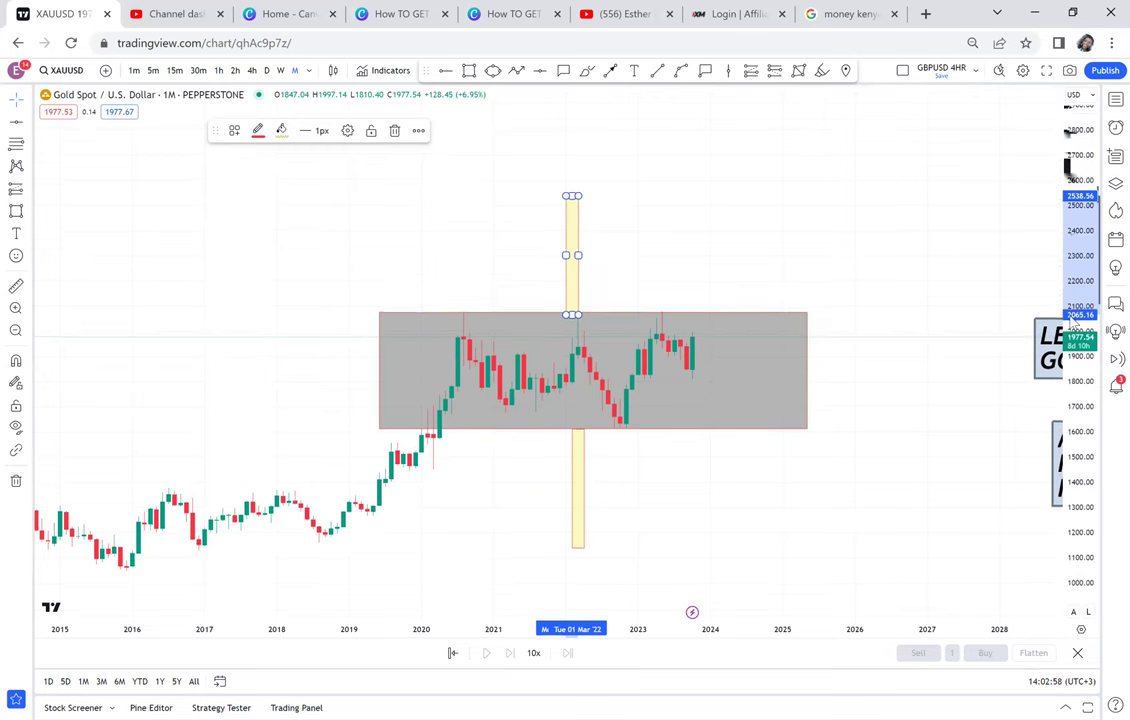
left_click_drag(1068, 254, 1070, 314)
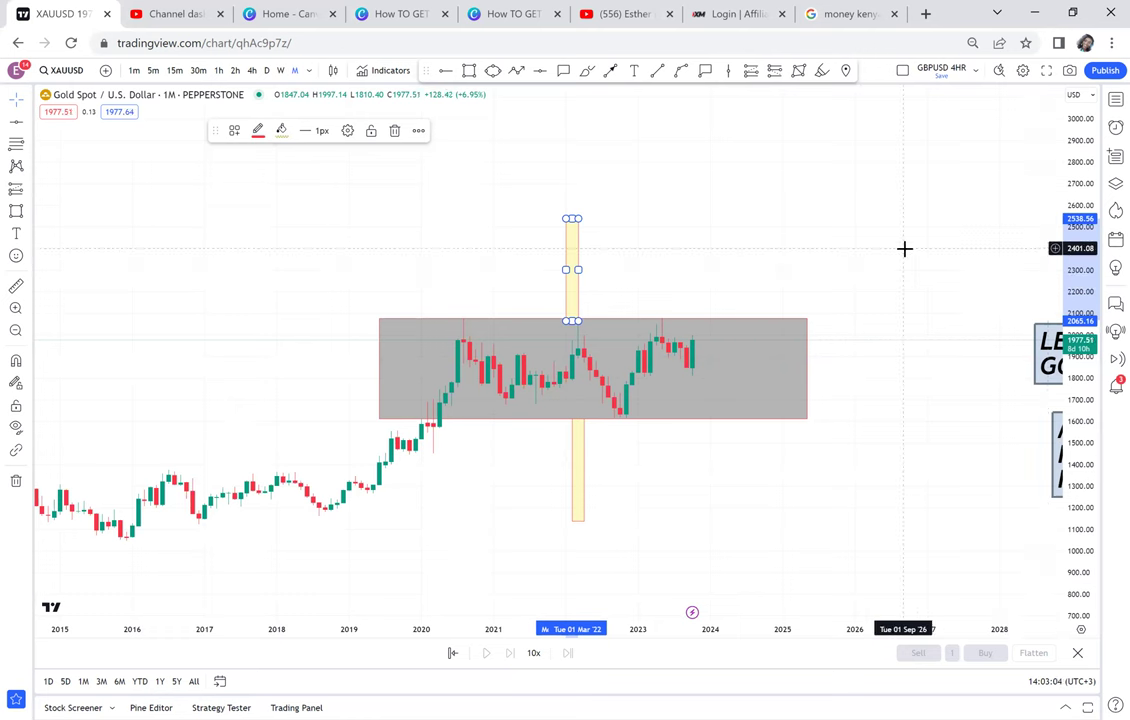
left_click(547, 74)
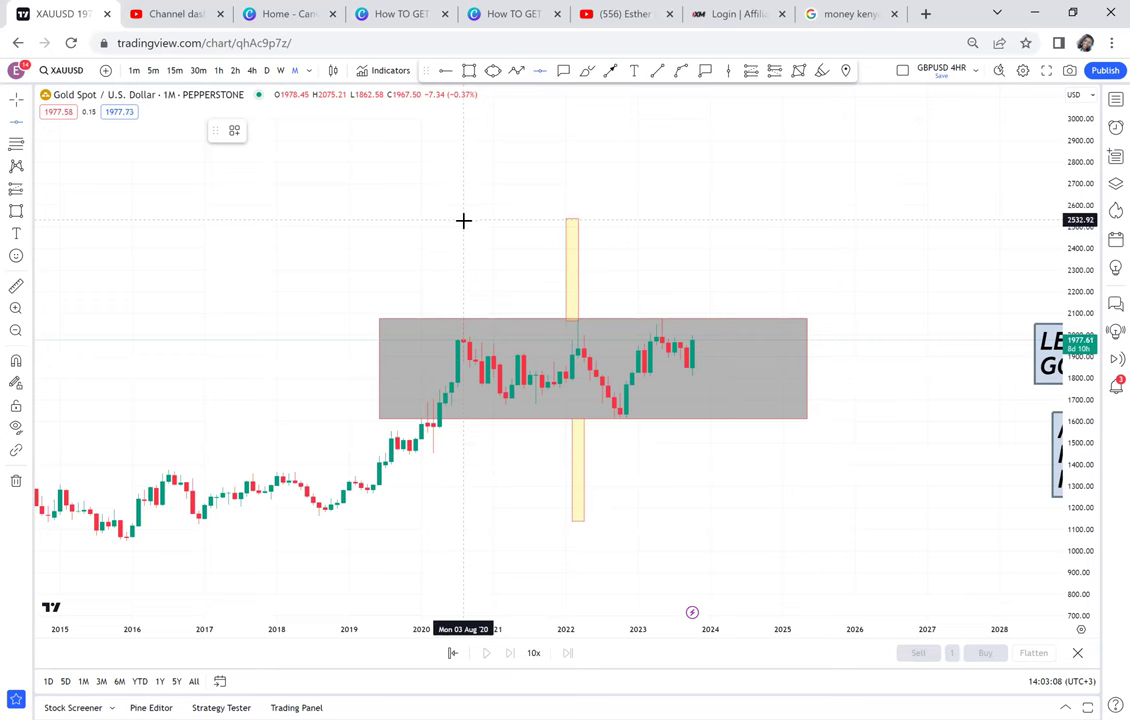
left_click(463, 220)
left_click(540, 74)
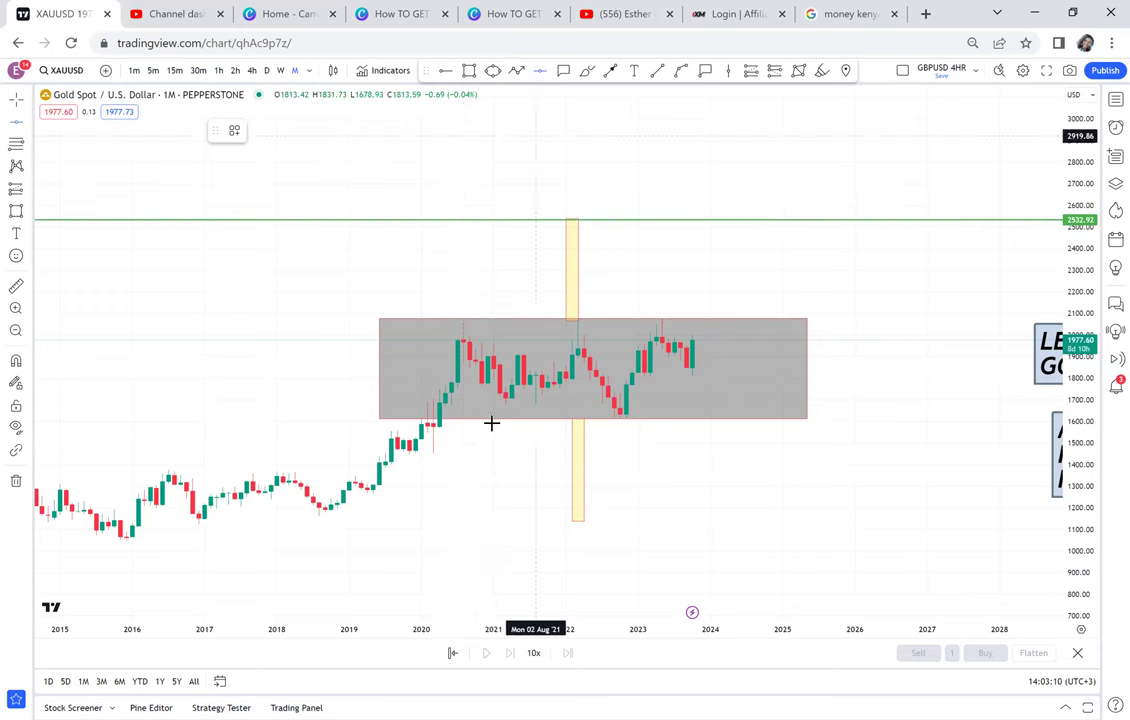
left_click(379, 523)
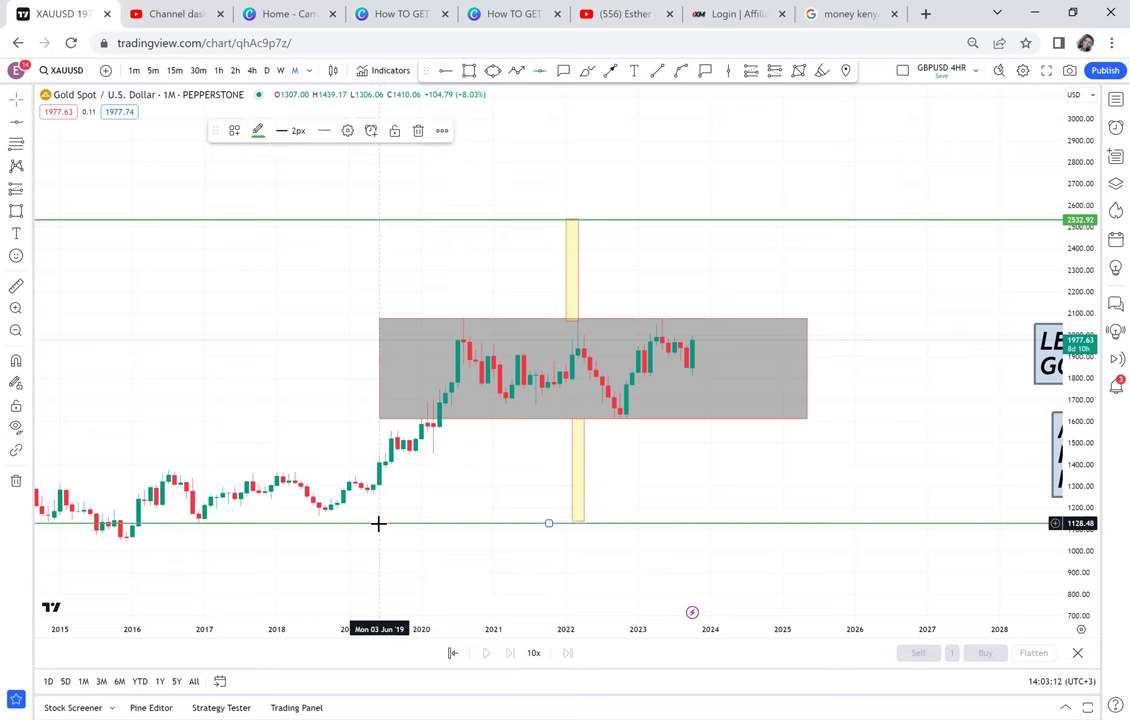
Step: Measure from the range's upper edge to the upper target line and draw a horizontal line halfway, at about 2297.90
left_click(16, 286)
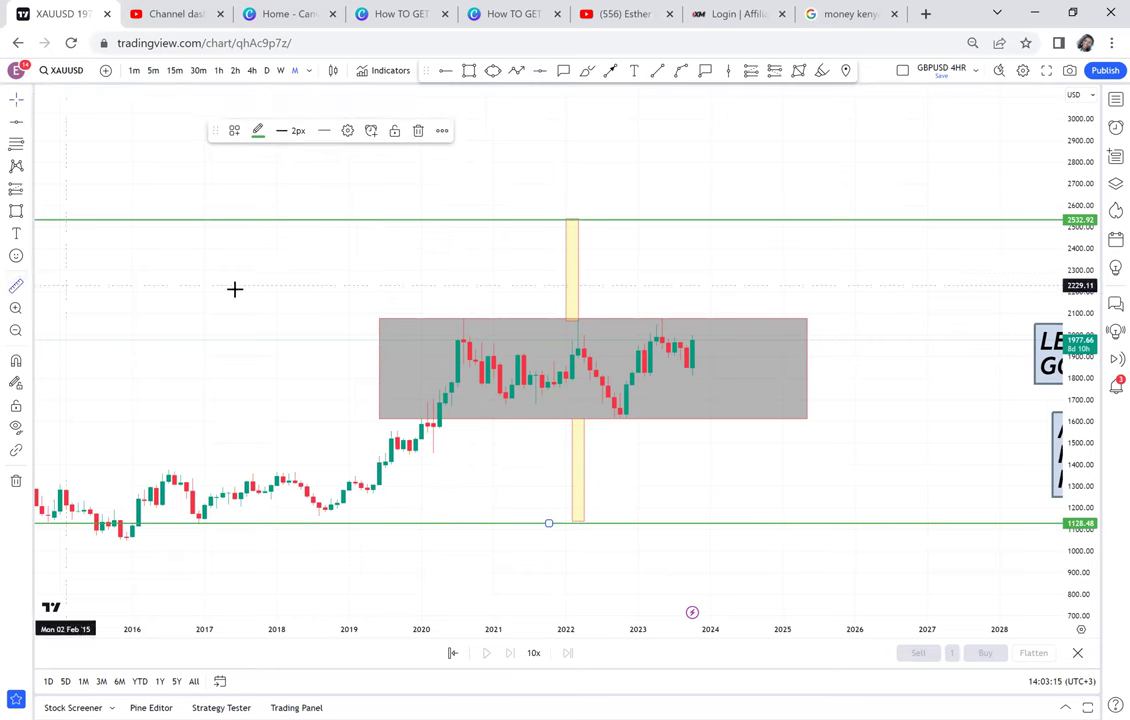
left_click(511, 319)
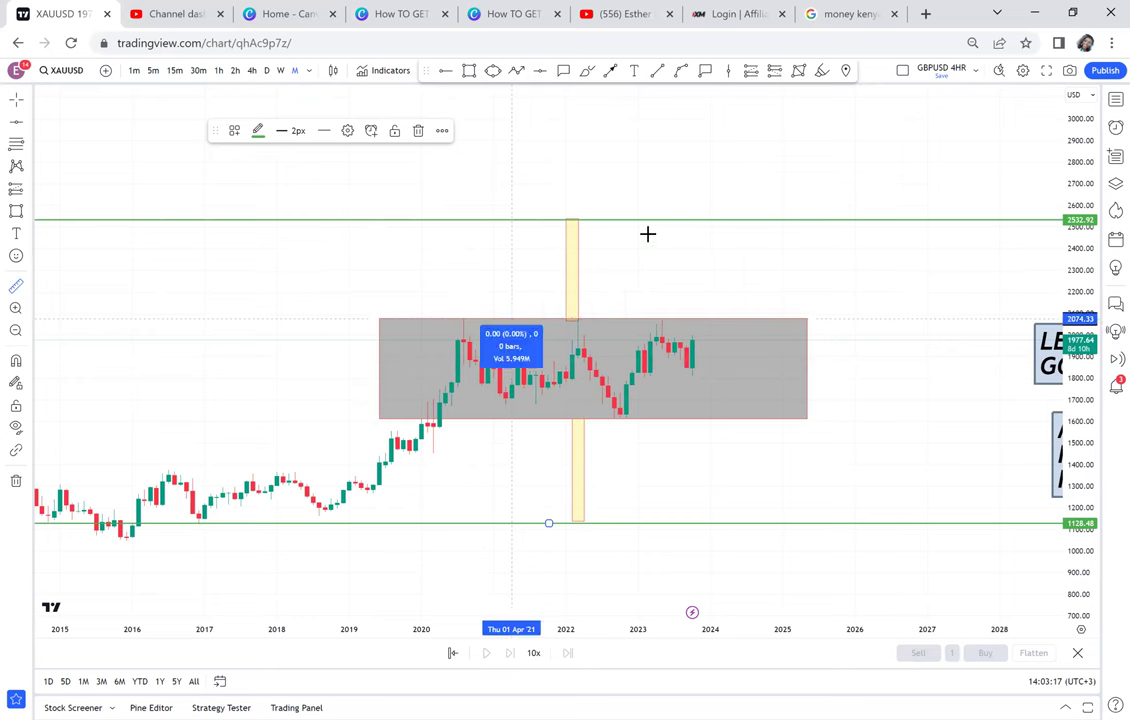
left_click(740, 220)
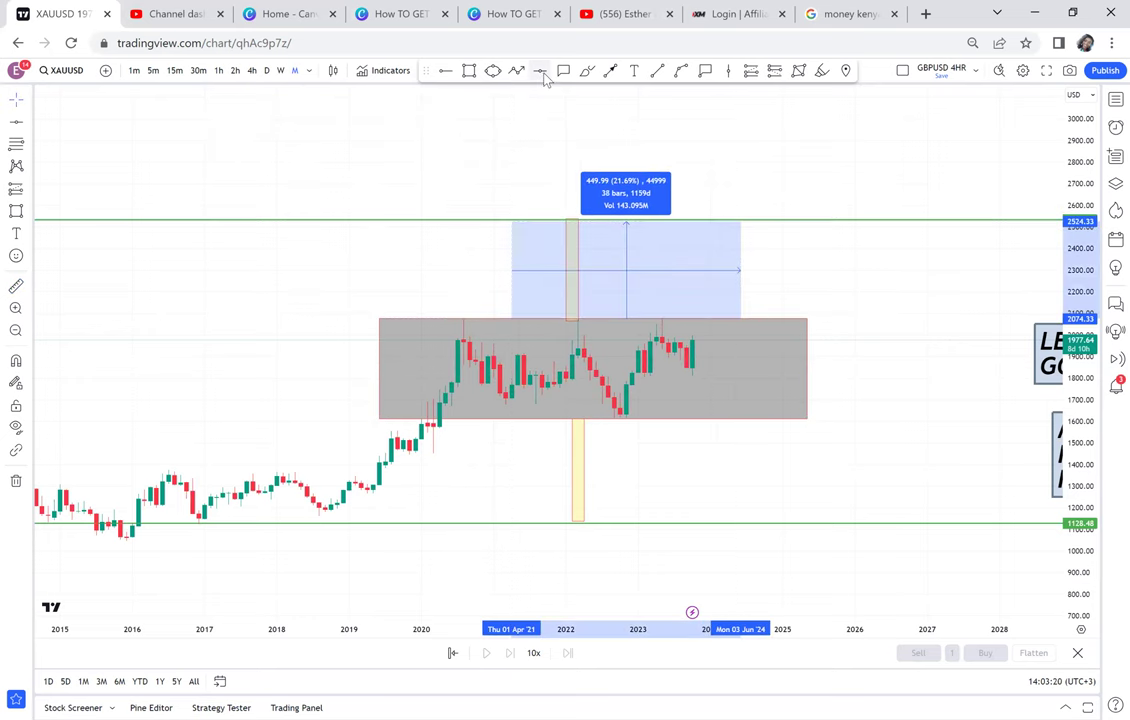
left_click(612, 270)
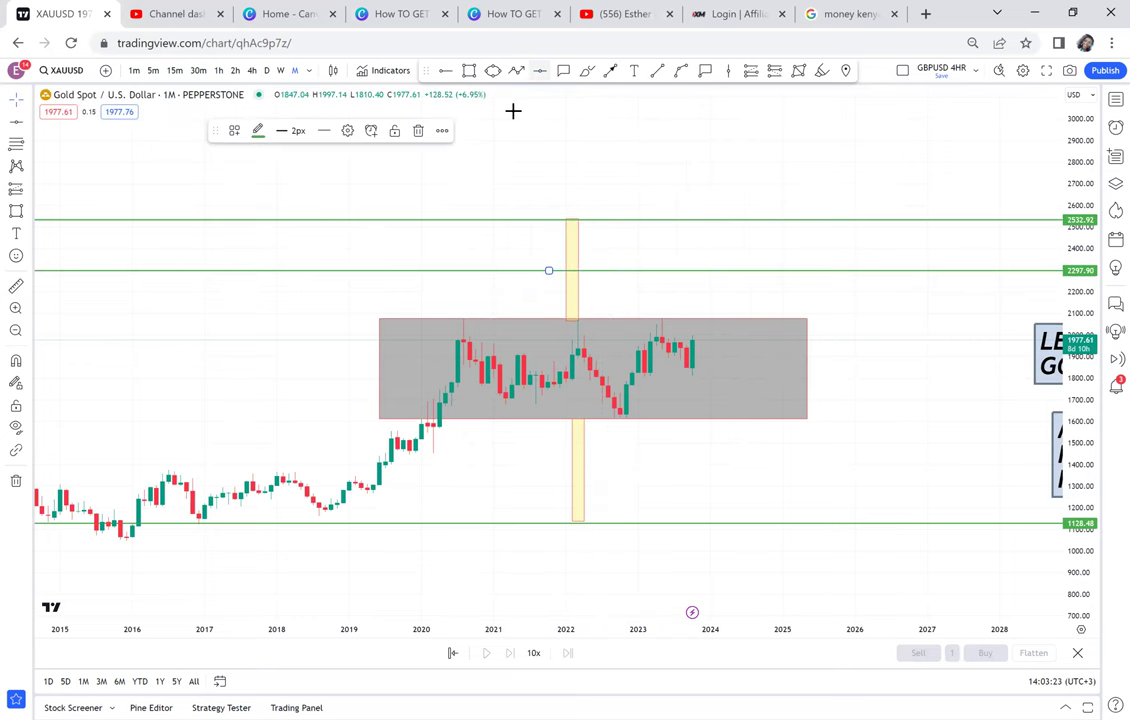
Step: Measure from the range's lower edge to the lower target line and draw a horizontal line halfway, at about 1374.98
left_click(12, 290)
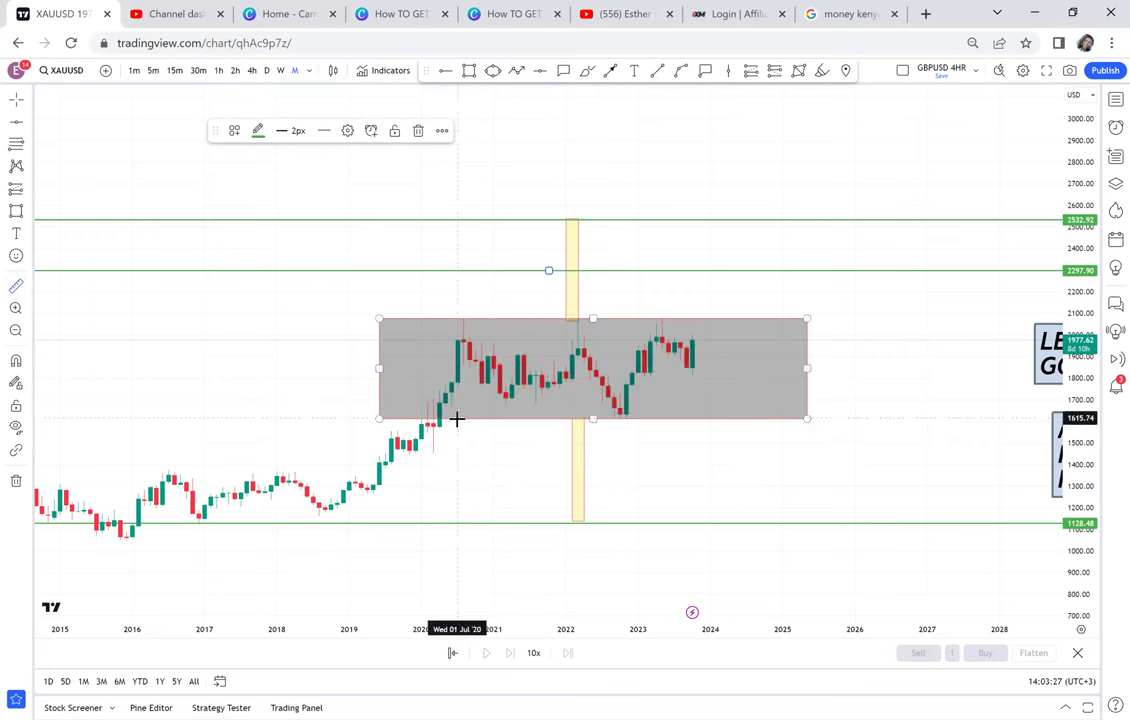
left_click(457, 418)
left_click(735, 525)
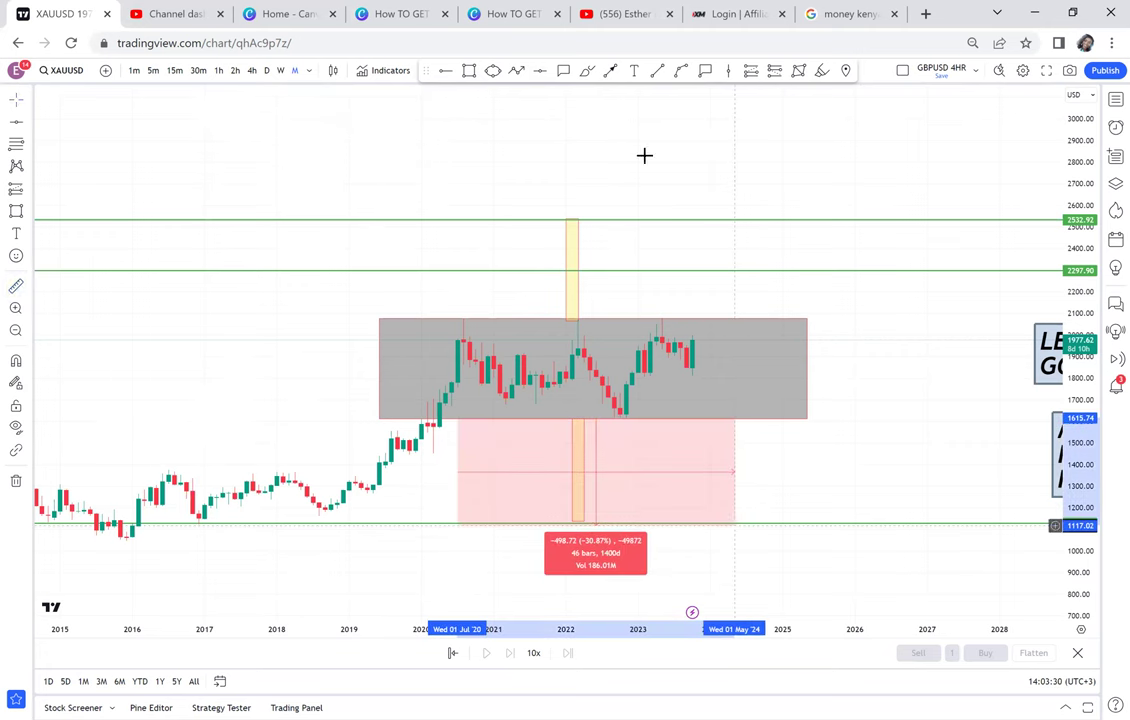
left_click(547, 74)
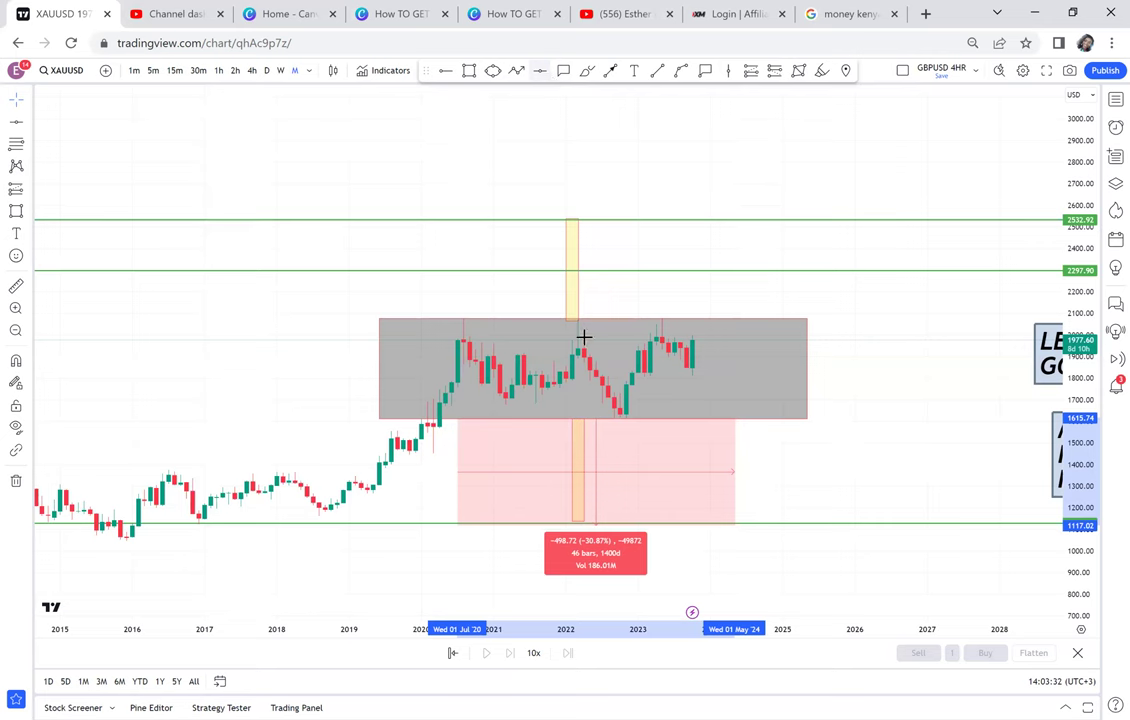
left_click(510, 471)
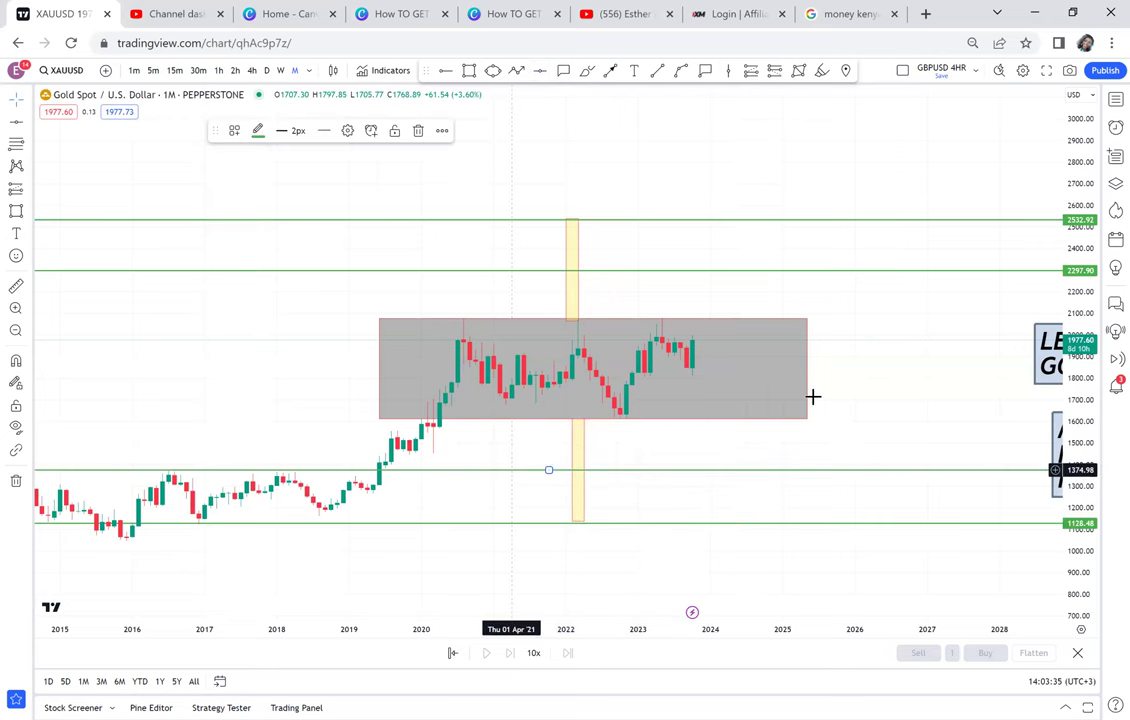
Step: Recolor the two outermost horizontal lines, at 1128.48 and 2532.92, red
scroll(642, 521, "up", 1)
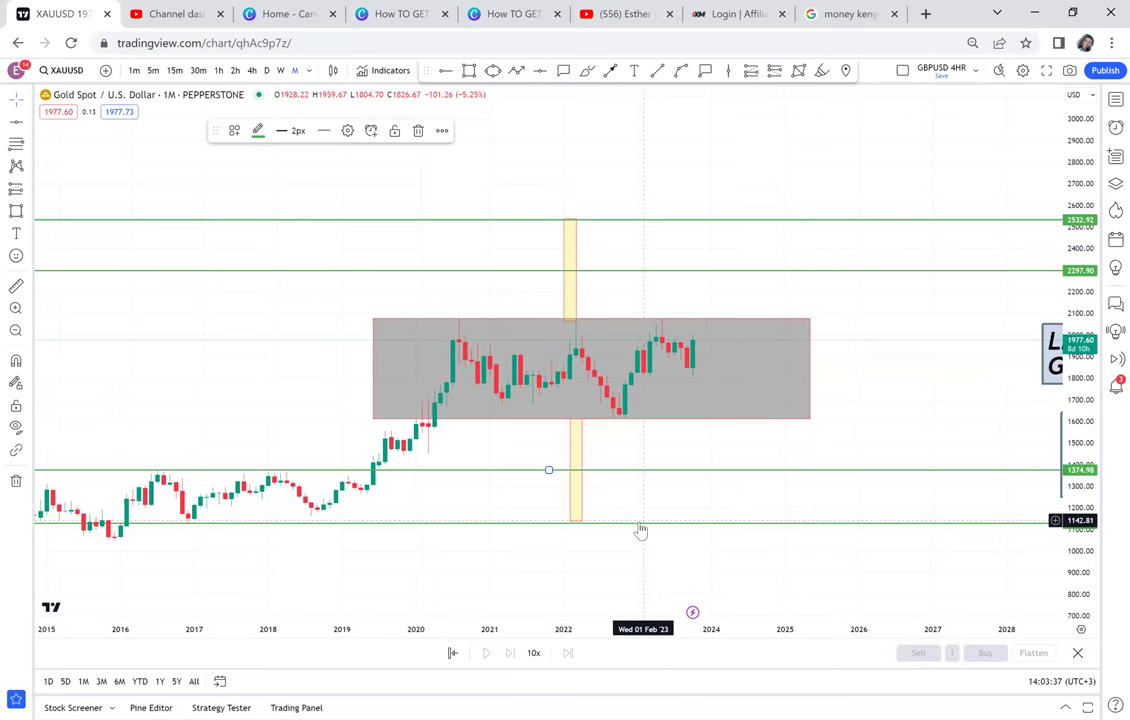
left_click(640, 523)
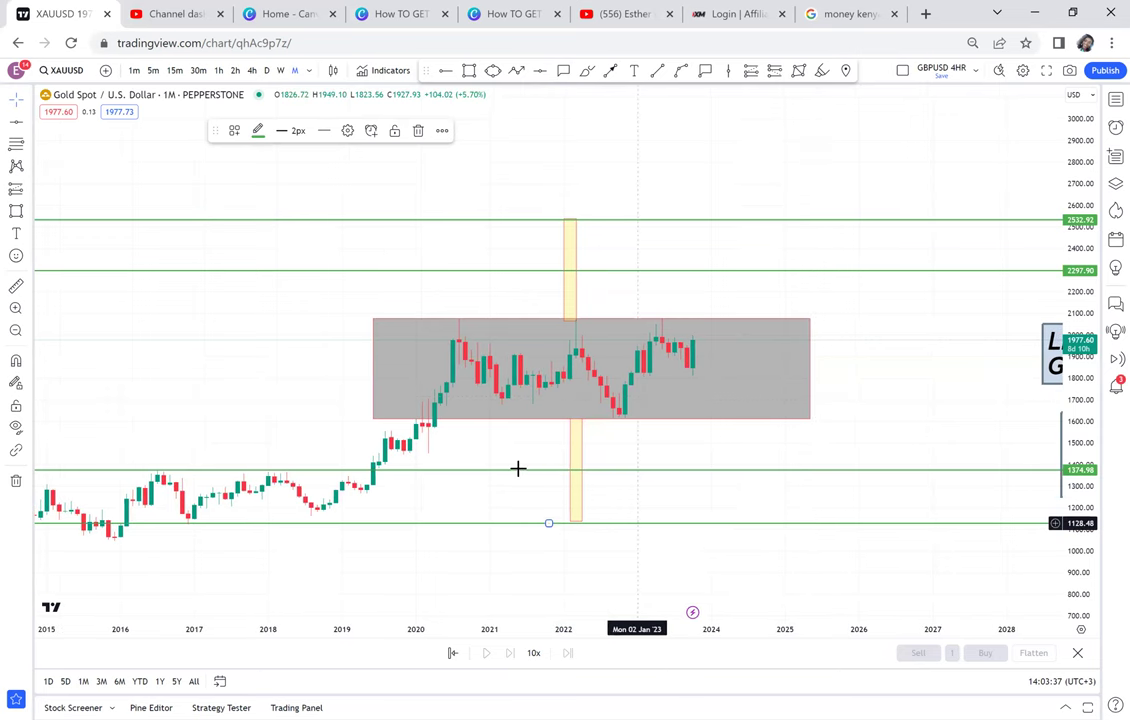
left_click(258, 131)
left_click(260, 172)
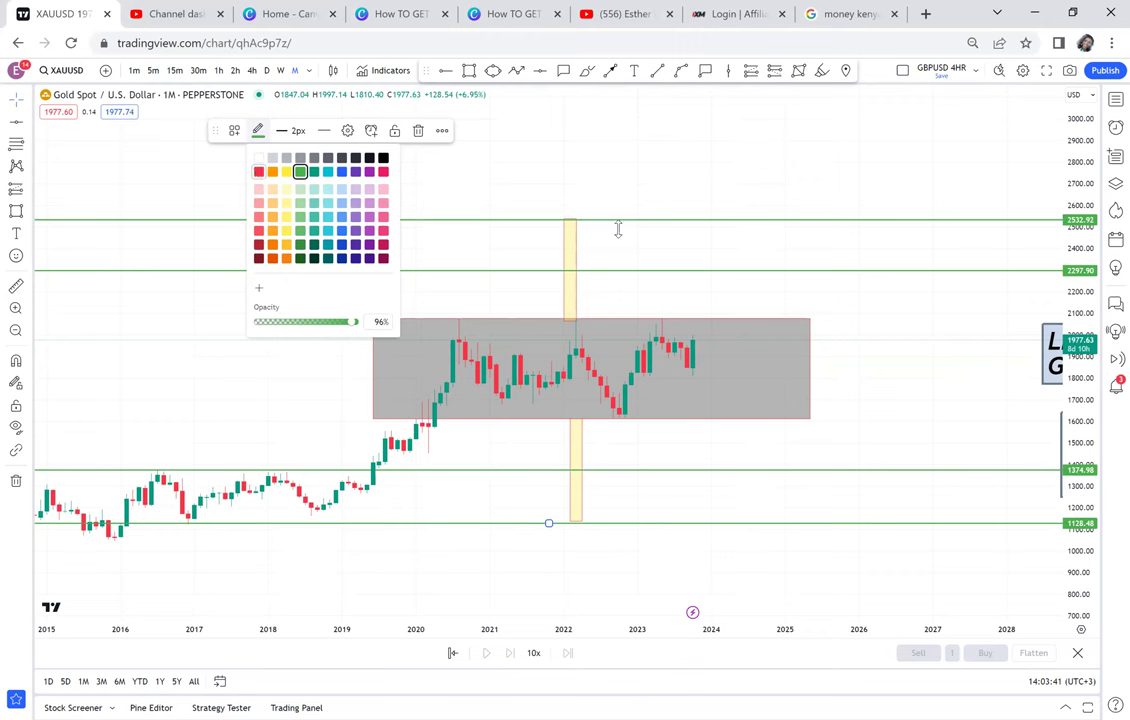
left_click(482, 144)
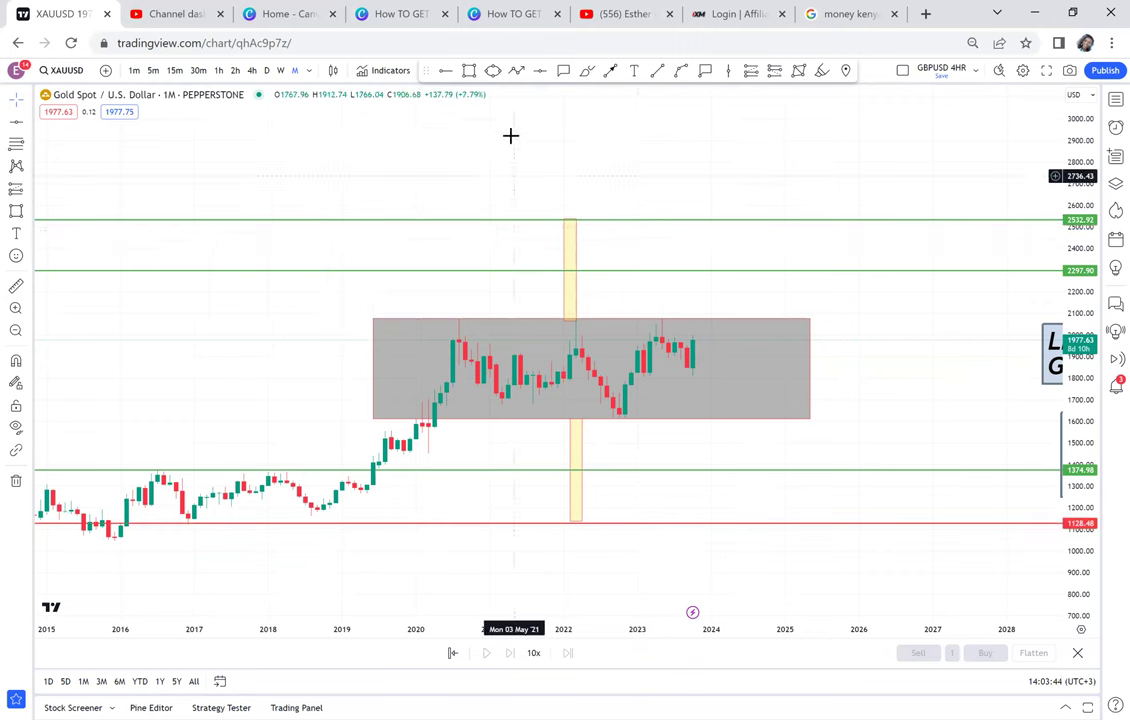
left_click(484, 219)
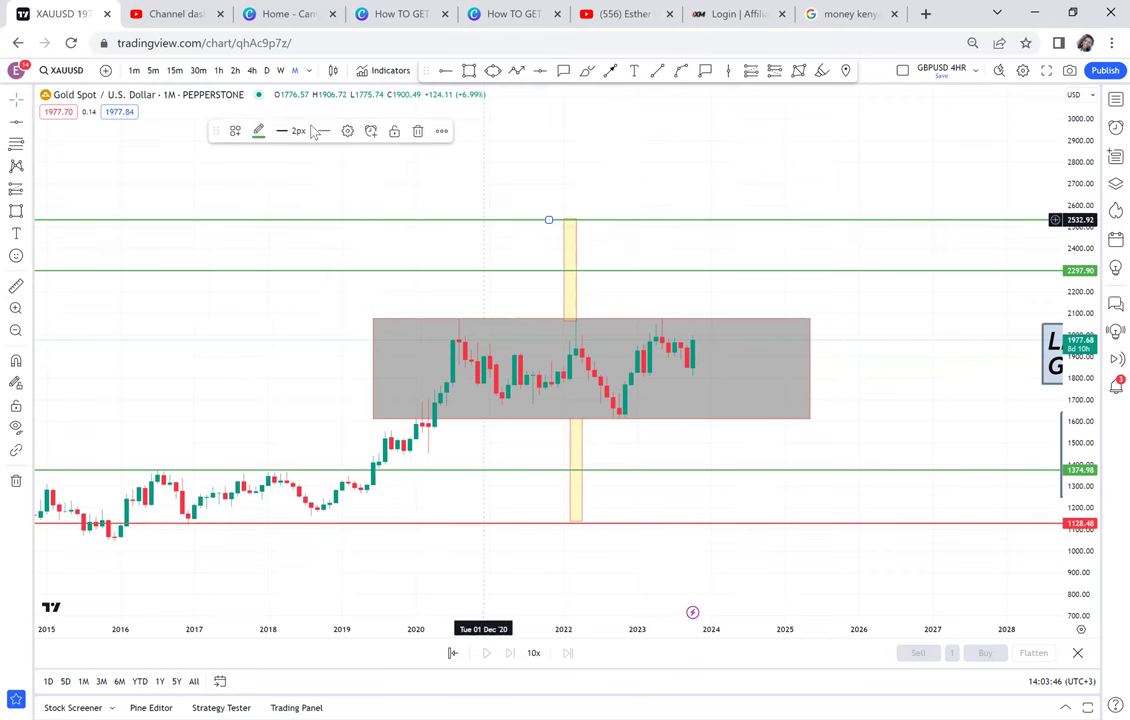
left_click(258, 131)
left_click(257, 171)
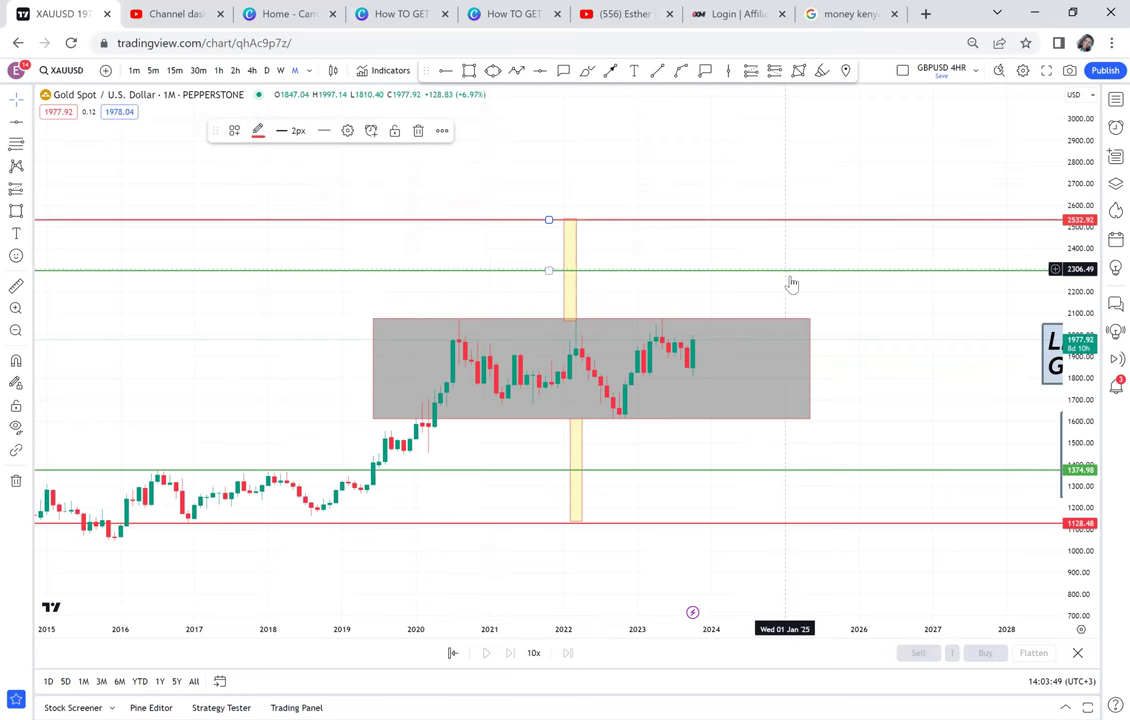
Step: Draw a bullish path above the range with a small retest of its upper edge, ending at about 2529.05 in August 2024
scroll(810, 284, "down", 1)
left_click_drag(883, 334, 779, 343)
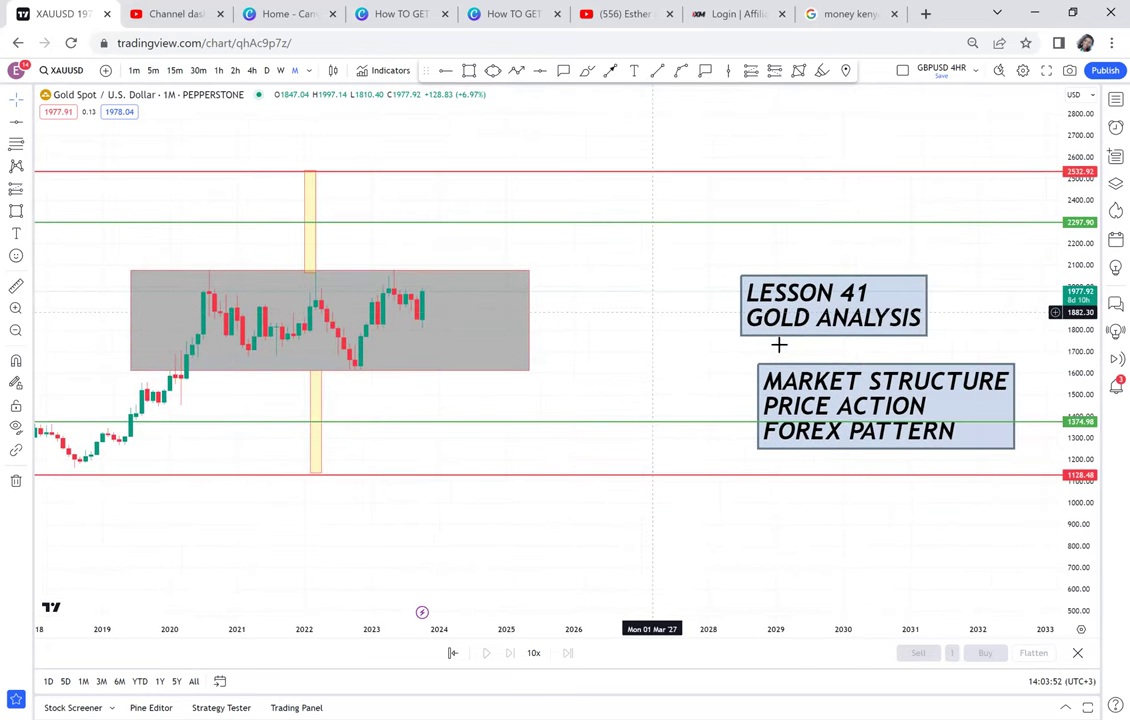
scroll(779, 343, "up", 1)
left_click_drag(1098, 473, 1060, 351)
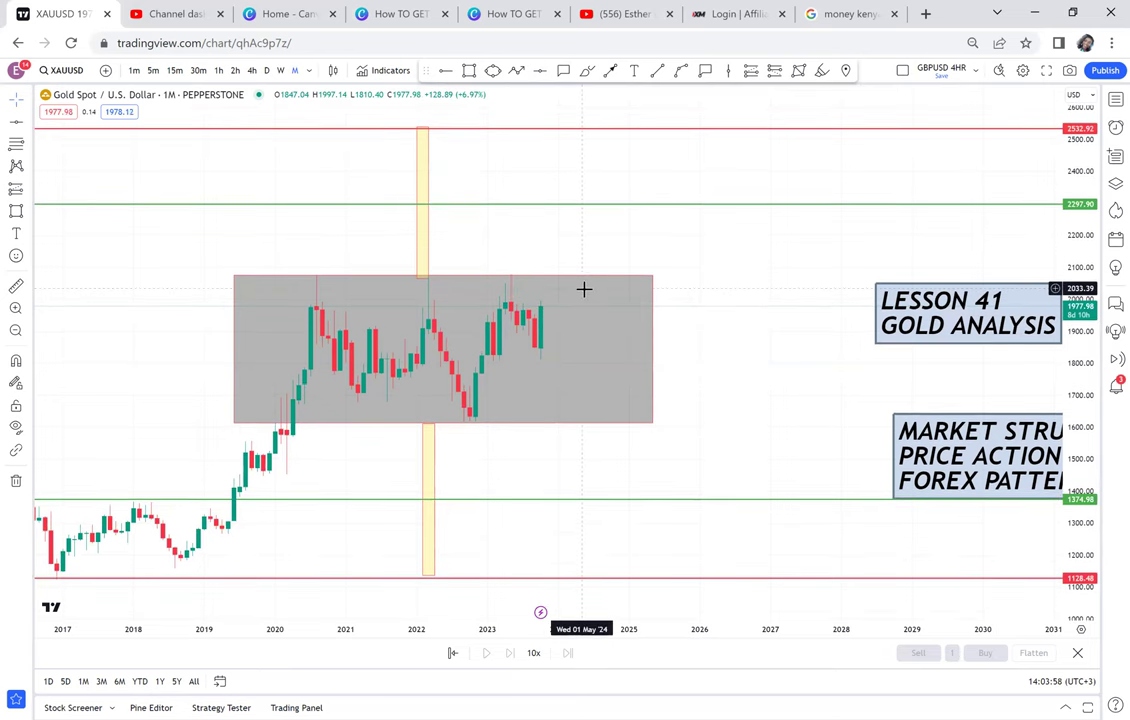
left_click_drag(699, 250, 783, 248)
scroll(783, 248, "up", 2)
scroll(783, 248, "up", 2)
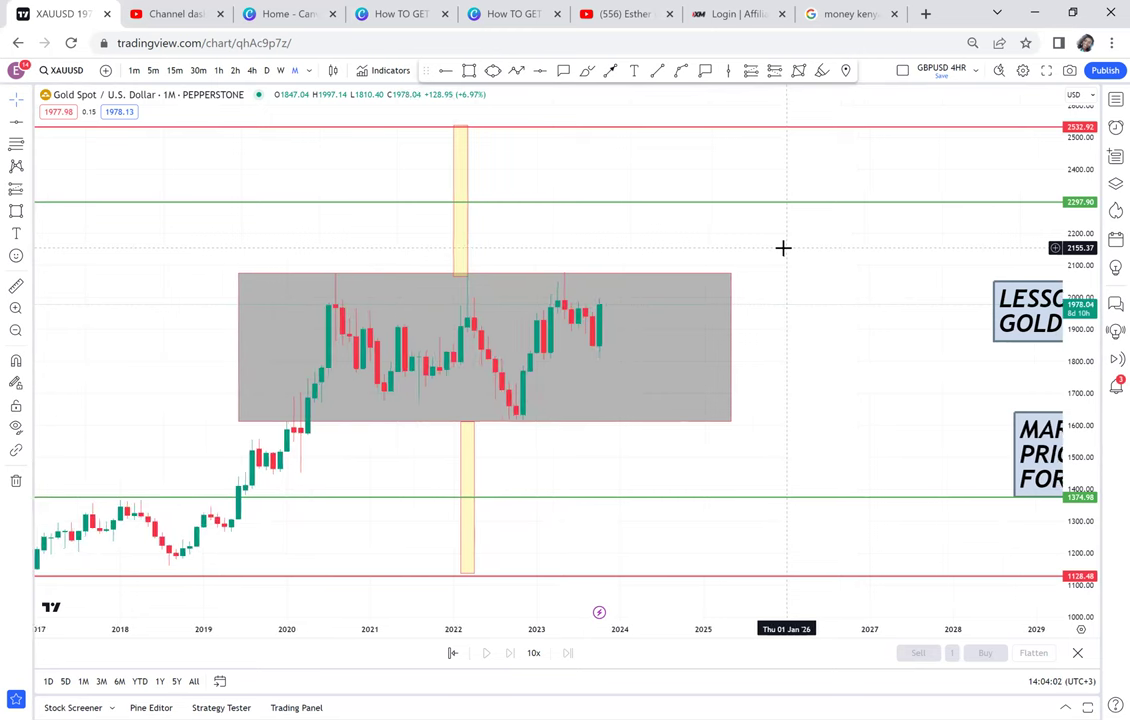
left_click(516, 71)
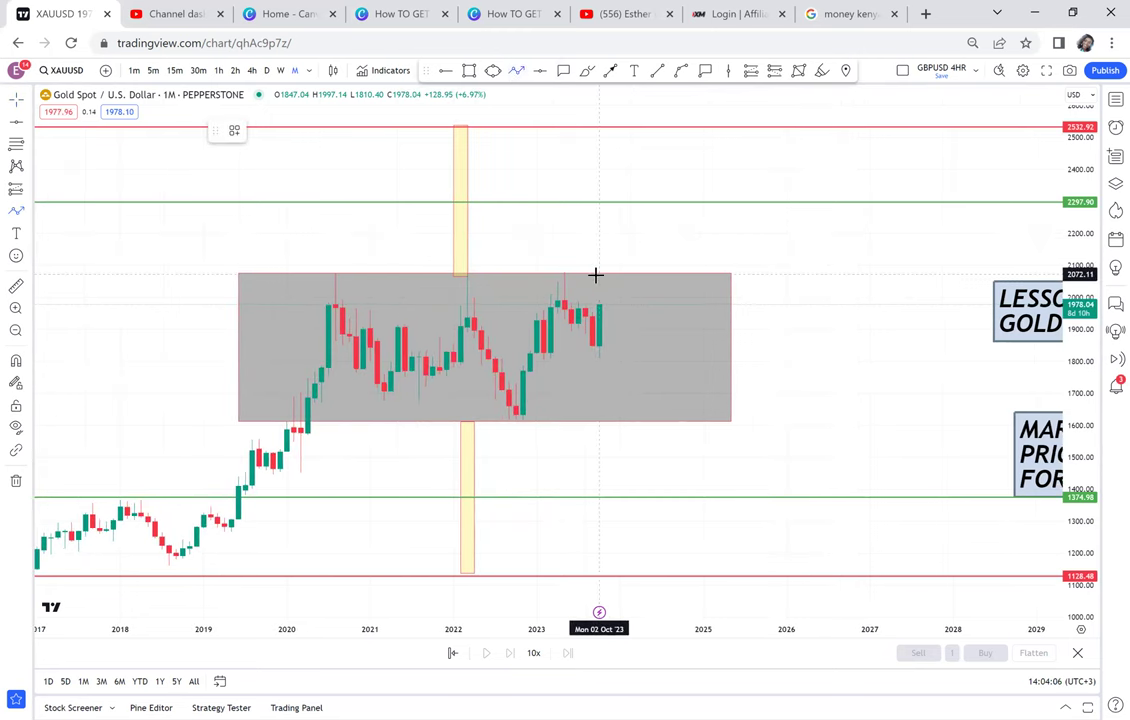
left_click(606, 271)
left_click(620, 251)
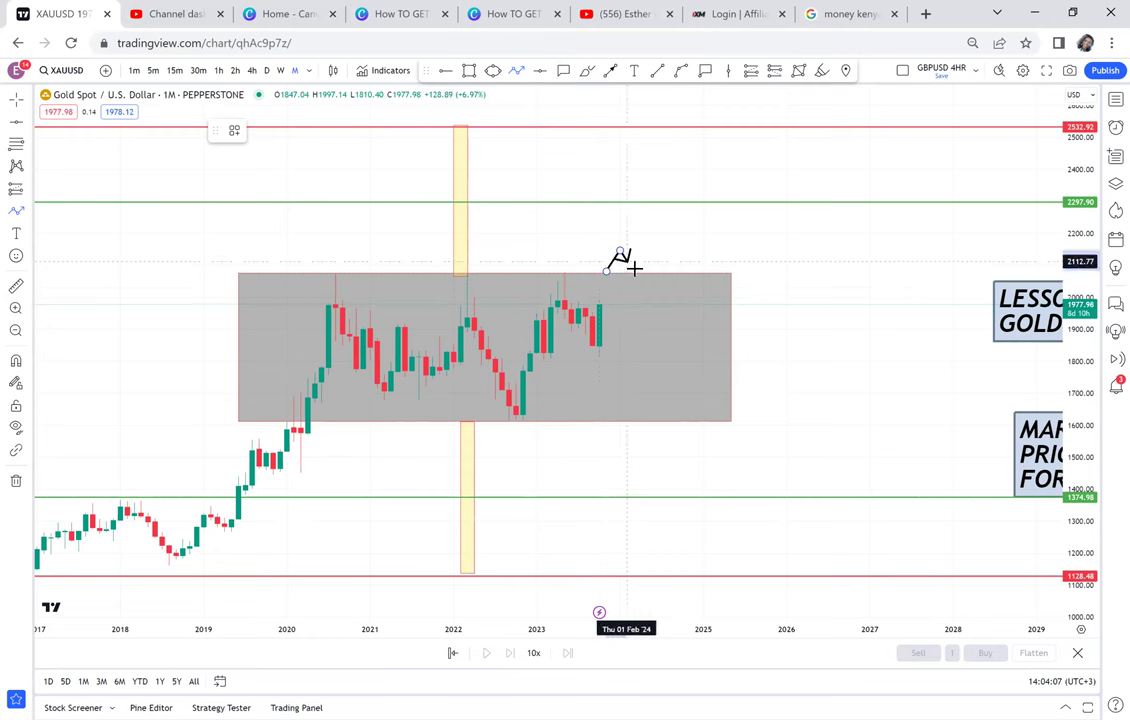
left_click(640, 270)
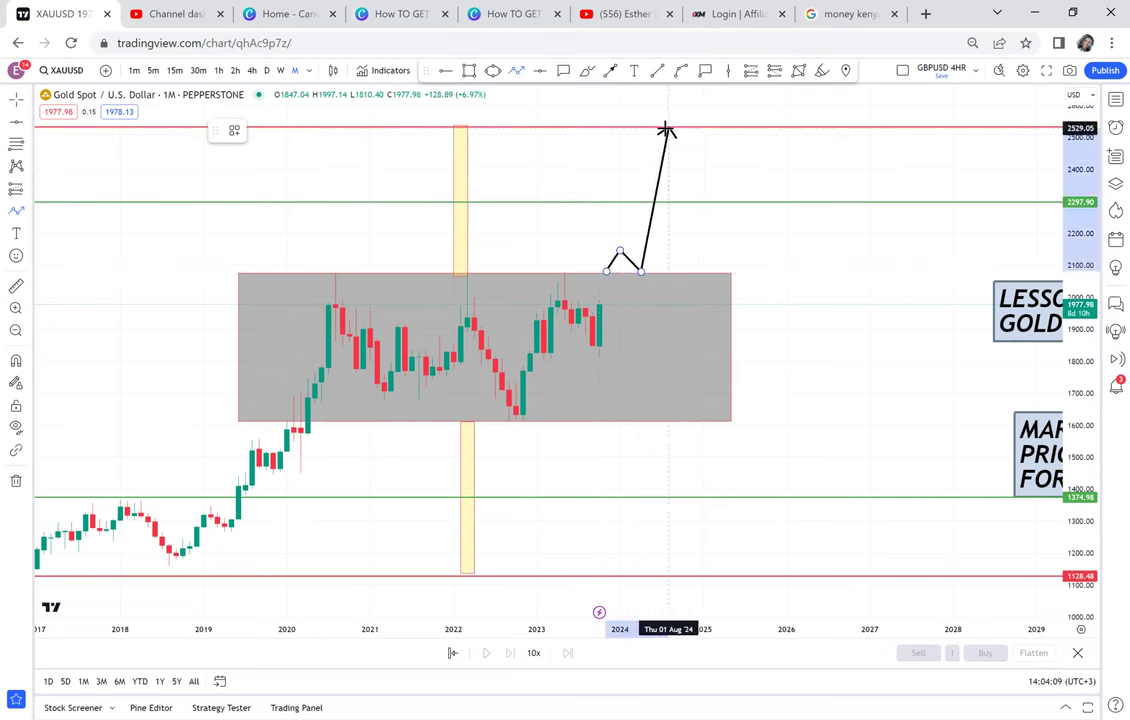
left_click(668, 128)
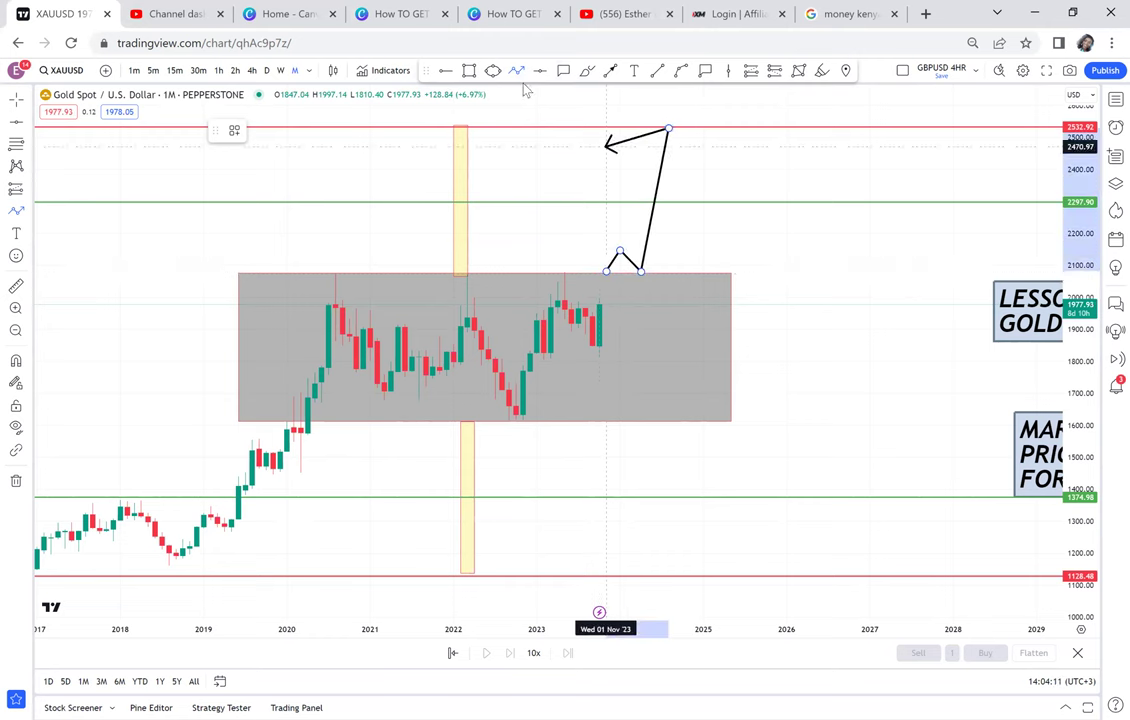
left_click(671, 128)
Step: Draw a bearish path below the range with a dip to about 1543.54, a retest of the lower edge, and an end at about 1247.31
left_click_drag(530, 179, 511, 145)
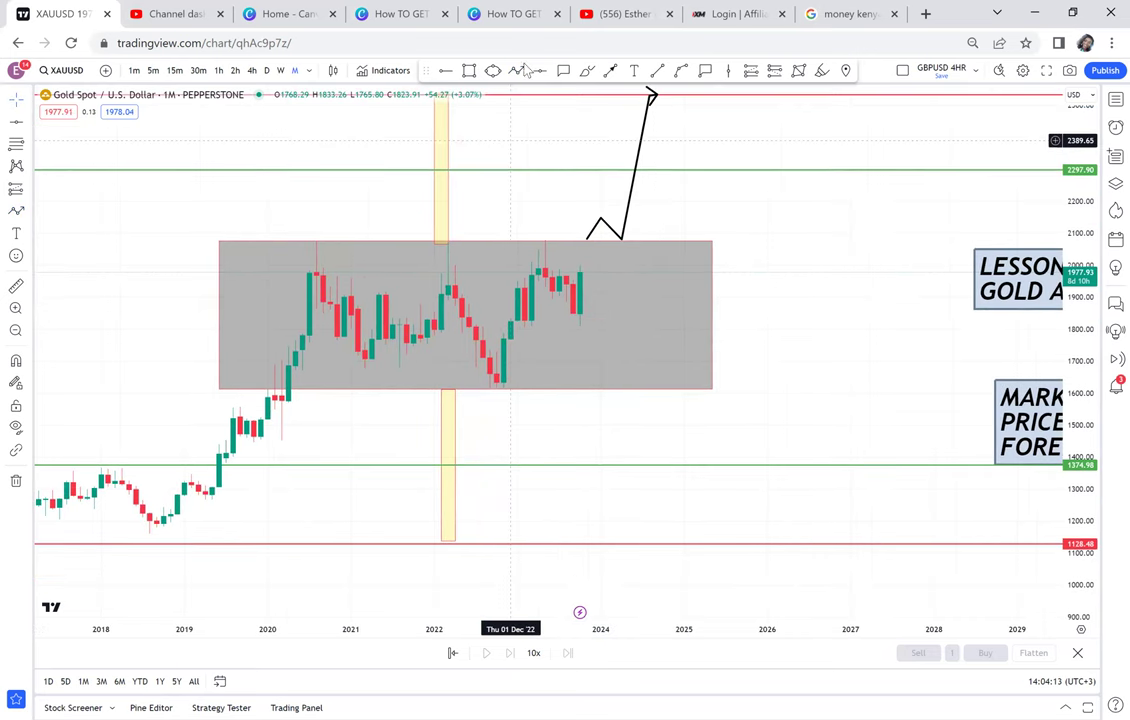
left_click(517, 70)
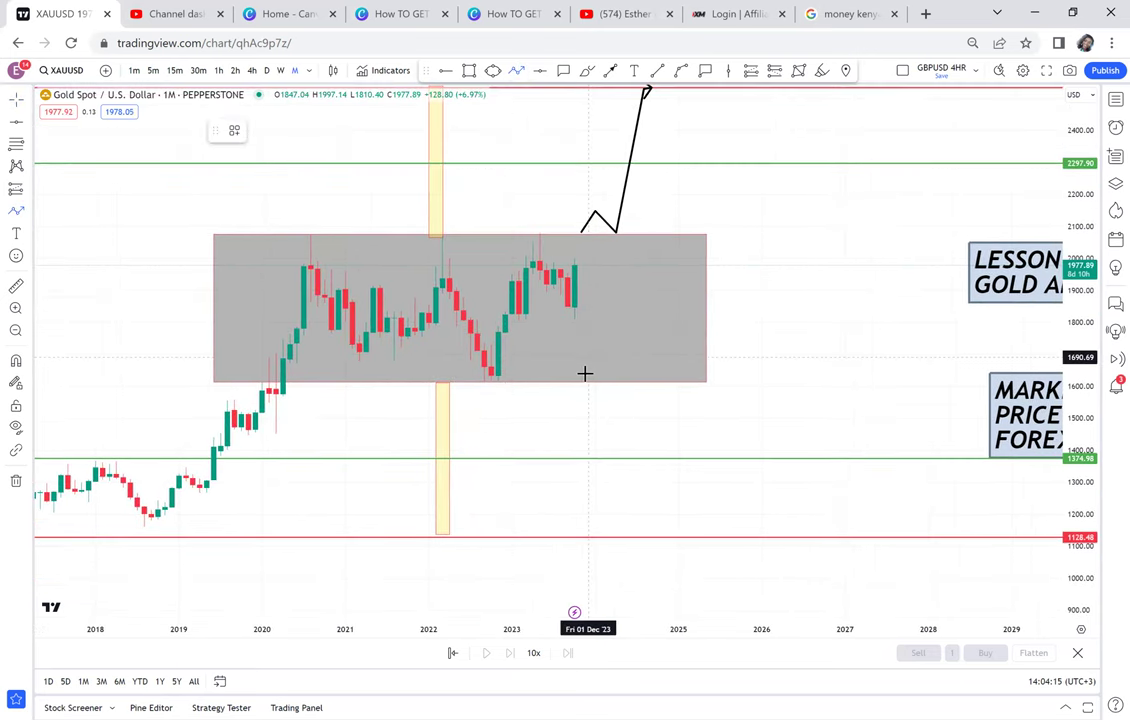
left_click(586, 379)
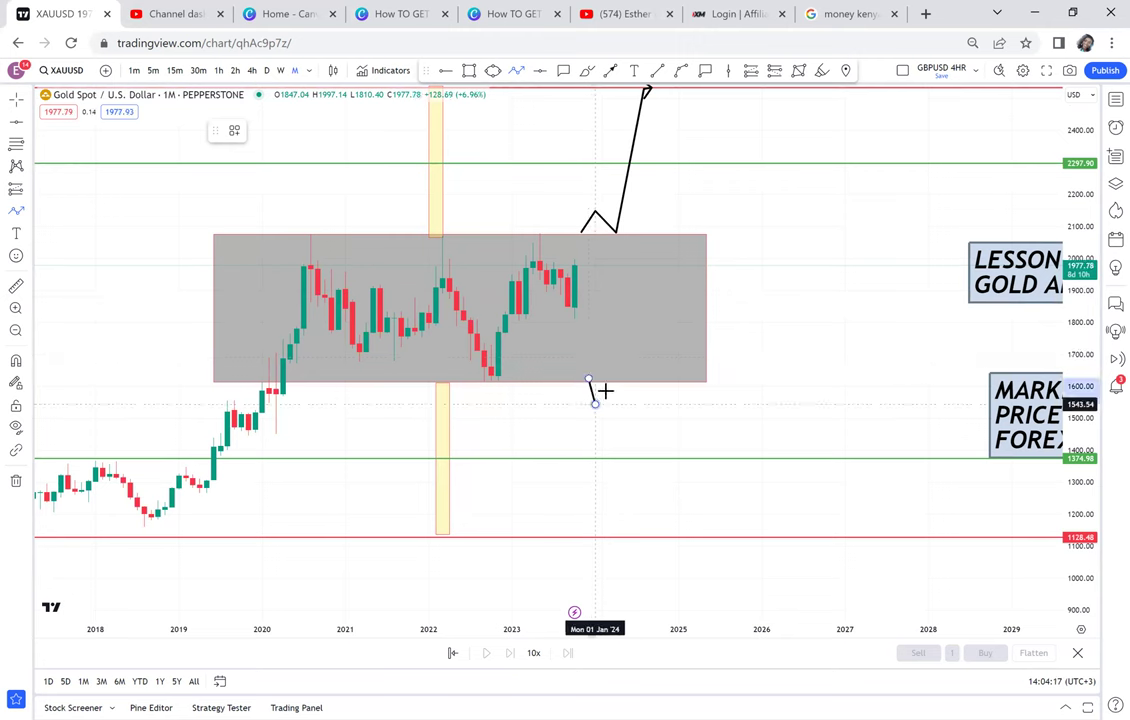
left_click(615, 383)
left_click(637, 499)
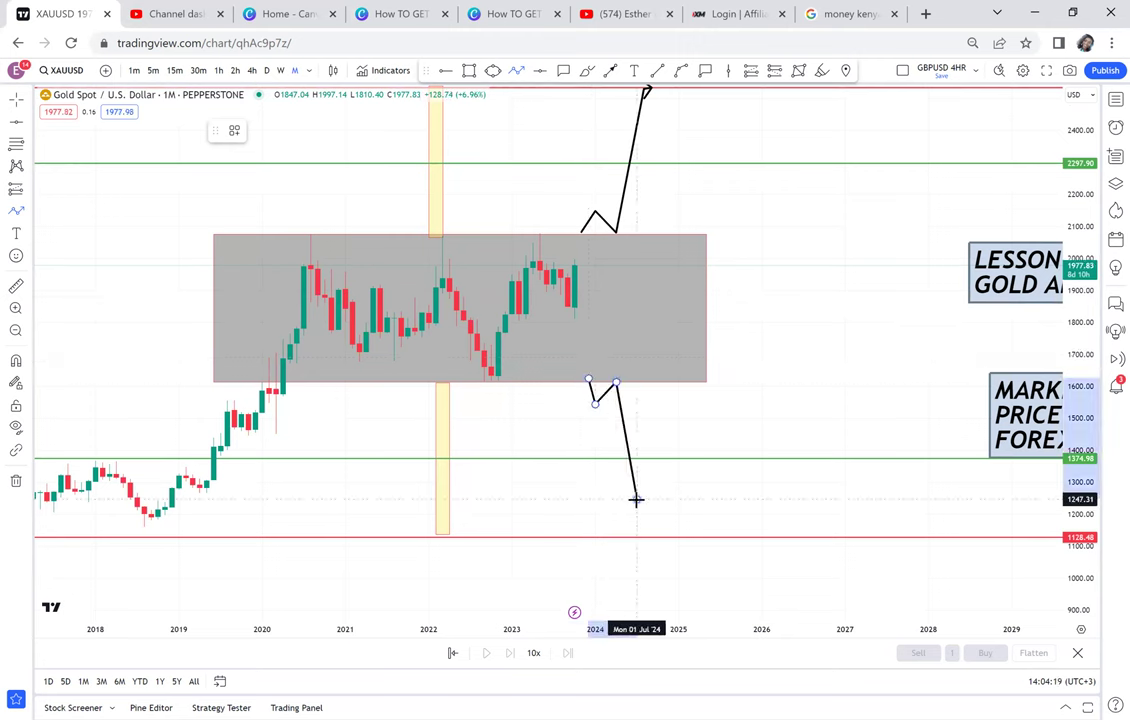
Step: Draw an arrow inside the range from about 1798.80 in April 2023 up to about 1866.92 in August 2023
left_click_drag(760, 395, 590, 417)
scroll(822, 424, "left", 5)
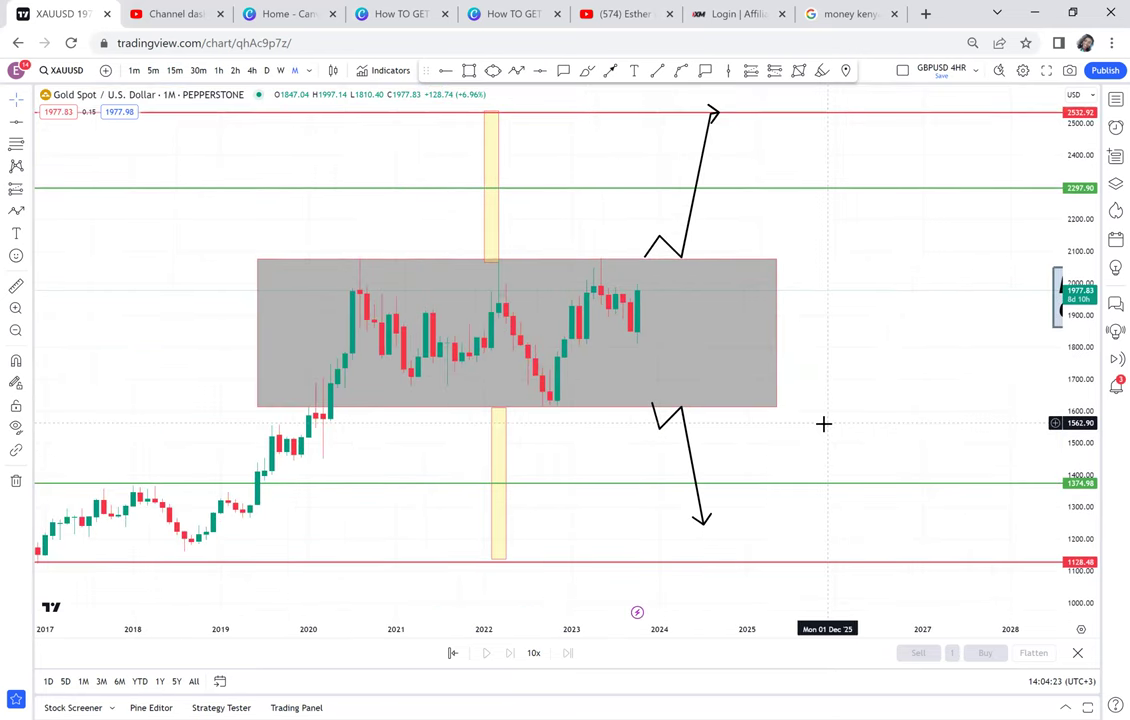
scroll(822, 424, "up", 2)
left_click_drag(1090, 524, 1082, 255)
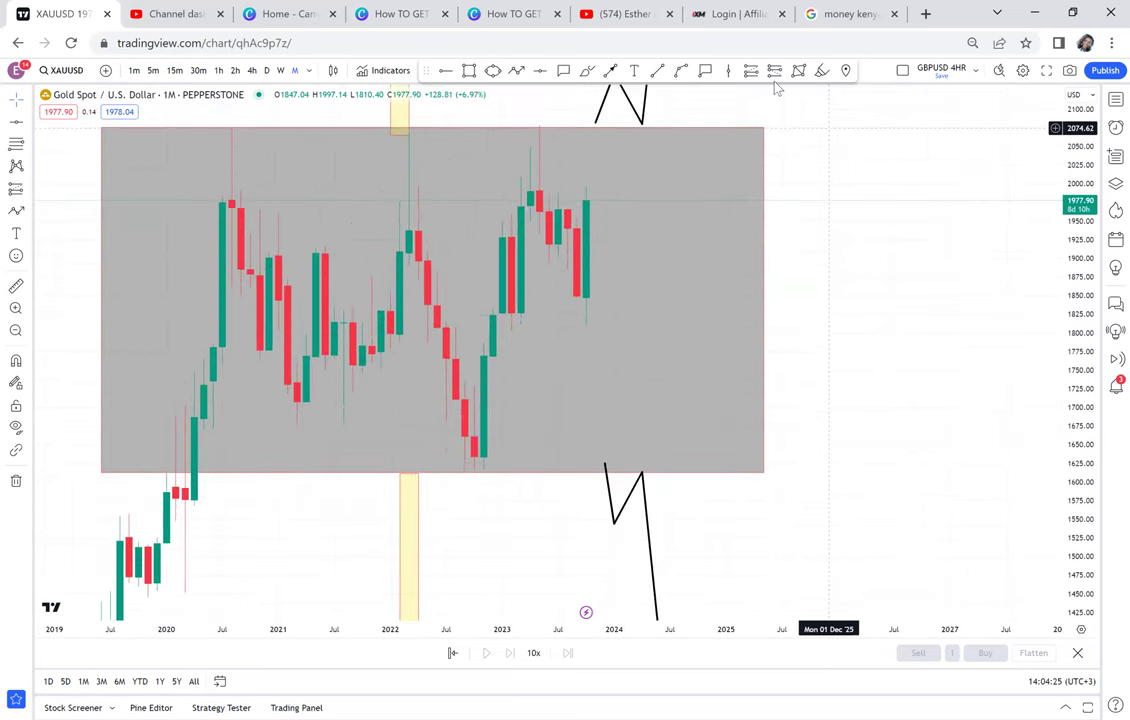
left_click(612, 71)
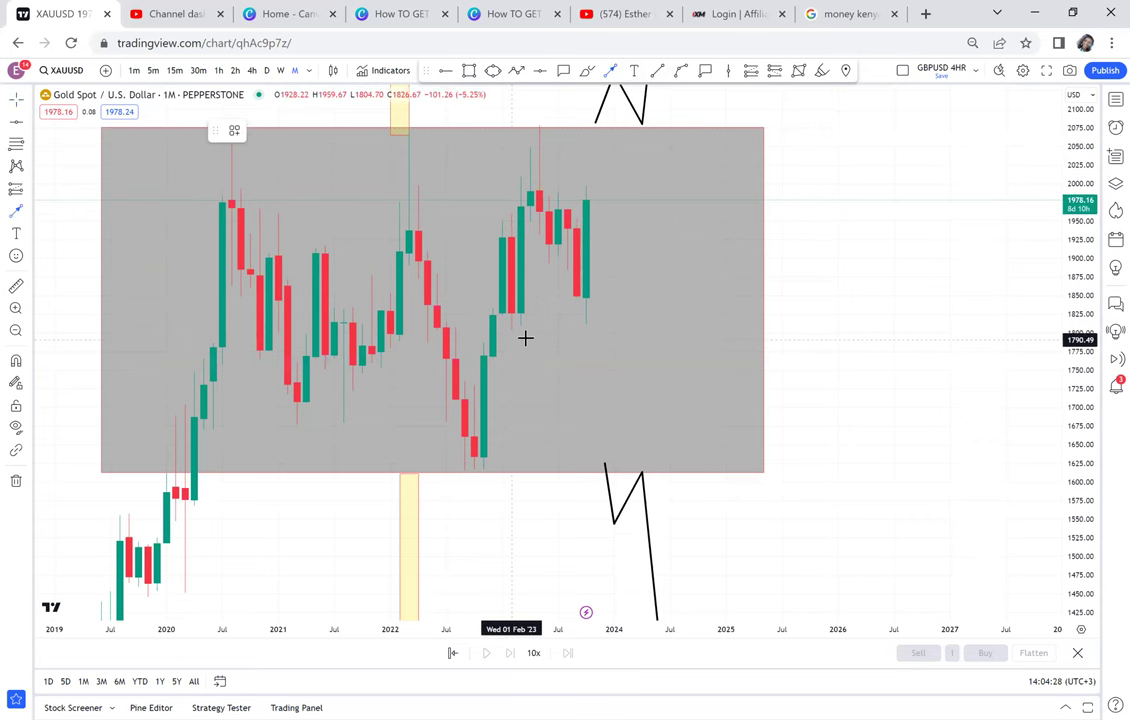
left_click_drag(533, 334, 567, 284)
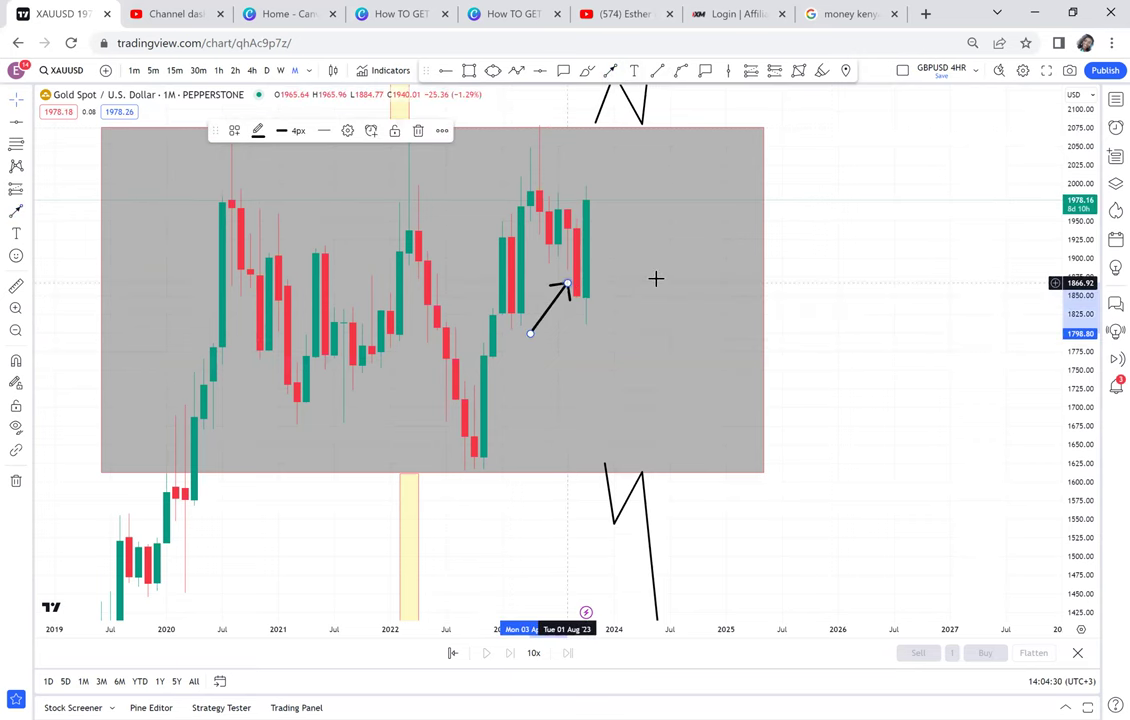
Step: Delete the arrow drawn under the 2023 candles inside the range
scroll(655, 279, "up", 1)
scroll(655, 279, "up", 1)
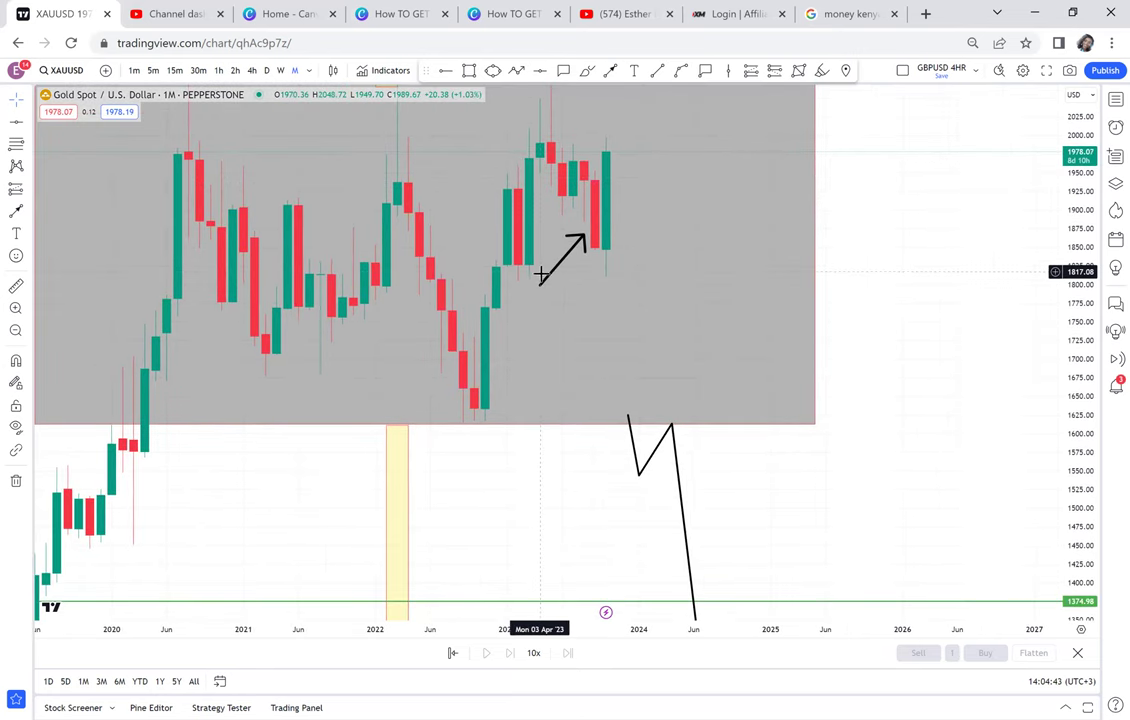
left_click(545, 286)
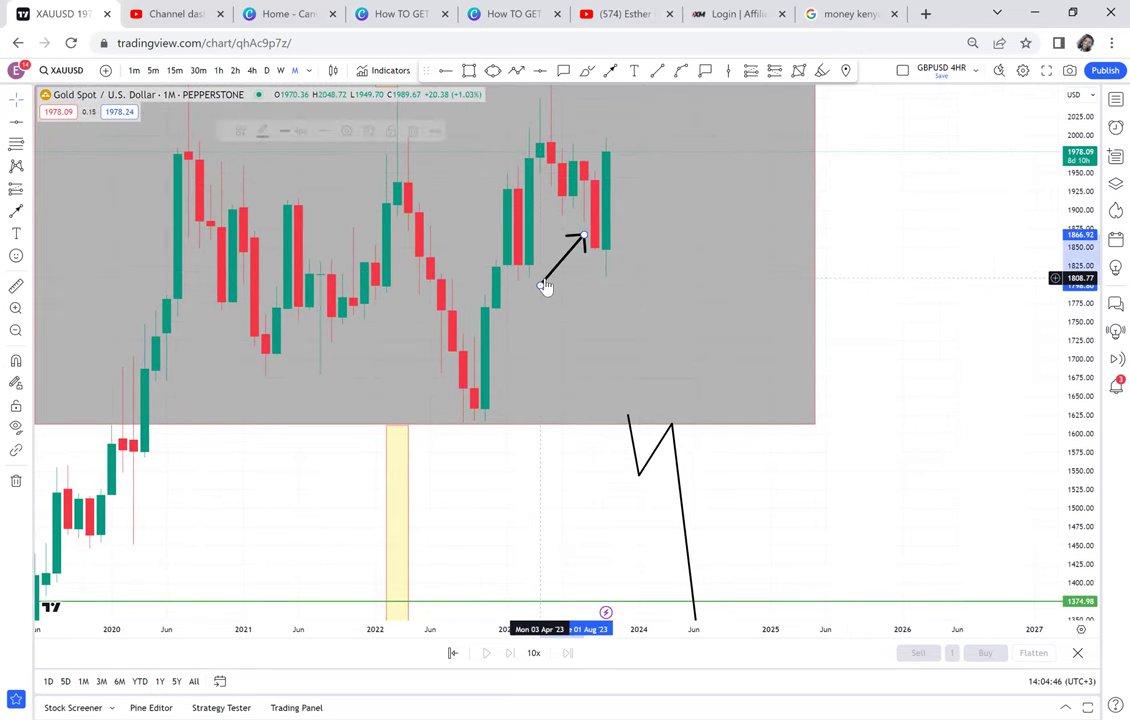
key("Delete")
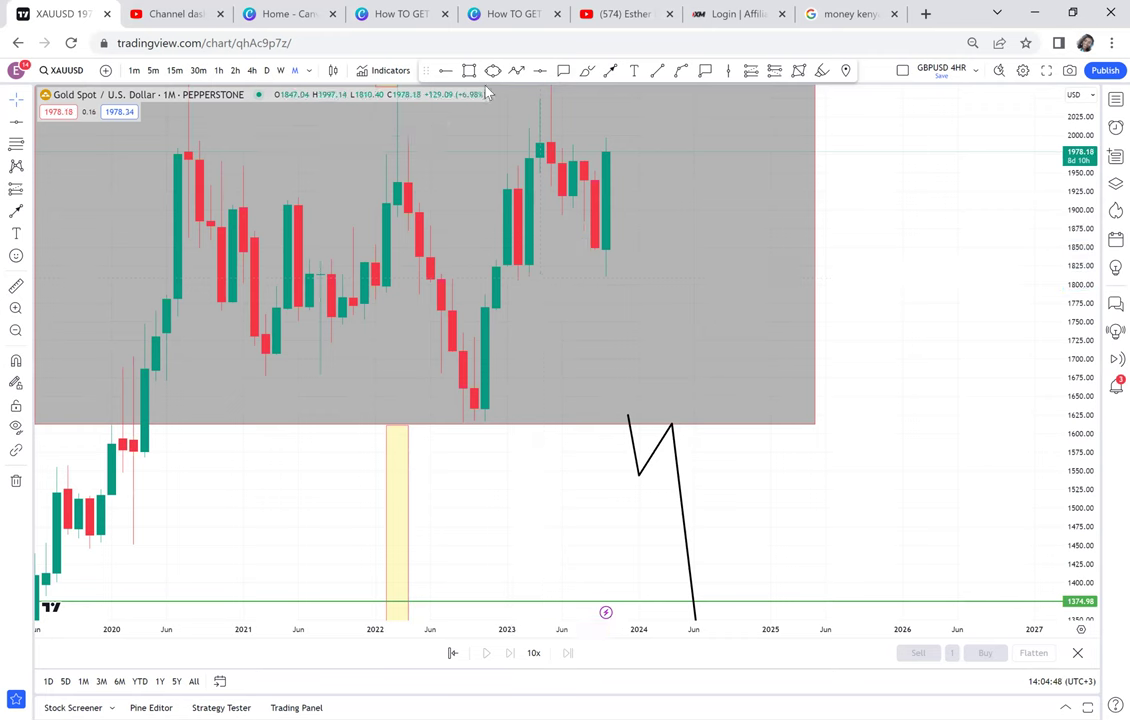
Step: Draw a thin rectangle over the 2023 lows from about 1826.22 to 1805.45, spanning December 2022 to February 2025
left_click(468, 73)
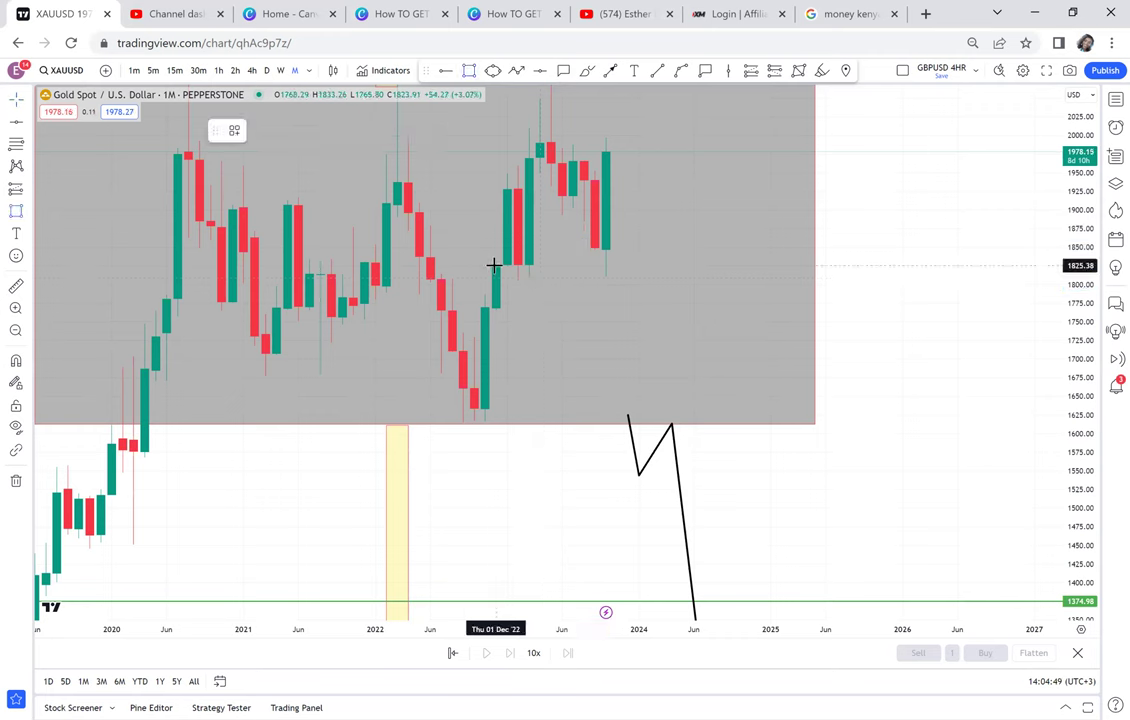
left_click(496, 265)
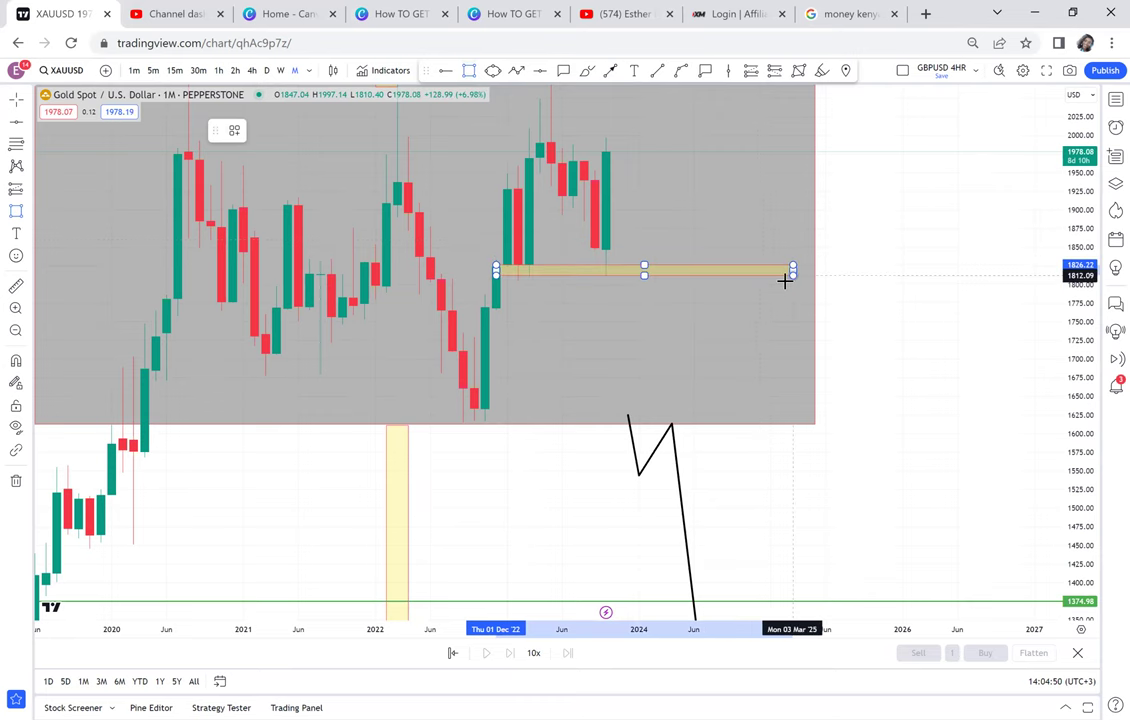
left_click(783, 280)
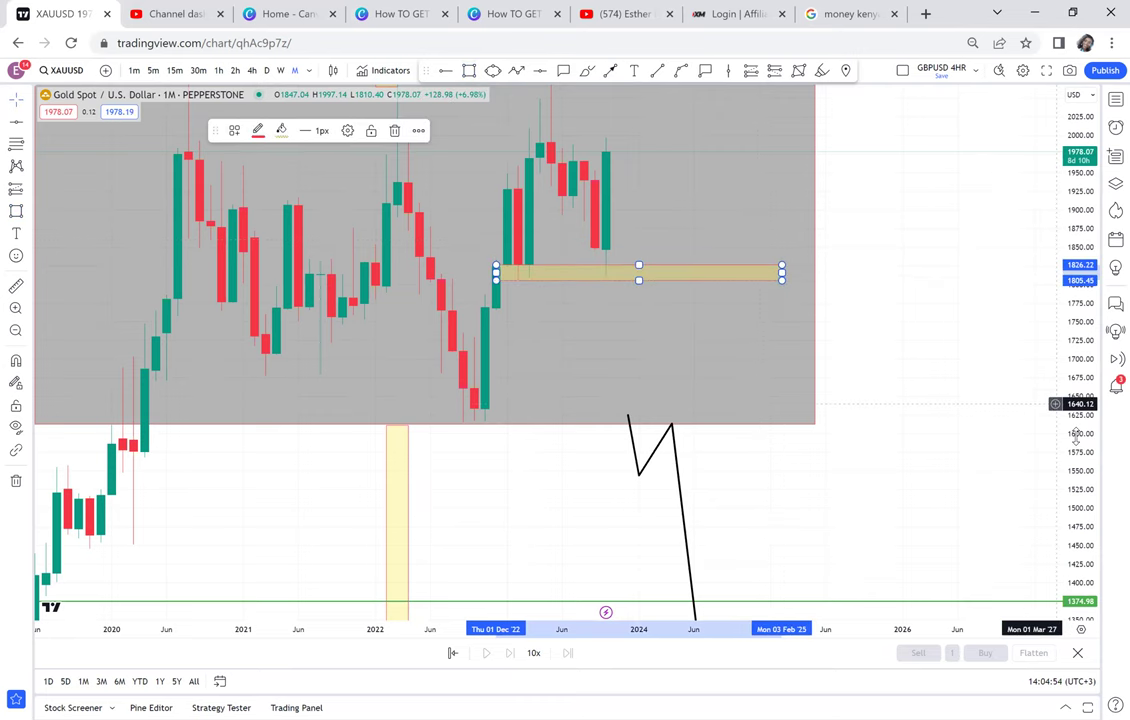
Step: Measure the price distance from the inner support zone's lower edge up to the upper edge of the grey range
left_click_drag(1055, 404, 1054, 277)
left_click_drag(936, 238, 979, 477)
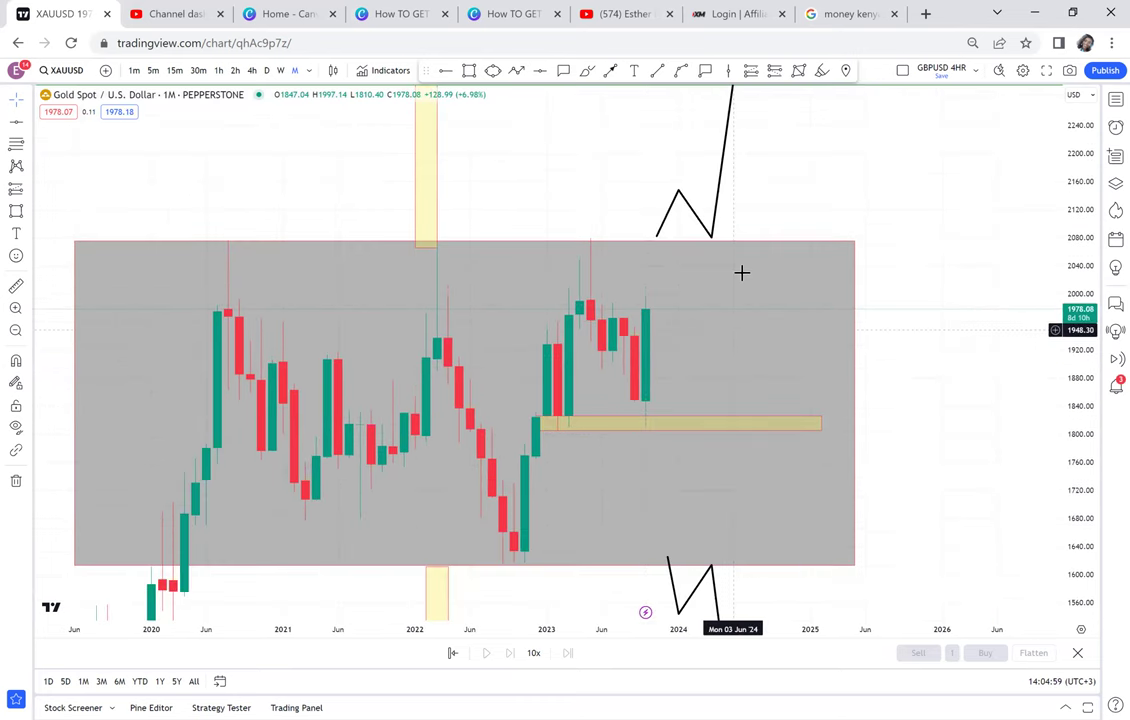
left_click(556, 423)
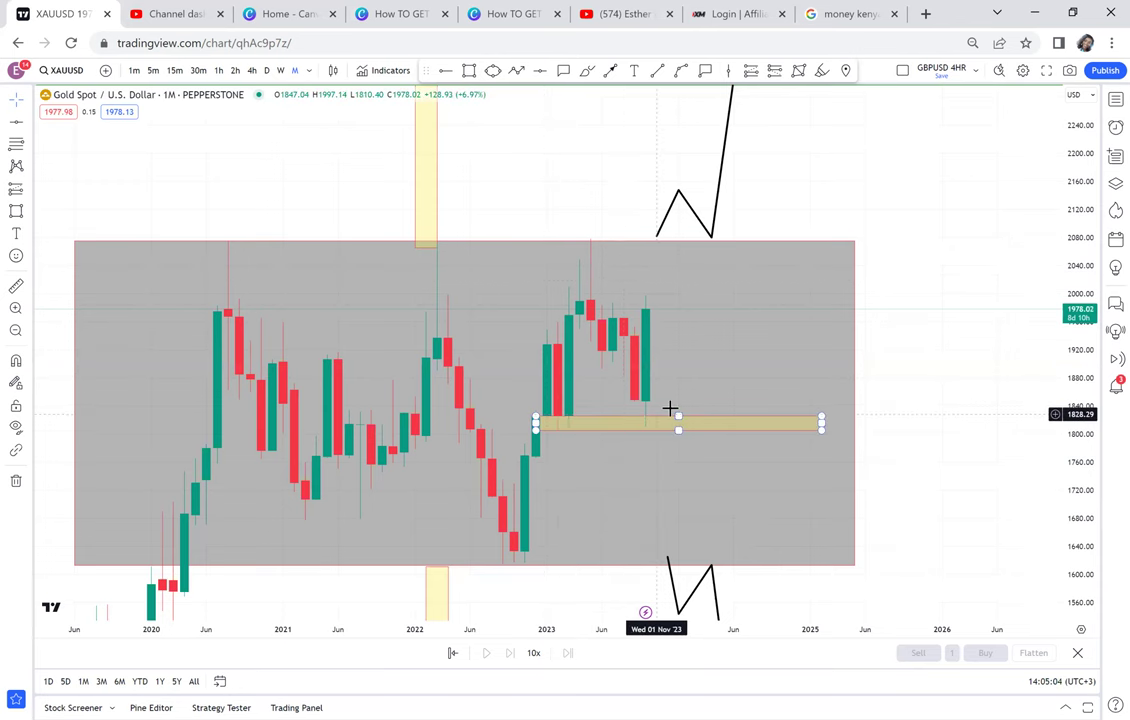
left_click(670, 408)
scroll(561, 408, "up", 1)
left_click(16, 290)
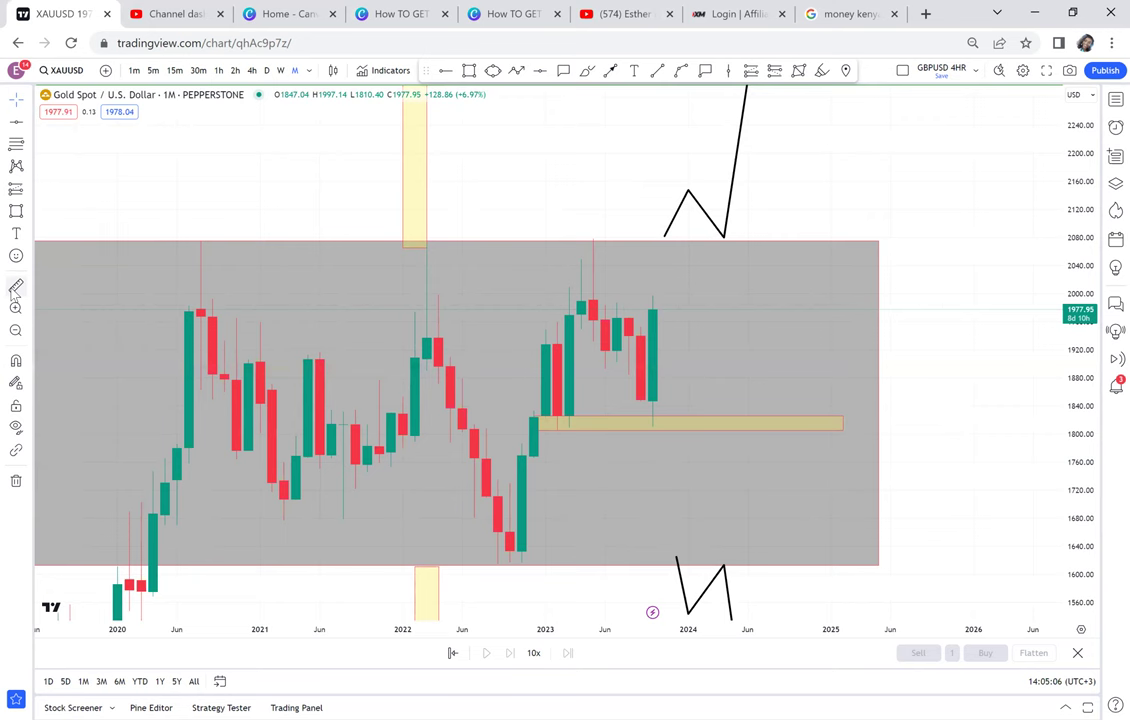
left_click(522, 429)
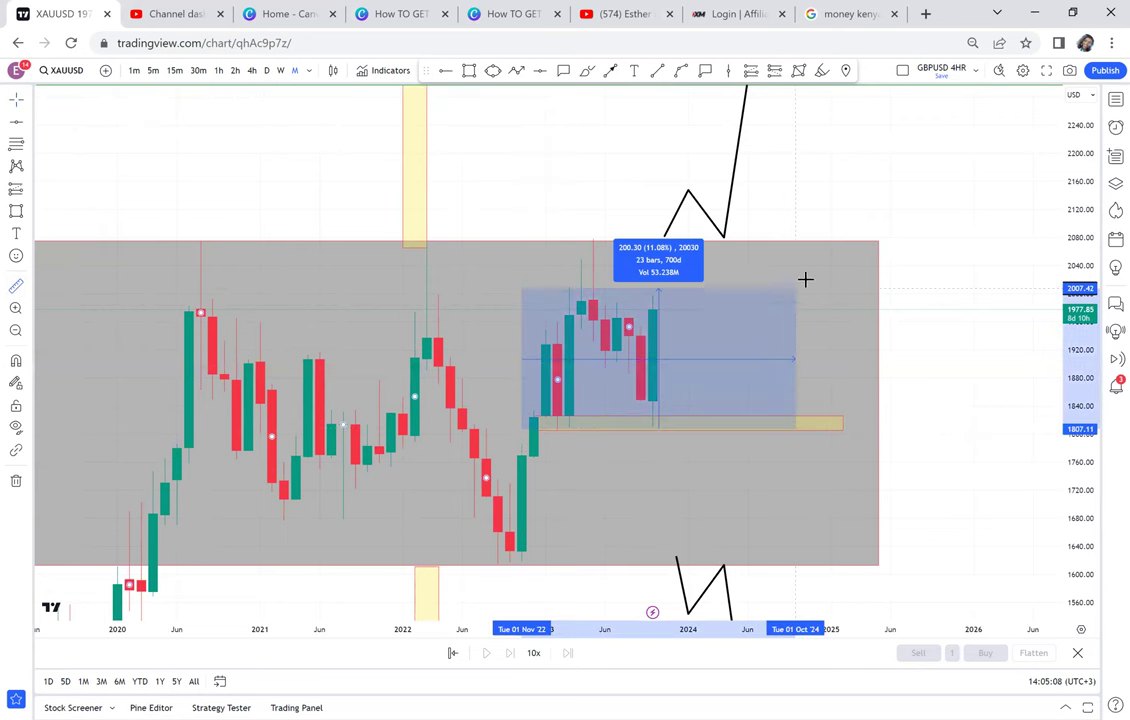
left_click(852, 237)
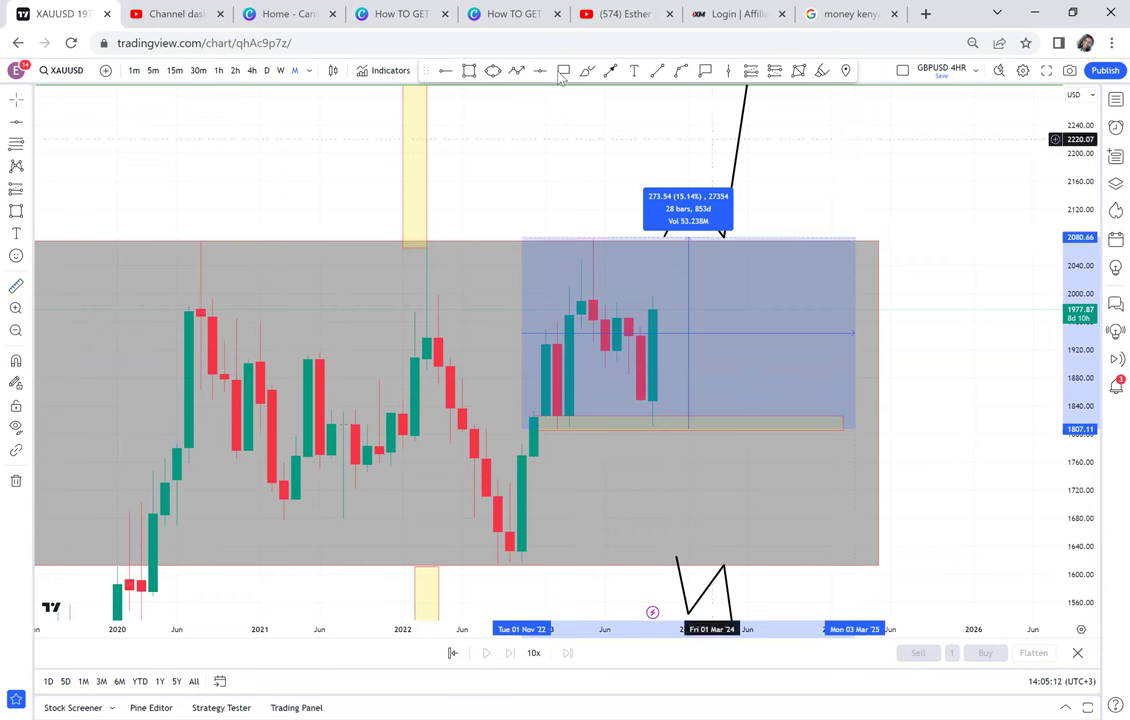
Step: Place a horizontal line at about 1946.53, midway between the inner support zone and the range's upper edge, and colour it green
left_click(618, 332)
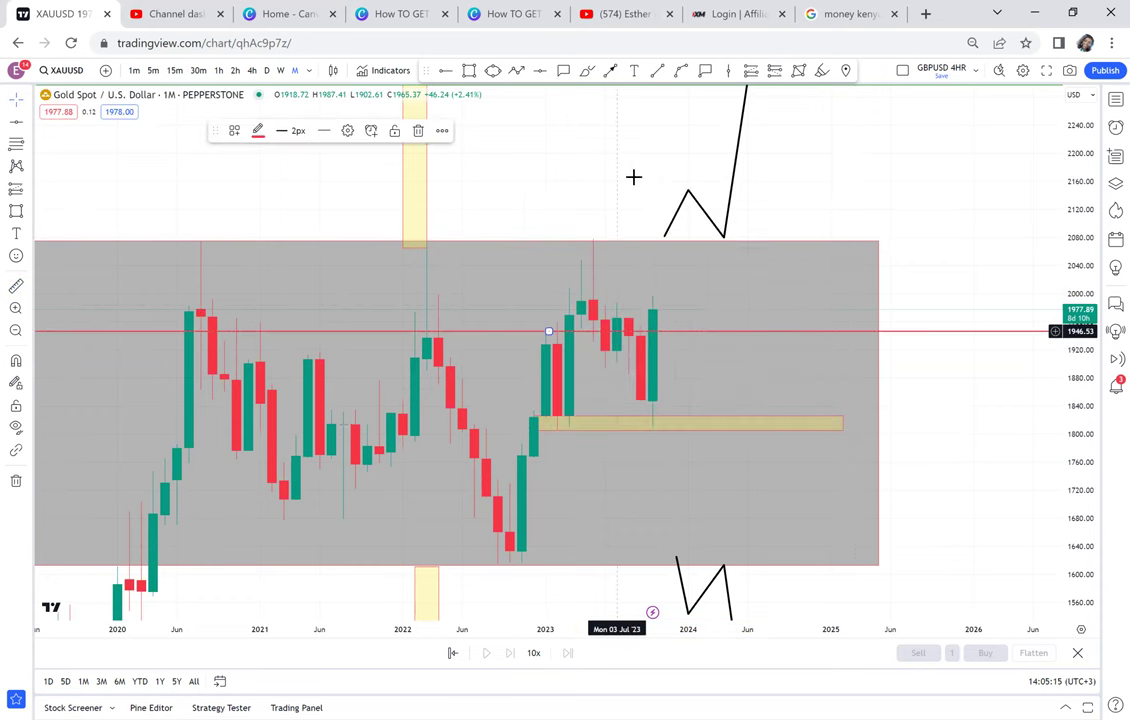
left_click(266, 134)
left_click(303, 171)
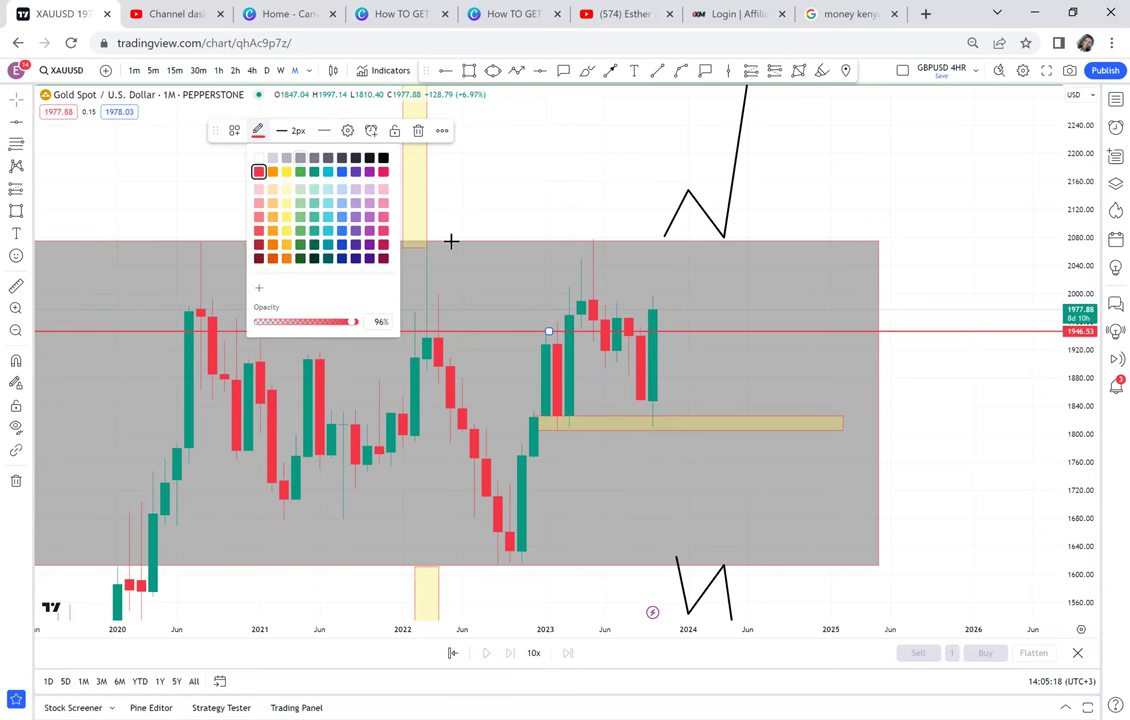
left_click(650, 242)
Step: Place a horizontal ray at about 2078.89 from August 2022 and stretch the grey range's upper corner to meet it
left_click(446, 75)
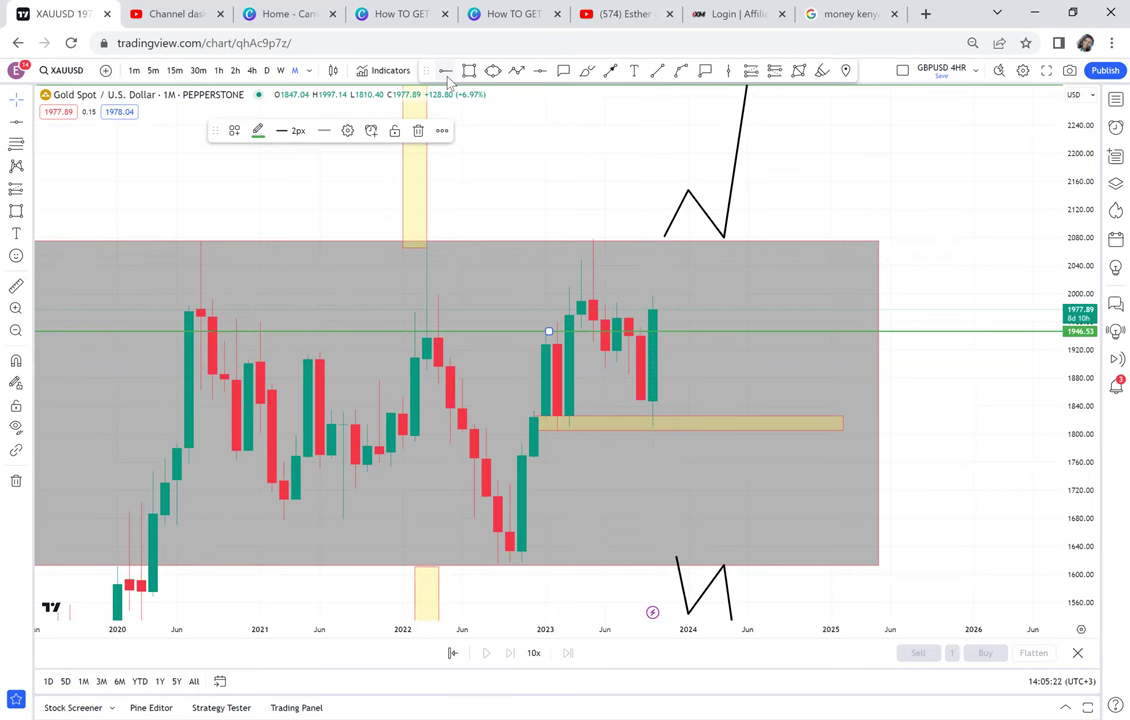
left_click(485, 238)
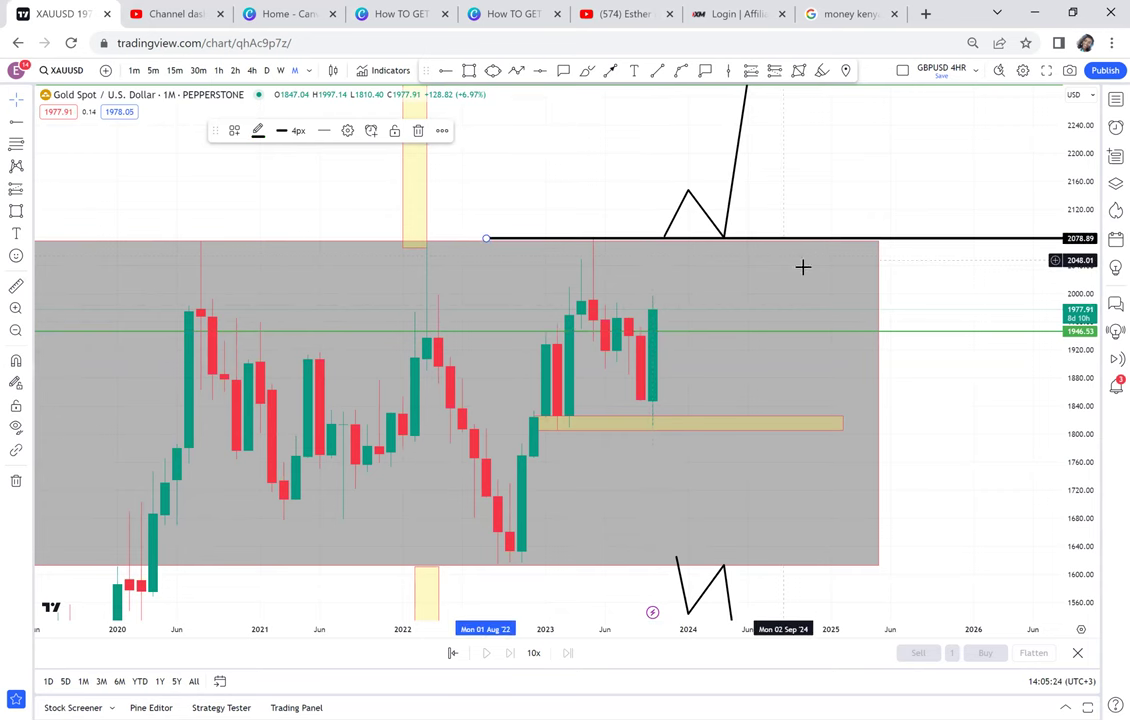
left_click(878, 244)
left_click_drag(881, 241, 890, 238)
Step: Draw a rectangle from about 1807.11 to the range's upper edge, then move it above the range, spanning about 2077.13 to 2346.26
left_click_drag(912, 191, 801, 258)
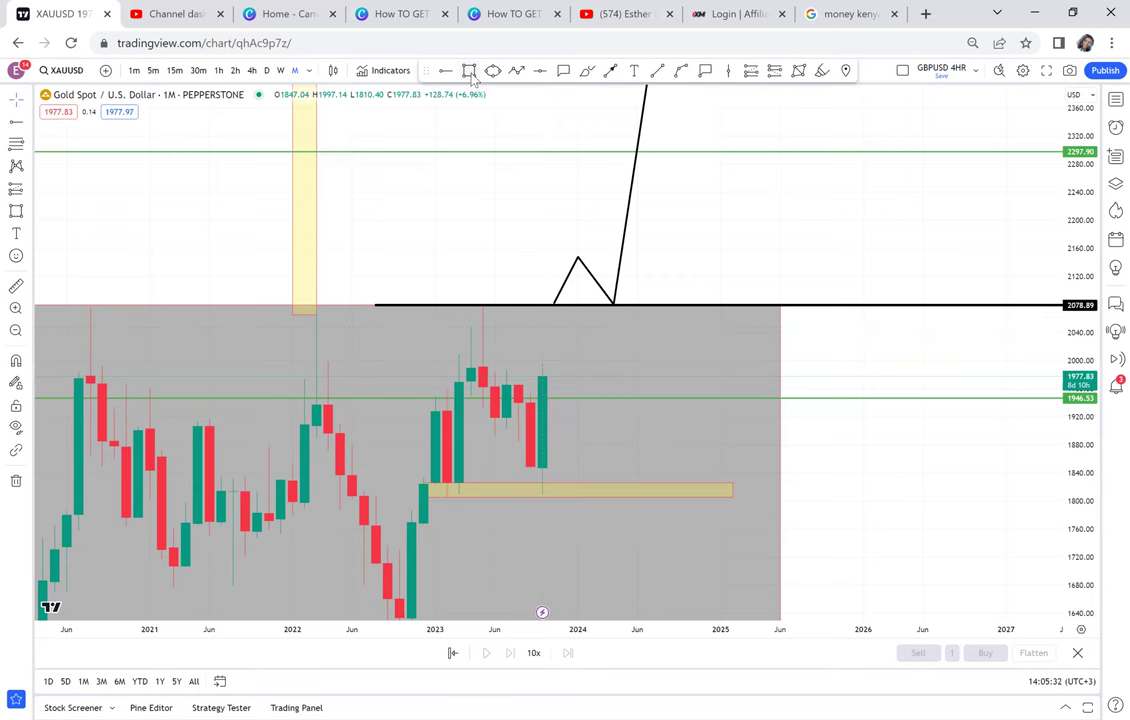
left_click(435, 496)
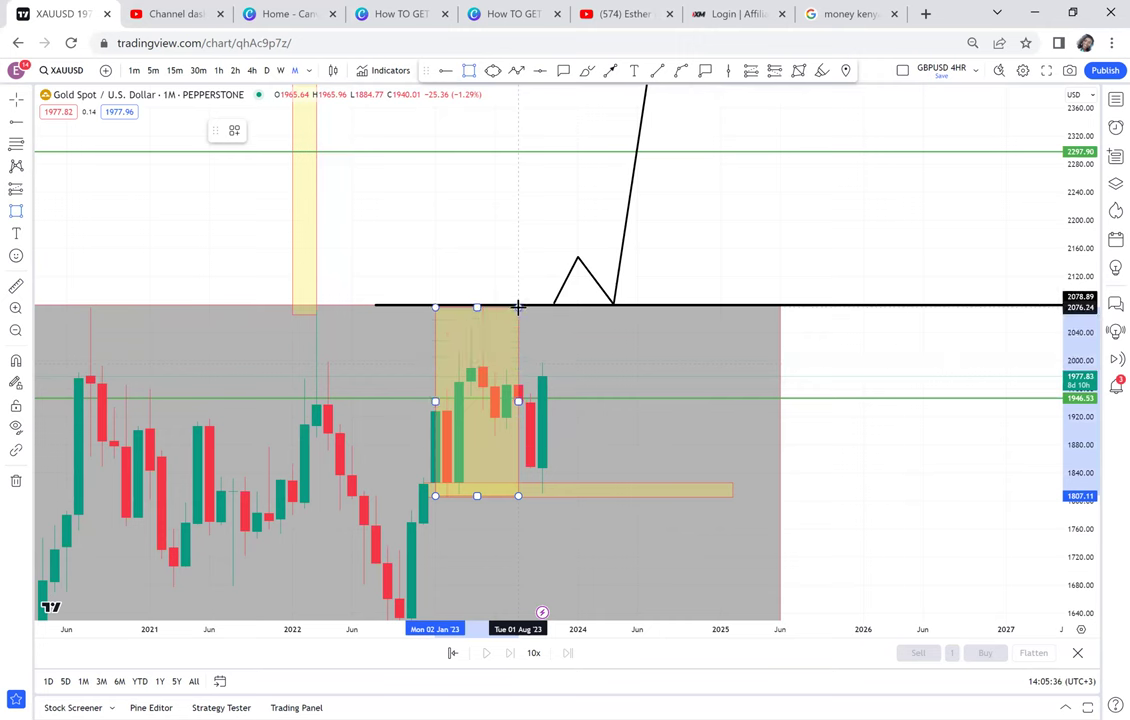
left_click(517, 309)
left_click_drag(516, 328, 547, 139)
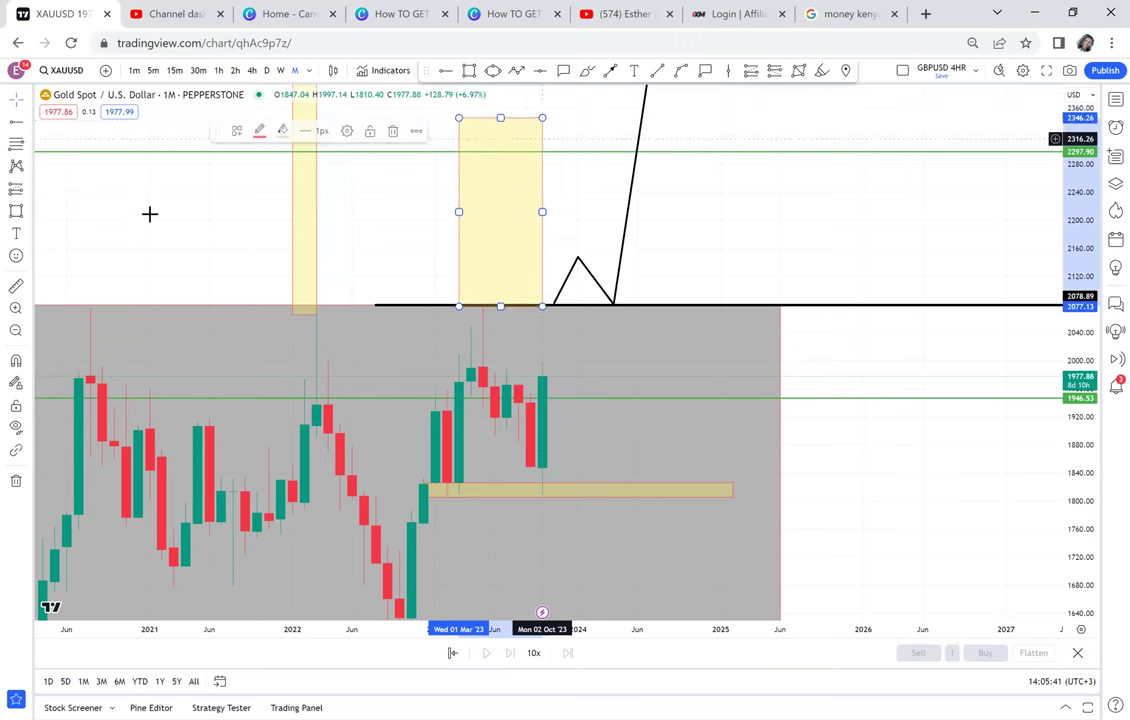
Step: Measure the projected rectangle's height above the range and place a horizontal ray at its midpoint, at about 2216.54 from July 2022
left_click(18, 287)
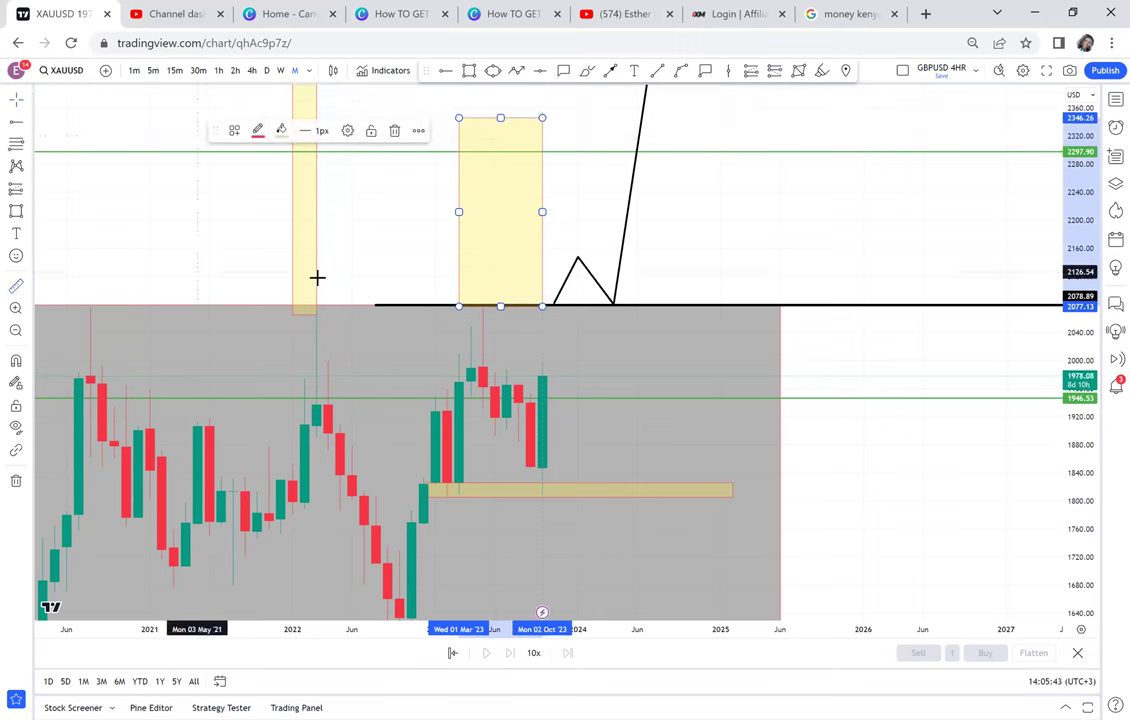
left_click(395, 303)
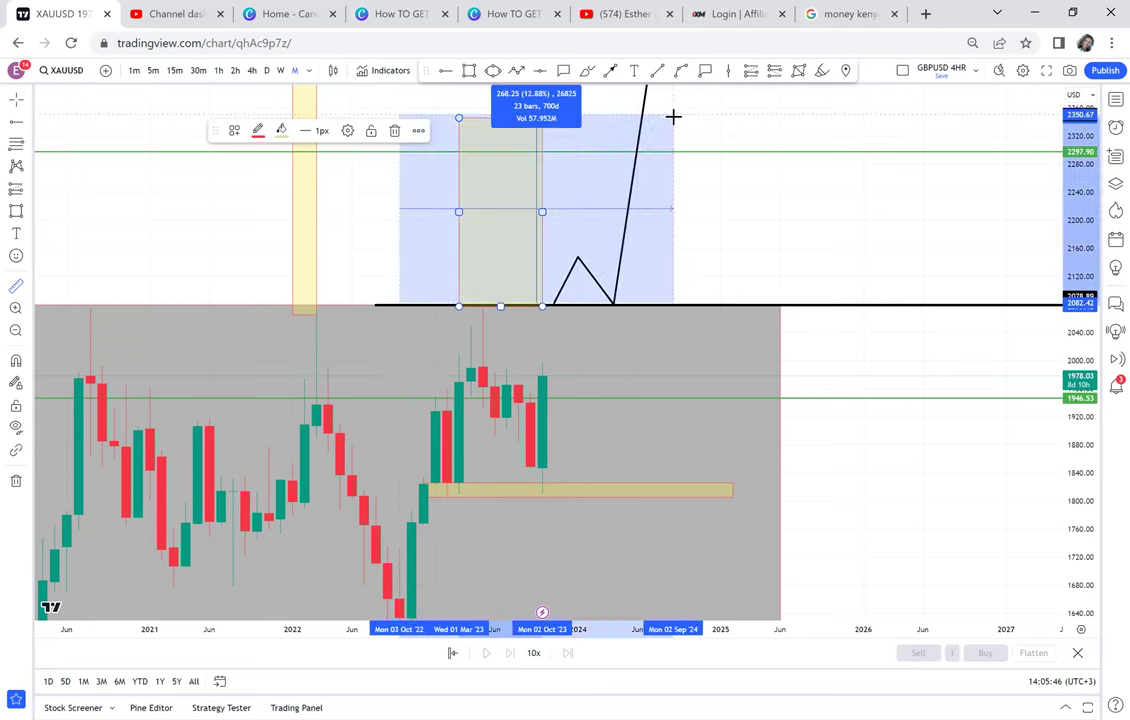
left_click(673, 118)
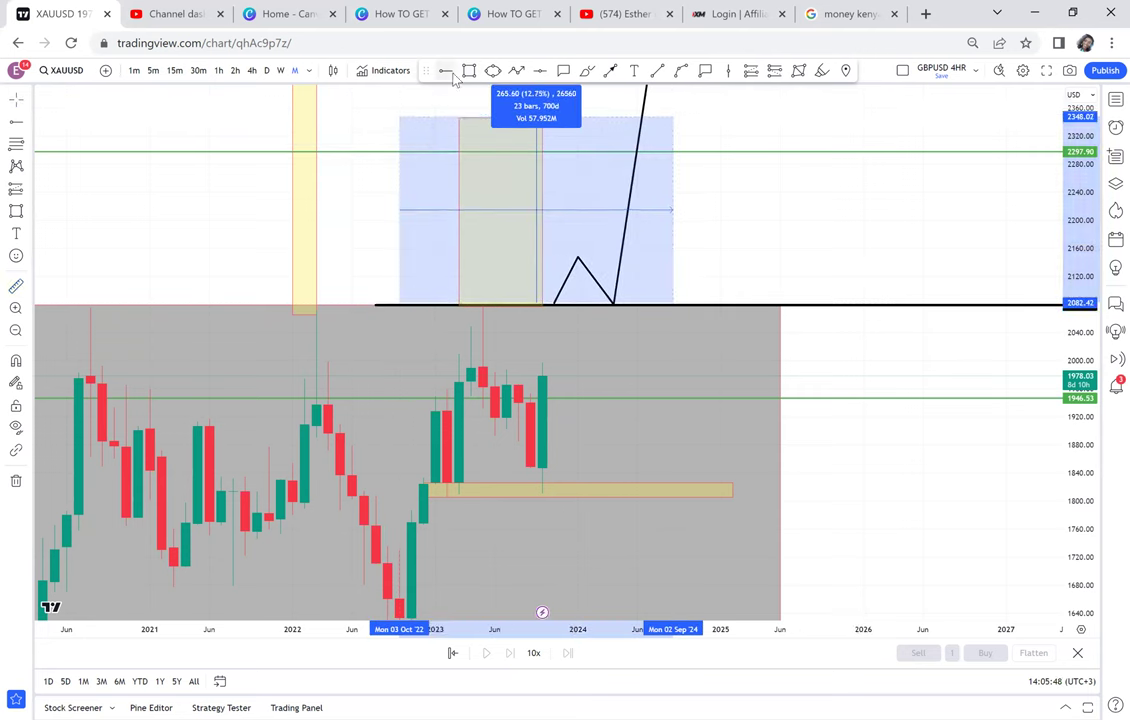
left_click(364, 209)
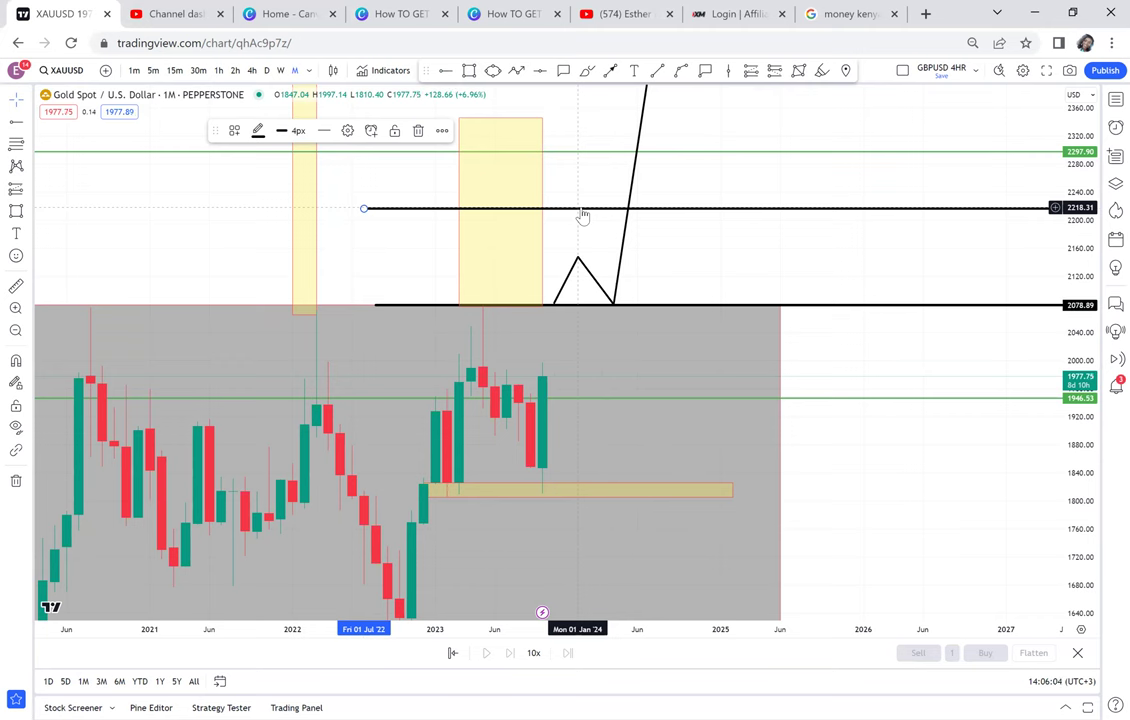
Step: Switch the chart to the weekly timeframe and examine the 2023 price action between the support zone and the range's upper edge
left_click_drag(797, 248, 887, 143)
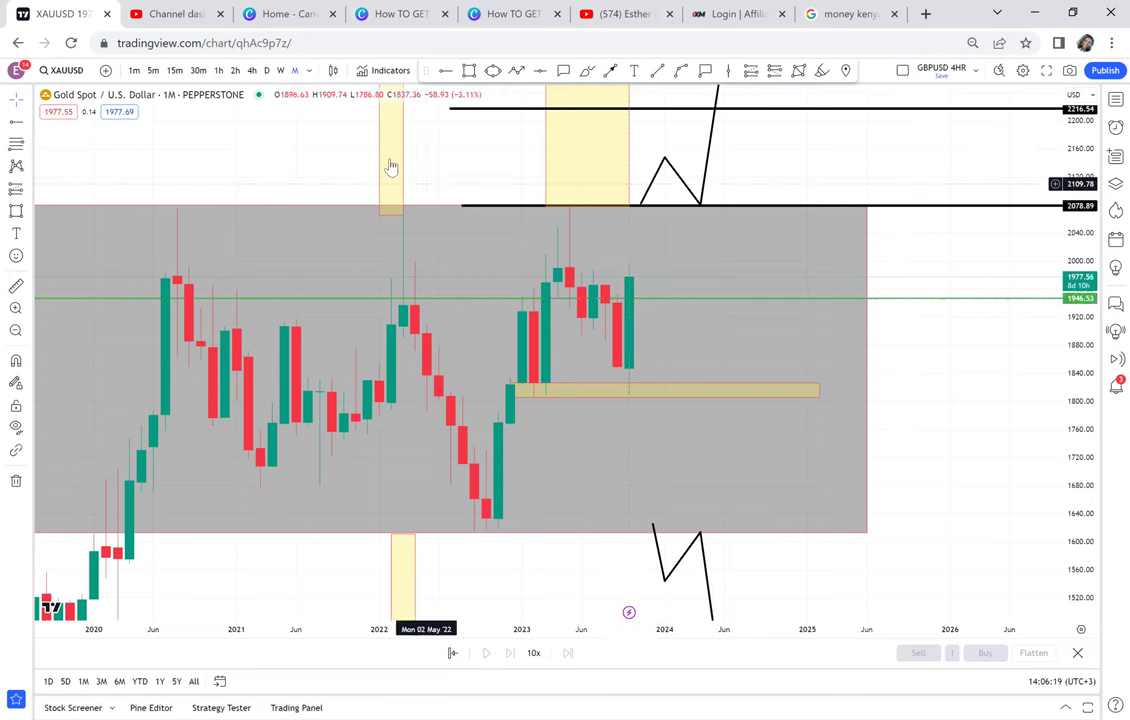
left_click(282, 71)
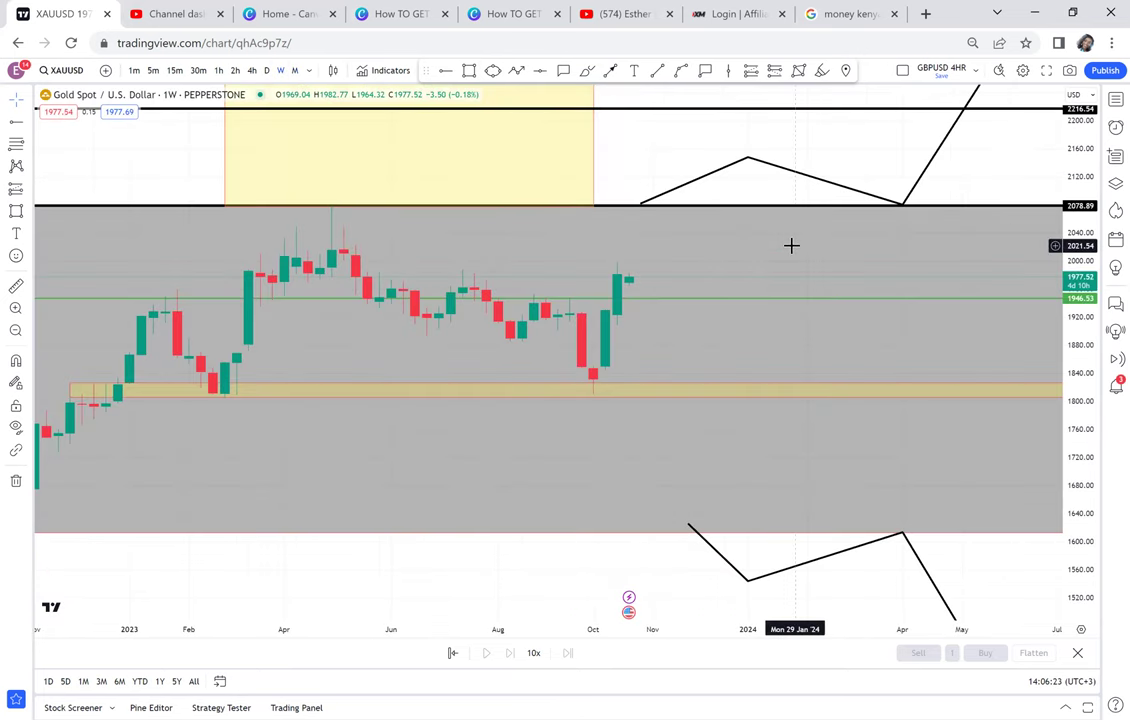
scroll(792, 246, "down", 4)
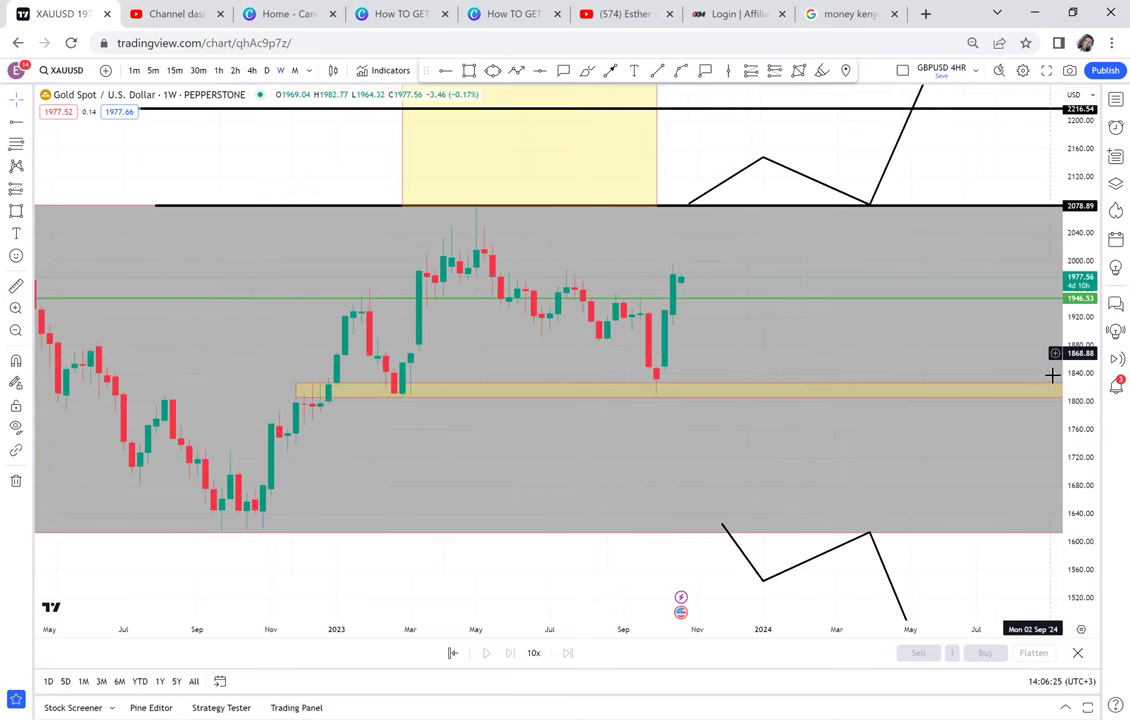
left_click_drag(1077, 420, 1076, 389)
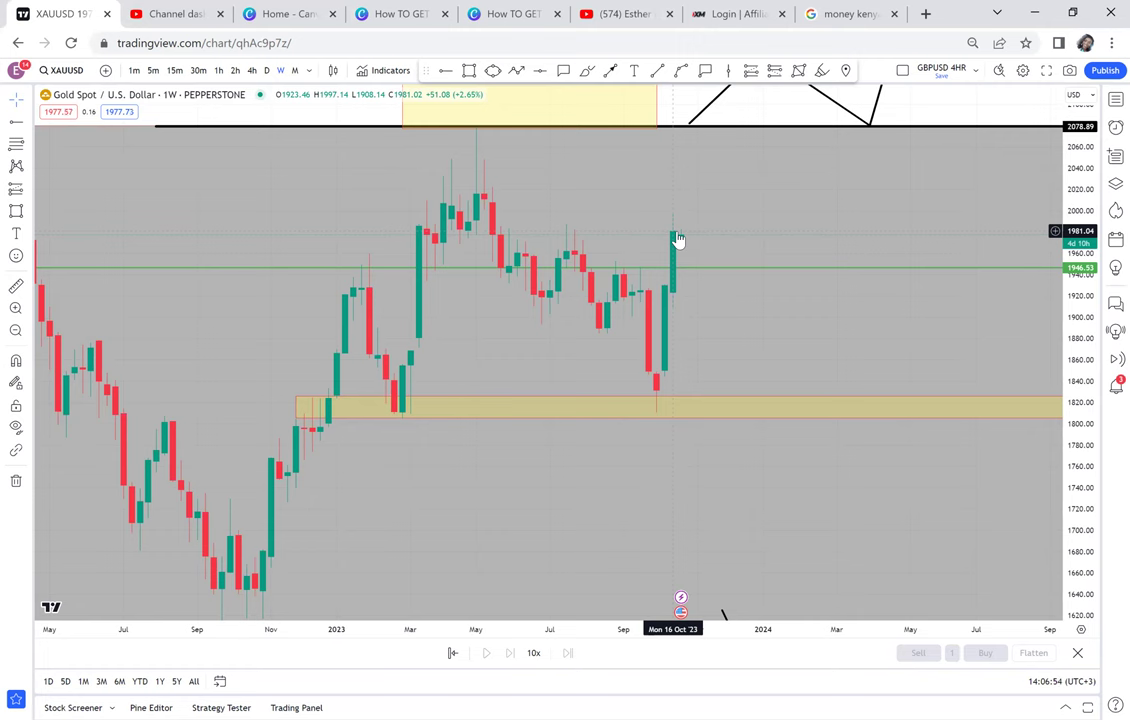
Step: Switch the chart to the daily timeframe
left_click(268, 71)
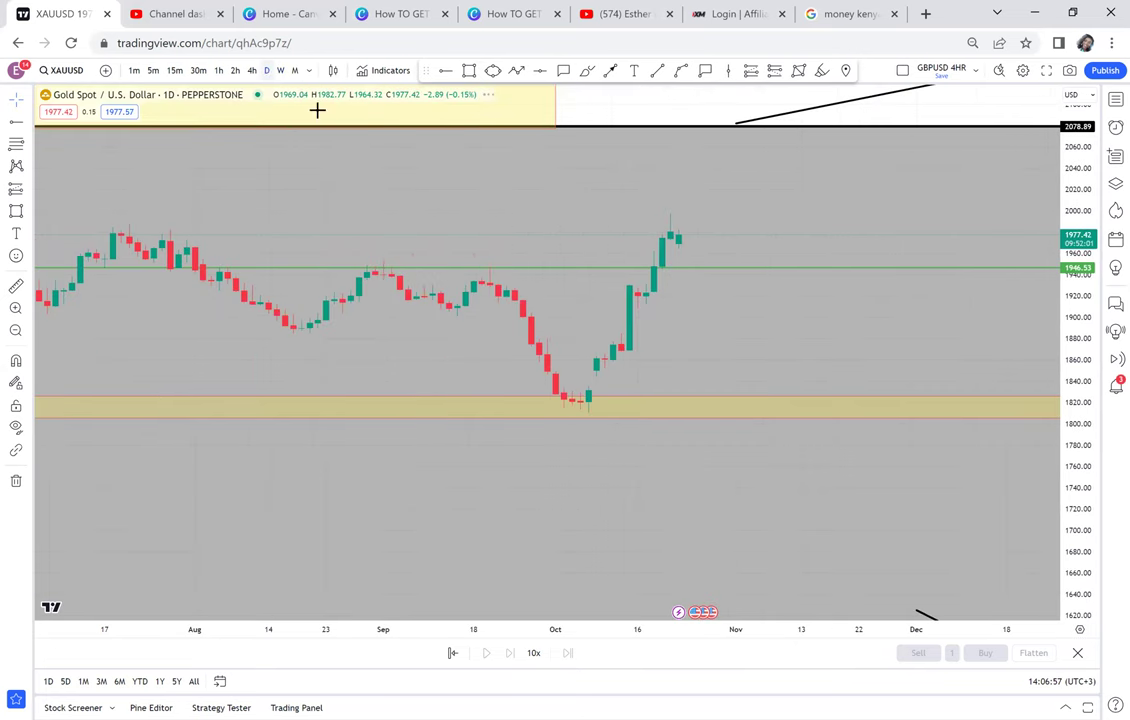
scroll(464, 229, "down", 3)
scroll(464, 229, "down", 2)
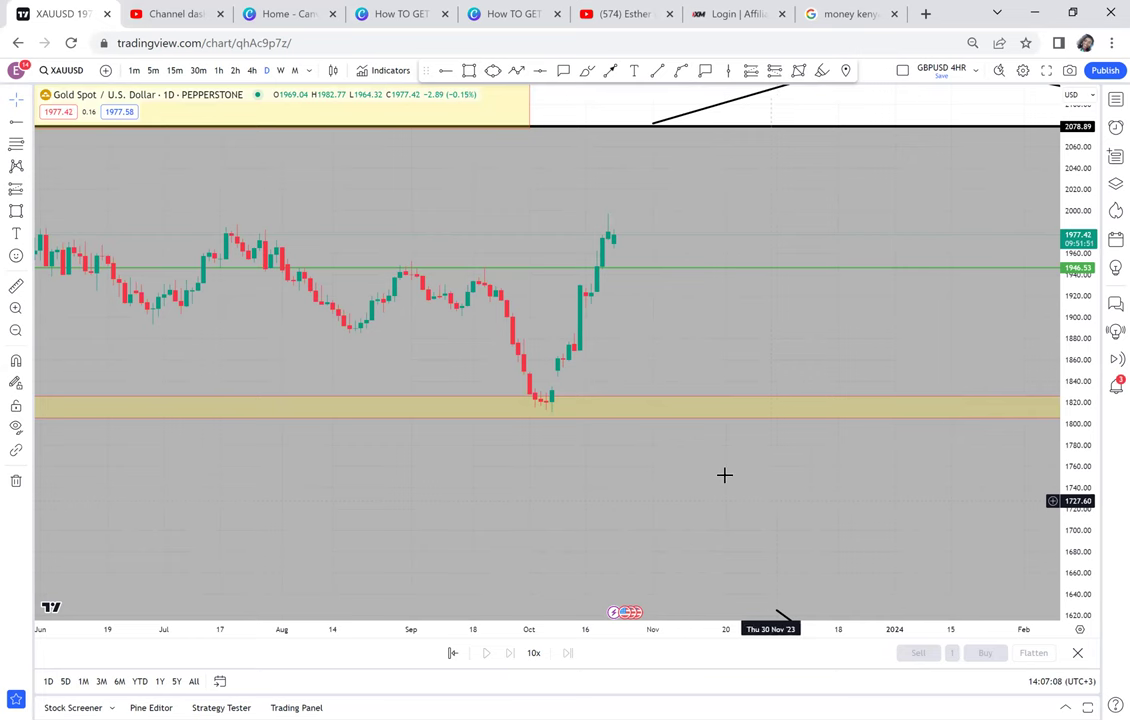
scroll(724, 475, "down", 3)
scroll(724, 475, "down", 3)
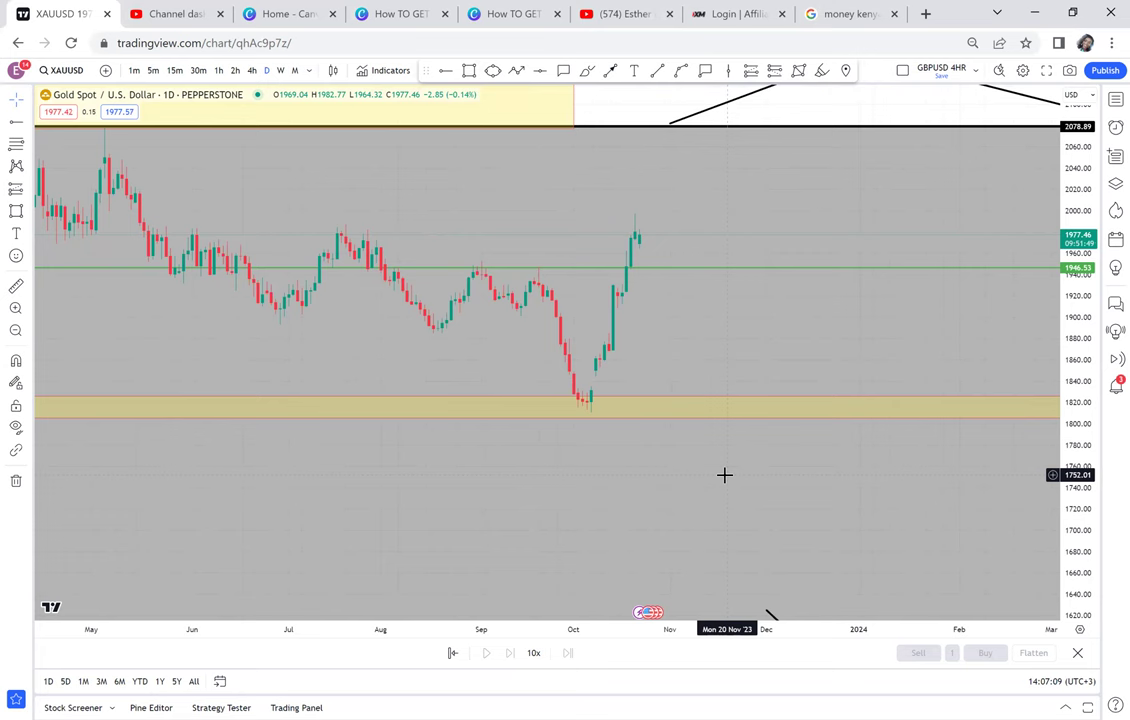
Step: Delete the large grey consolidation range rectangle from the chart
left_click_drag(945, 510, 941, 308)
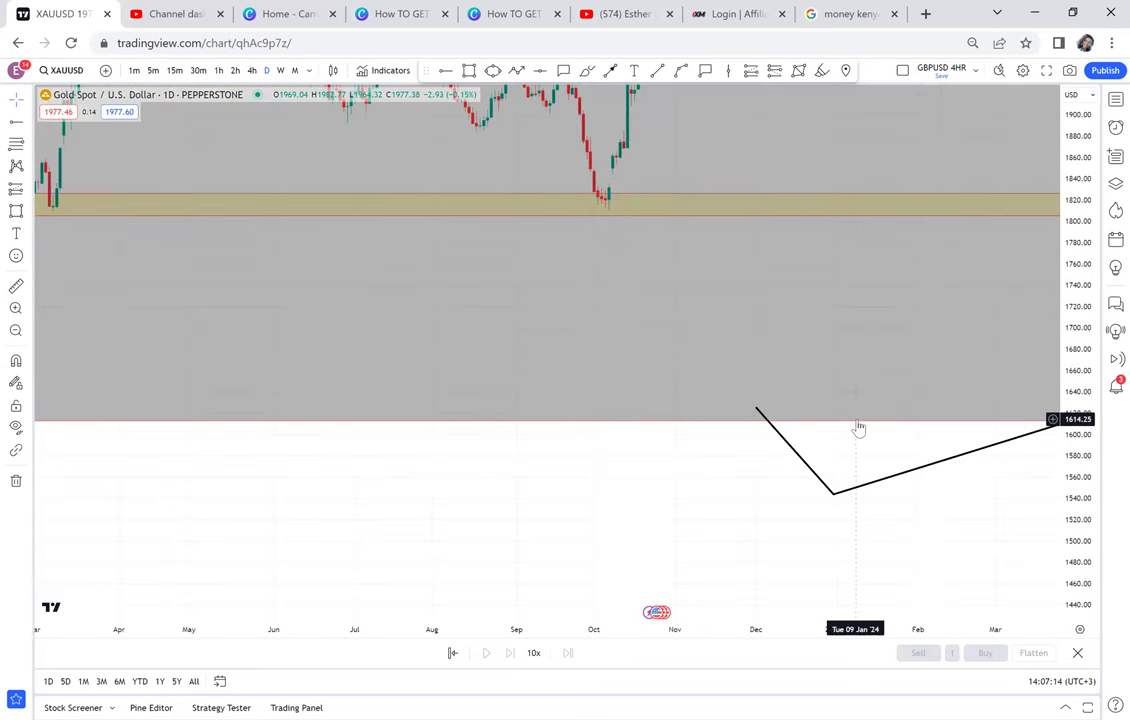
left_click(857, 427)
key("Delete")
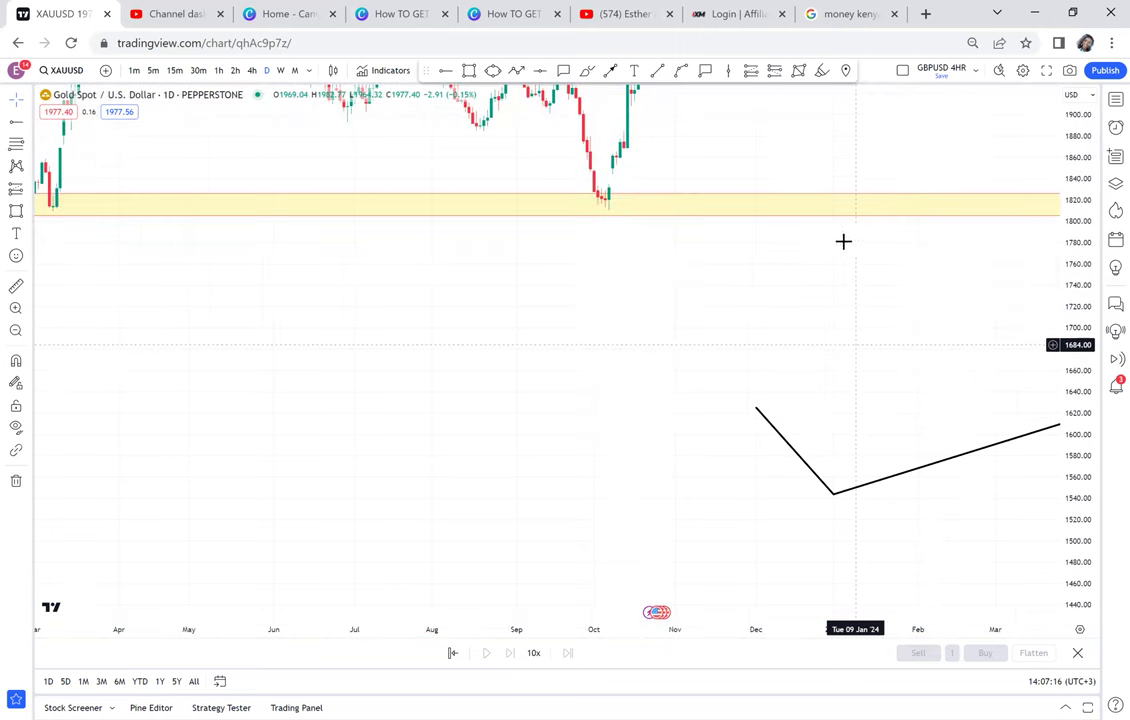
left_click_drag(820, 169, 823, 341)
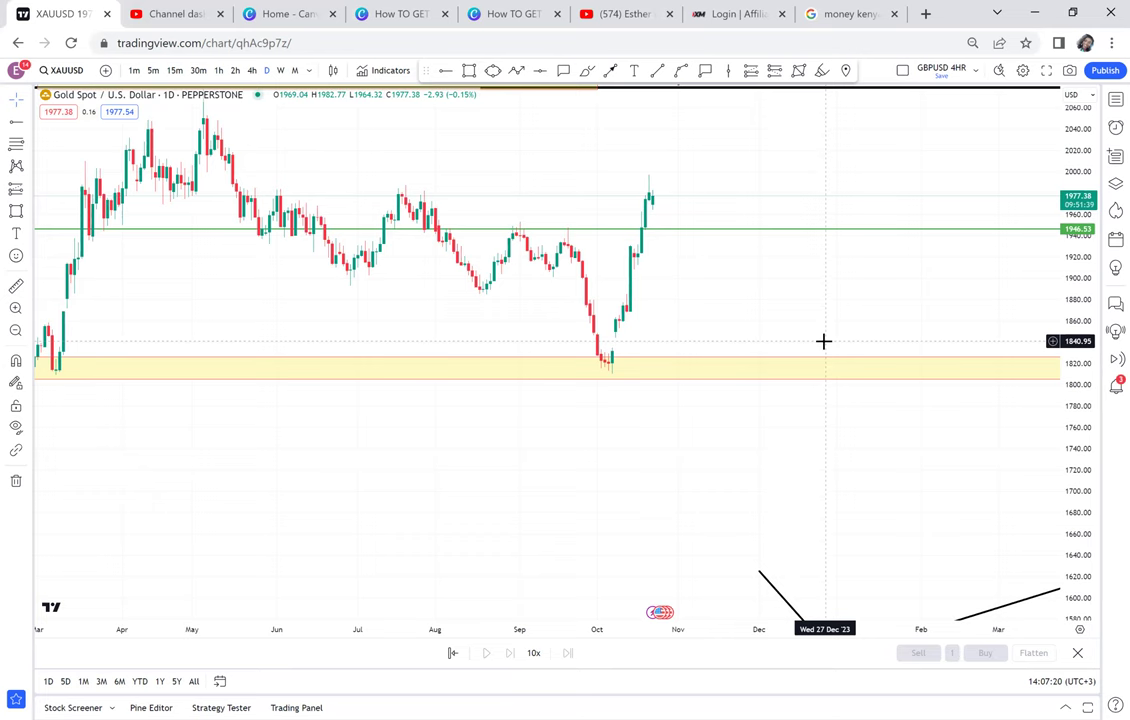
Step: Draw a thin rectangle from about 1920.43 to 1907.07 over the mid-October pause, spanning 11 October 2023 to 1 January 2024
left_click_drag(451, 323, 541, 327)
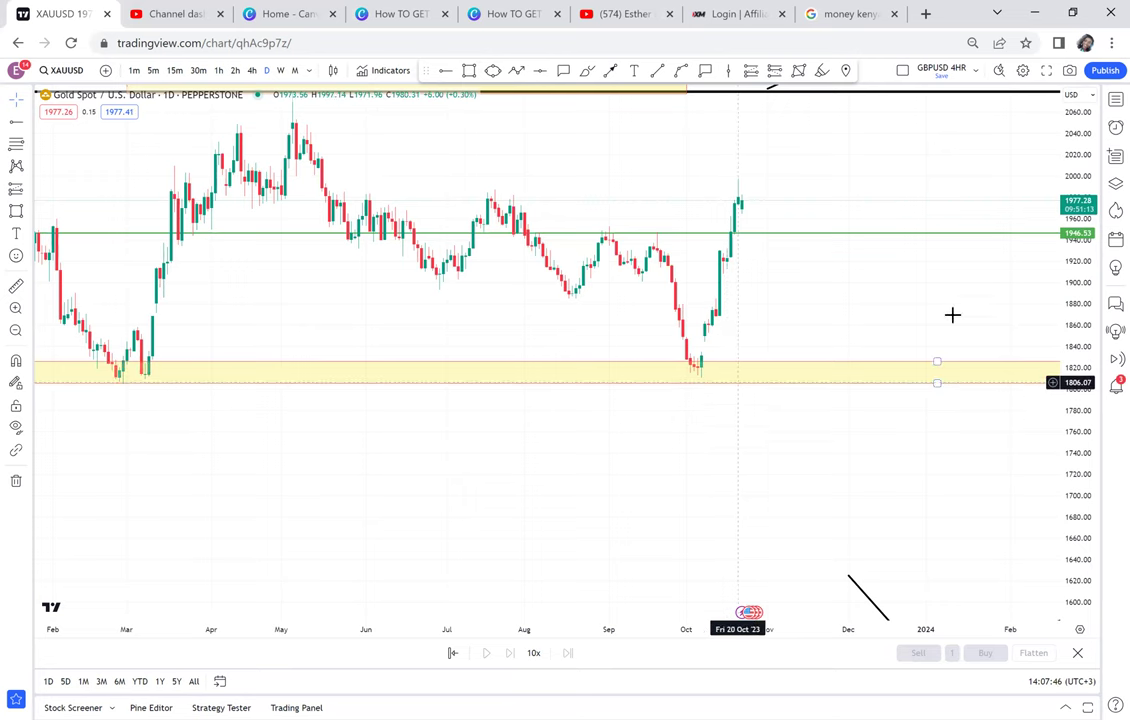
left_click_drag(1062, 425, 1061, 238)
left_click_drag(921, 250, 745, 390)
scroll(687, 349, "up", 3)
scroll(758, 391, "up", 2)
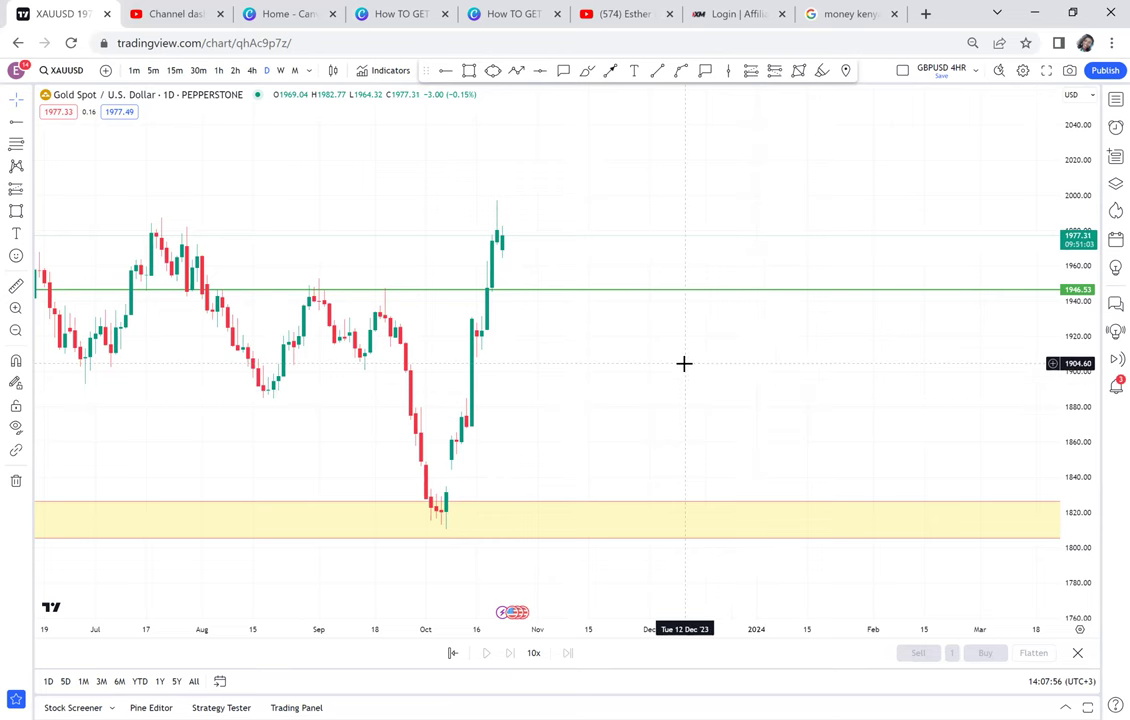
scroll(683, 363, "up", 2)
left_click_drag(683, 364, 817, 359)
scroll(818, 359, "up", 2)
scroll(818, 359, "up", 1)
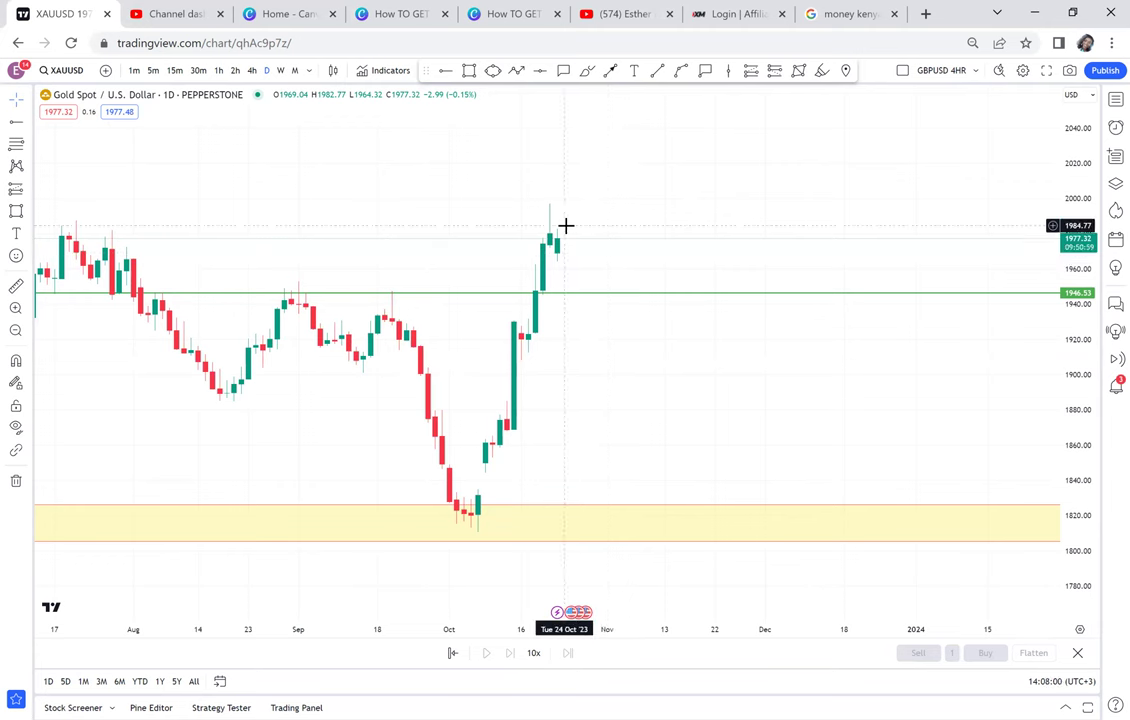
left_click(470, 71)
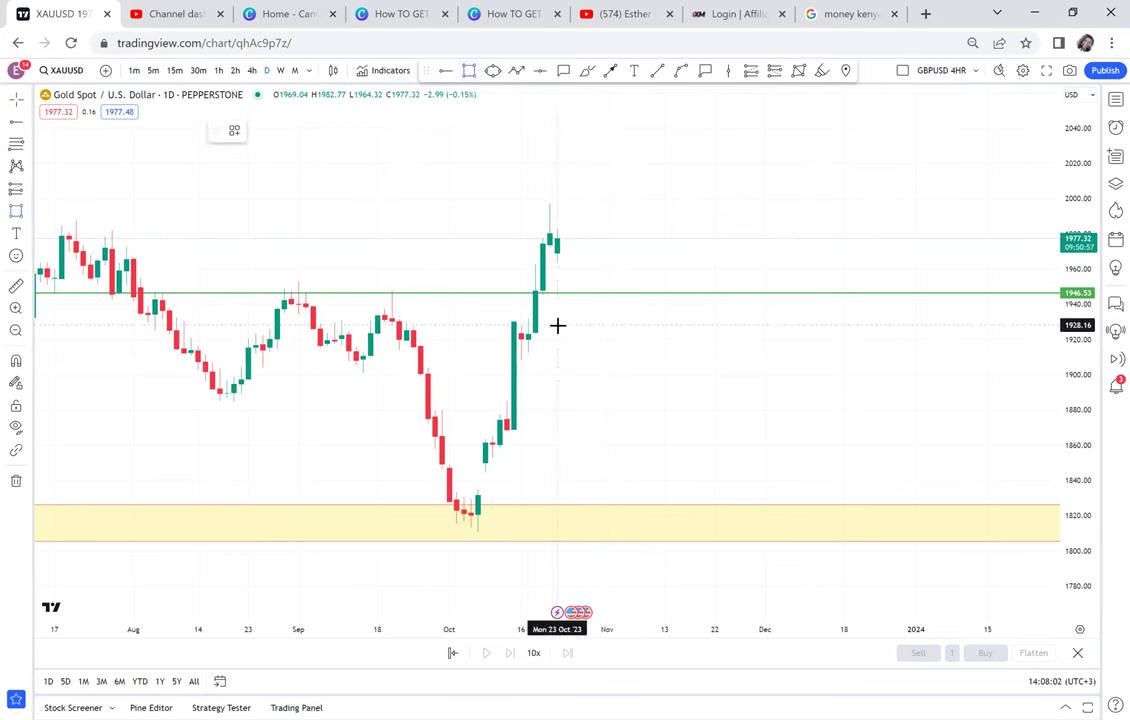
left_click(500, 339)
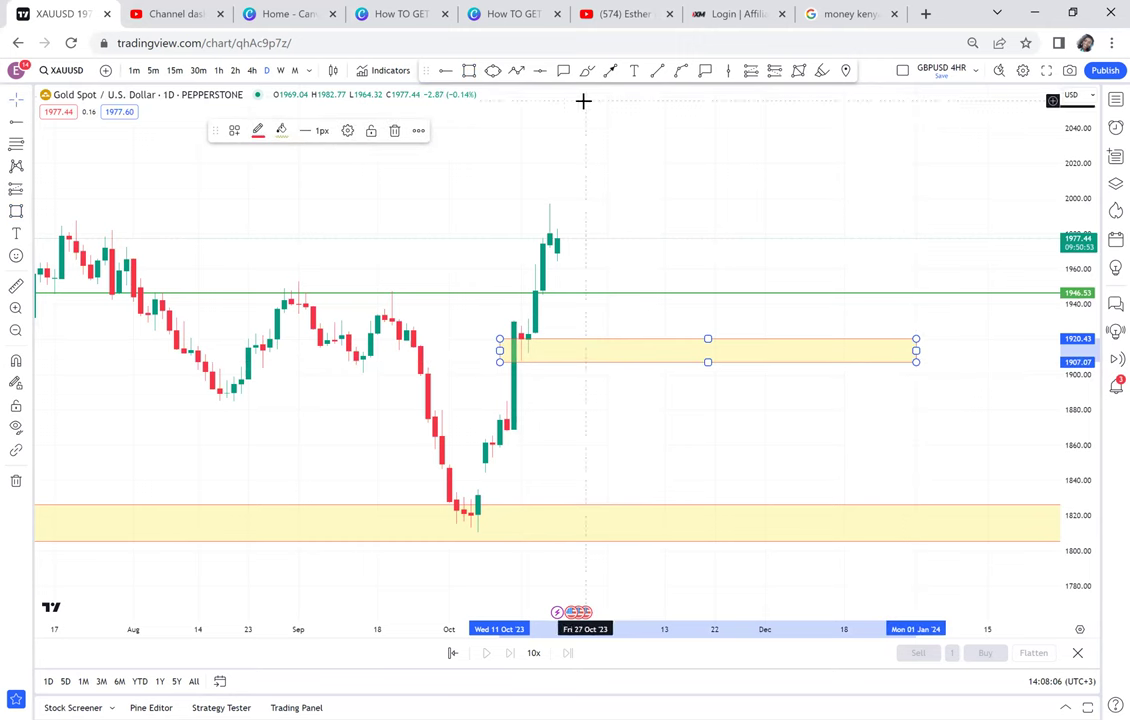
Step: Draw a rectangle from about 1868.39 to 1852.92, spanning 4 October 2023 to 11 January 2024, and set its fill colour to black
left_click(469, 72)
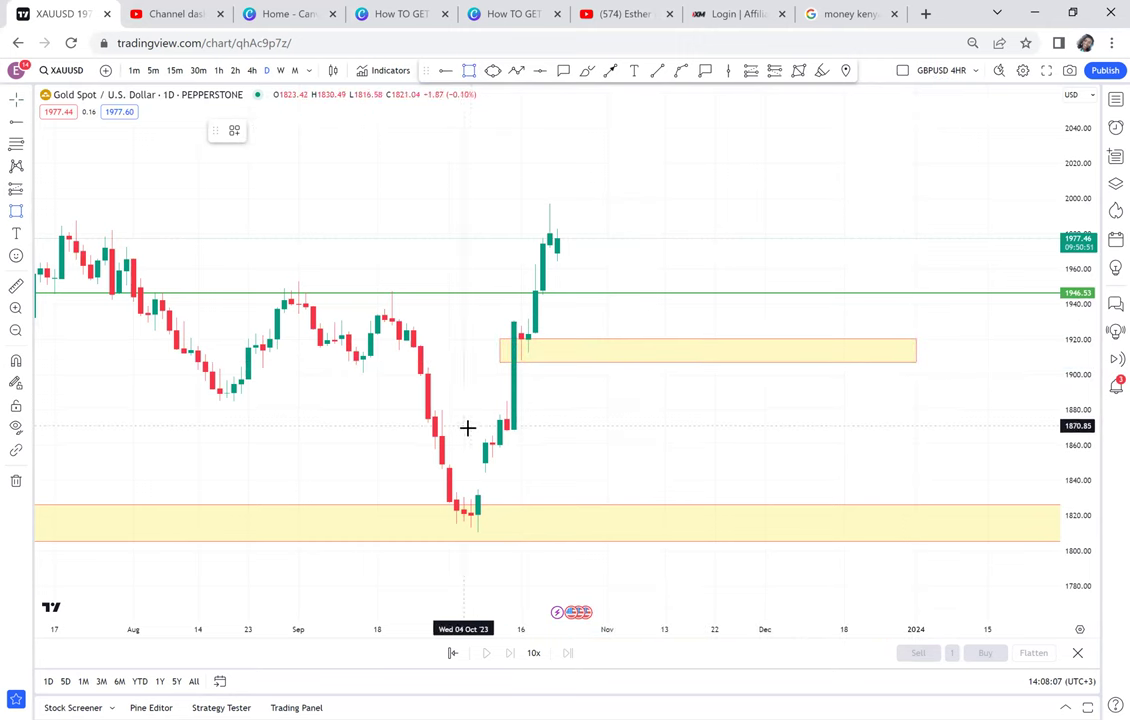
mouse_move(460, 441)
left_mouse_down()
mouse_move(767, 429)
mouse_move(847, 467)
mouse_move(973, 430)
left_mouse_up()
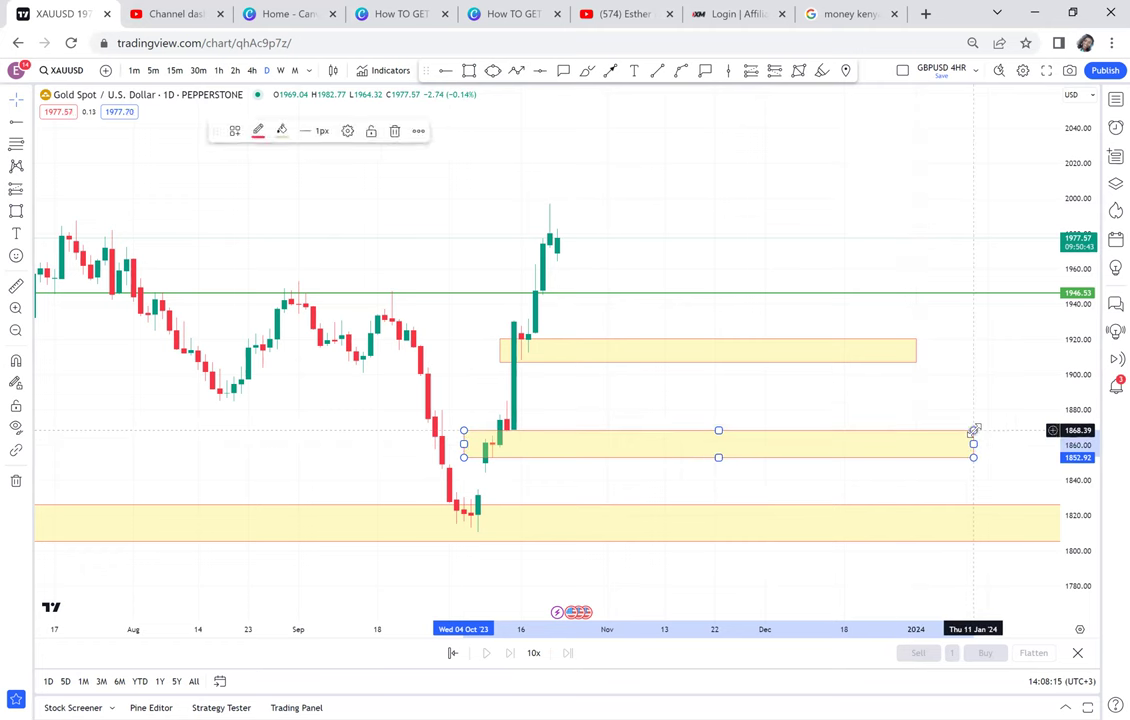
left_click(283, 131)
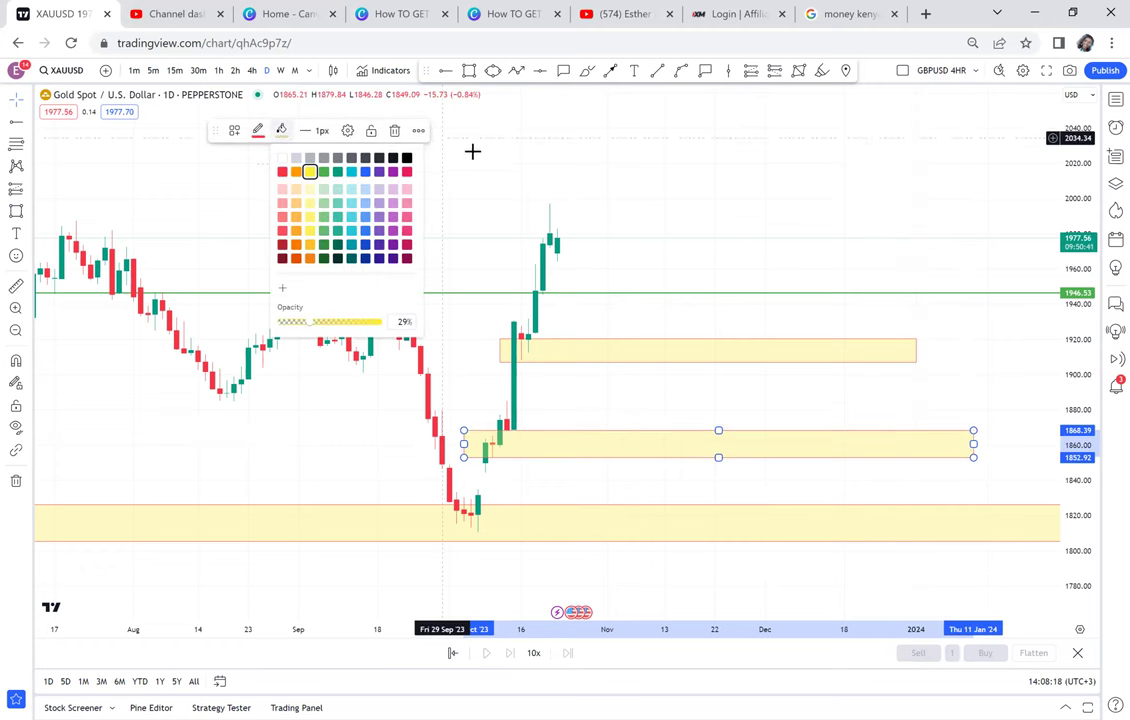
left_click(407, 159)
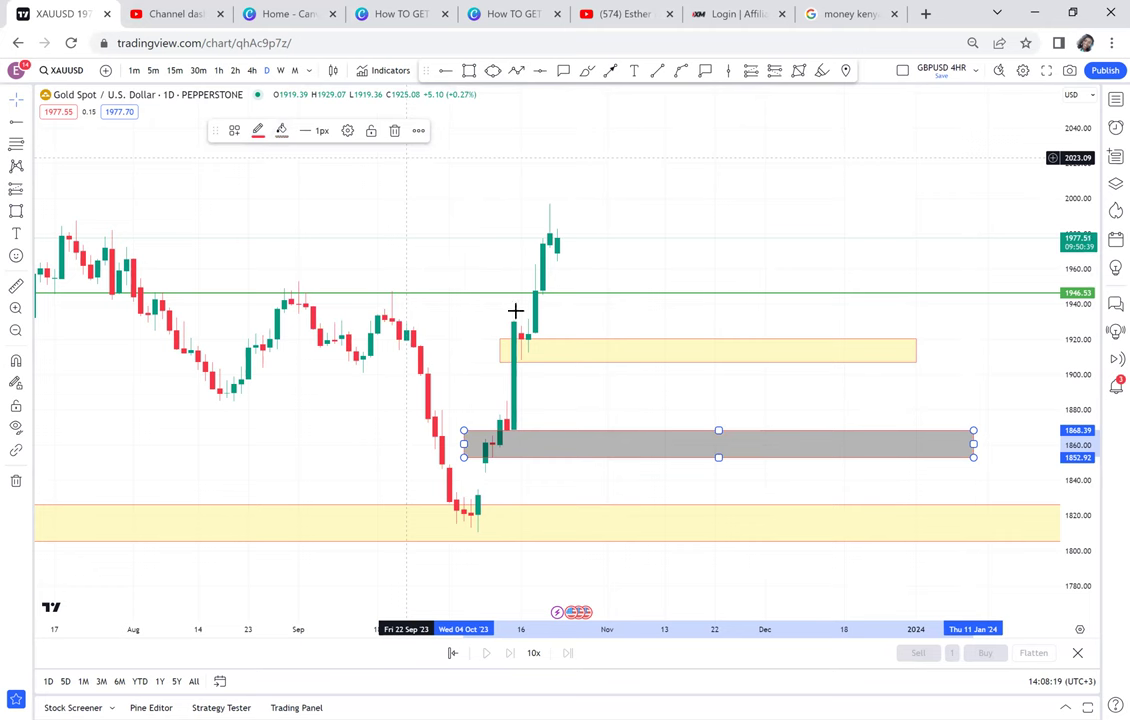
Step: Set the fill colour of the yellow rectangle over the mid-October pause near 1920 to black
left_click(560, 348)
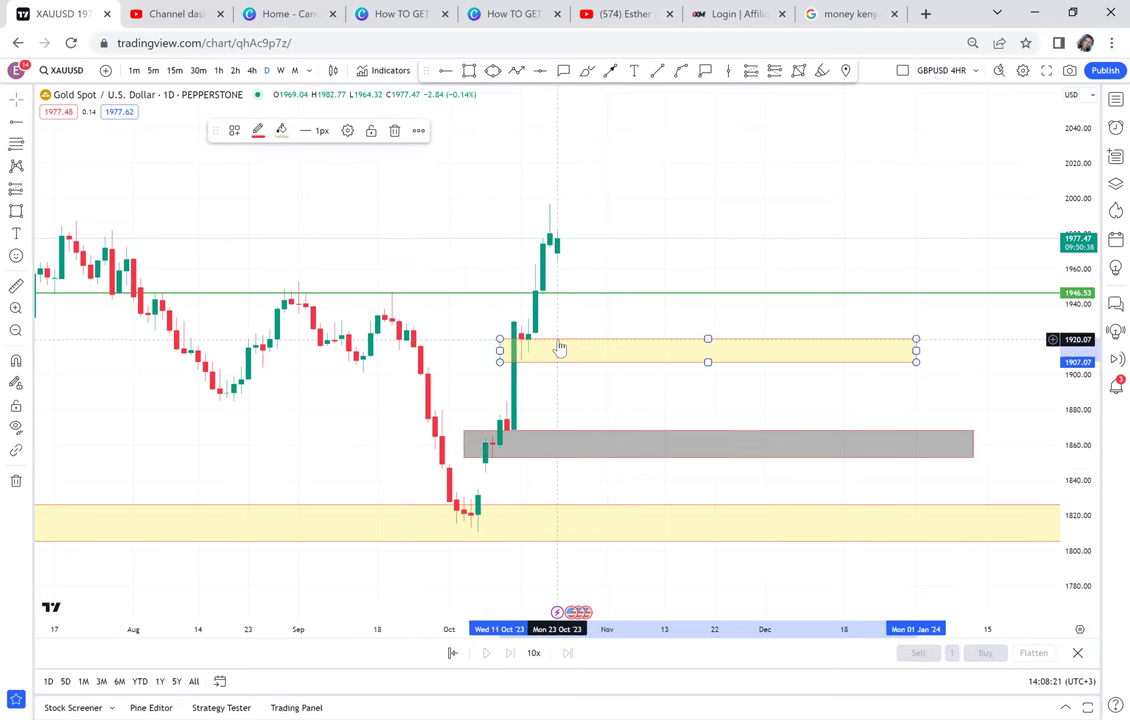
left_click(284, 133)
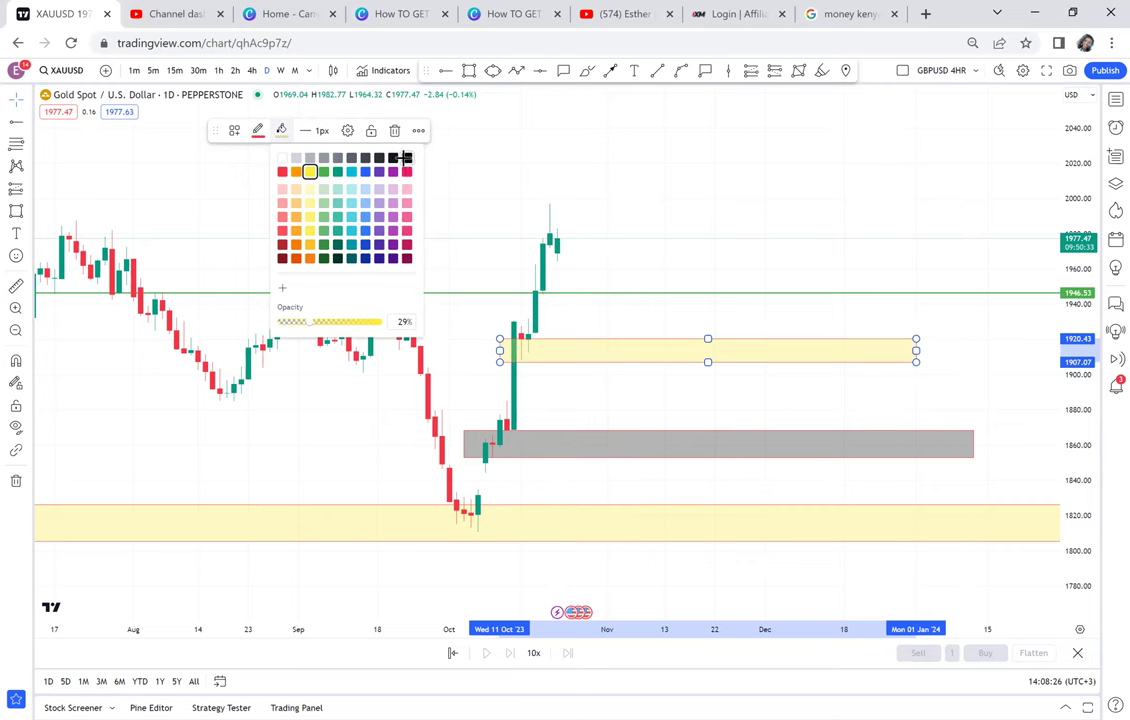
left_click(405, 158)
Step: Add a horizontal line along the July 2023 highs and adjust it to about 1985.12
left_click_drag(684, 232, 643, 176)
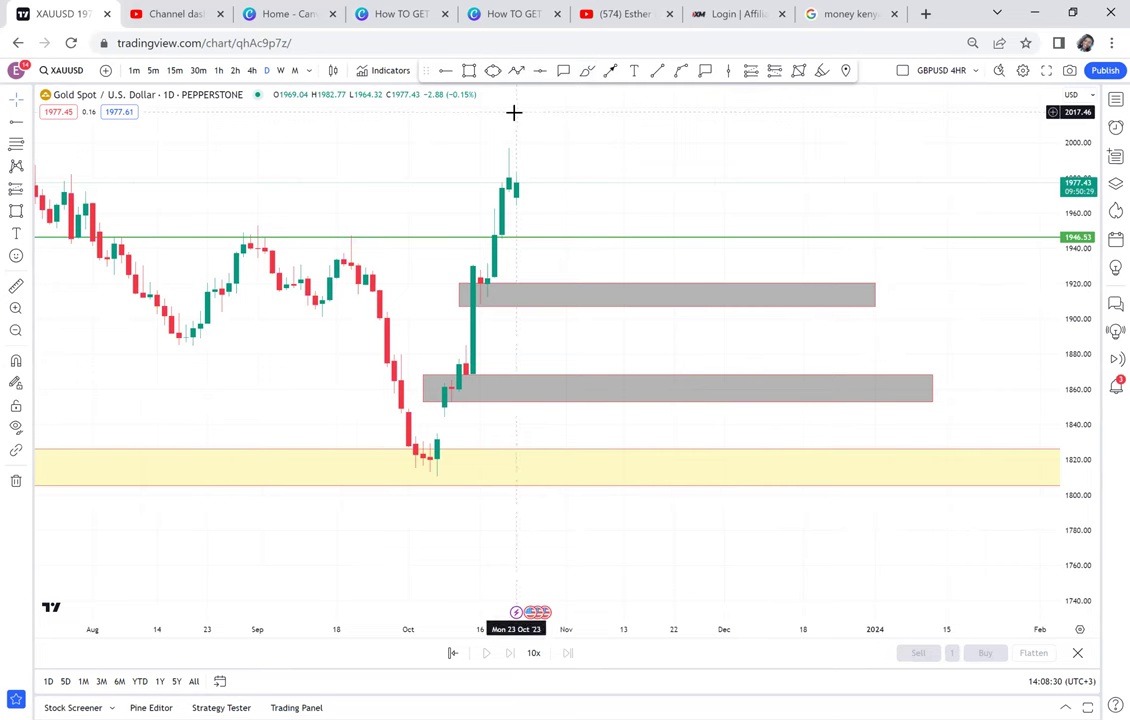
left_click_drag(371, 194, 618, 234)
scroll(618, 234, "down", 1)
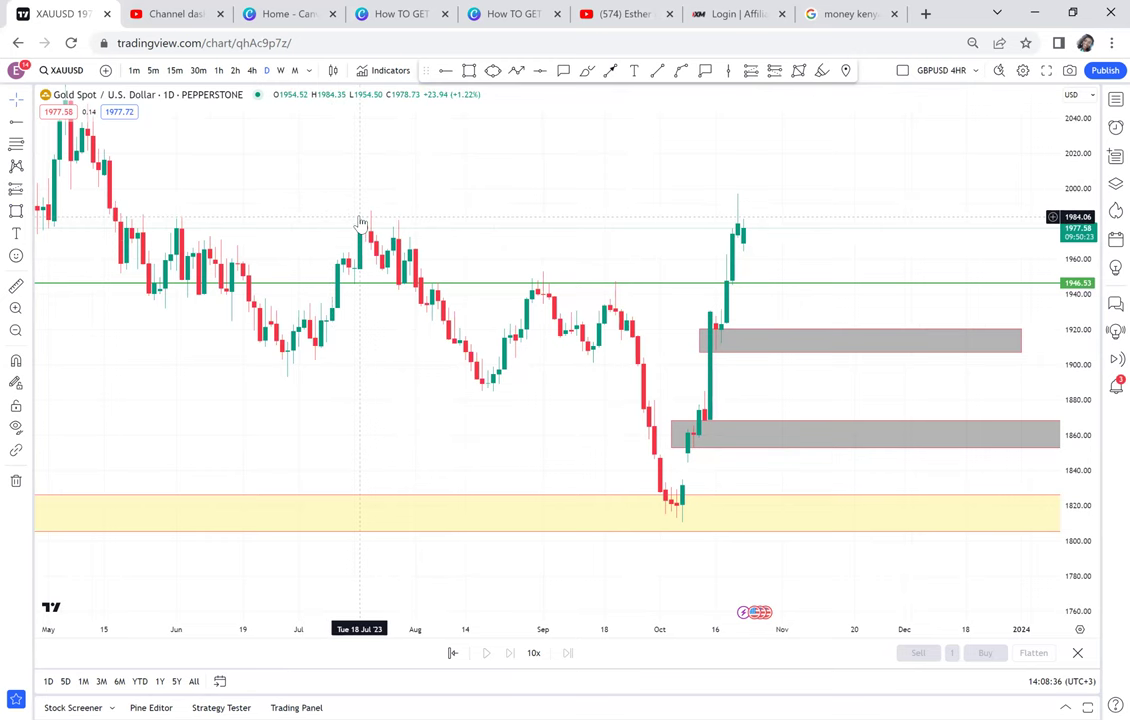
scroll(362, 219, "down", 1)
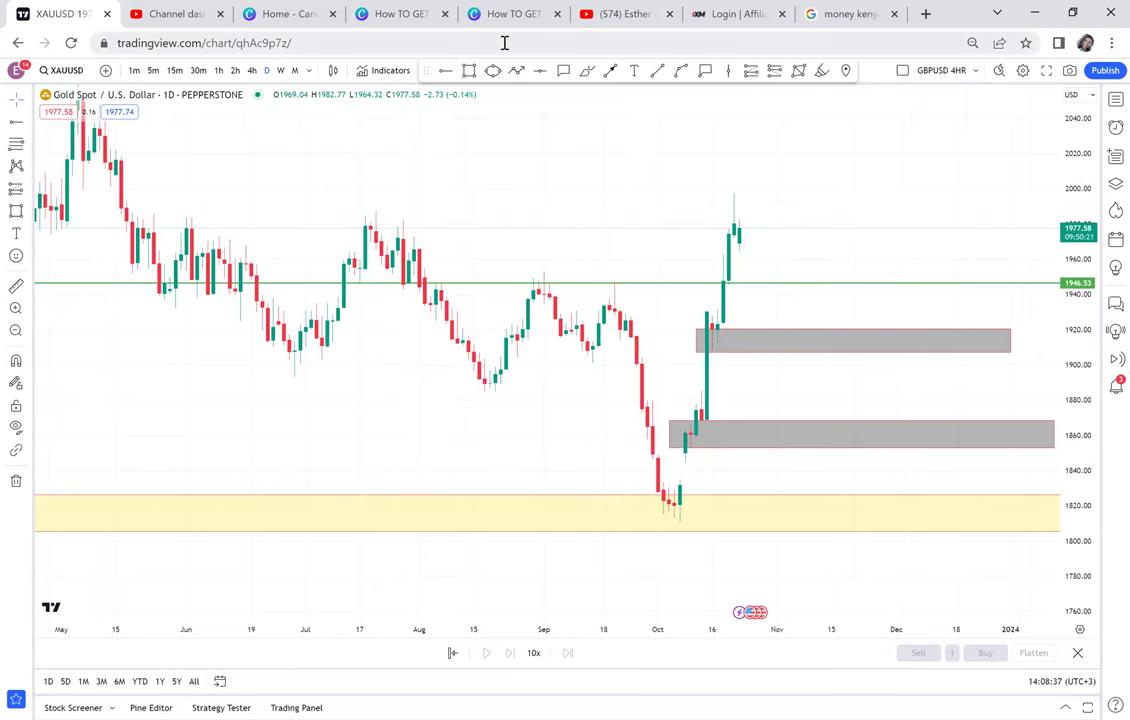
left_click(540, 72)
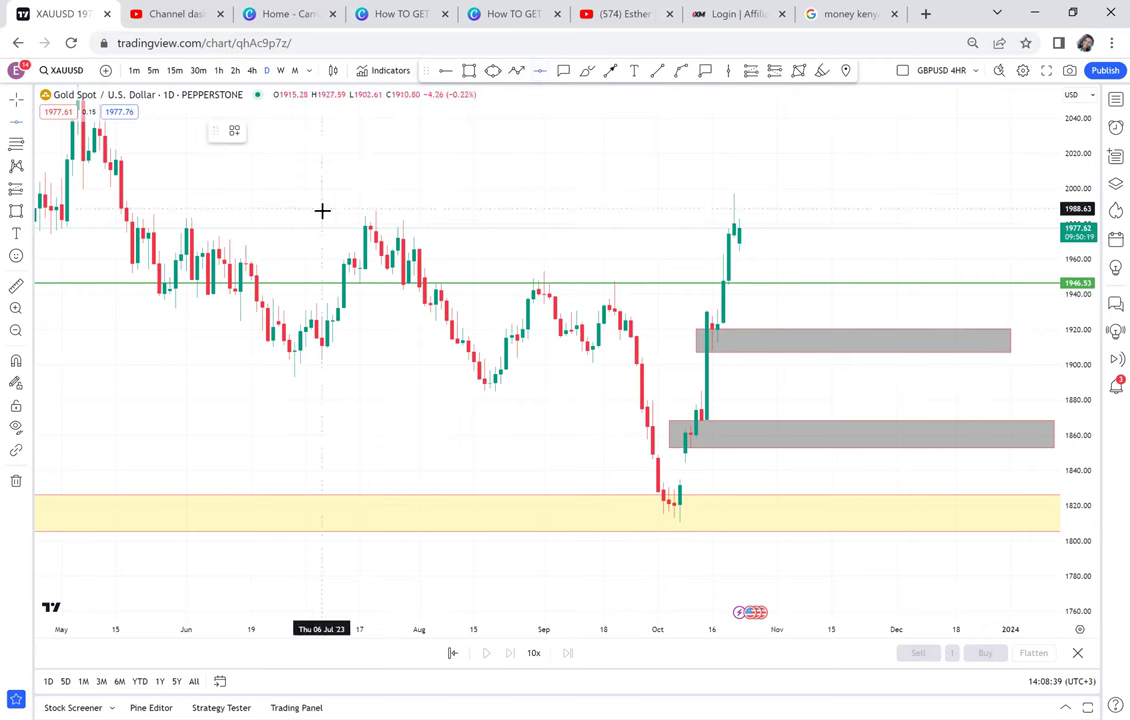
left_click(325, 216)
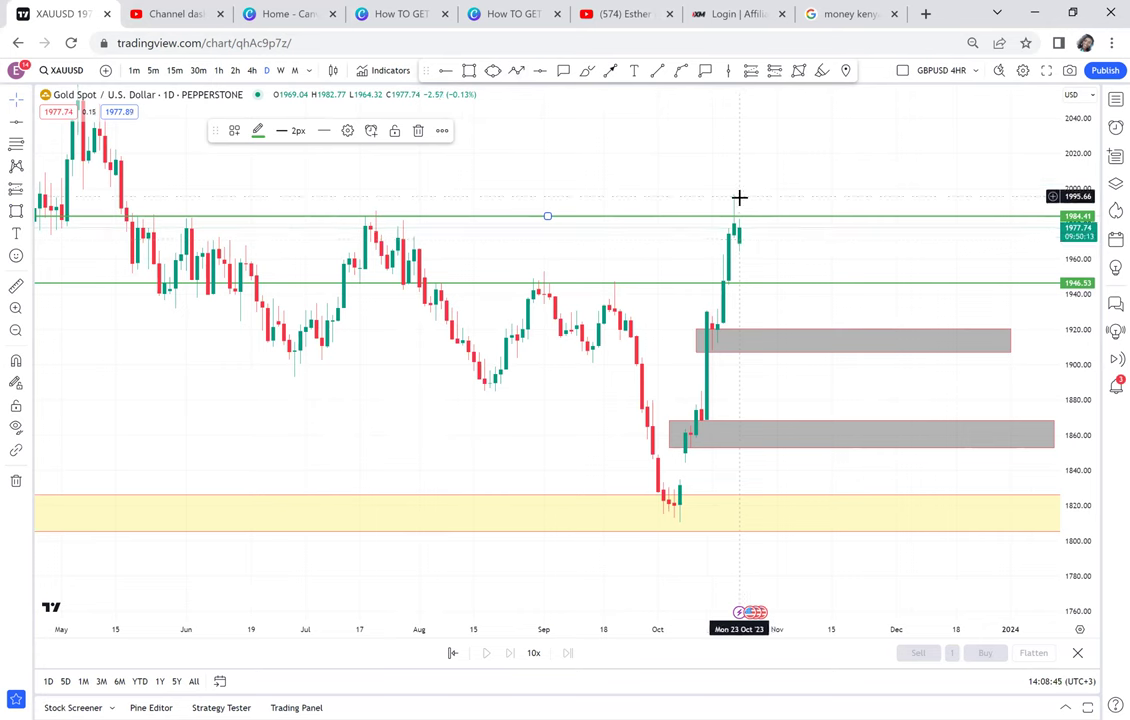
left_click_drag(489, 216, 491, 215)
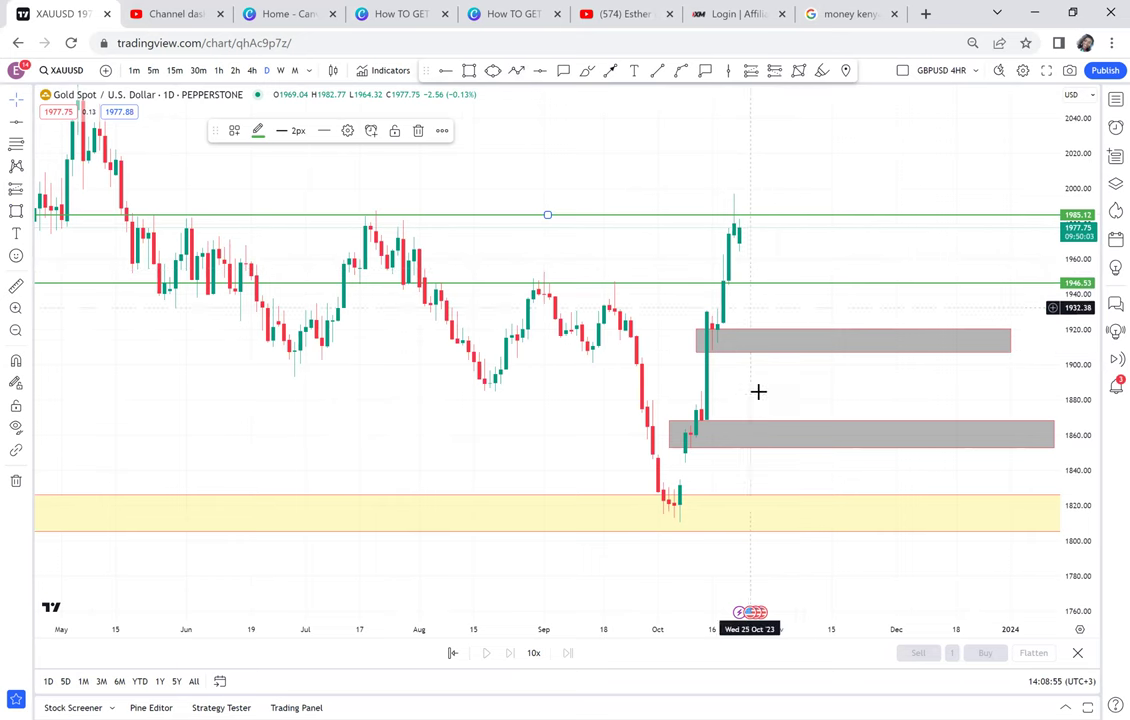
Step: Place a text label on the upper grey zone using the saved POSSIBLE DOUBLE BOTTOM template and centre it in the zone
left_click_drag(864, 252, 728, 228)
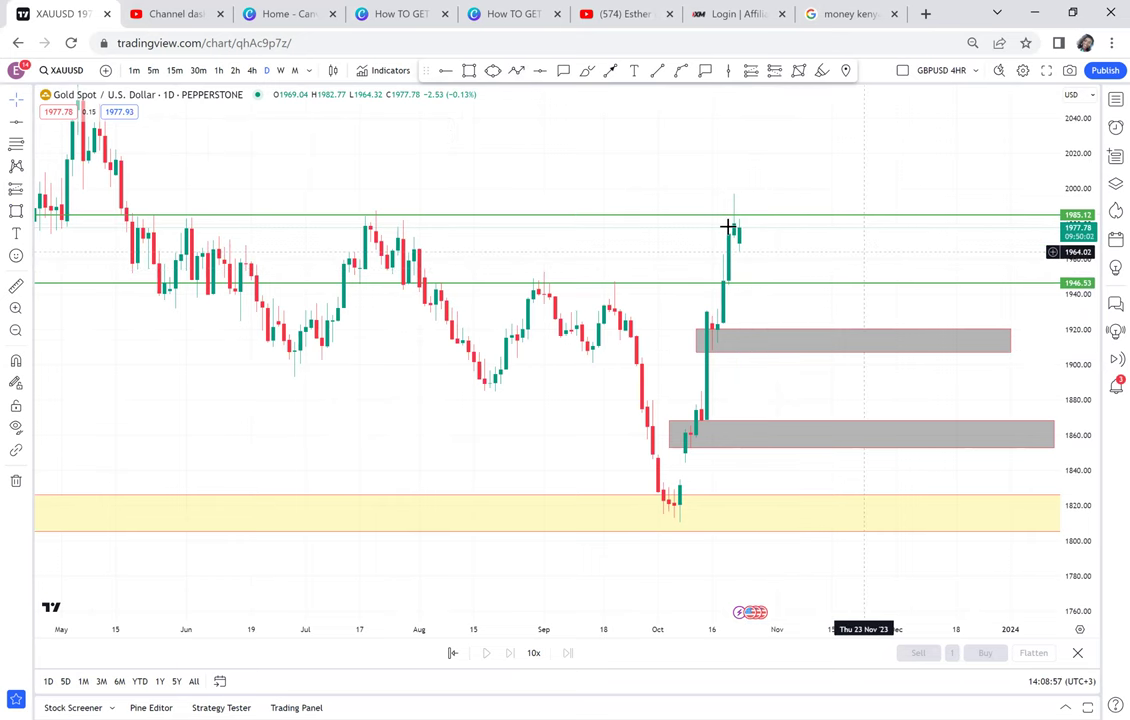
scroll(728, 227, "up", 1)
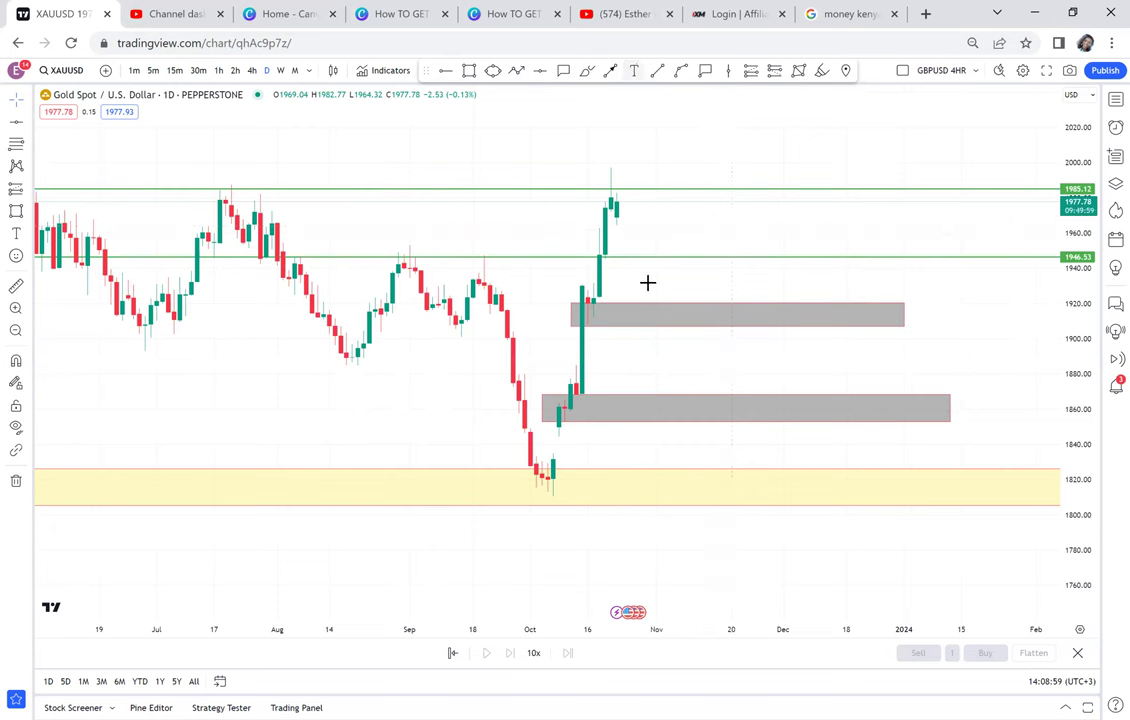
left_click(649, 320)
left_click(514, 554)
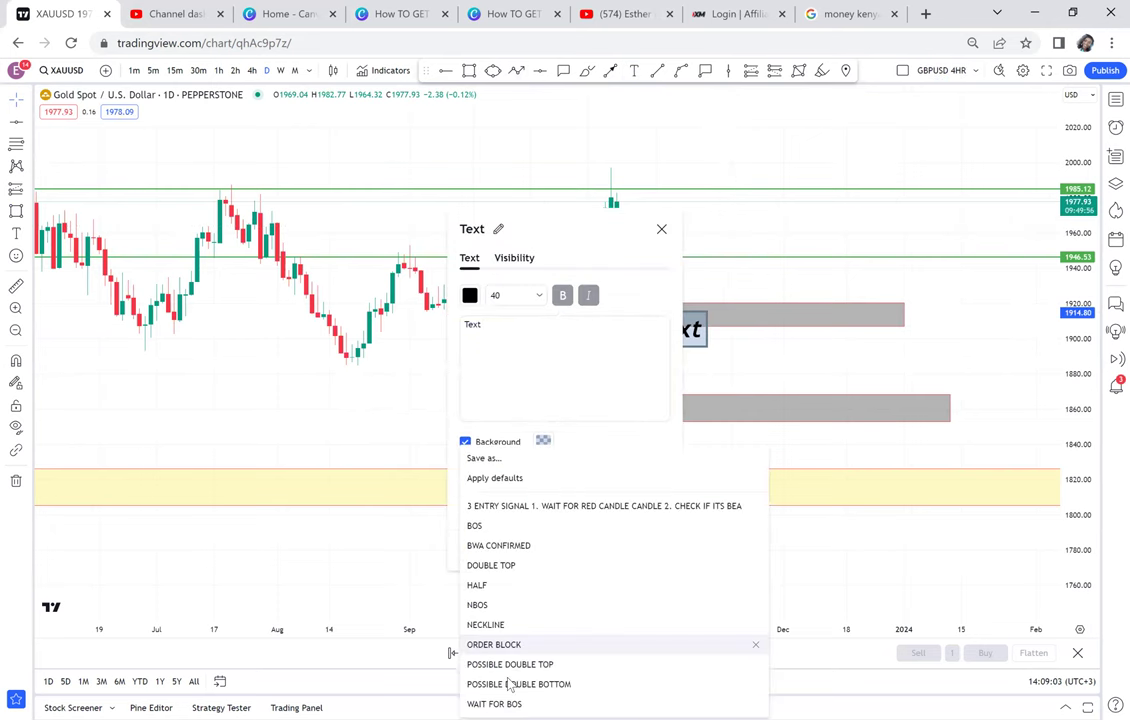
left_click(510, 685)
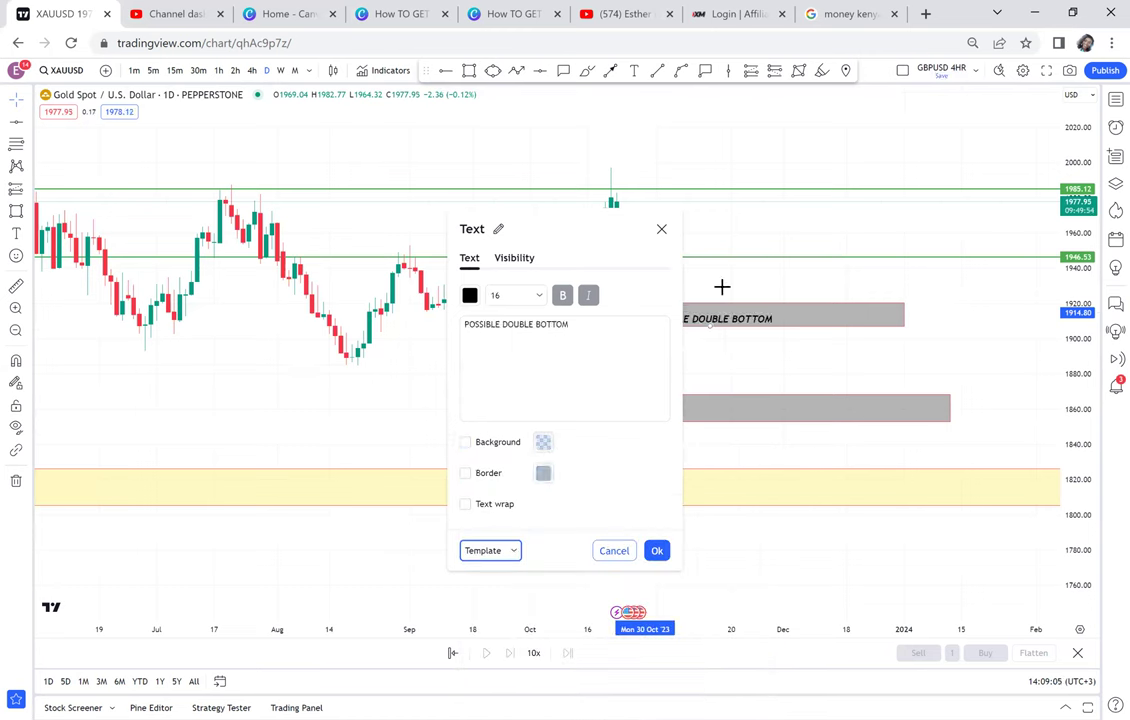
left_click(753, 247)
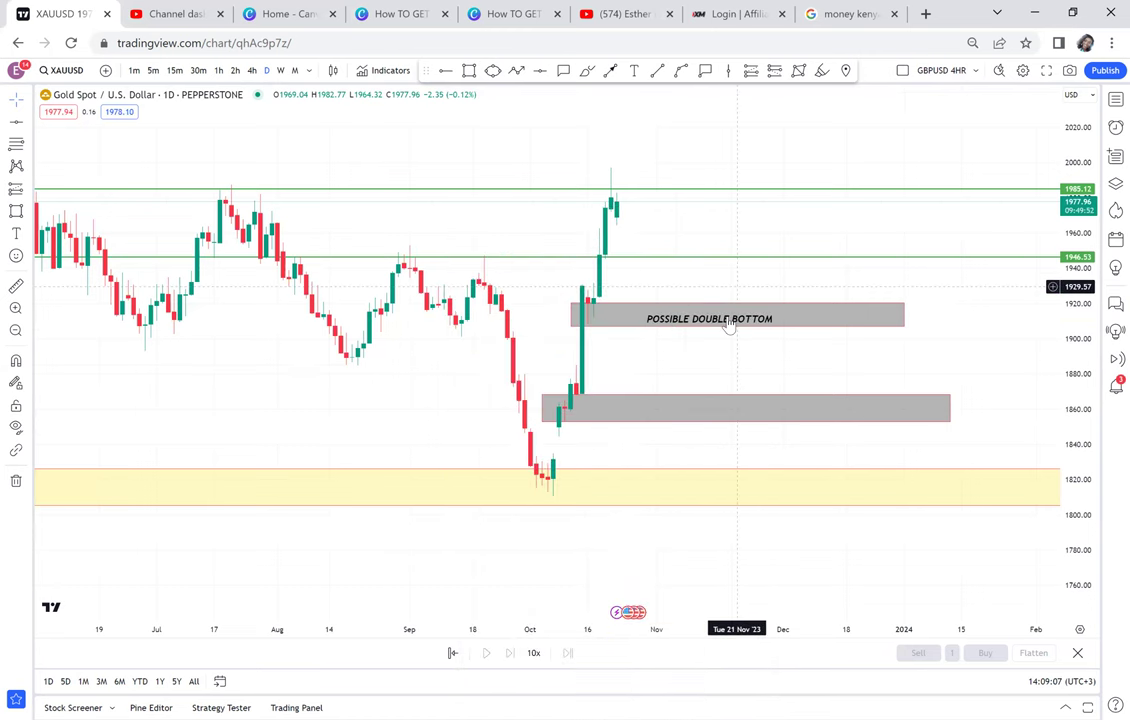
left_click_drag(729, 325, 718, 322)
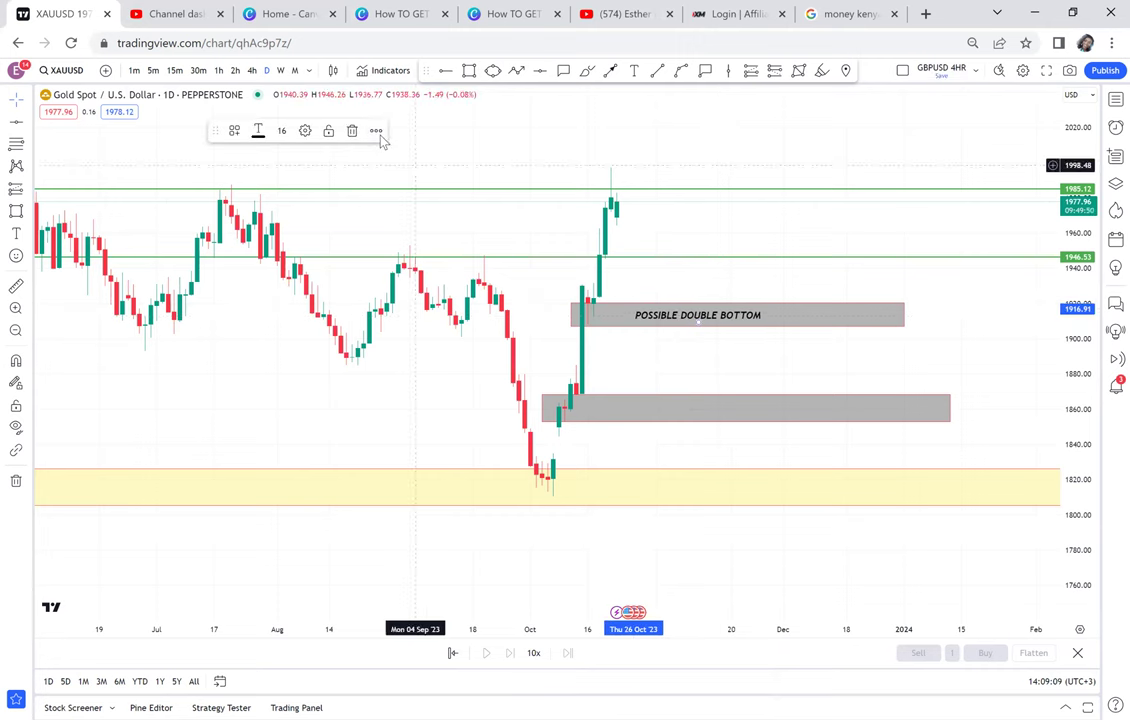
Step: Clone the POSSIBLE DOUBLE BOTTOM label and move the copy onto the lower grey zone
left_click(377, 132)
left_click(428, 207)
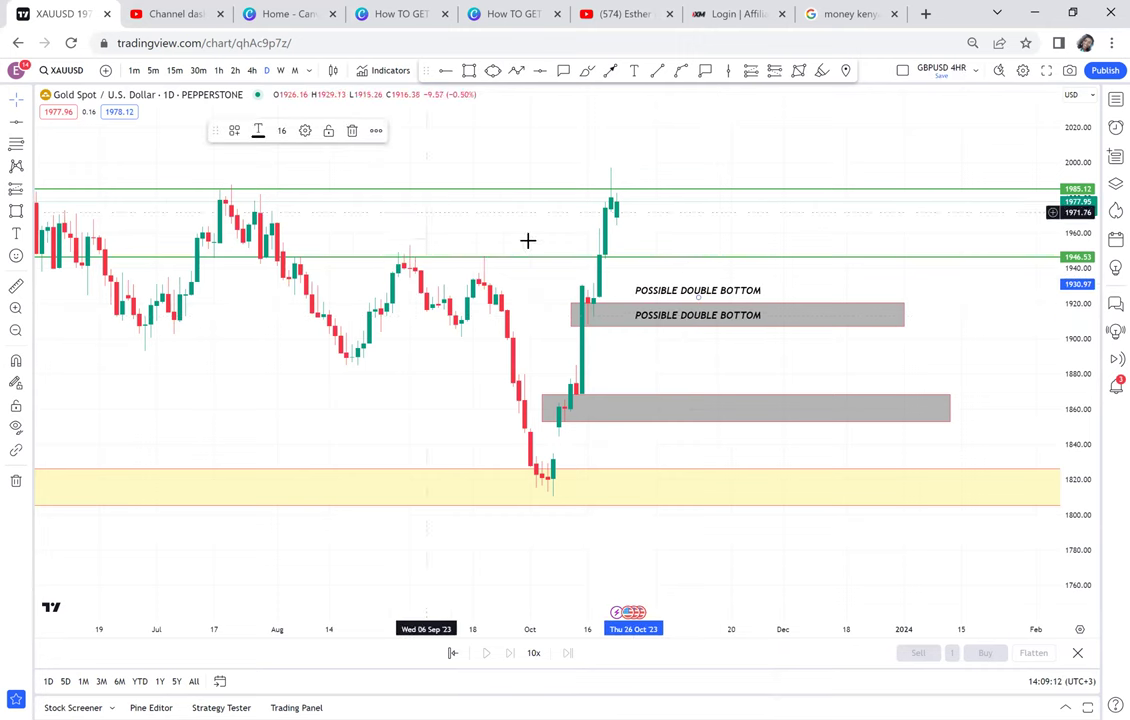
left_click_drag(682, 296, 687, 423)
Step: Move the lower green horizontal line to about 1945.22
scroll(454, 364, "down", 2)
mouse_move(477, 360)
left_mouse_down()
mouse_move(925, 277)
mouse_move(774, 323)
mouse_move(781, 306)
mouse_move(715, 348)
mouse_move(698, 375)
left_mouse_up()
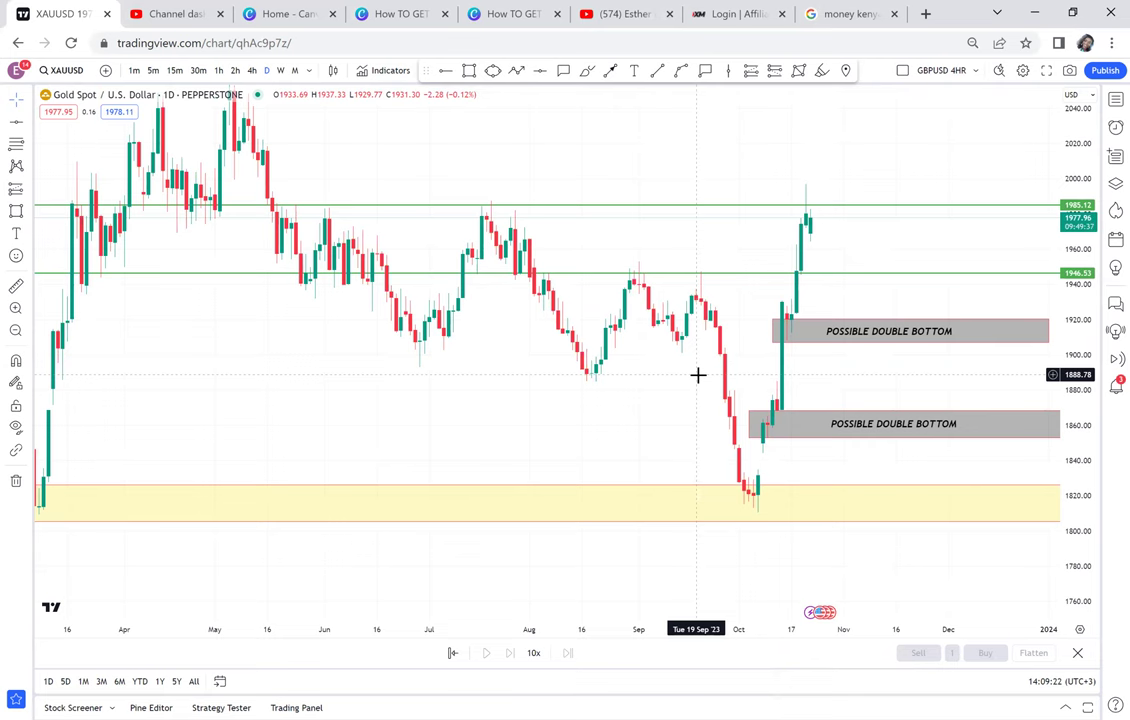
left_click_drag(1003, 237, 786, 207)
scroll(831, 219, "up", 3)
left_click_drag(1063, 412, 1030, 305)
mouse_move(889, 208)
left_mouse_down()
mouse_move(848, 231)
mouse_move(870, 214)
mouse_move(811, 208)
left_mouse_up()
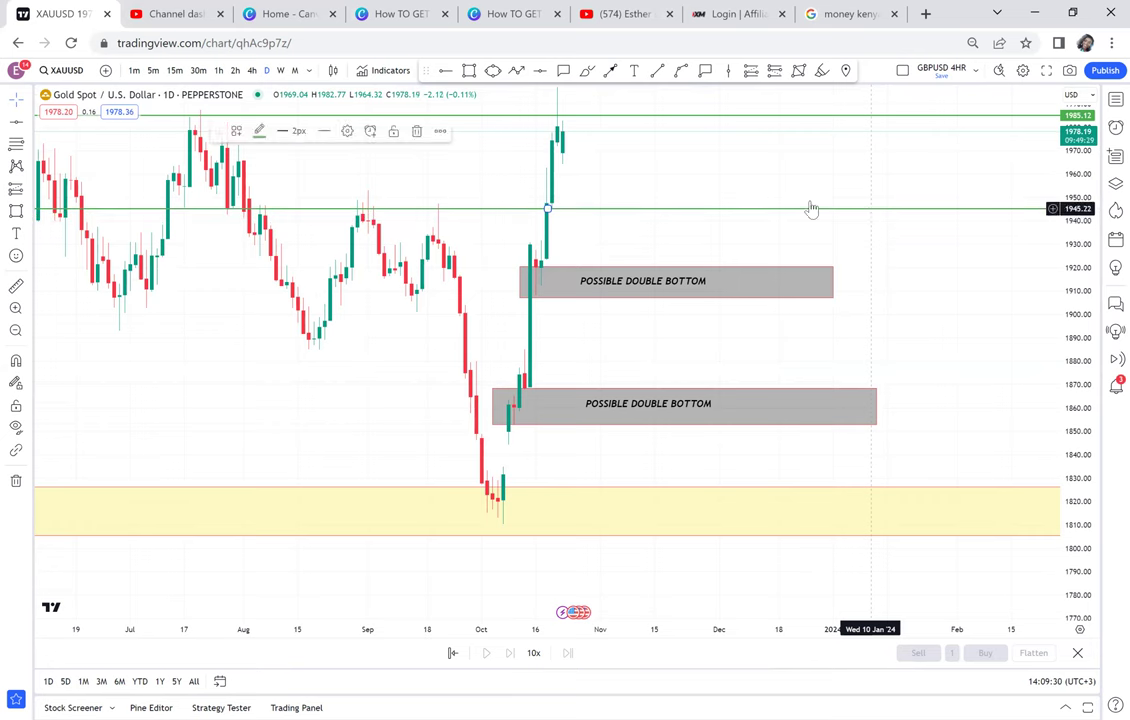
Step: Draw an ellipse around the mid-October pause candles at the start of the upper grey zone
left_click(493, 70)
left_click(519, 291)
left_click(568, 278)
left_click(576, 297)
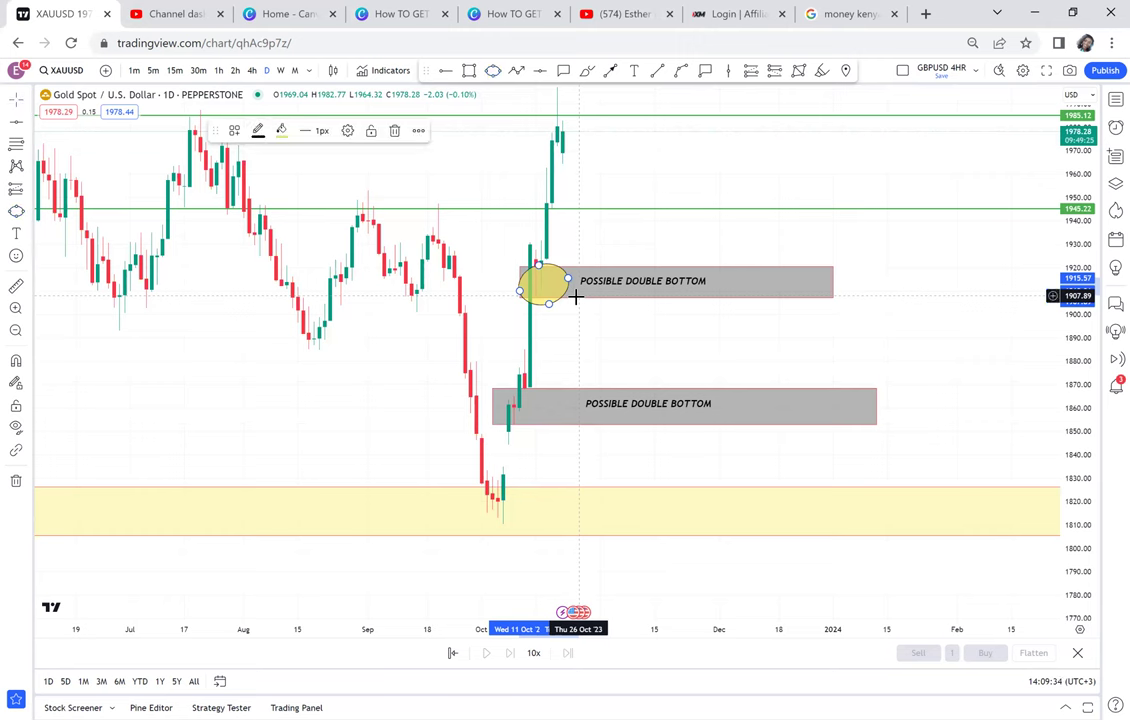
Step: Draw an ellipse around the candles in the lower grey zone, from about 1857.59 on 9 October to 1869.50 on 18 October 2023
left_click(493, 70)
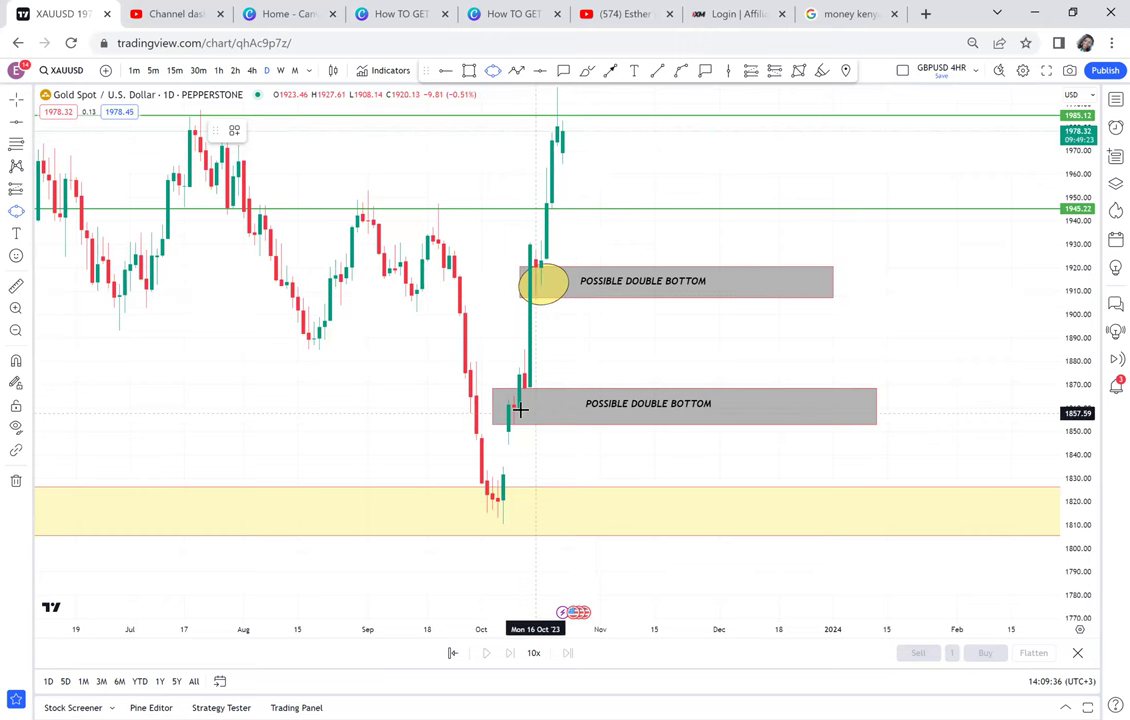
left_click(508, 413)
left_click(545, 386)
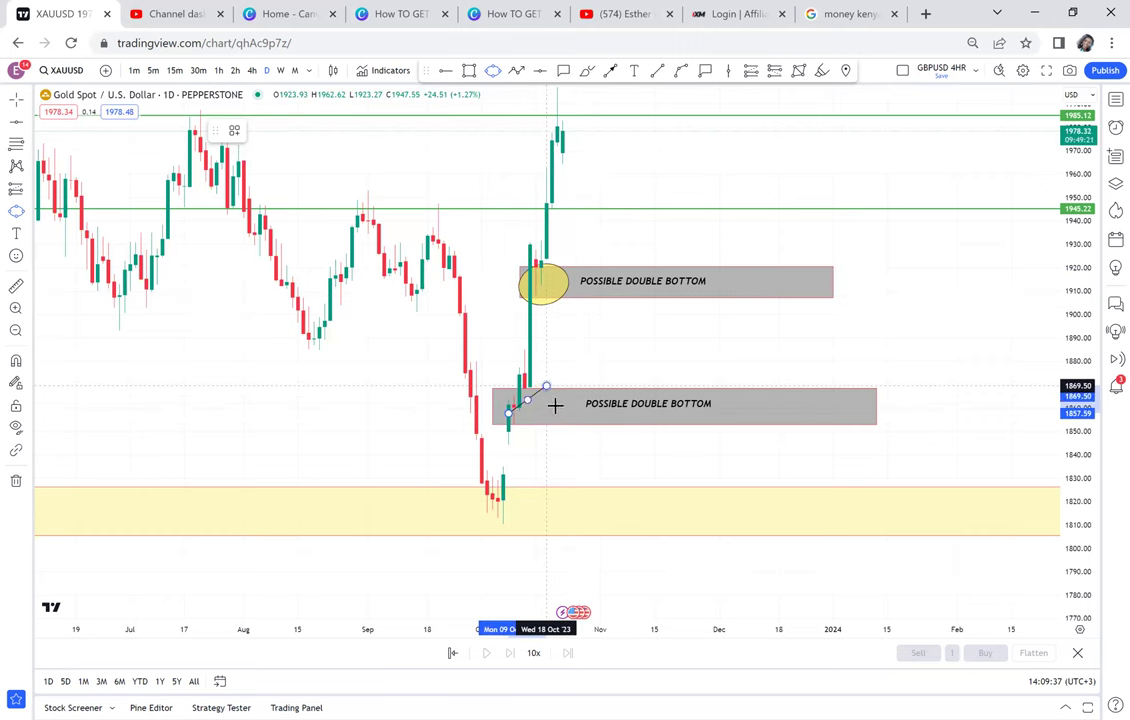
left_click(557, 406)
Step: Draw an arrow from about 1978.32 down to the upper grey zone, and another from about 1917.95 to 1866.59 in the lower zone
left_click_drag(664, 357, 507, 377)
left_click(489, 143)
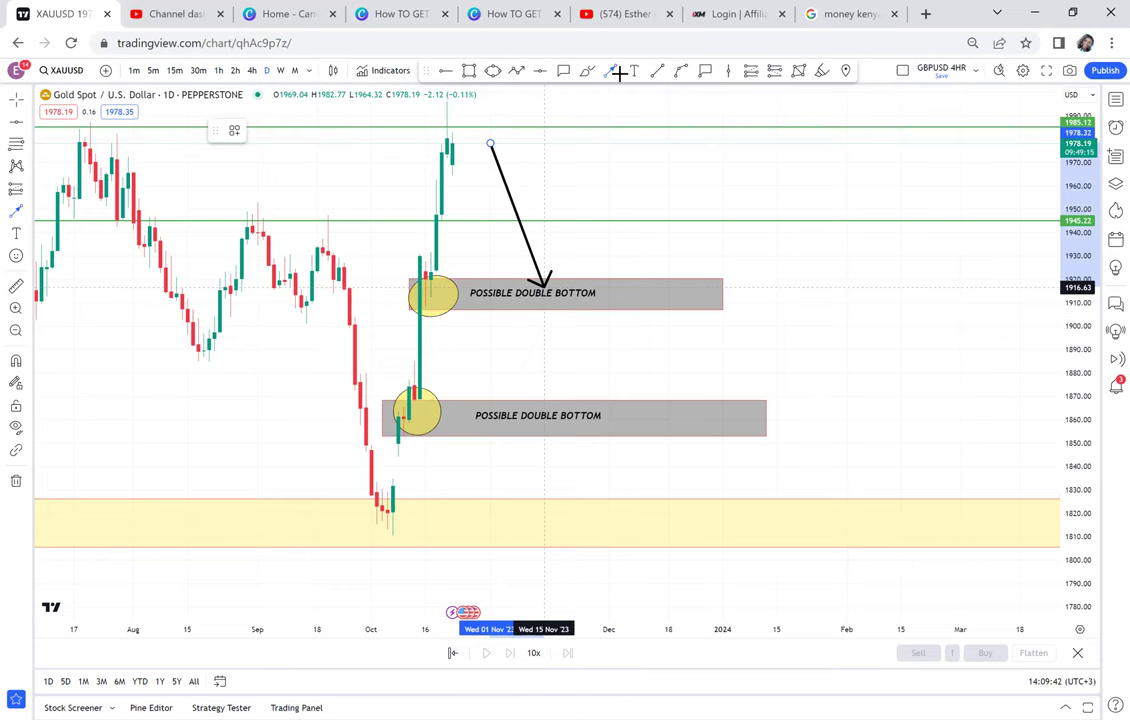
left_click_drag(571, 310, 572, 272)
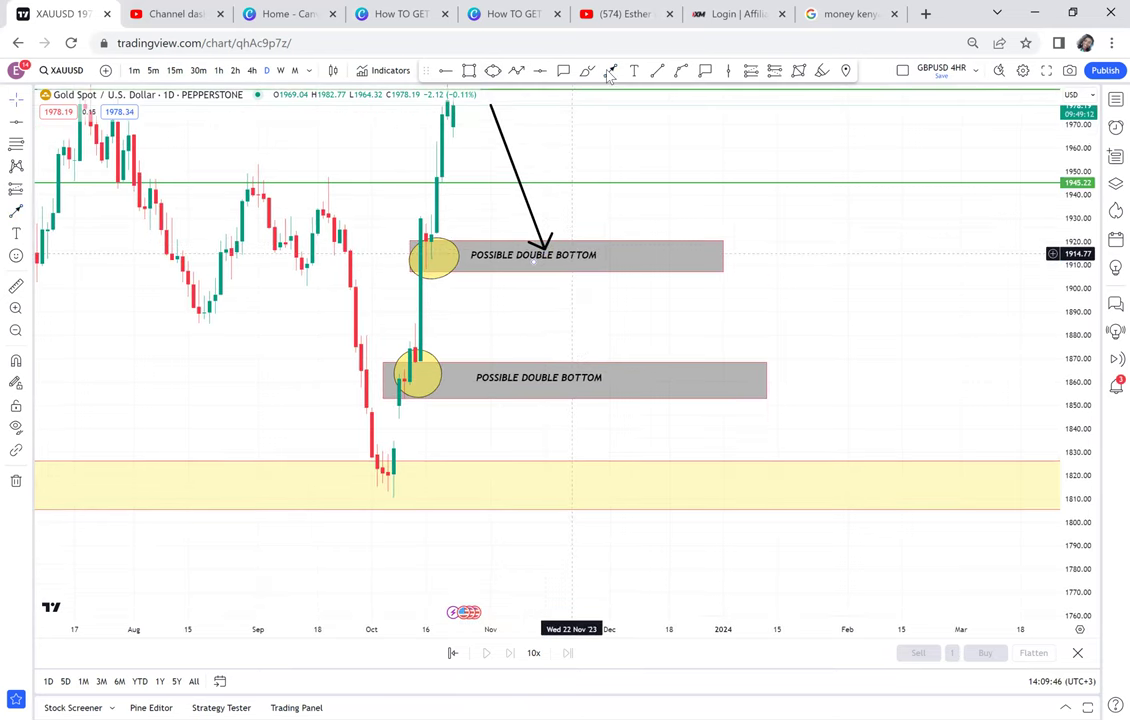
left_click(609, 73)
left_click(568, 248)
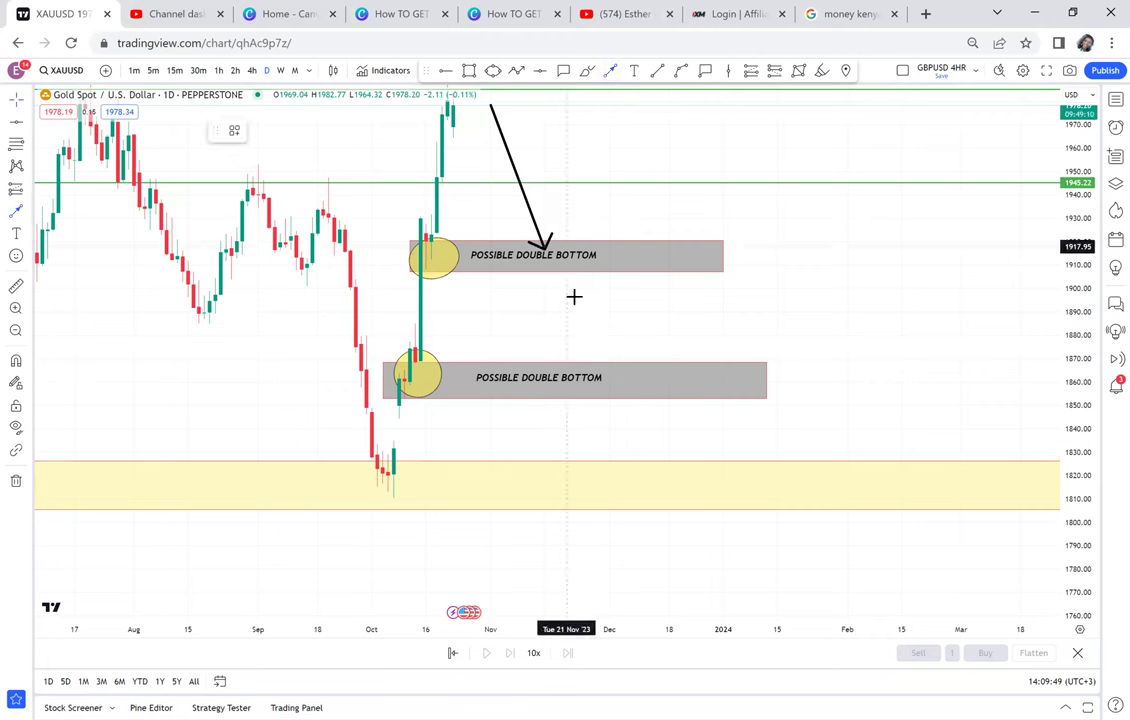
left_click(572, 366)
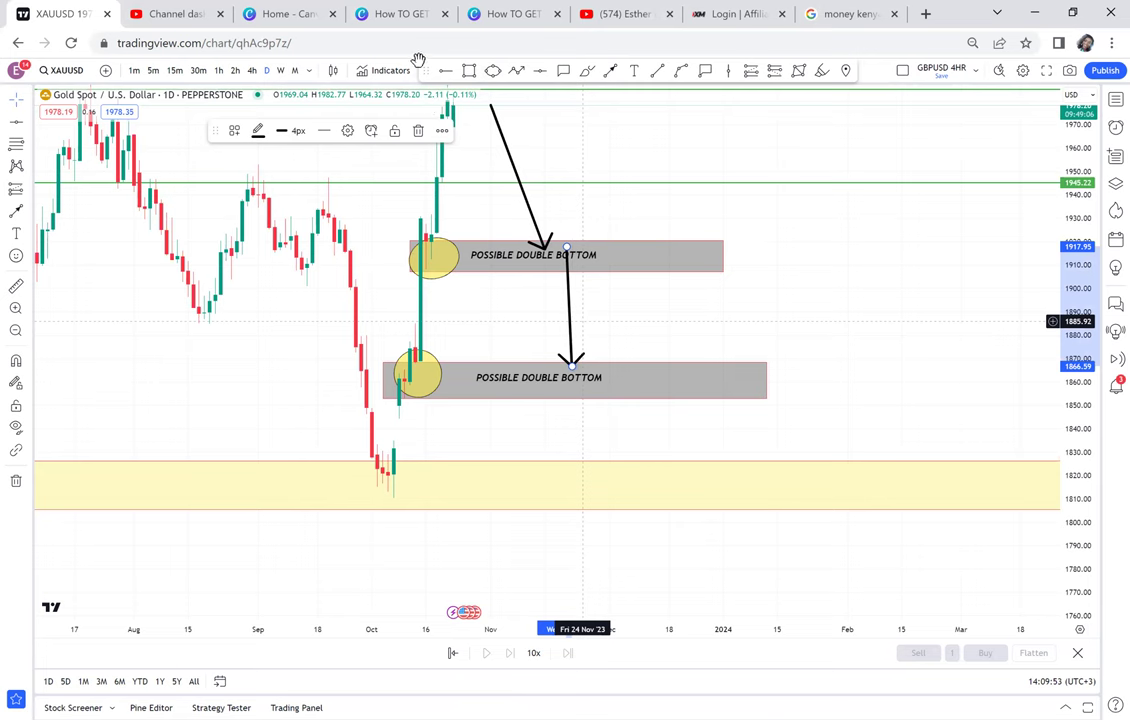
Step: Move the floating drawing toolbar clear of the undo control and undo both projection arrows
left_click_drag(427, 76, 441, 109)
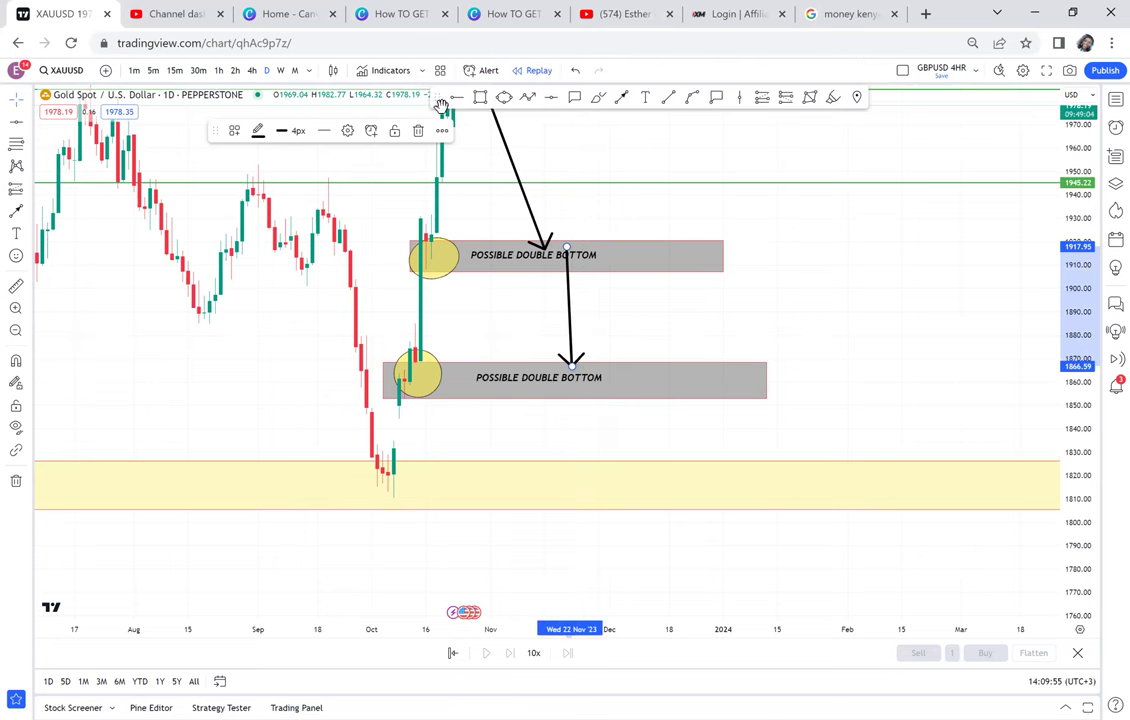
left_click(577, 72)
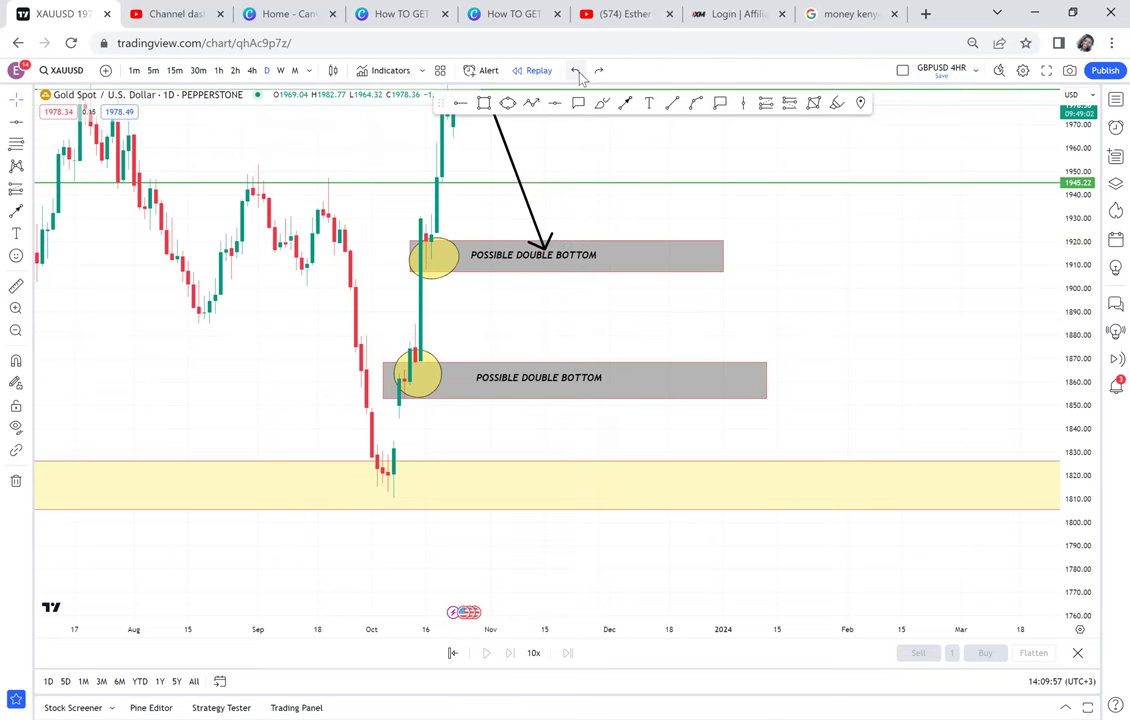
left_click(577, 72)
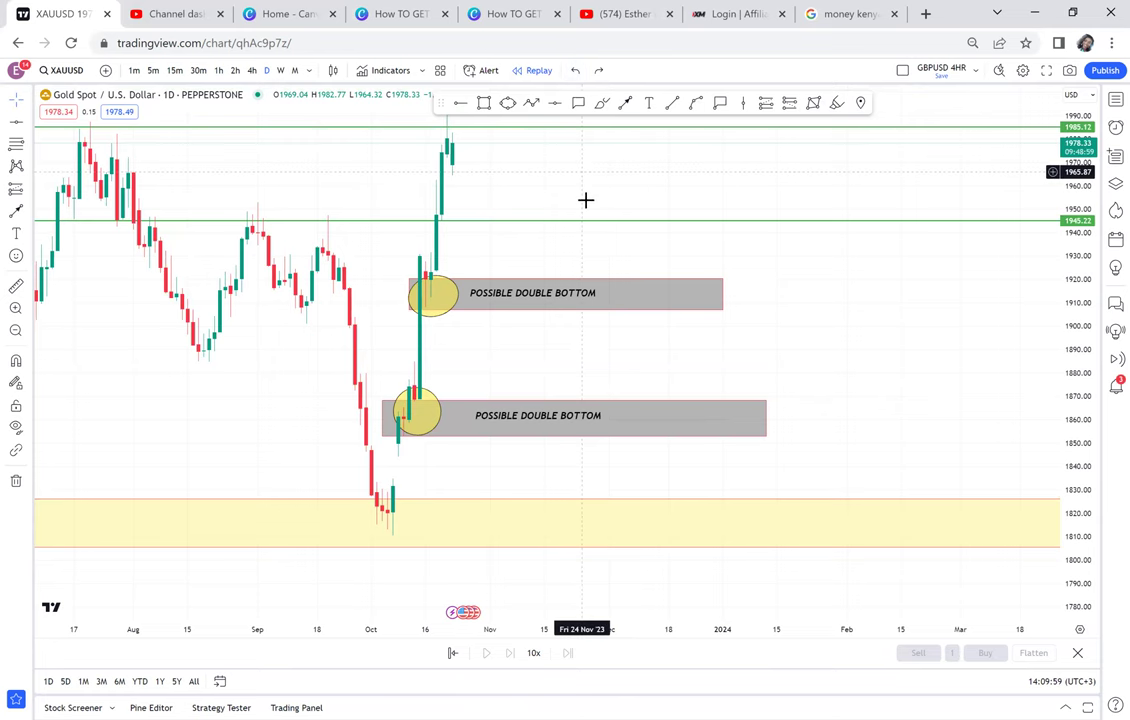
Step: Switch the chart to the weekly timeframe
left_click_drag(588, 176, 586, 200)
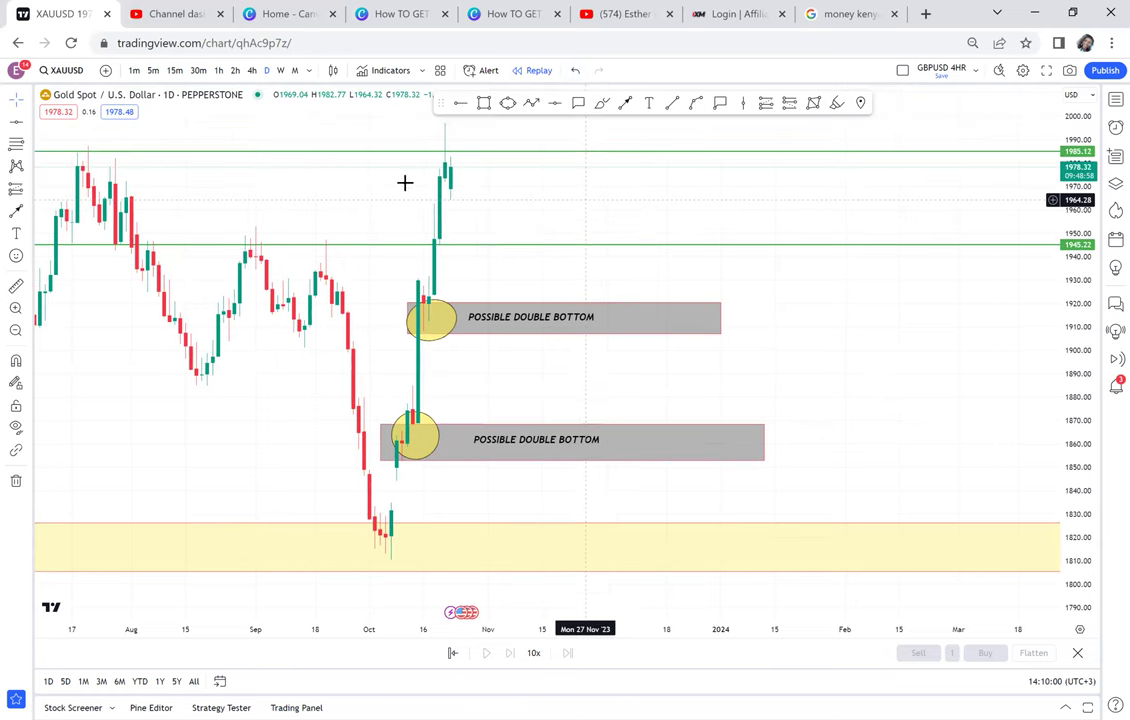
left_click(281, 71)
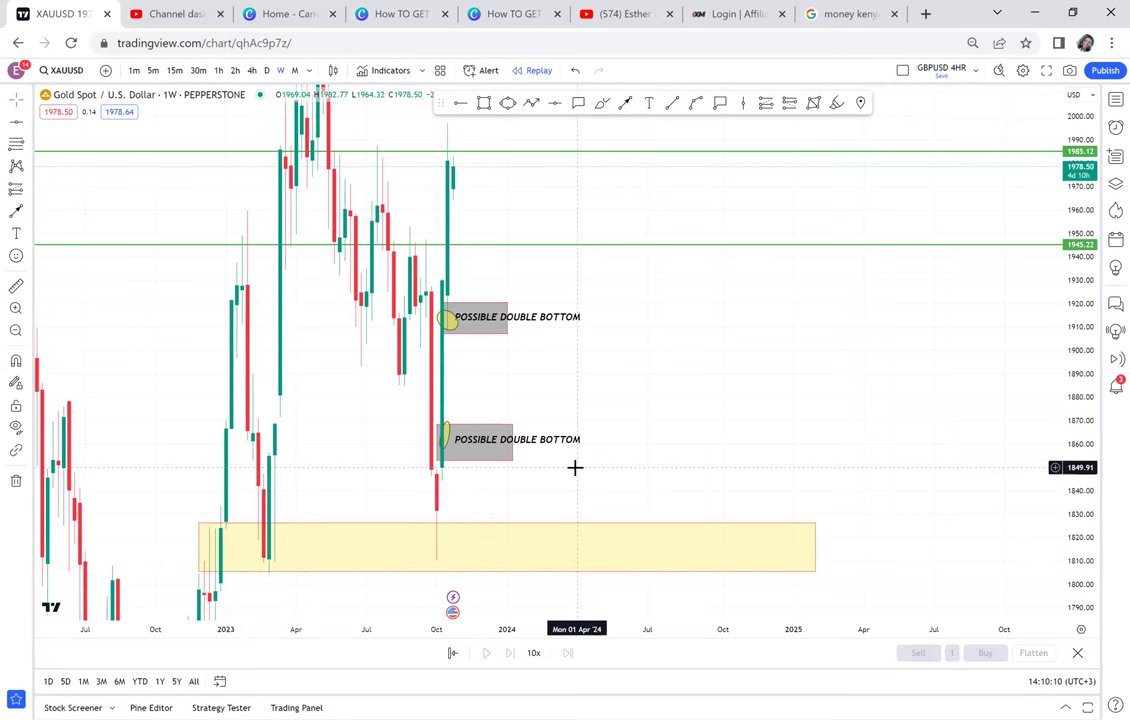
left_click(446, 317)
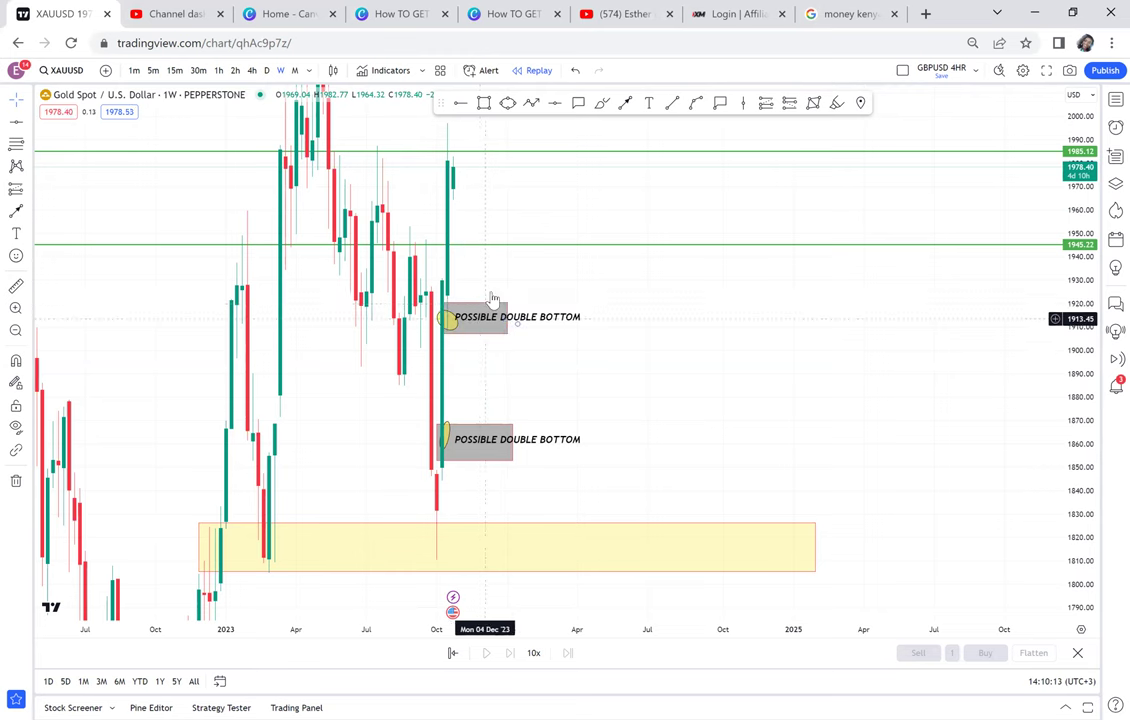
Step: Move the upper green horizontal line to about 1987.32 and set its colour to red
left_click_drag(540, 181, 547, 301)
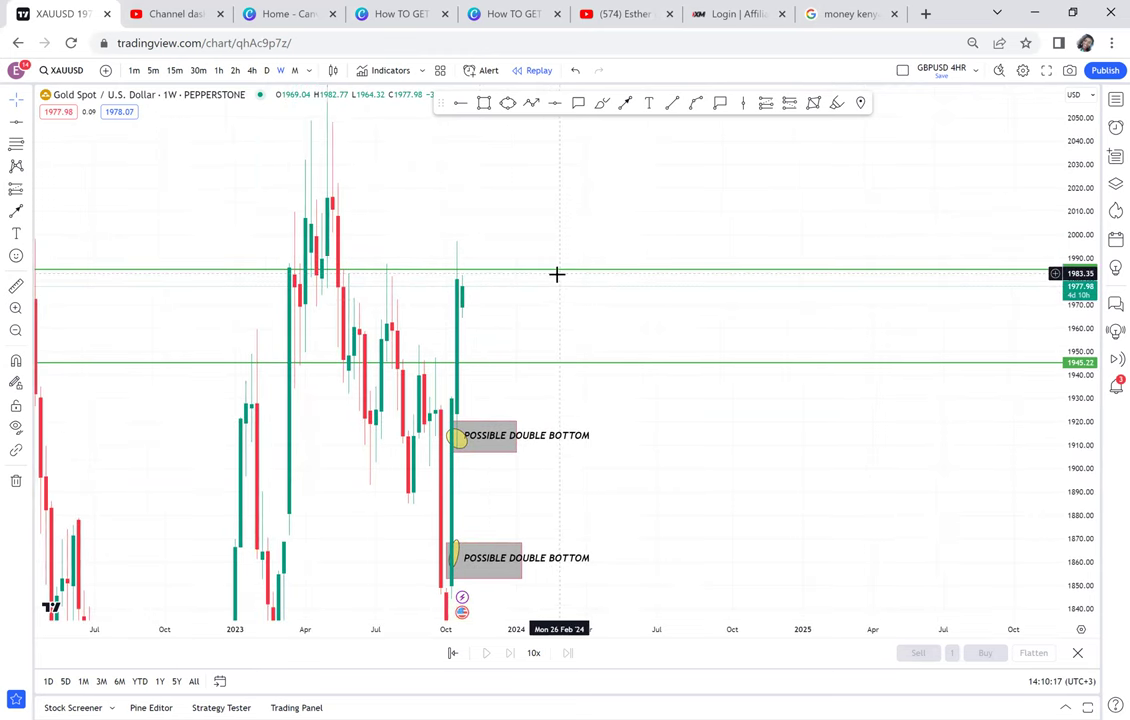
left_click_drag(570, 267, 572, 264)
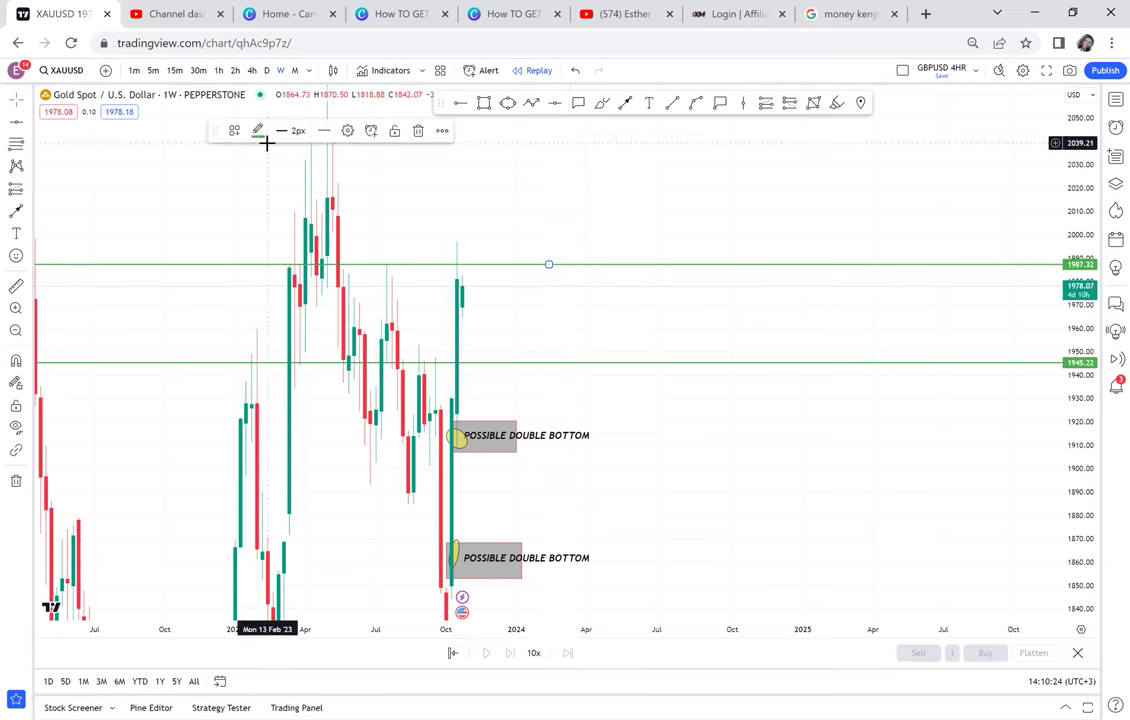
left_click_drag(389, 230, 355, 178)
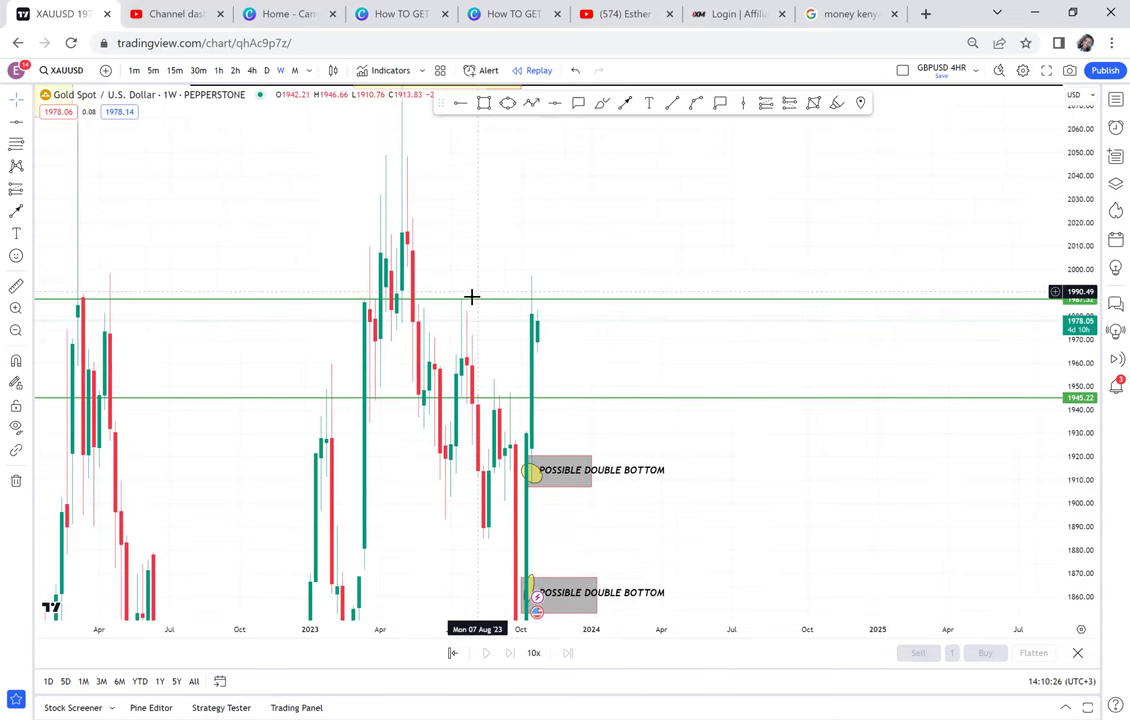
left_click(471, 298)
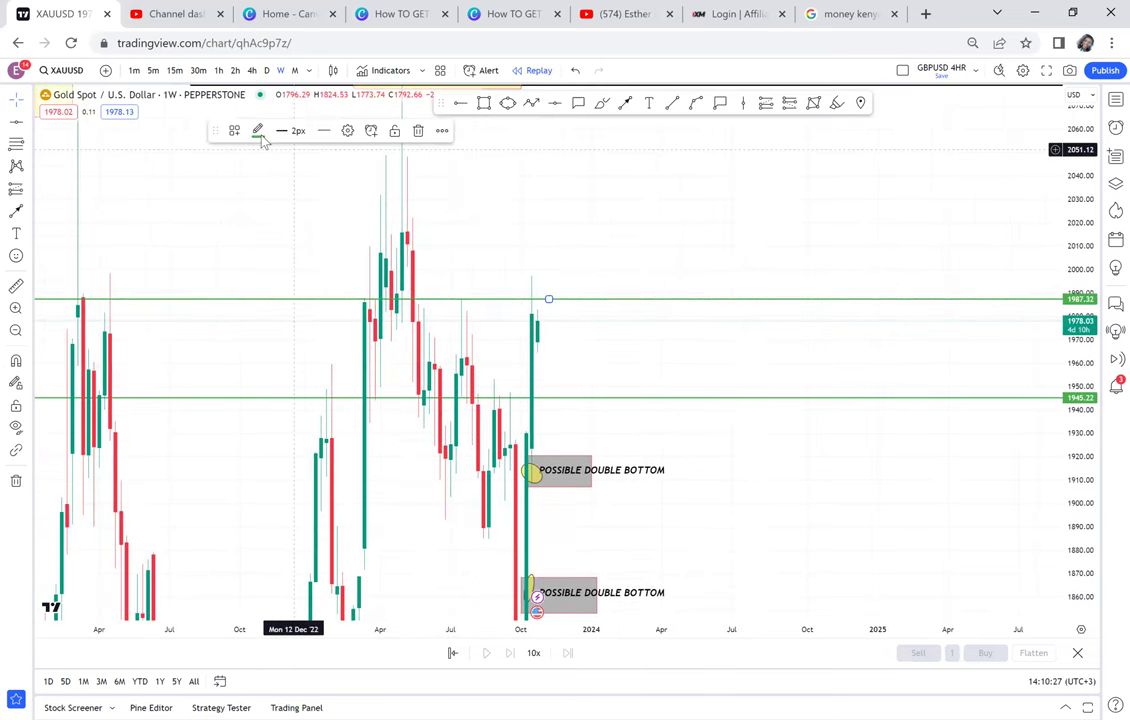
left_click(258, 132)
left_click(260, 173)
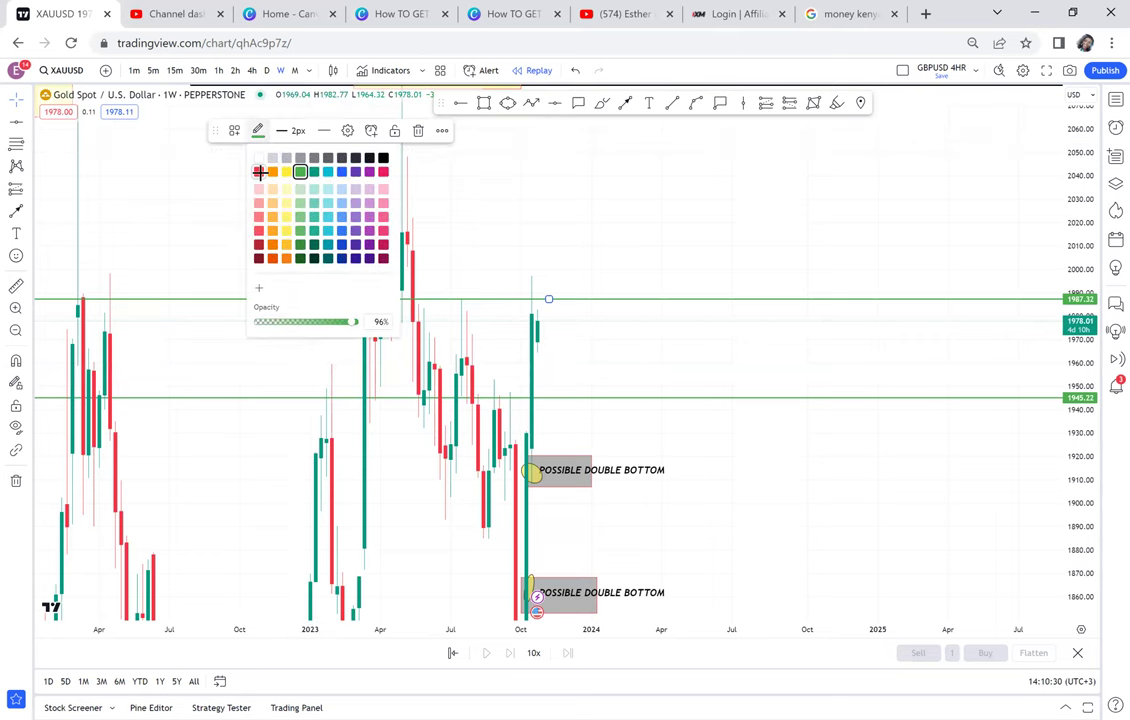
Step: Draw an arrow from about 1975.67 to 1913.72 in the upper grey zone, and another from about 1973.81 to 1863.41 by the lower zone
scroll(626, 324, "up", 1)
left_click_drag(628, 323, 592, 258)
scroll(592, 258, "up", 2)
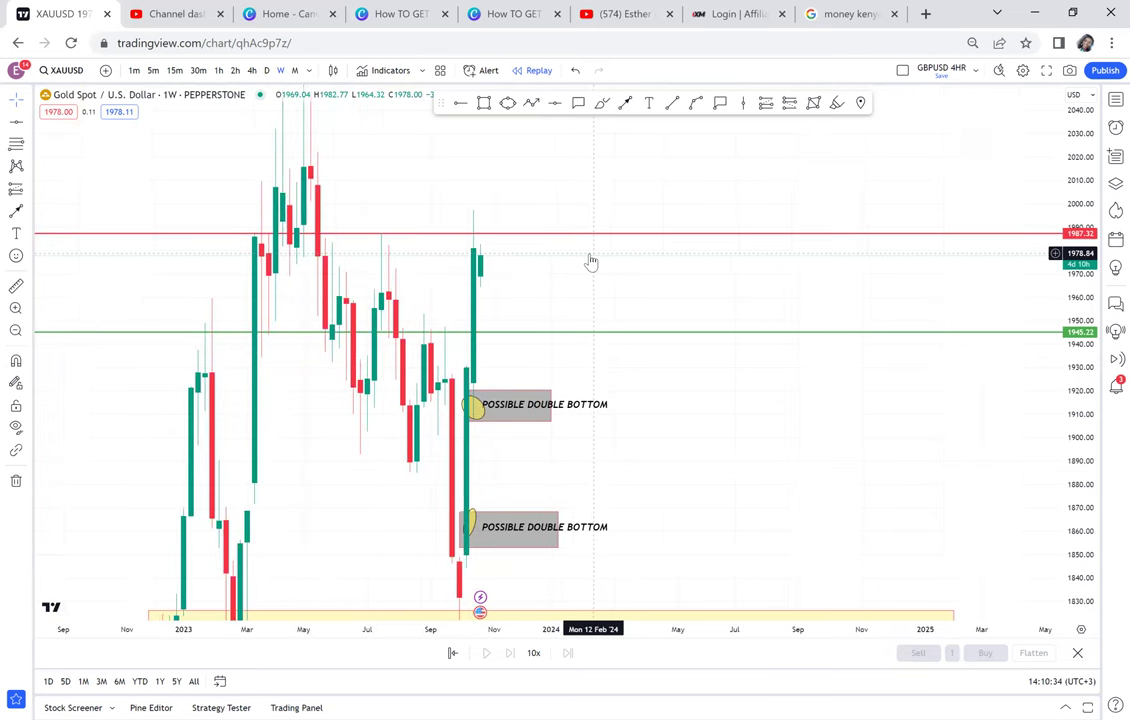
scroll(520, 131, "up", 1)
left_click(624, 103)
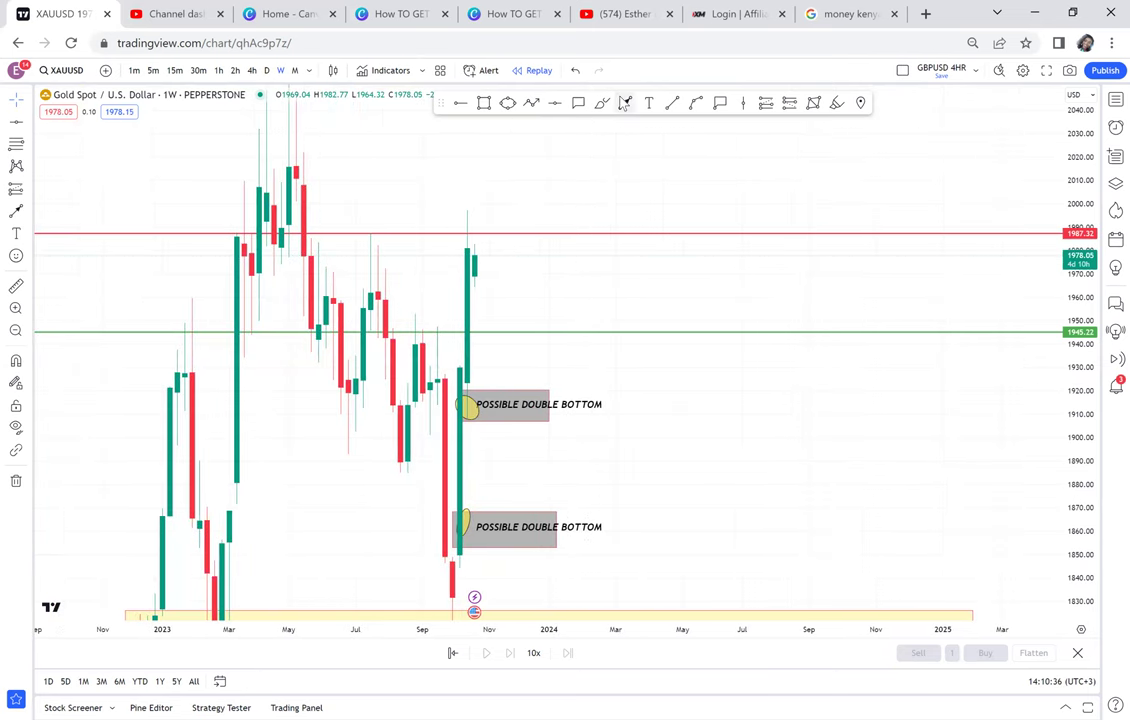
left_click(488, 261)
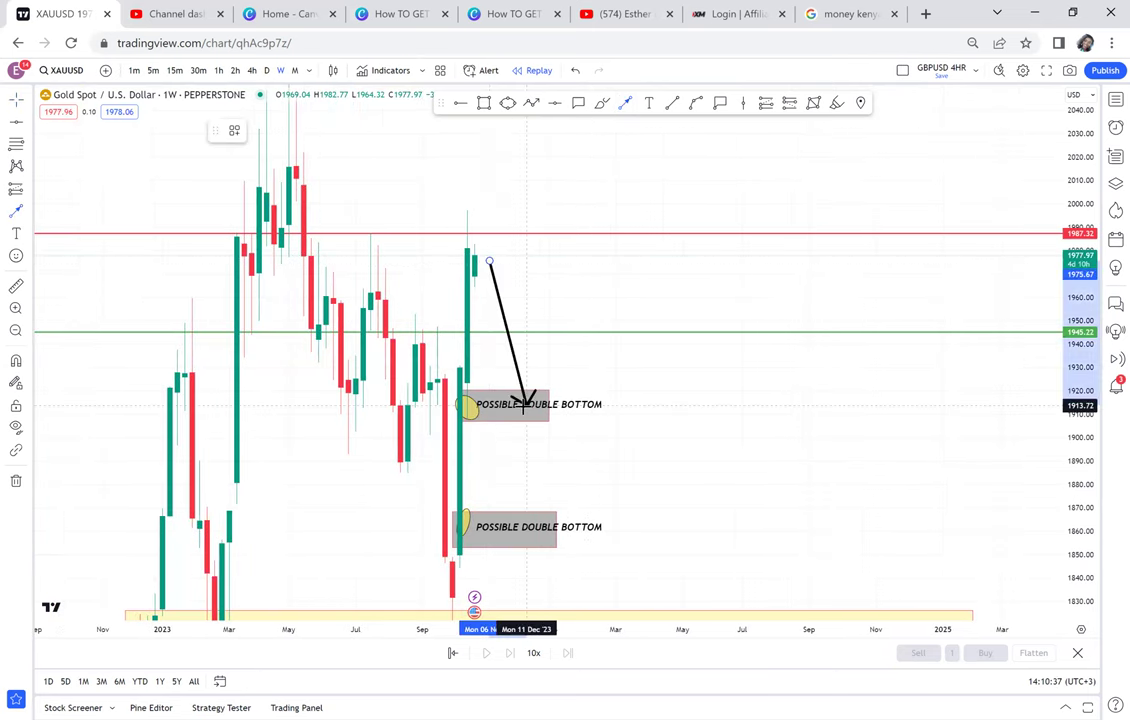
left_click(525, 408)
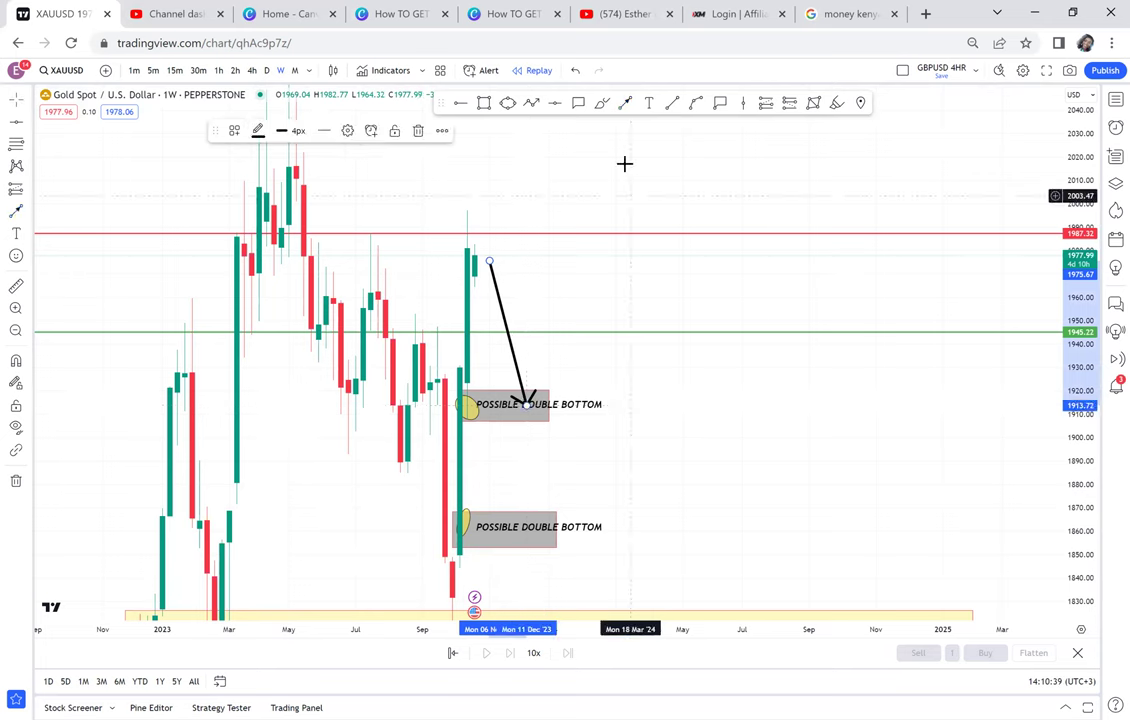
left_click(519, 265)
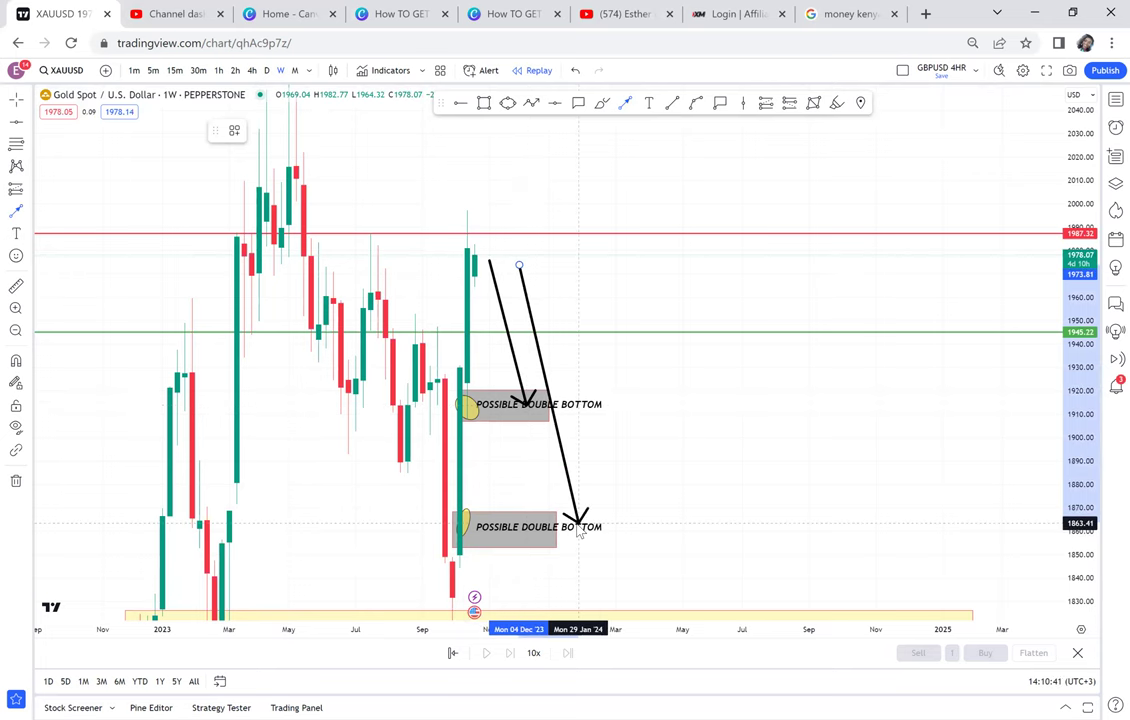
left_click(578, 523)
left_click(669, 457)
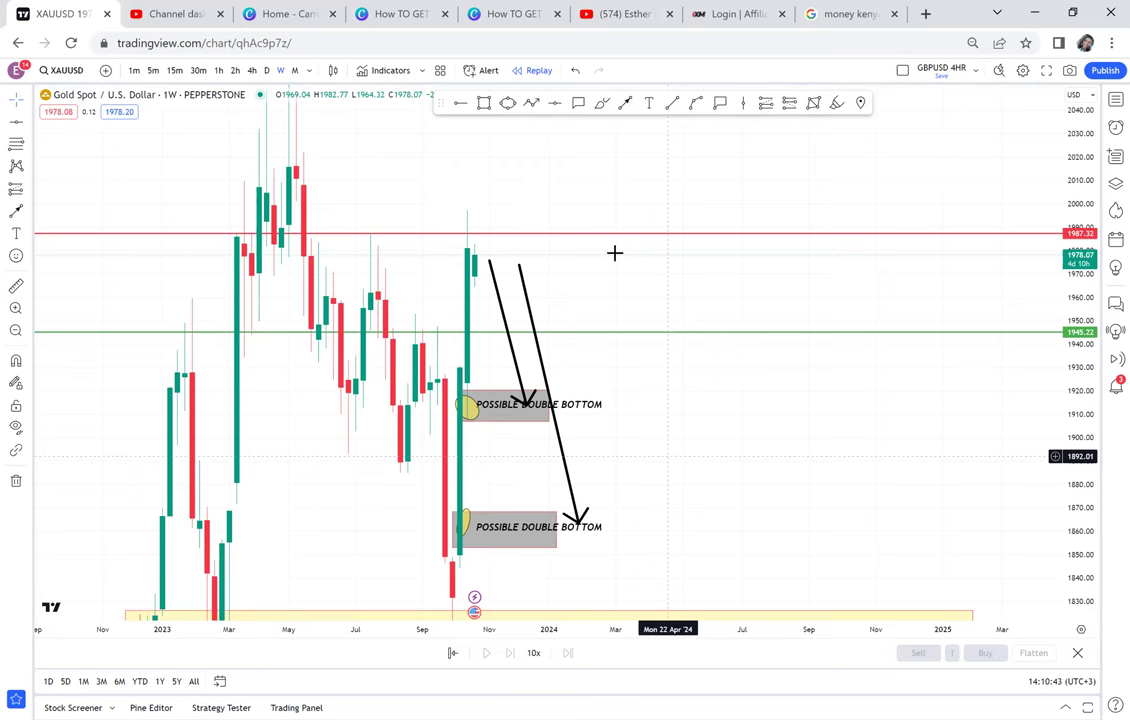
Step: Switch the chart to the daily timeframe and measure the price drop from about 1977.79 to the lower double bottom zone
left_click_drag(573, 354, 615, 253)
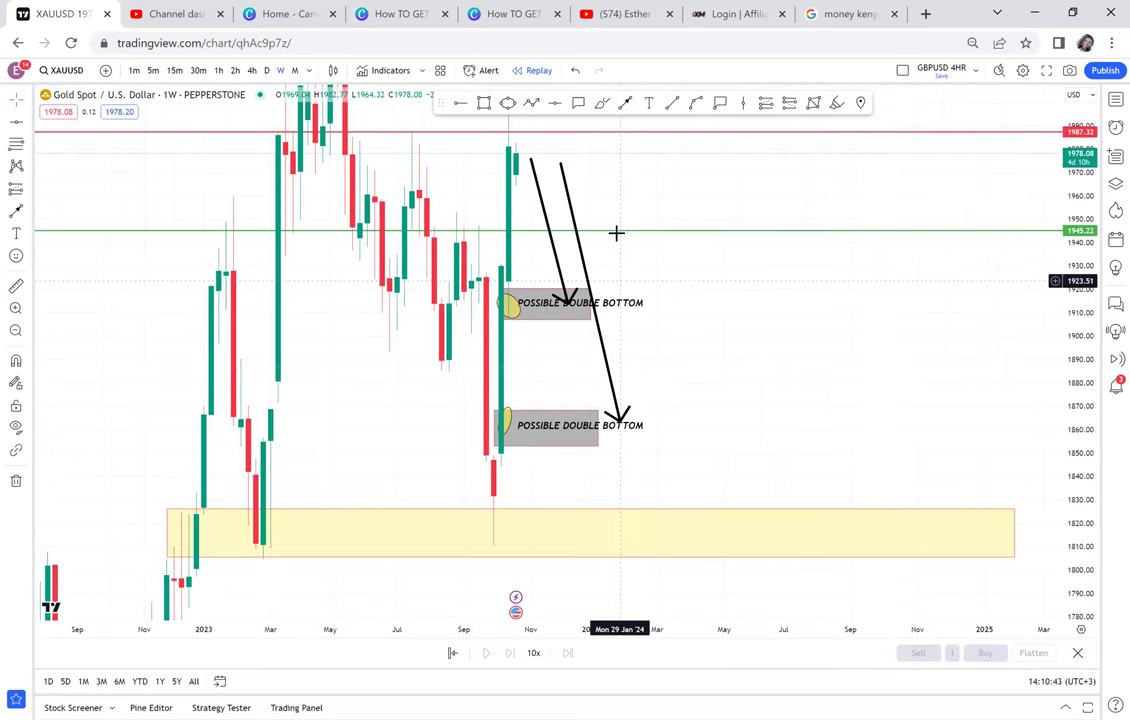
left_click(297, 70)
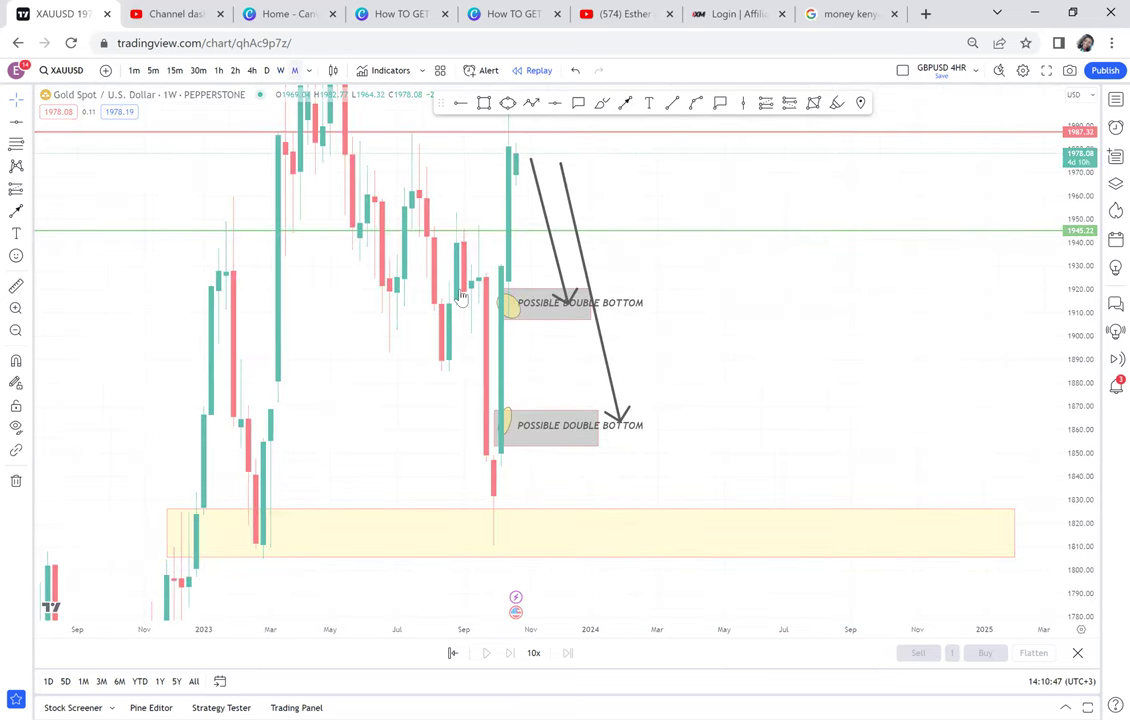
left_click(271, 73)
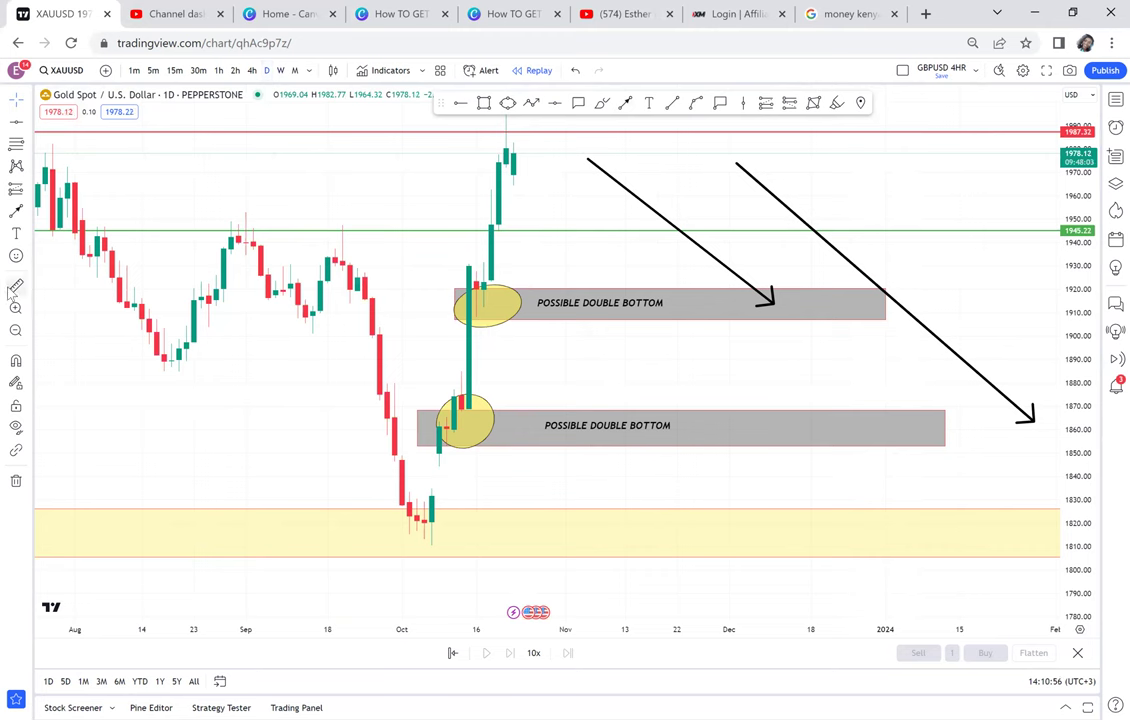
left_click(529, 155, "shift")
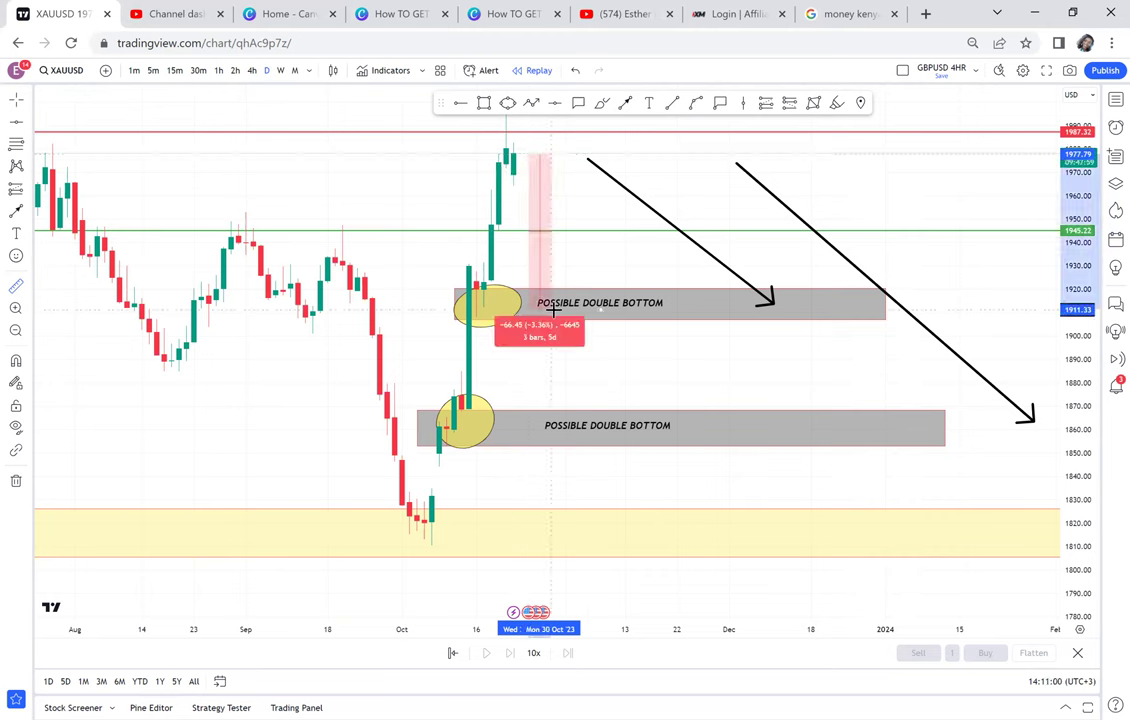
left_click(570, 413)
left_click(585, 240)
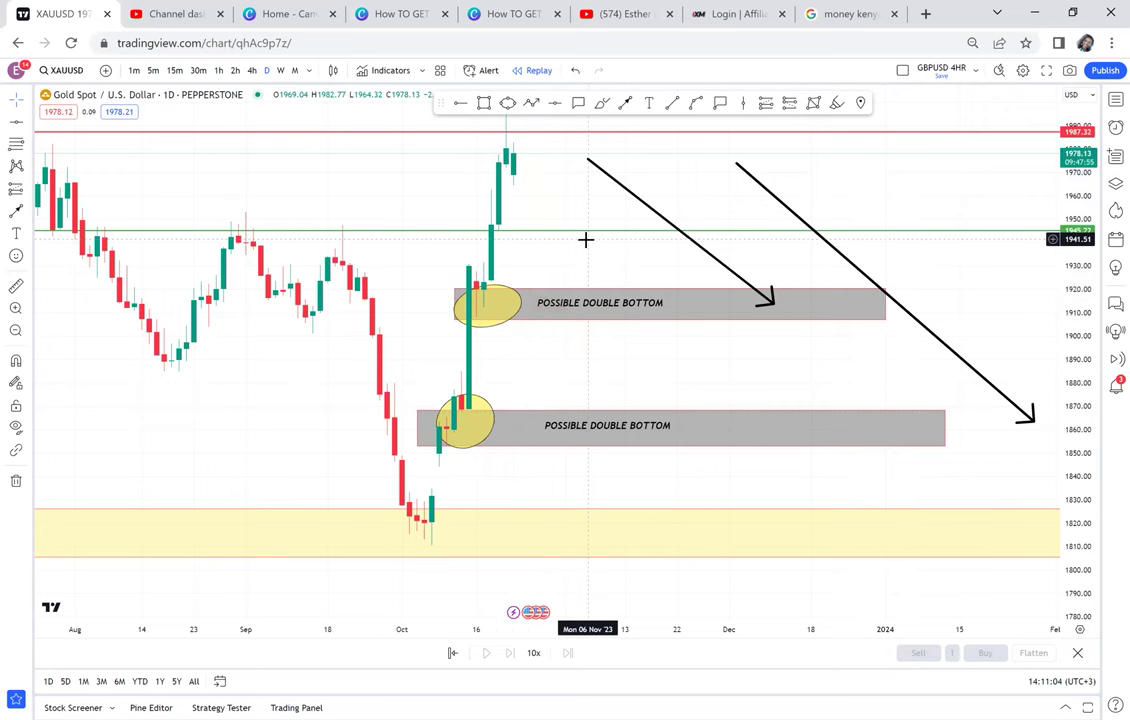
scroll(585, 240, "down", 1)
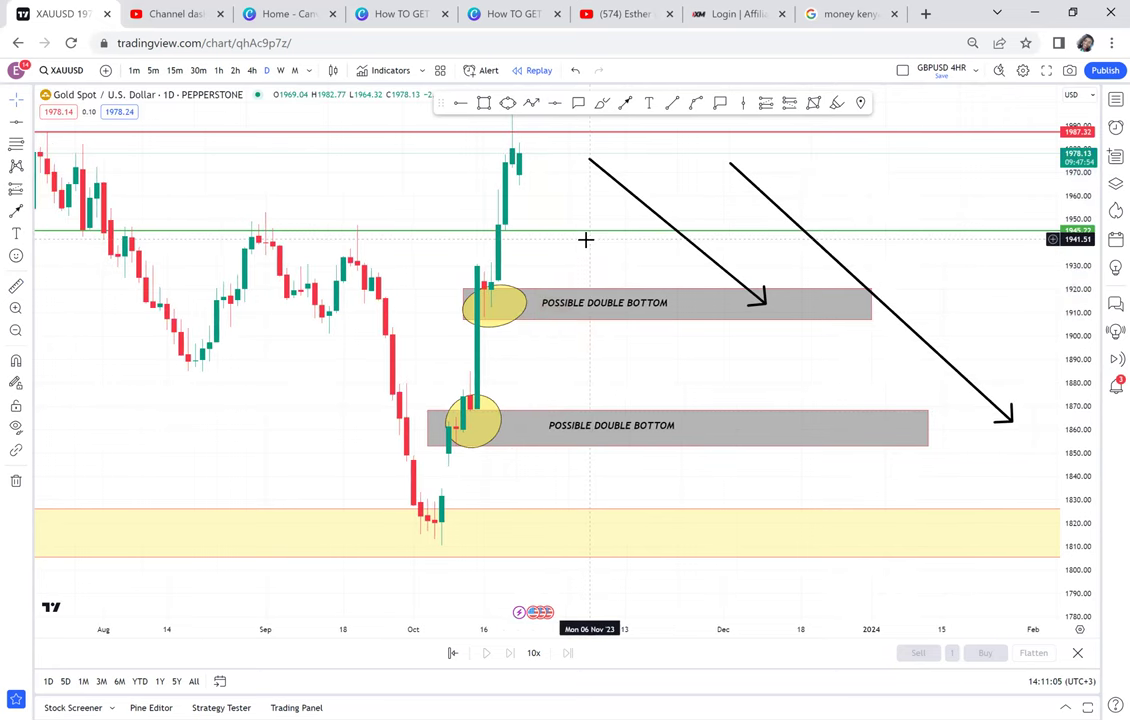
Step: Return the chart to the weekly timeframe and move the red horizontal line to about 1986.26
left_click(280, 70)
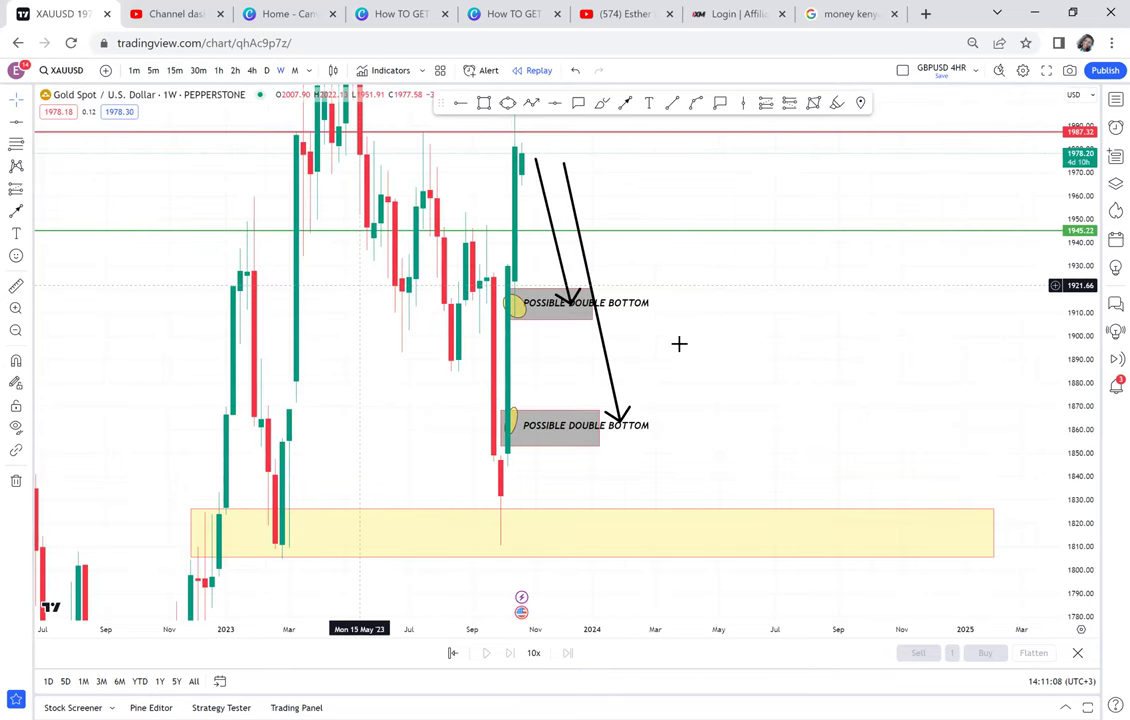
left_click_drag(672, 219, 679, 344)
left_click_drag(610, 258, 612, 262)
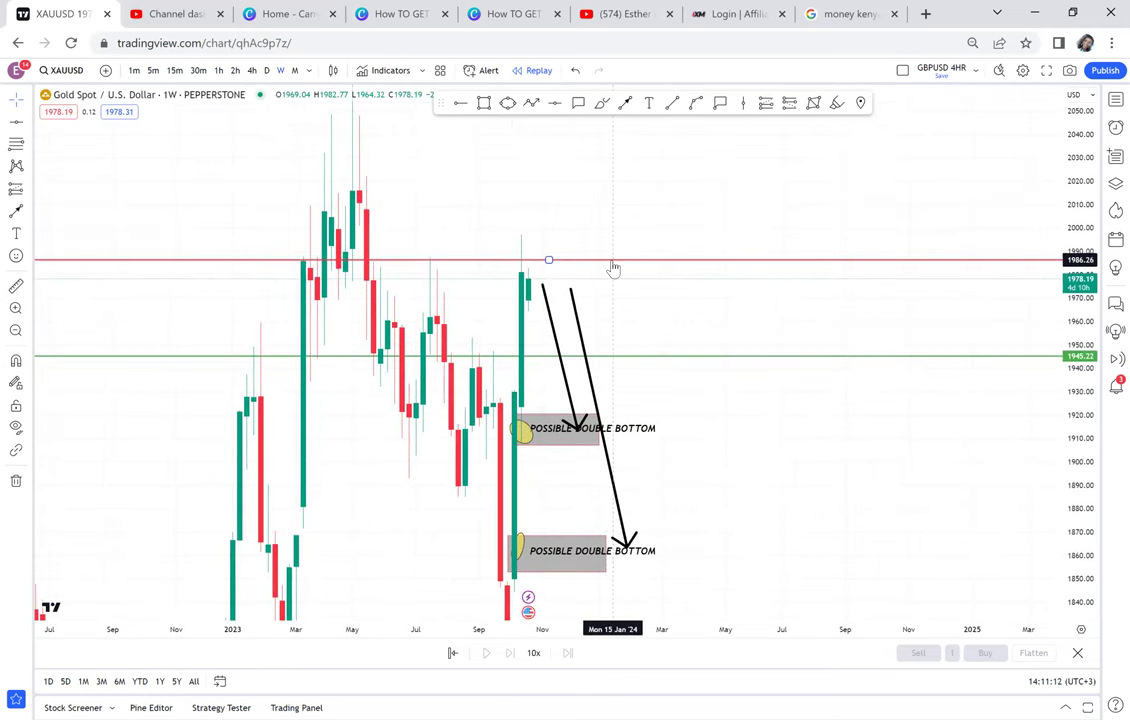
Step: Draw a rectangle after the latest candle from about 1975.67 to 2001.88 and fill it with green at 100% opacity
left_click_drag(499, 130, 489, 211)
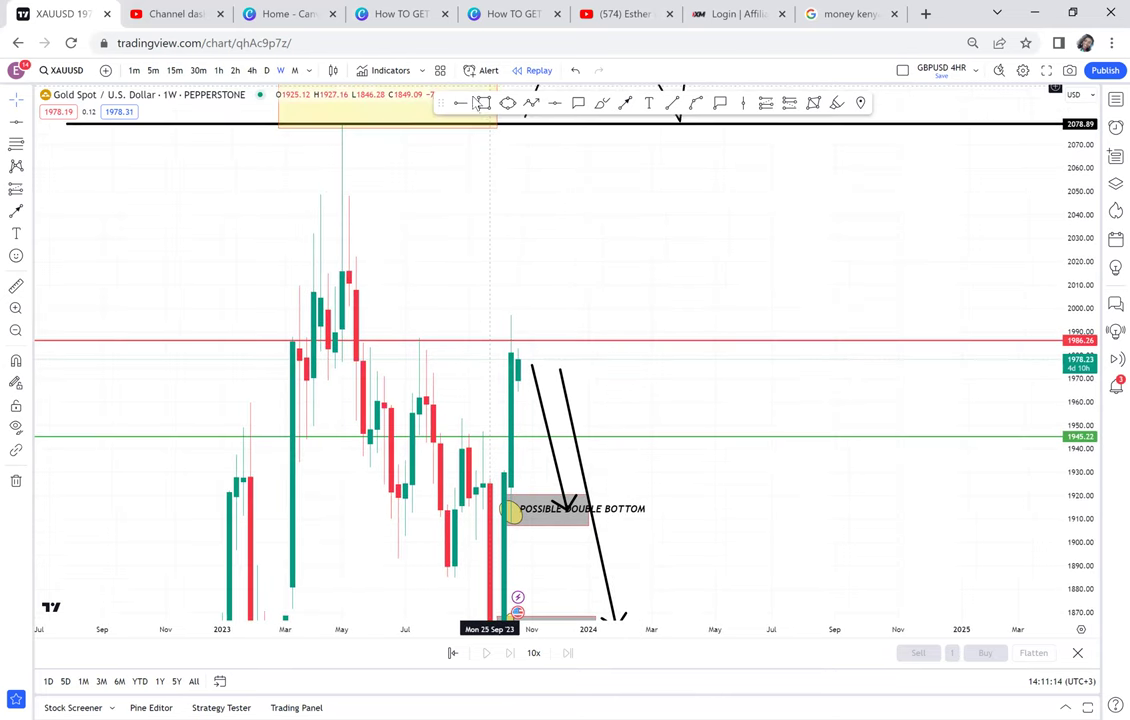
left_click(483, 104)
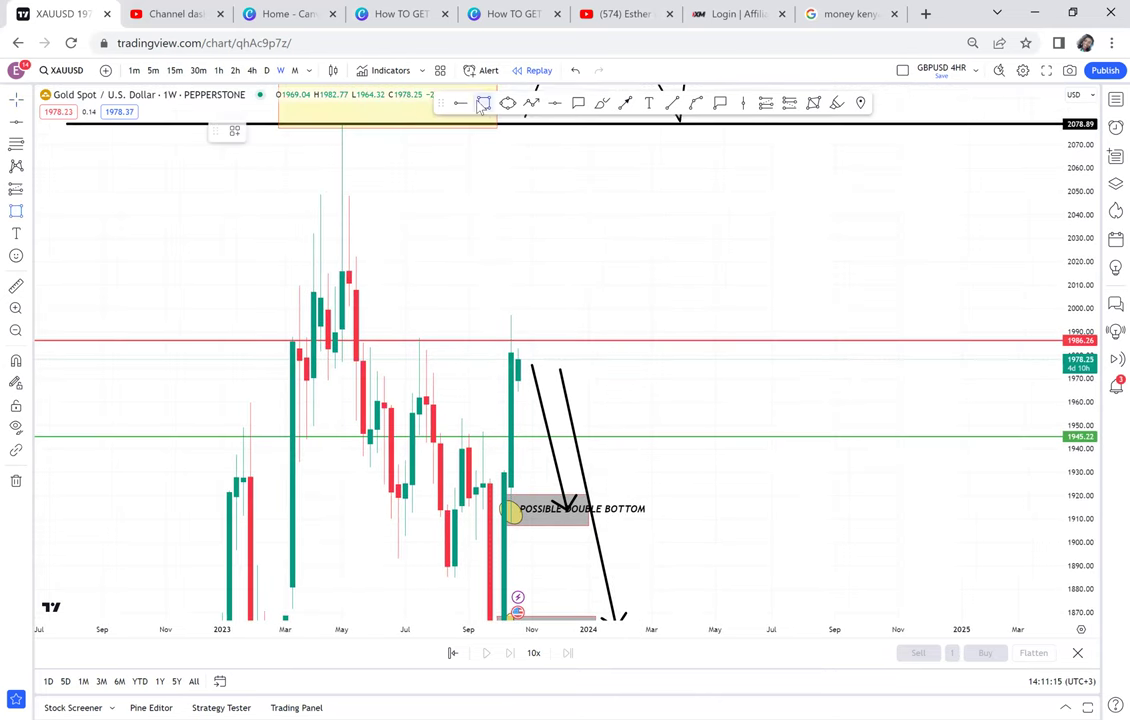
left_click(539, 365)
left_click(566, 304)
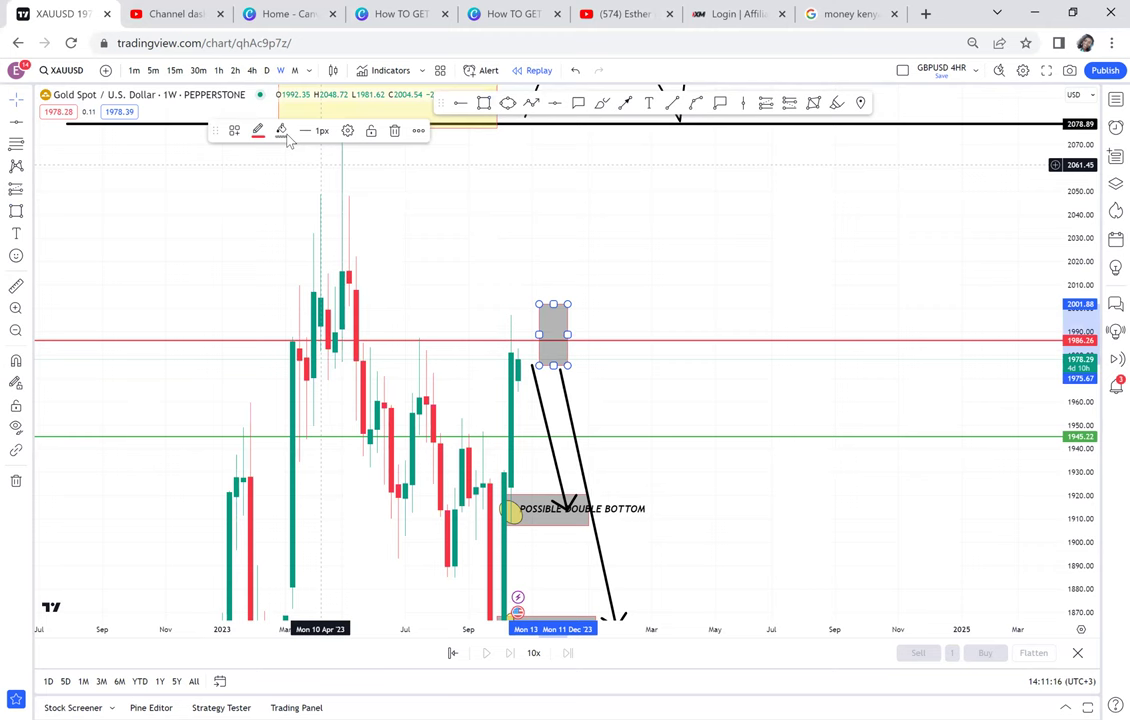
left_click(284, 134)
left_click_drag(311, 324, 389, 332)
left_click(324, 174)
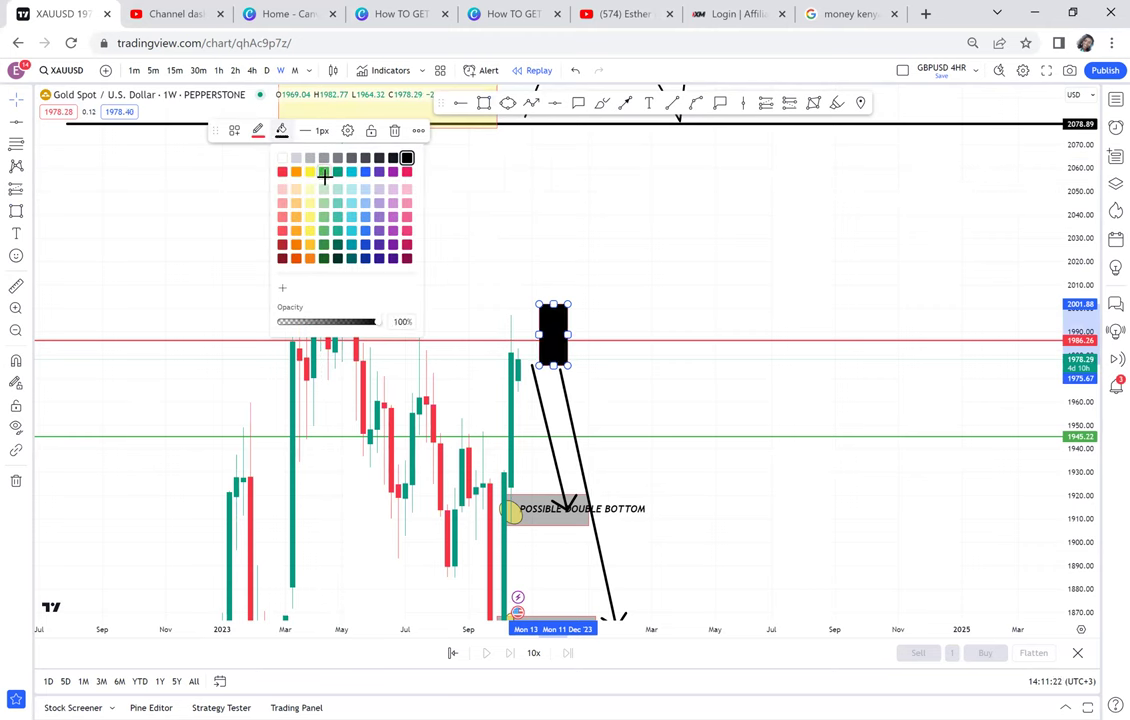
left_click_drag(532, 383, 507, 370)
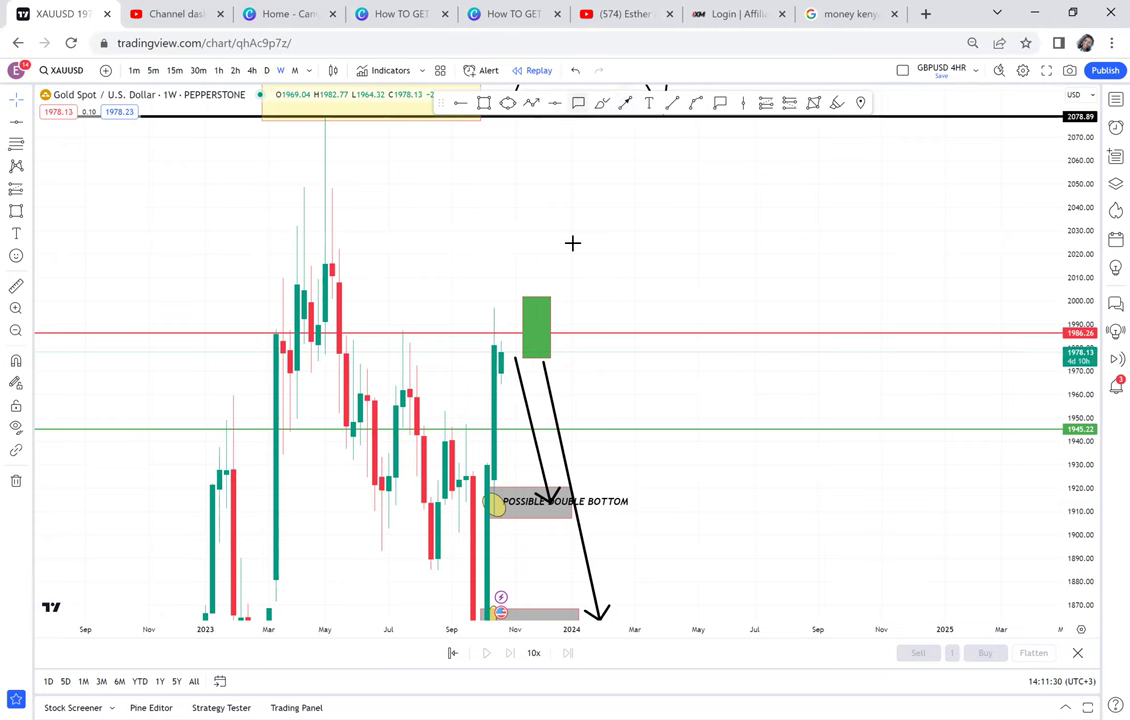
Step: Add a callout reading "CONTINUATION" in non-bold text, pointing at the green rectangle from above it
left_click(556, 110)
left_click(537, 311)
left_click(656, 231)
type("CONTINUASTIO")
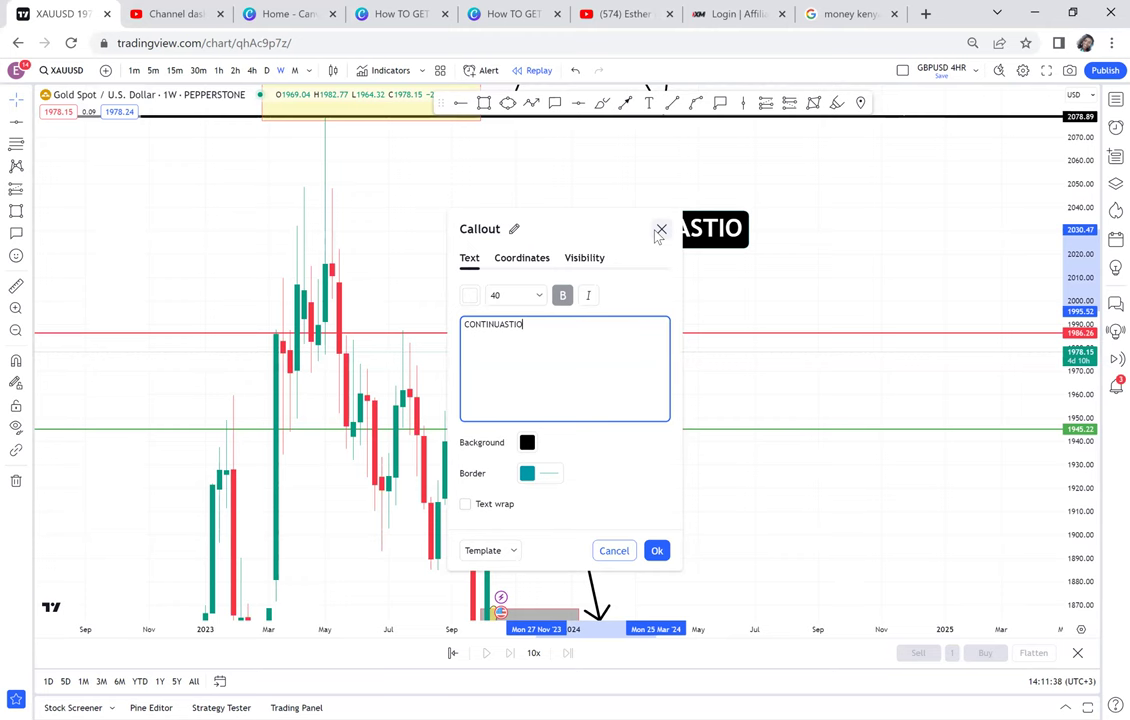
type("N")
left_click(560, 301)
double_click(508, 322)
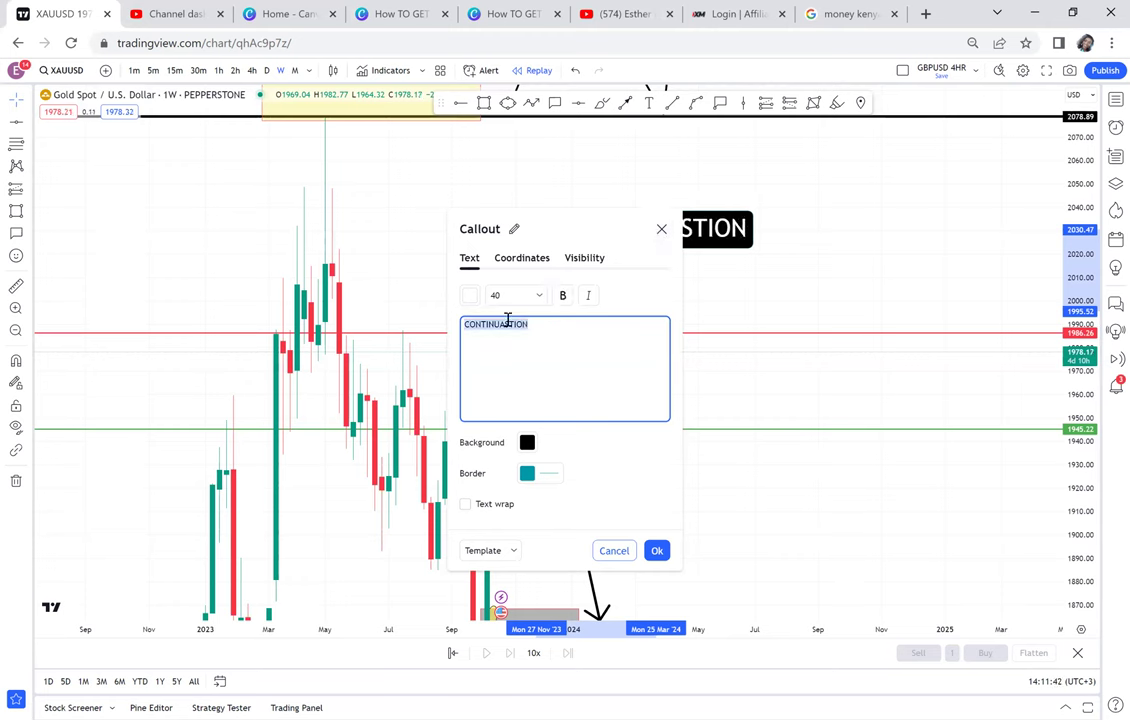
left_click(508, 321)
key("BackSpace")
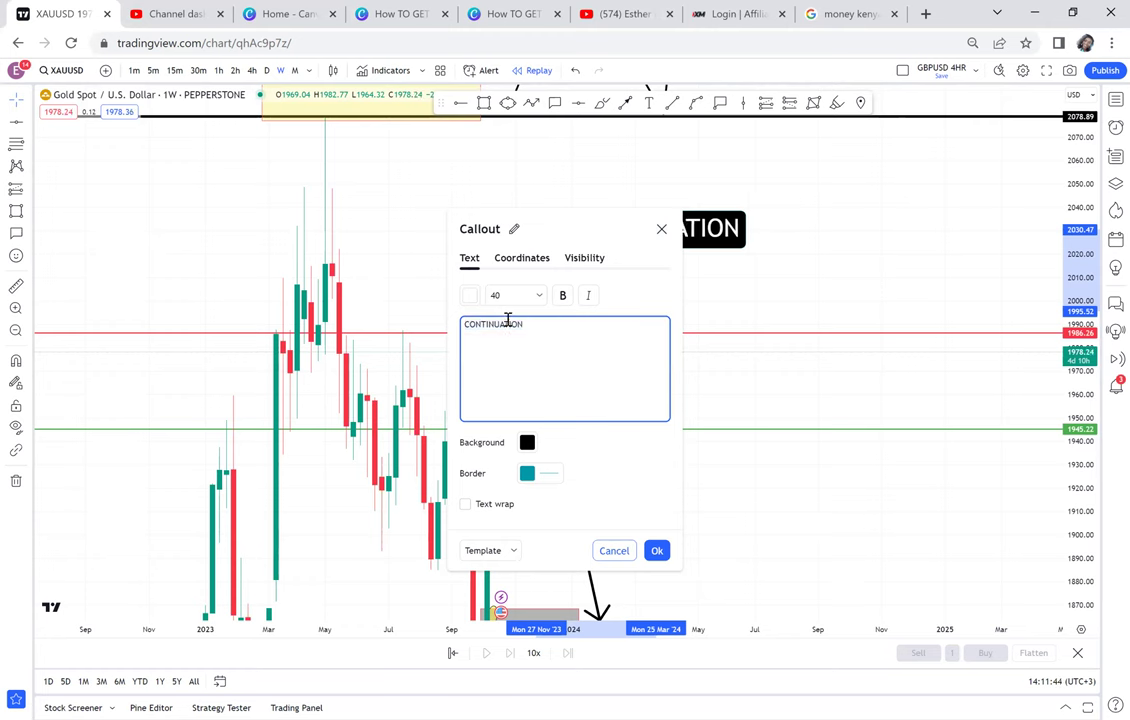
left_click(699, 251)
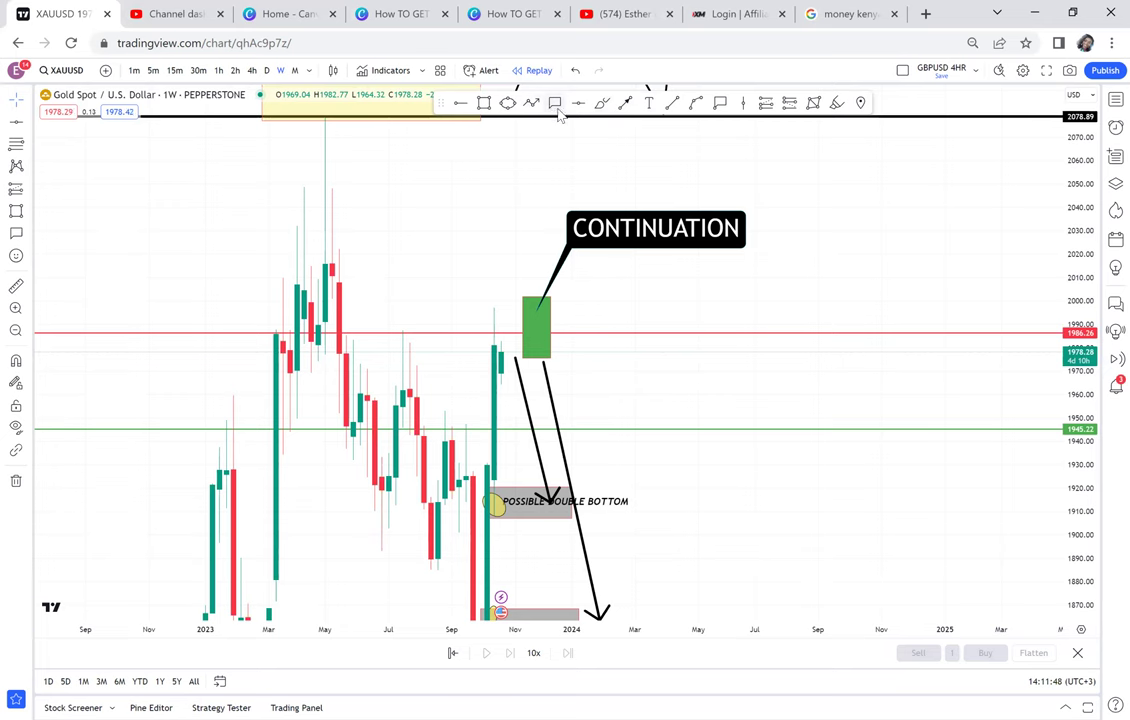
Step: Add a second callout reading "FA,KE BOS" beside the green rectangle, pointing into it at about 1992
left_click(543, 317)
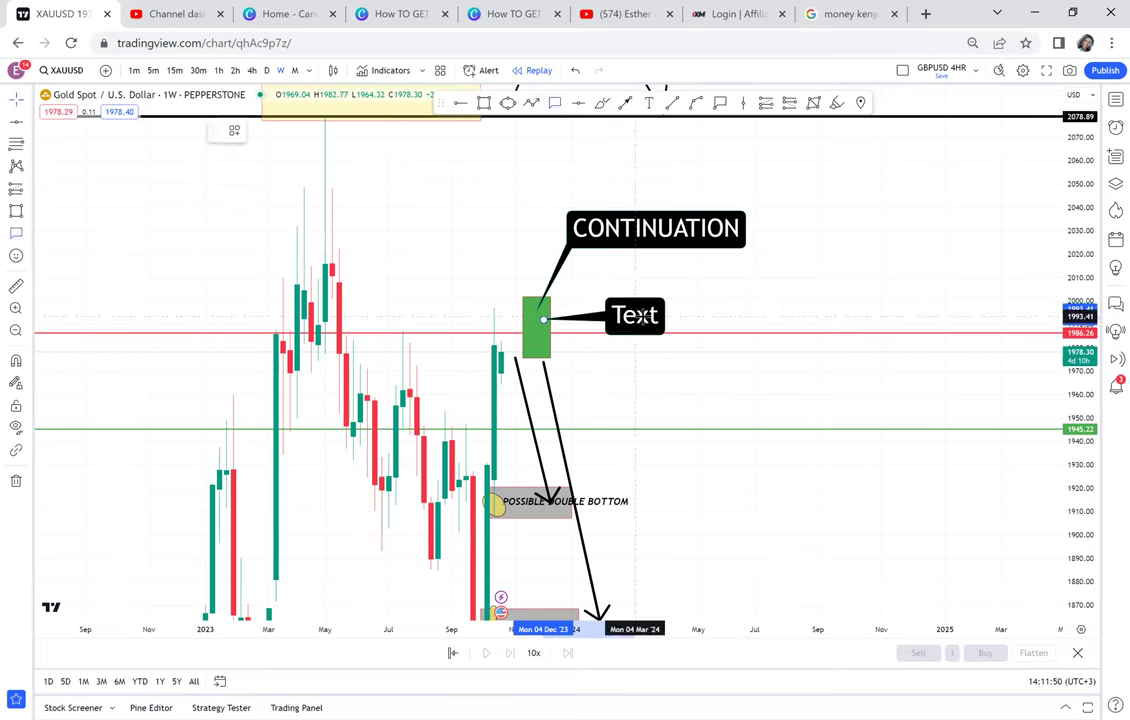
left_click(642, 319)
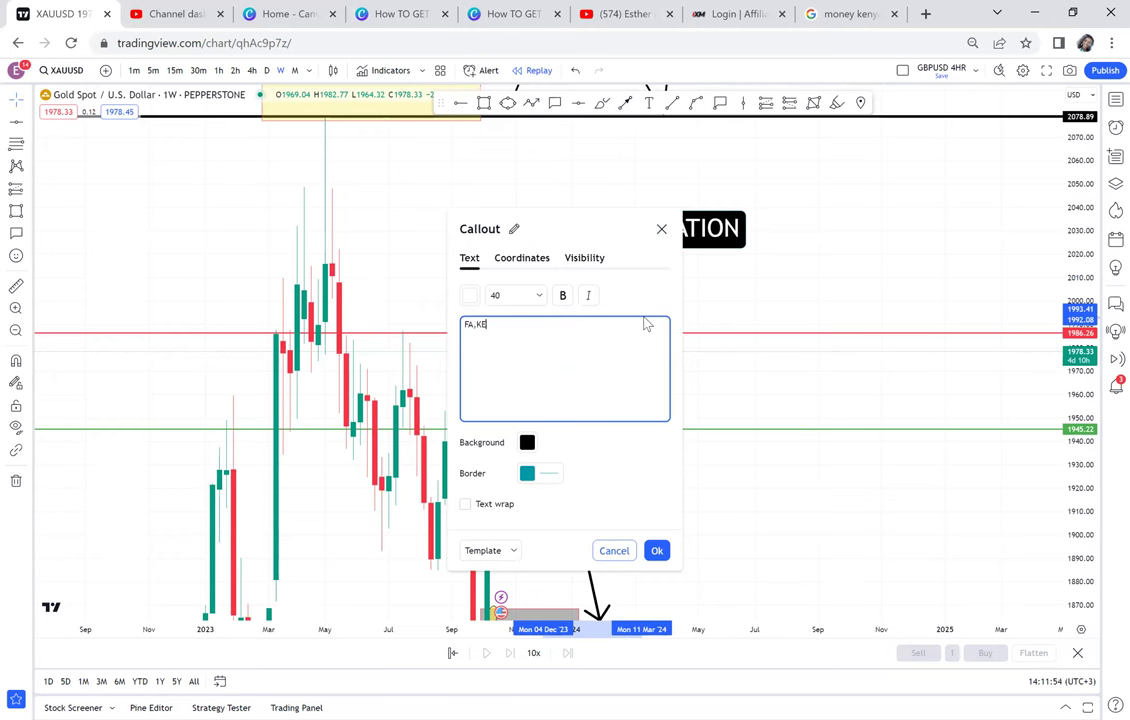
type("FA,KE BOS")
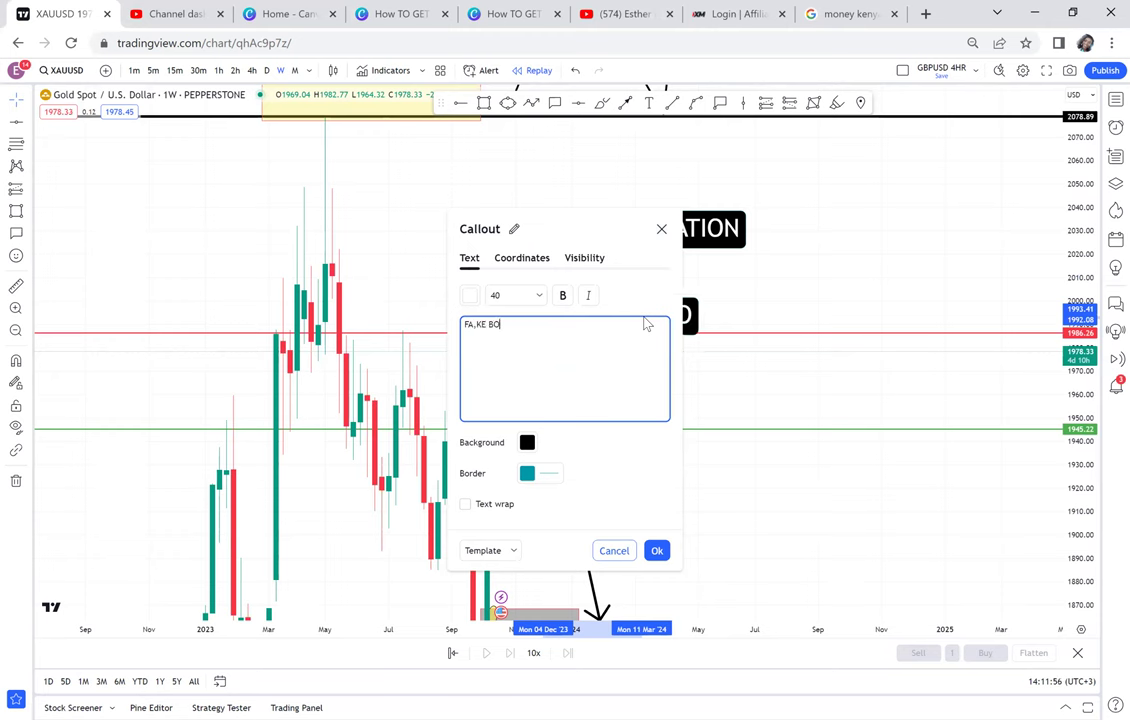
left_click(825, 270)
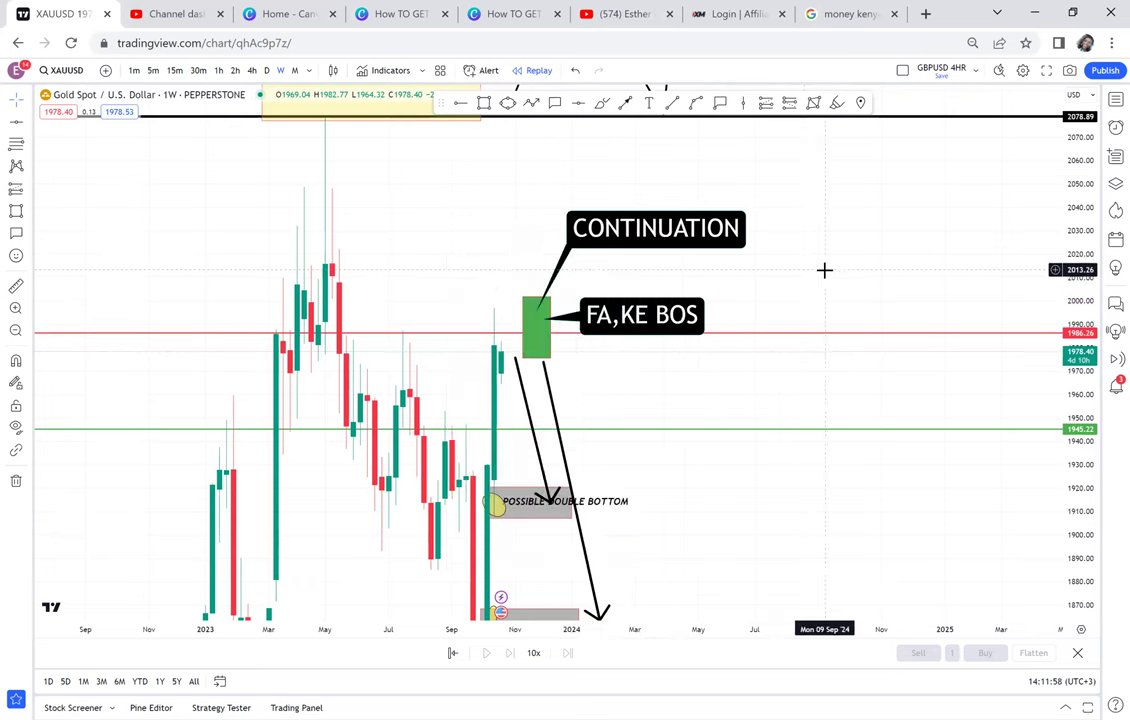
Step: Draw a near-horizontal arrow back from about 2000.81 above the latest candles to about 1999.41 at the late-May 2023 candles
left_click_drag(641, 366, 664, 240)
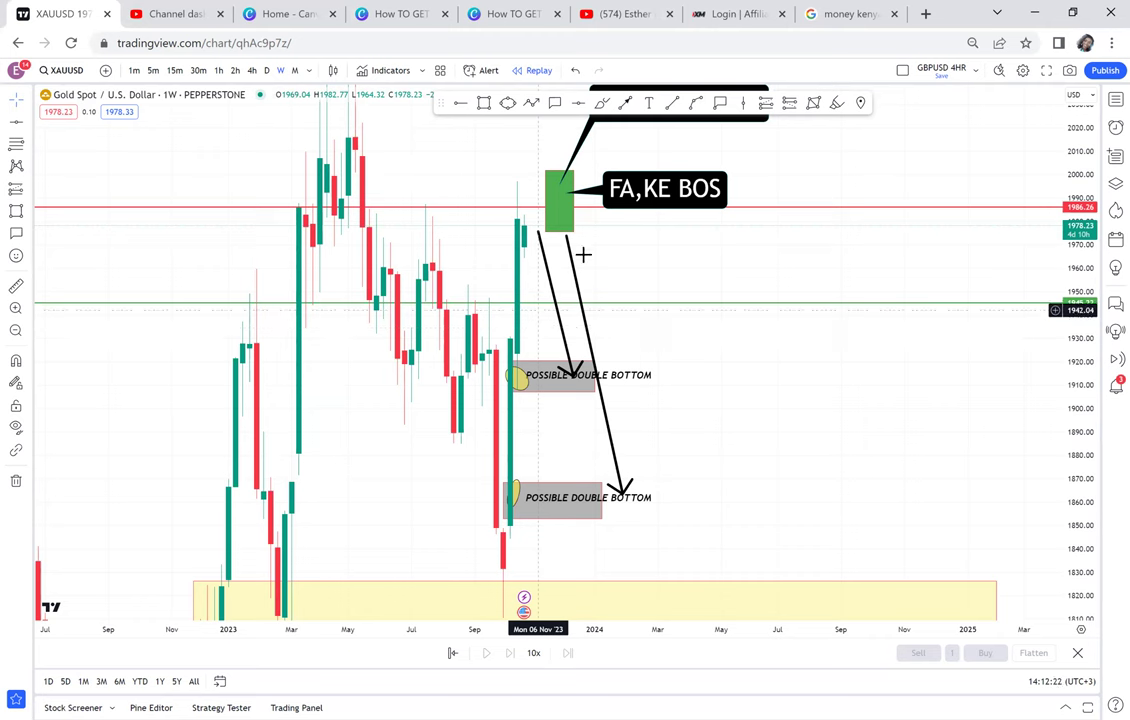
left_click_drag(671, 267, 663, 378)
scroll(663, 378, "up", 3)
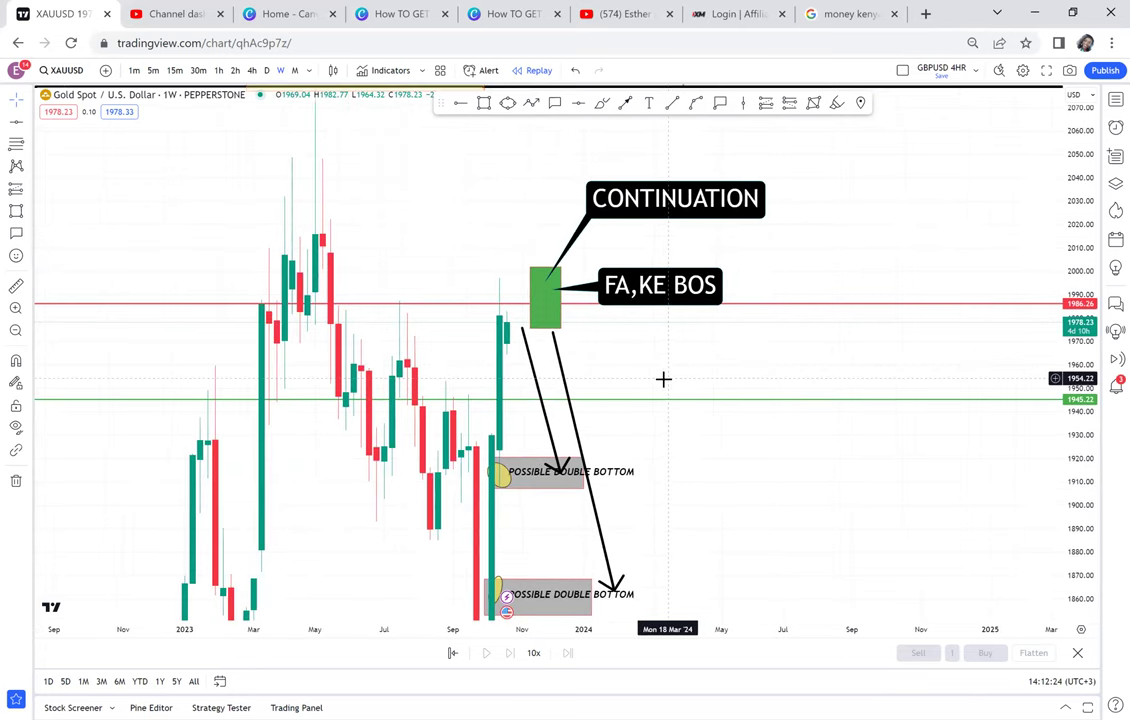
left_click_drag(1088, 170, 1029, 305)
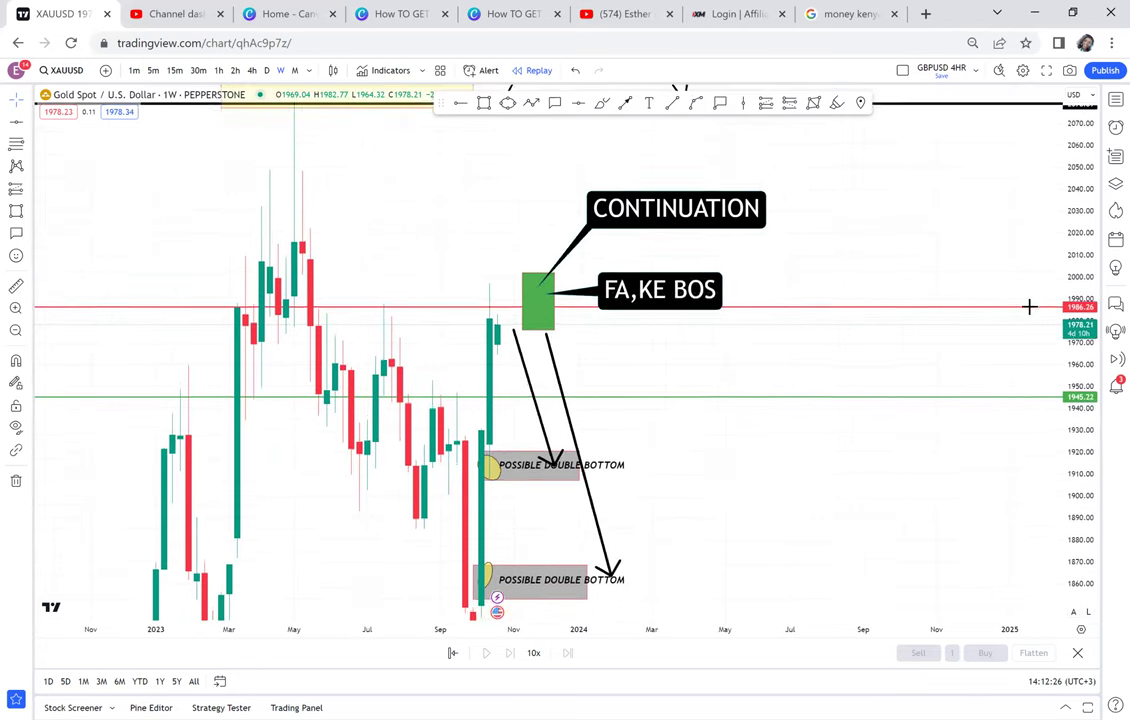
left_click_drag(712, 327, 796, 316)
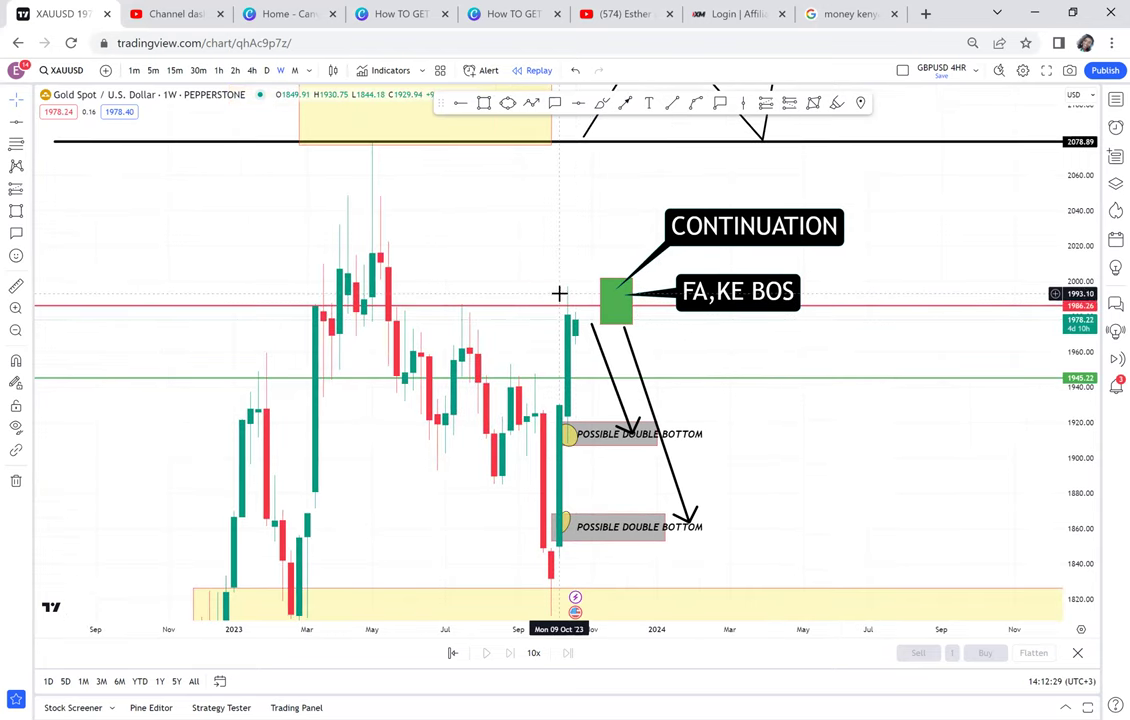
left_click(624, 104)
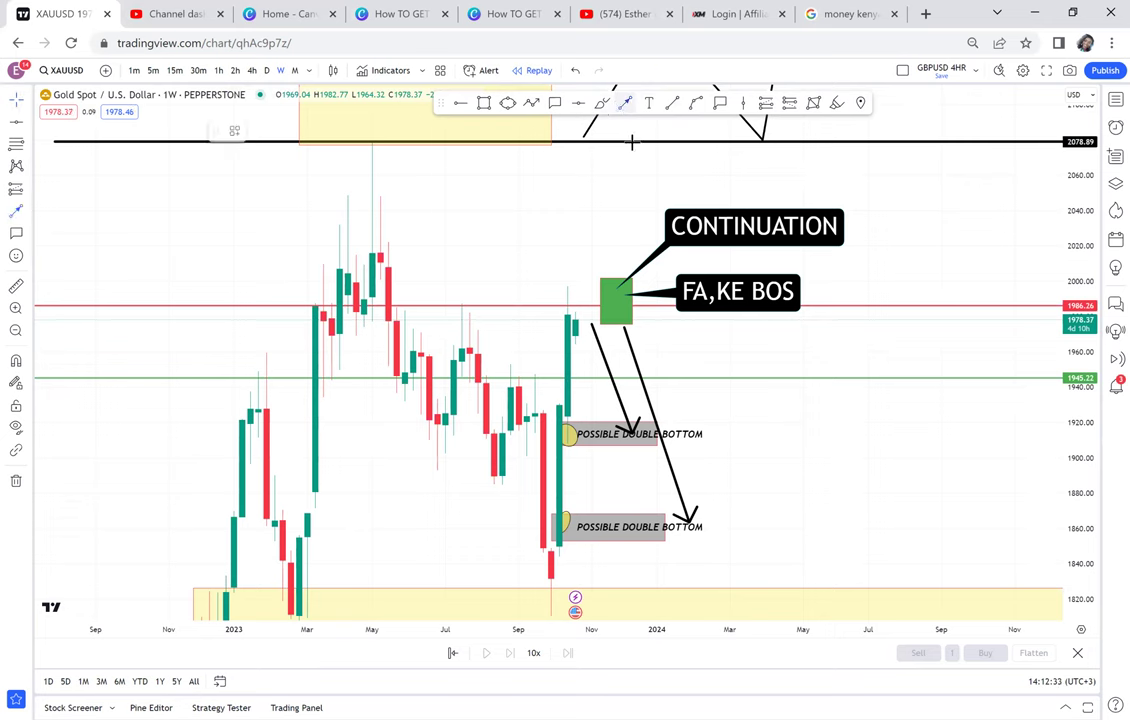
left_click(584, 280)
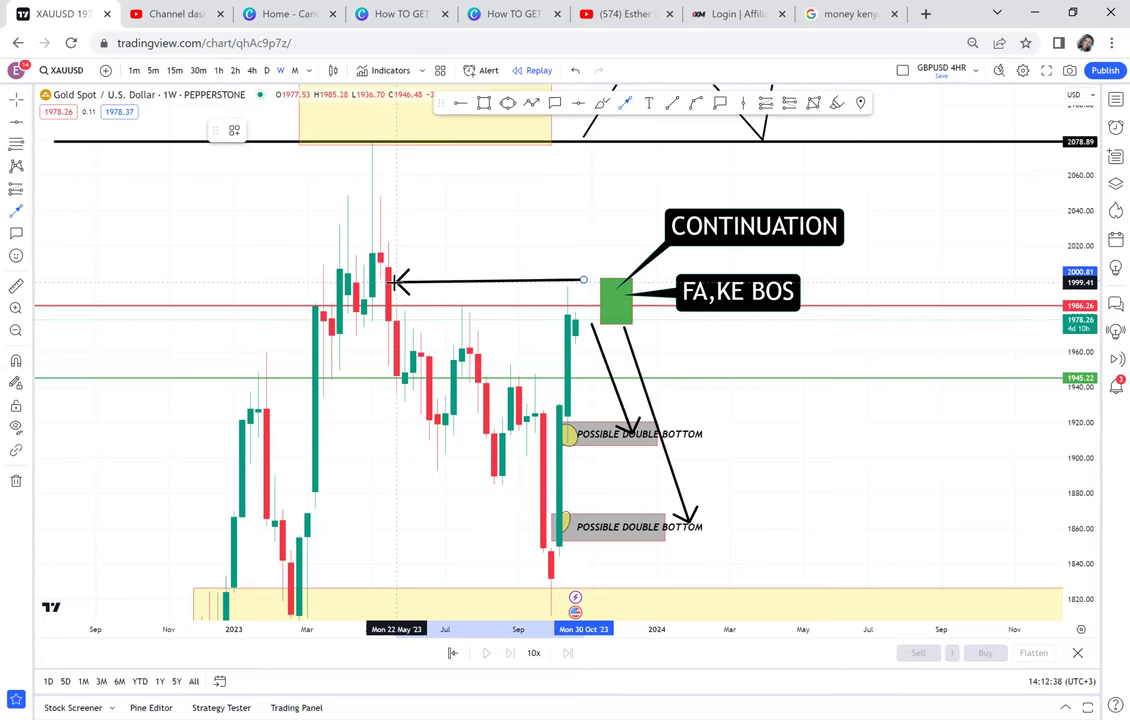
left_click(398, 281)
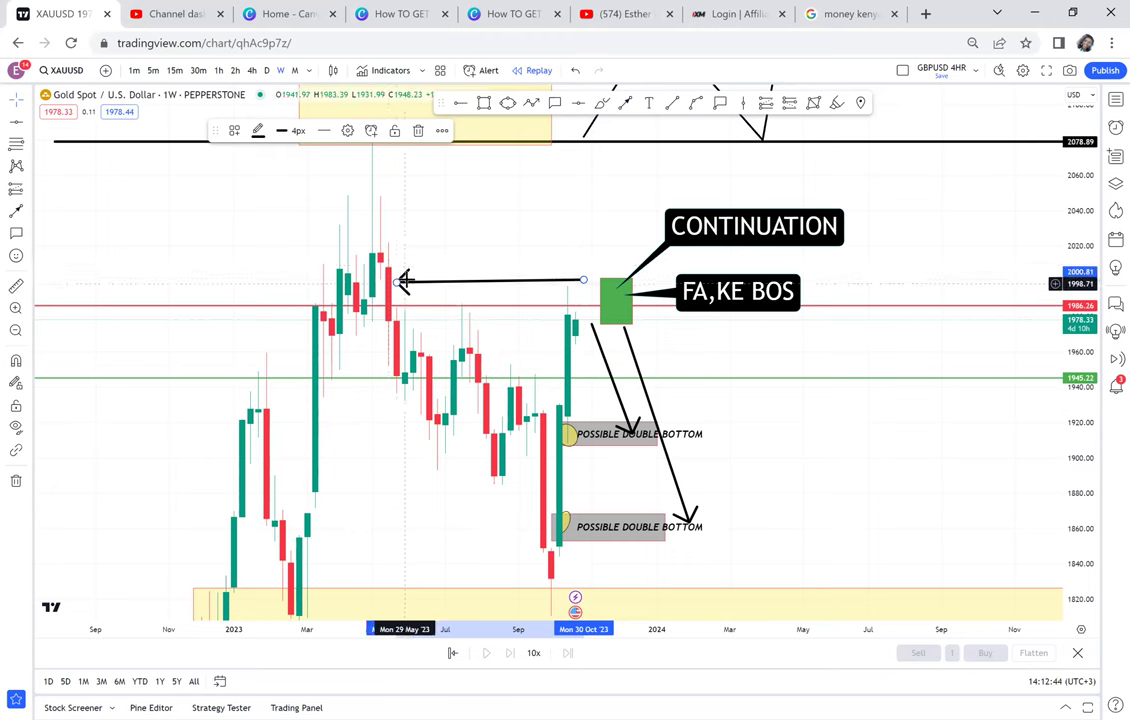
left_click(432, 284)
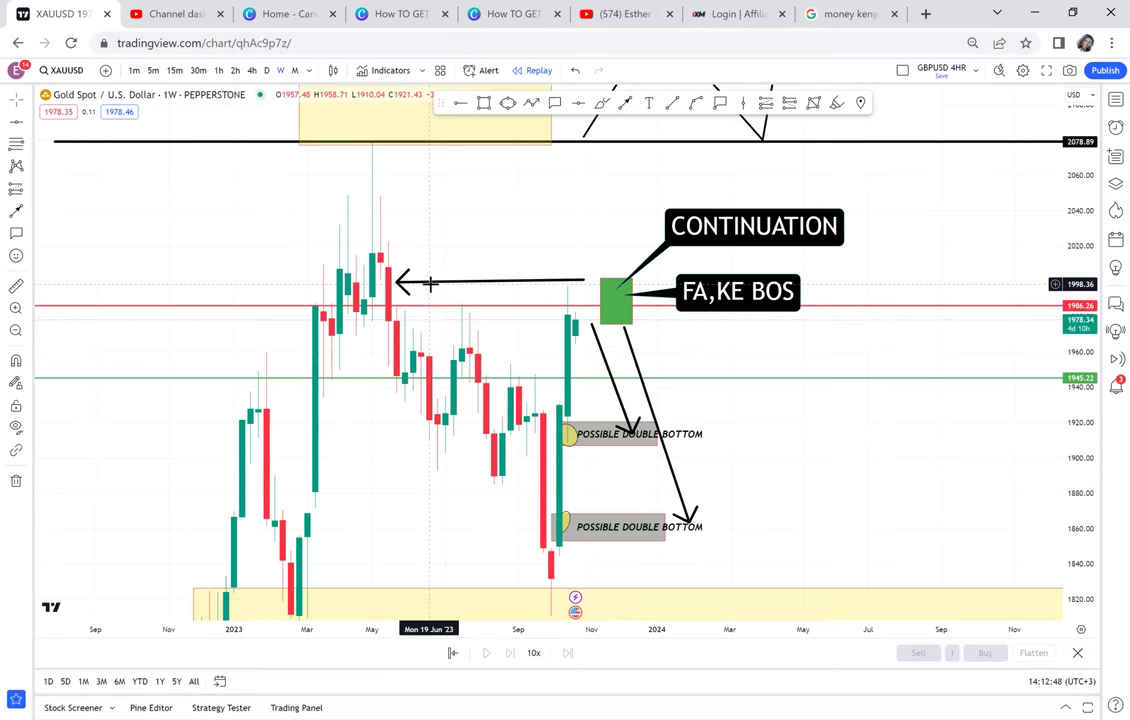
Step: Delete the near-horizontal arrow pointing back to the May 2023 candles and switch the chart to the daily timeframe
left_click(431, 282)
key("Delete")
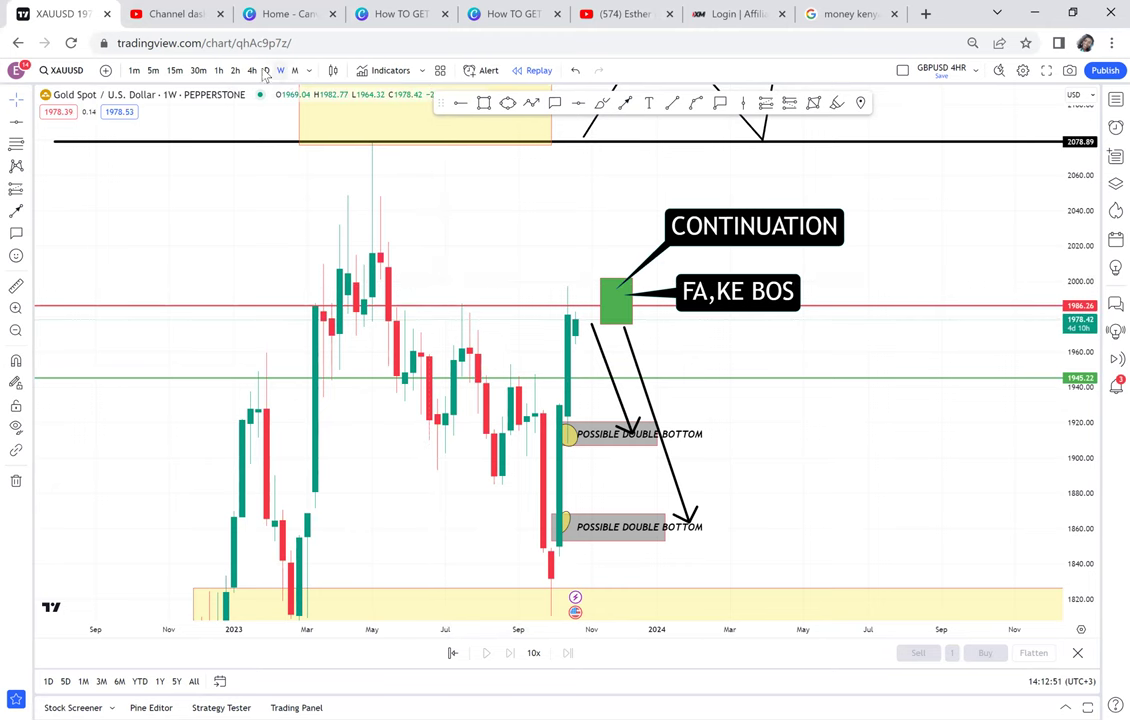
left_click(266, 70)
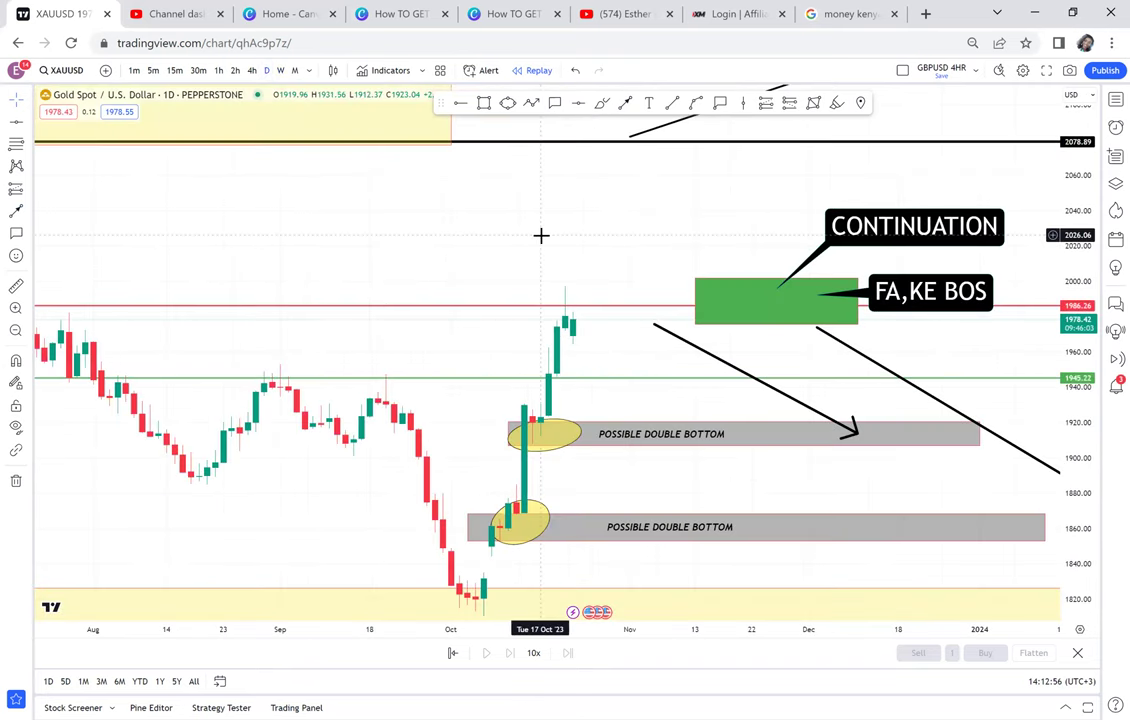
Step: Draw a thin rectangle from about 2021.50 on 5 May 2023 to about 2016.59 on 30 October 2023
scroll(541, 235, "down", 5)
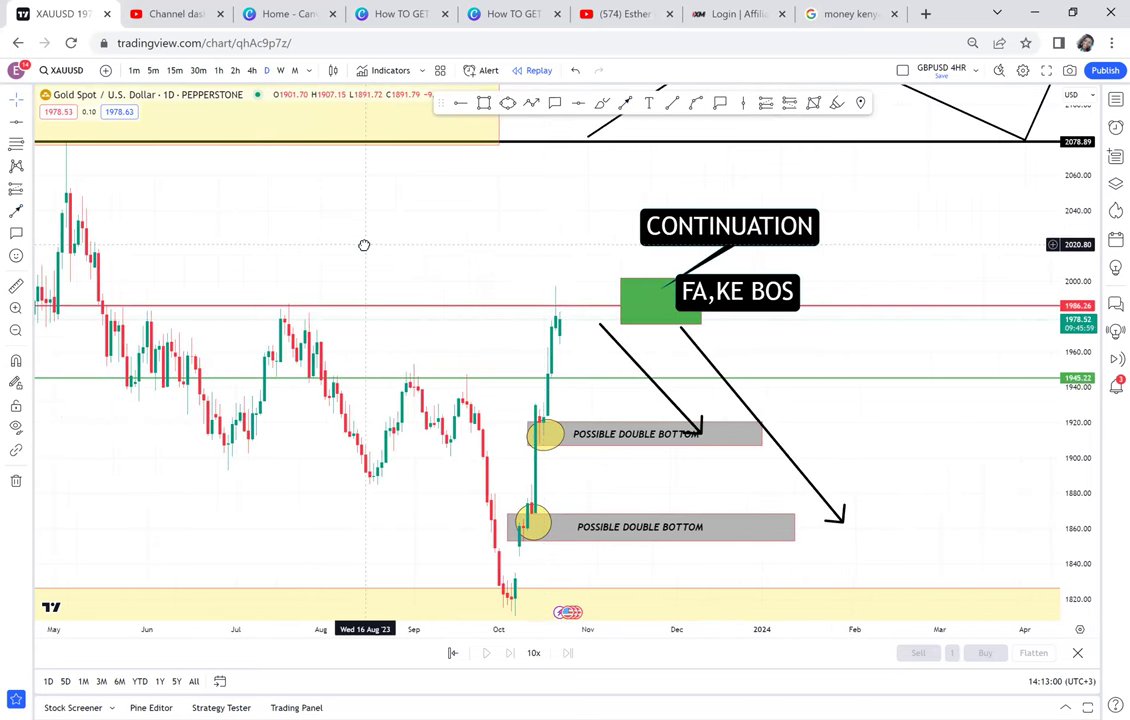
left_click_drag(366, 245, 613, 260)
scroll(613, 260, "up", 3)
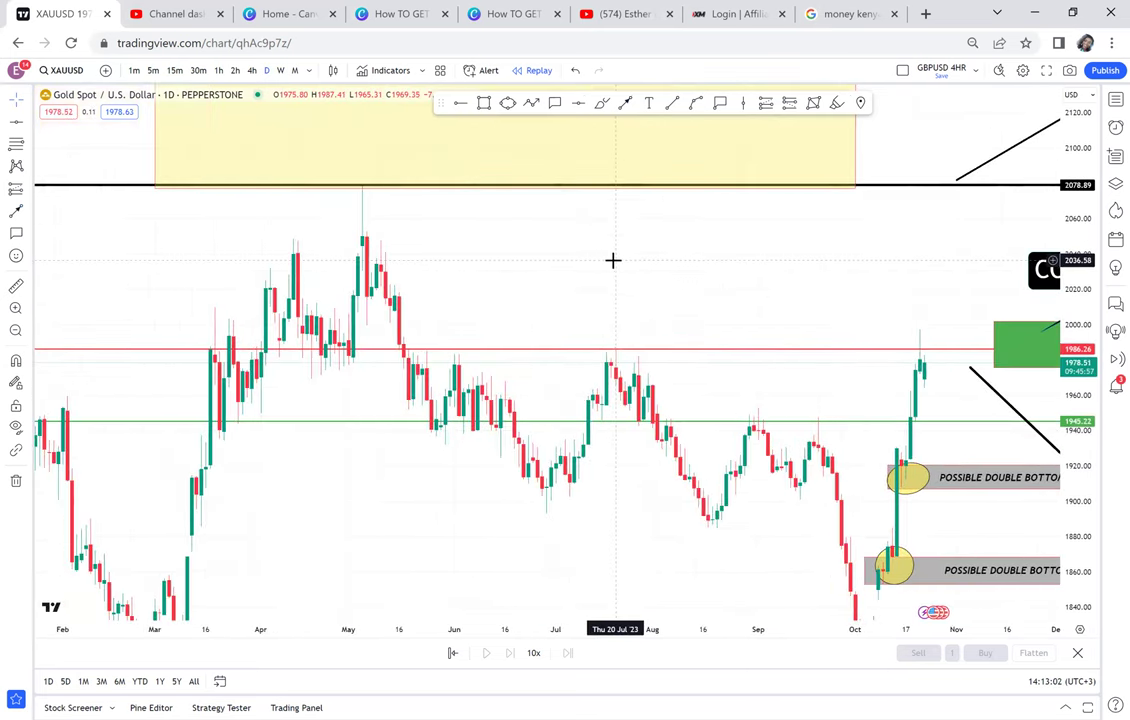
left_click(485, 104)
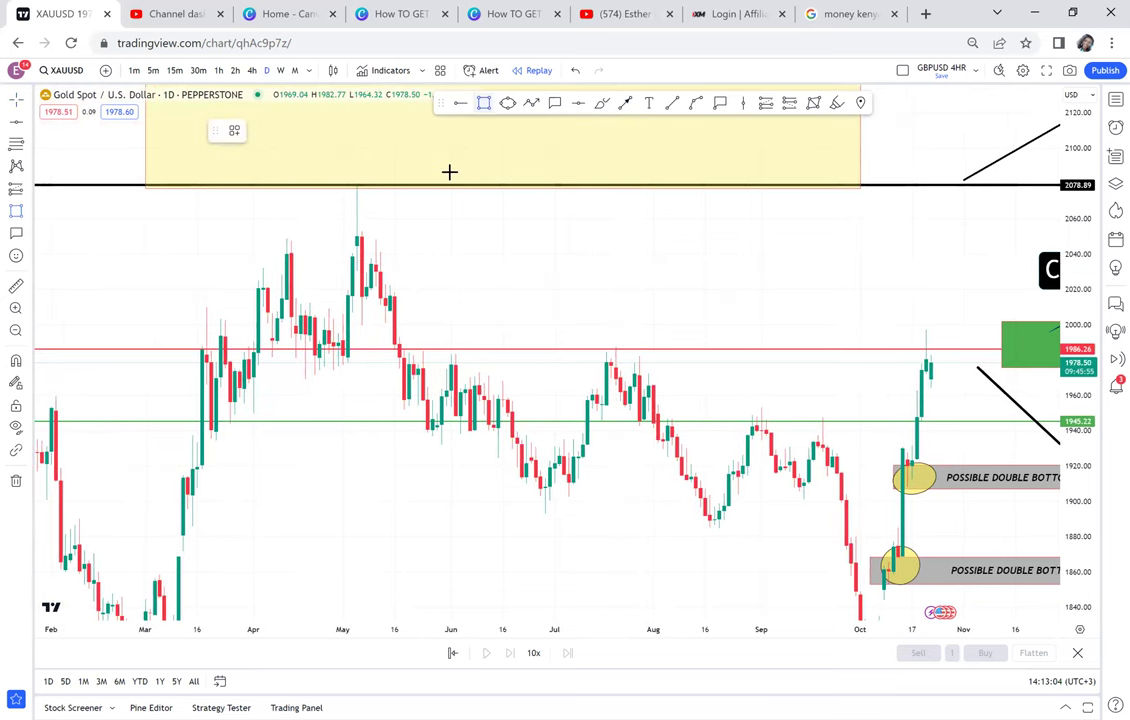
left_click(363, 287)
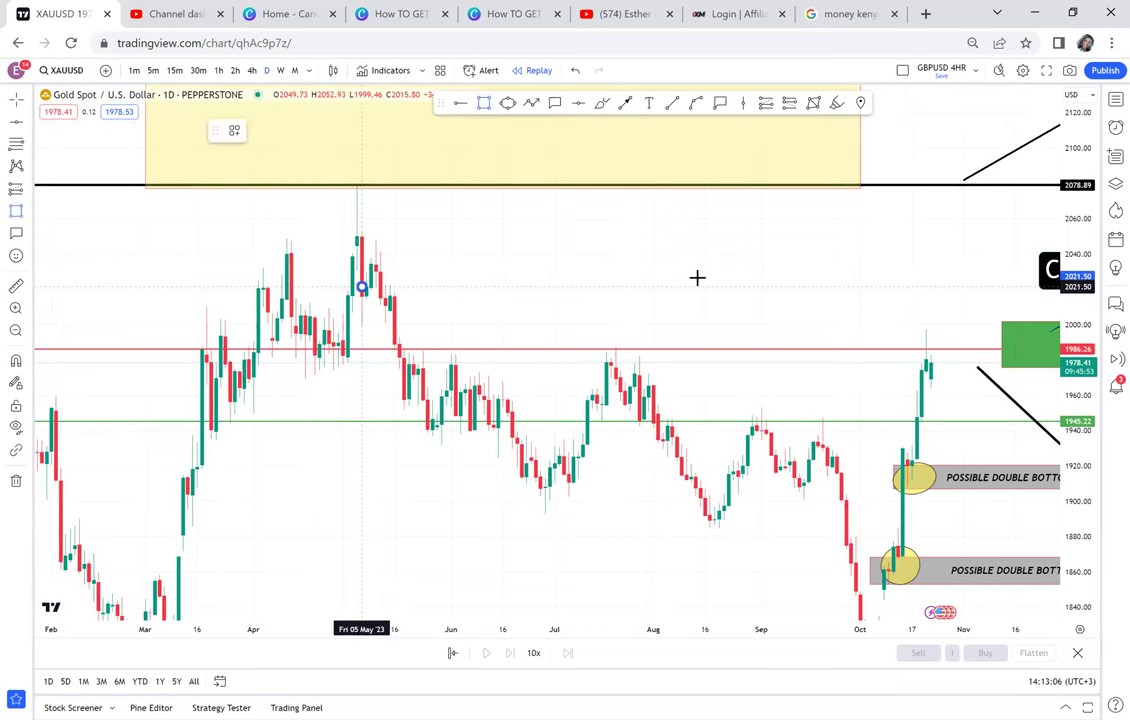
left_click_drag(850, 294, 953, 295)
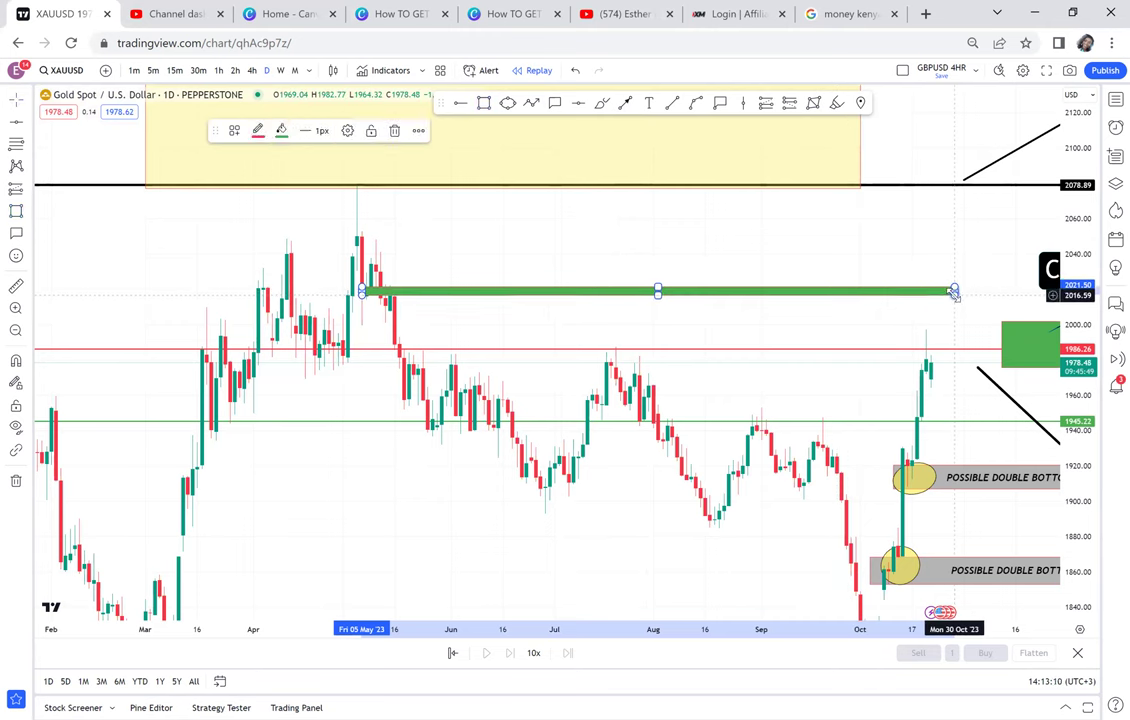
Step: Fill the thin rectangle with black at low opacity and deselect it
left_click(283, 136)
left_click_drag(326, 328, 266, 288)
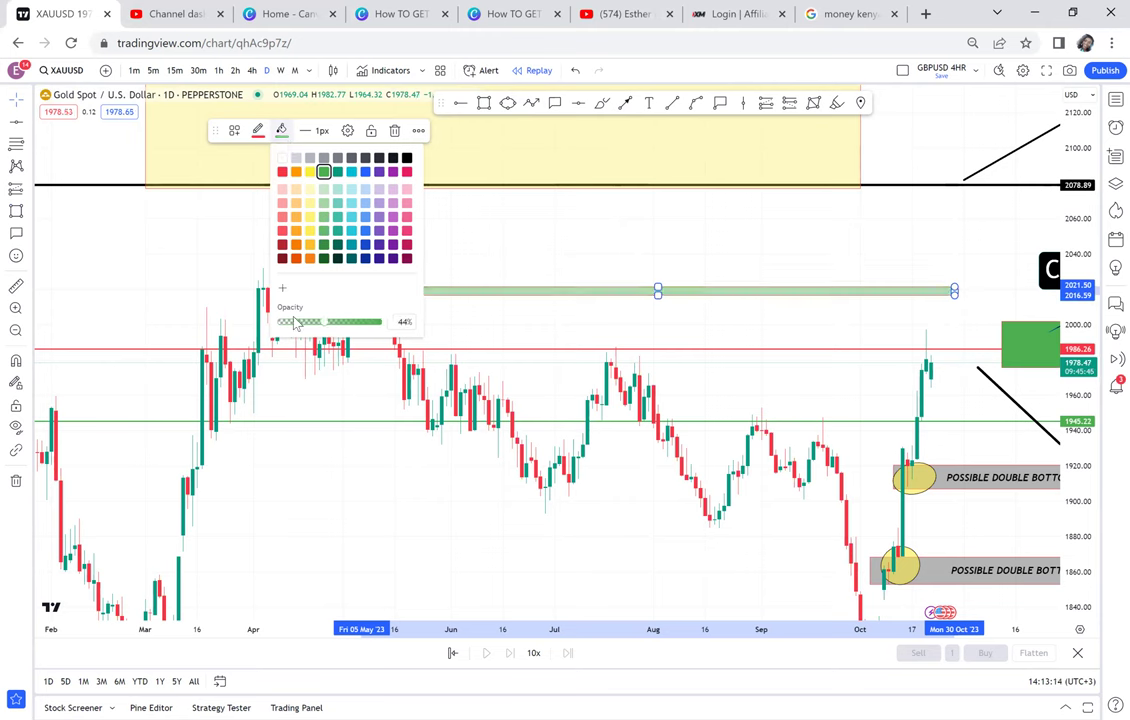
left_click(408, 161)
left_click(569, 315)
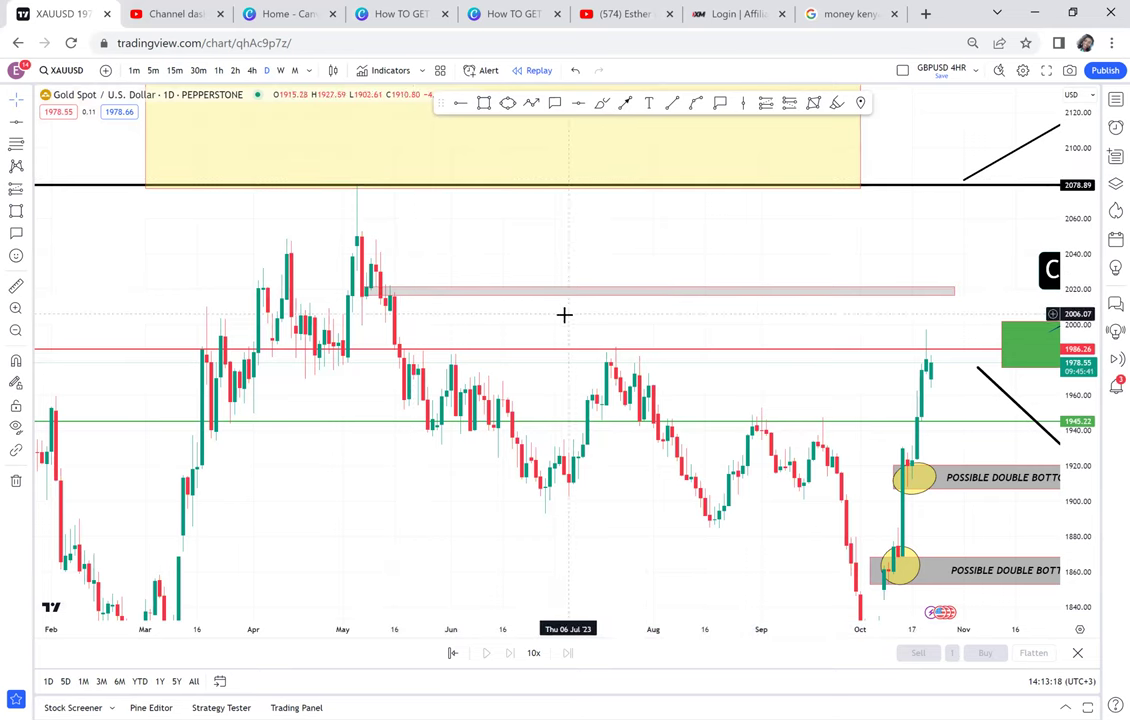
Step: Draw an ellipse around the mid-May 2023 candles where they meet the thin grey rectangle
left_click_drag(559, 316, 430, 308)
left_click(506, 104)
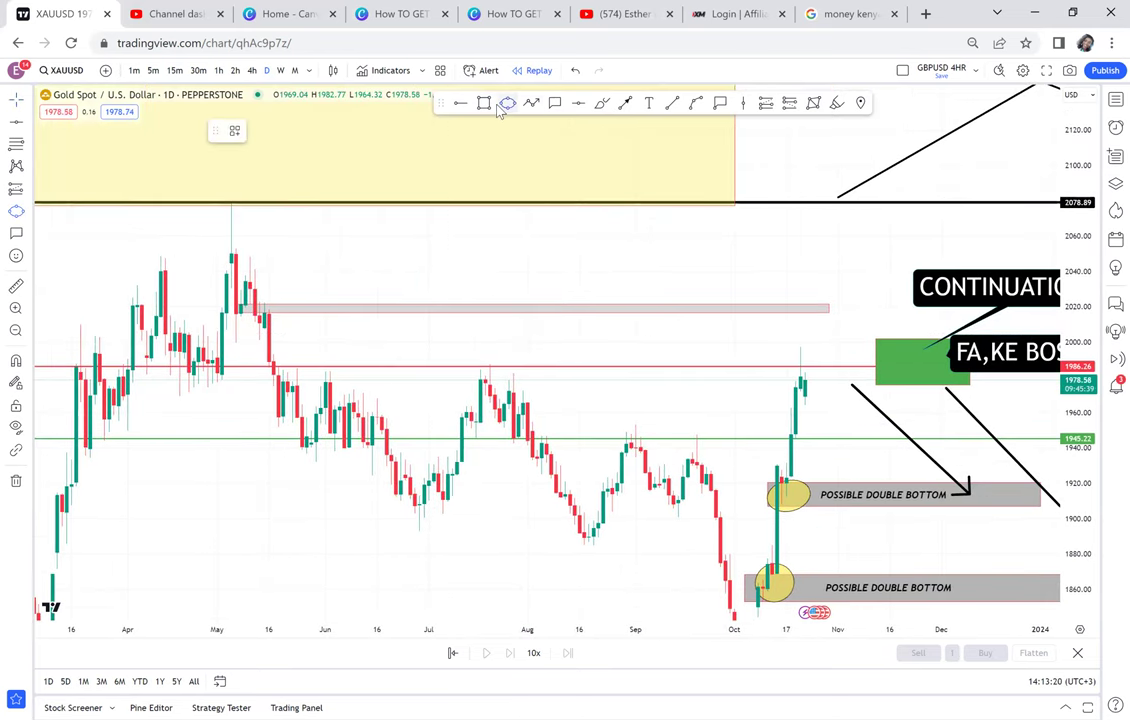
left_click(255, 319)
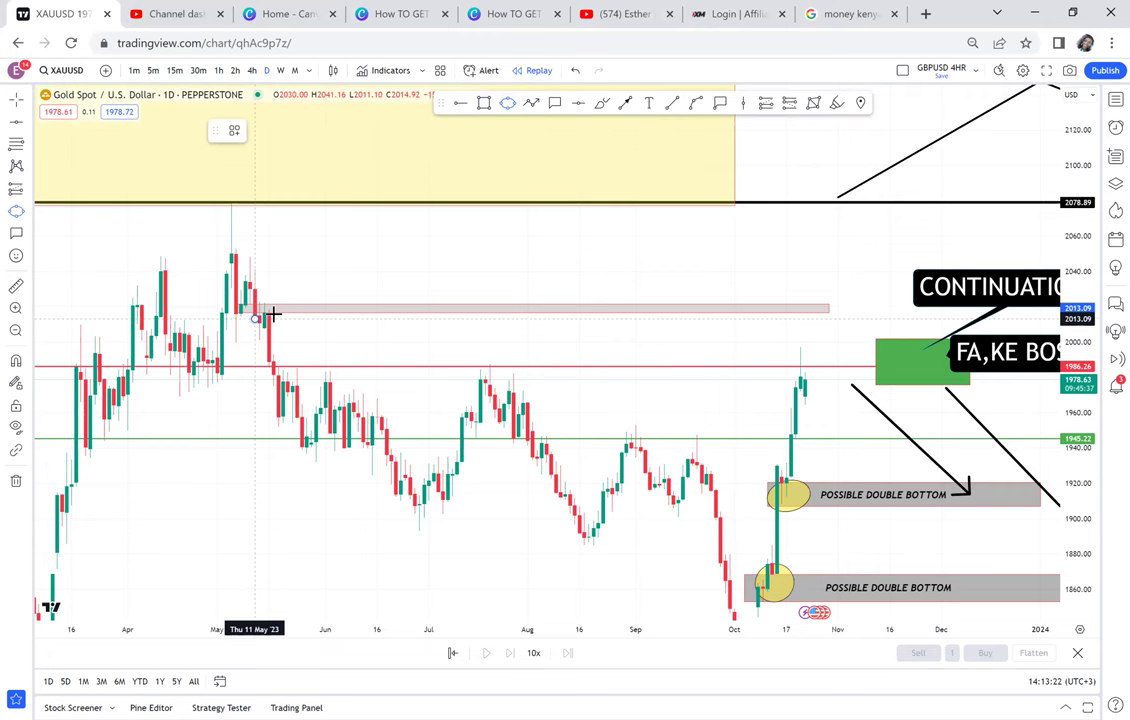
left_click(293, 301)
left_click(298, 314)
left_click(461, 262)
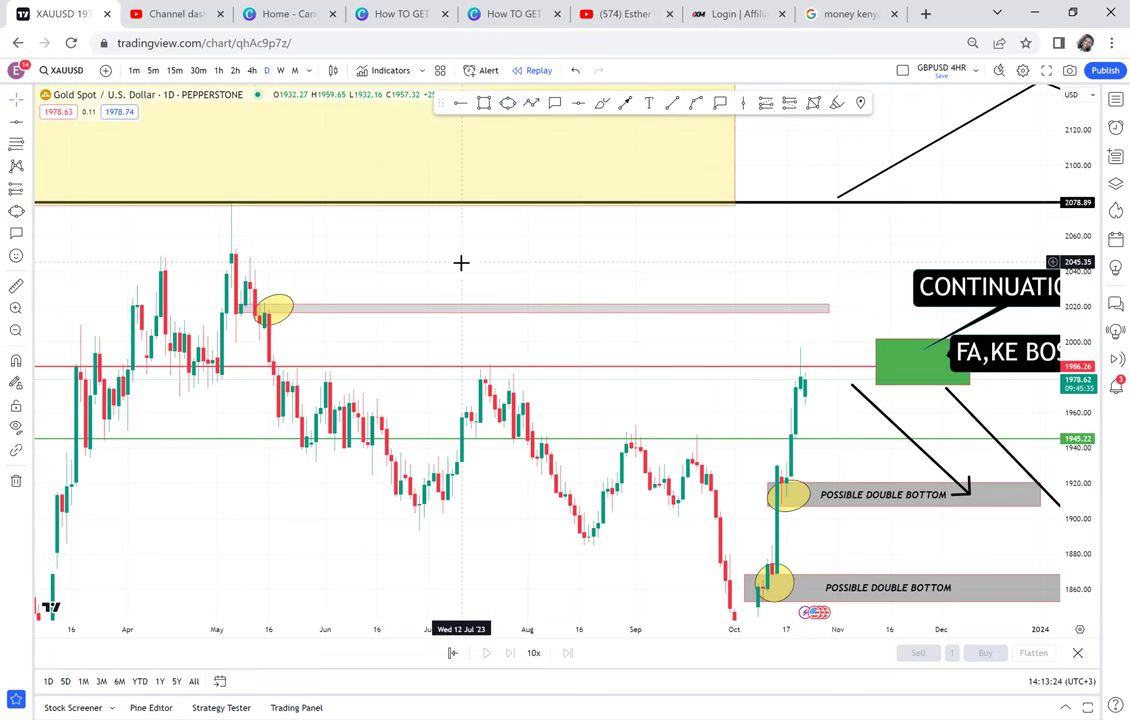
Step: Measure the price distance from the latest candle up to the lower edge of the thin grey rectangle
left_click(7, 289)
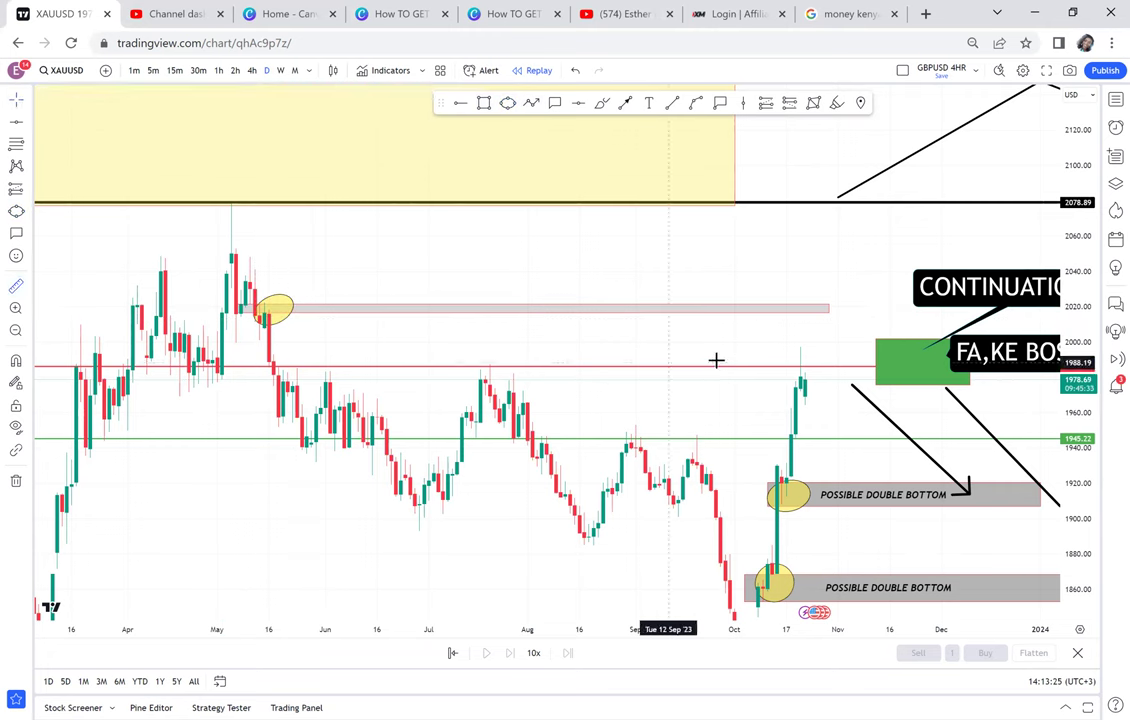
left_click(805, 379)
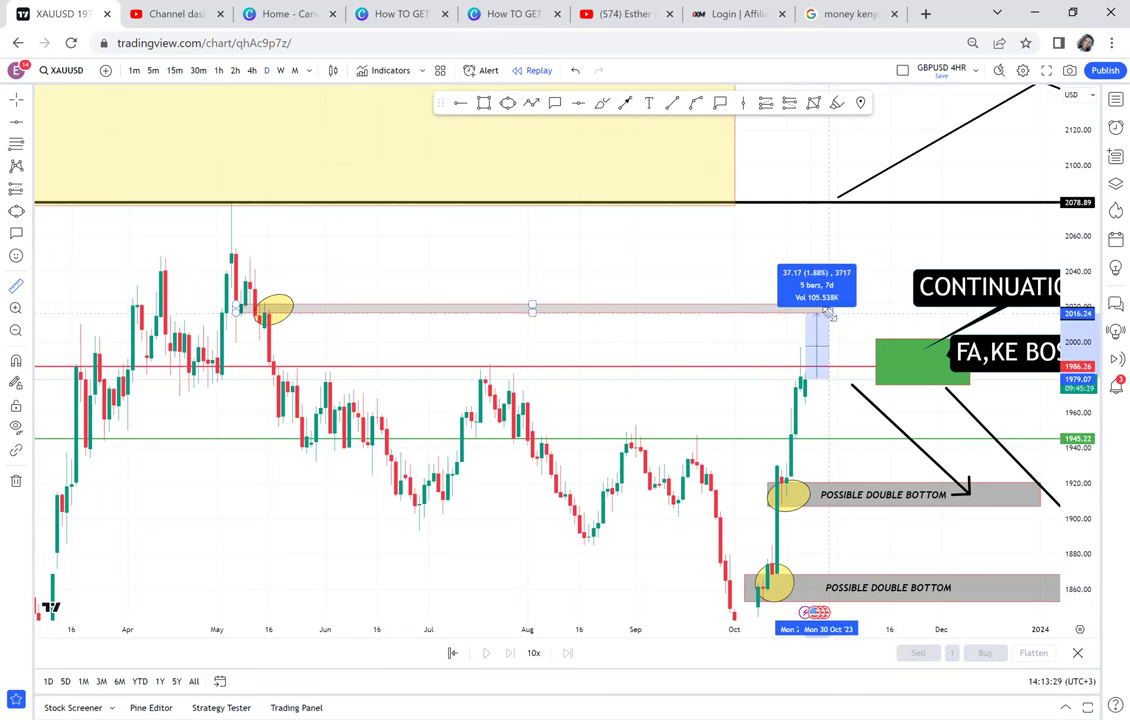
left_click(828, 313)
left_click_drag(873, 333, 842, 330)
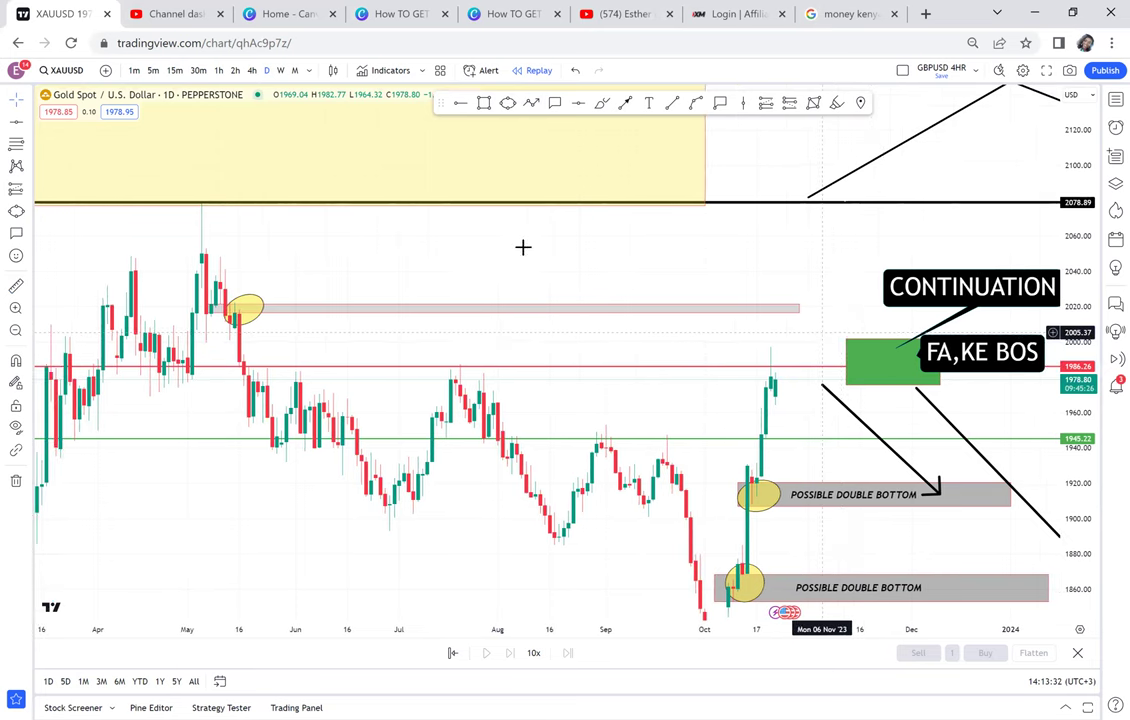
Step: On the weekly timeframe, enlarge the thin grey rectangle upward to about 2032 and back to about late March 2023
left_click(282, 71)
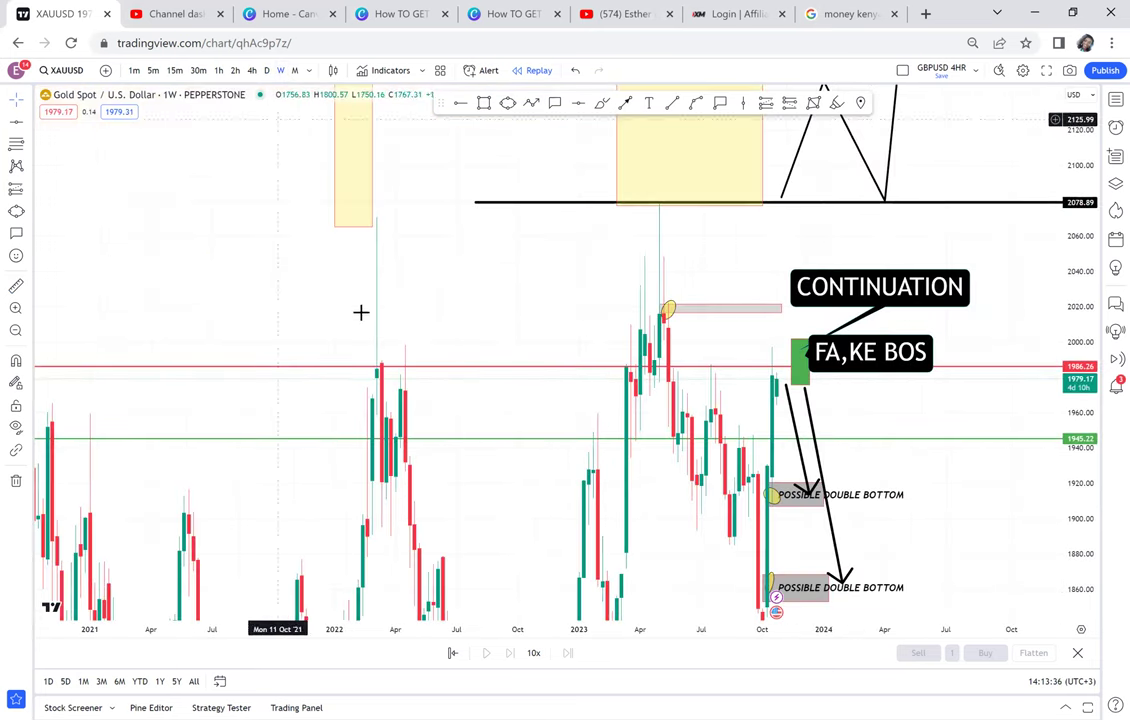
scroll(228, 303, "up", 5)
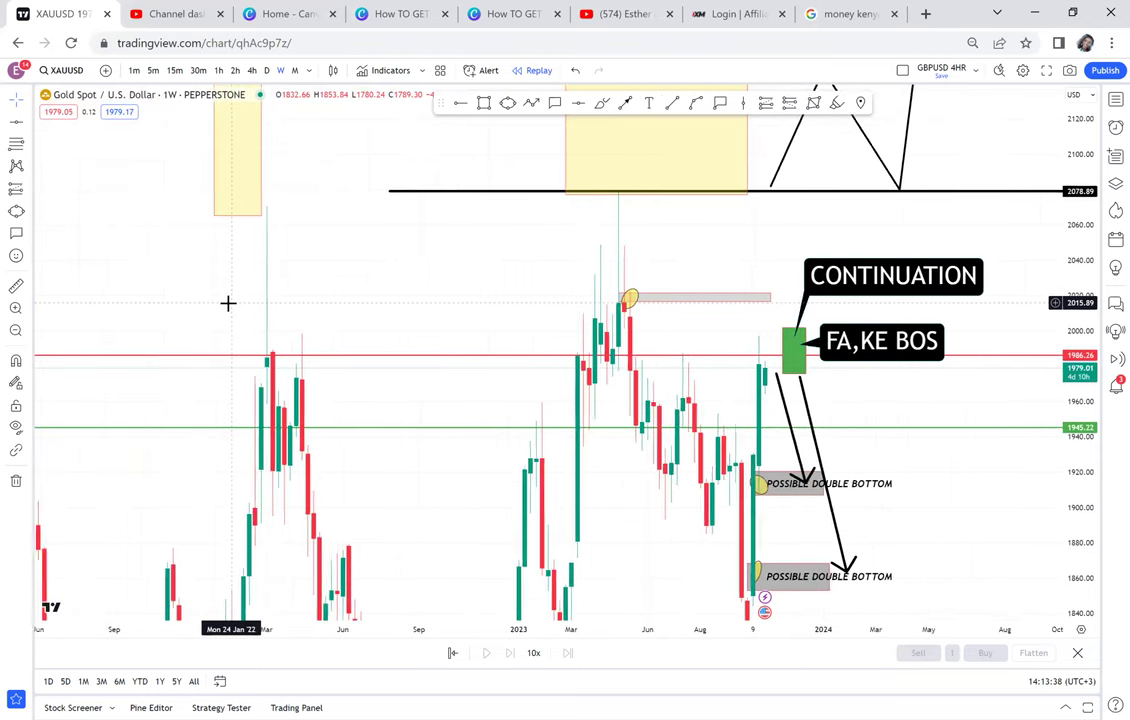
scroll(228, 303, "up", 1)
left_click_drag(724, 315, 494, 300)
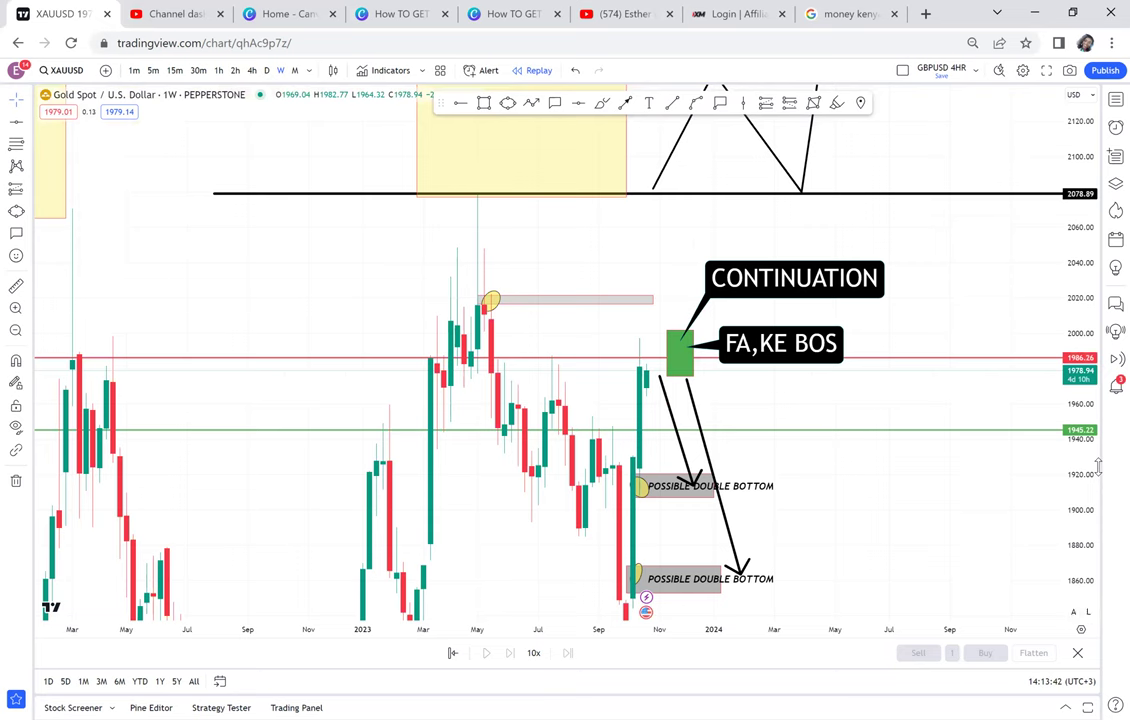
left_click_drag(1092, 398, 1058, 298)
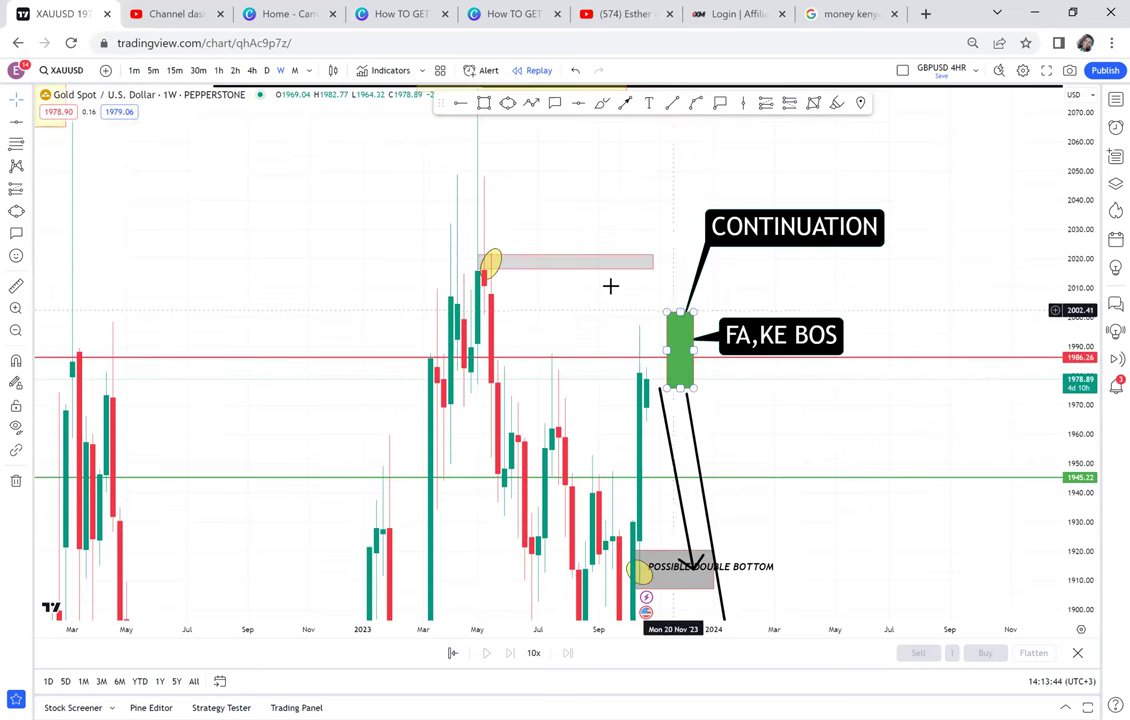
scroll(611, 286, "up", 1)
scroll(611, 286, "up", 1)
left_click_drag(454, 261, 418, 226)
left_click(573, 329)
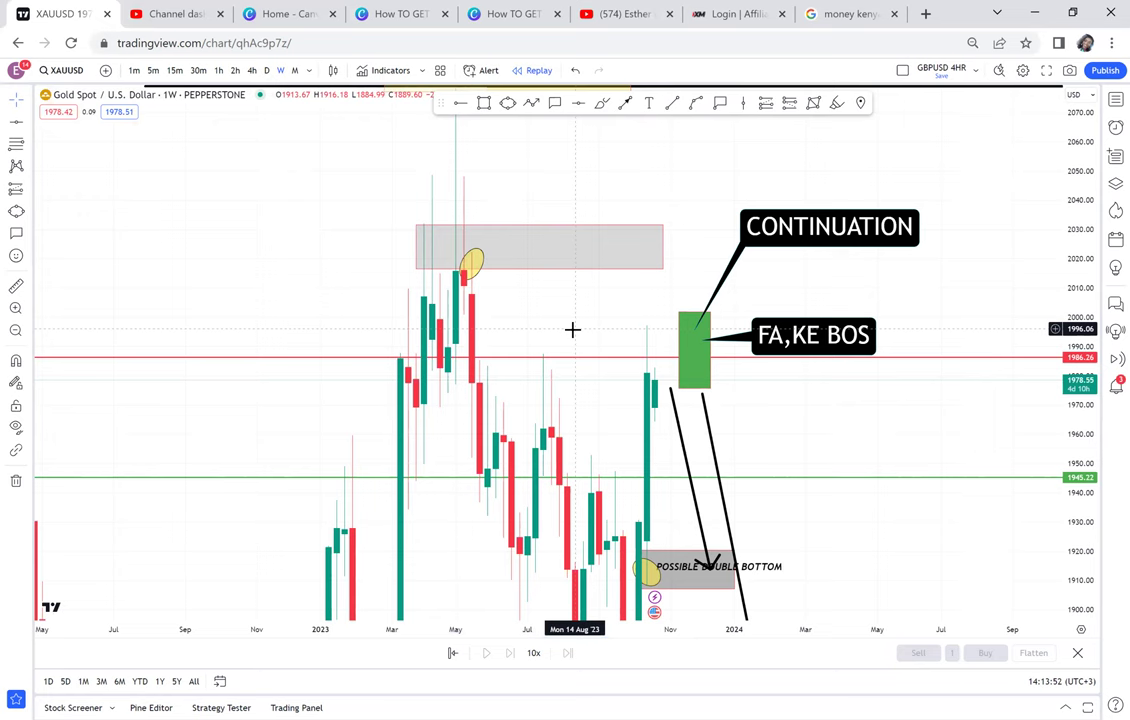
Step: Examine the enlarged grey zone against the latest candles on the weekly and daily timeframes
scroll(573, 329, "down", 2)
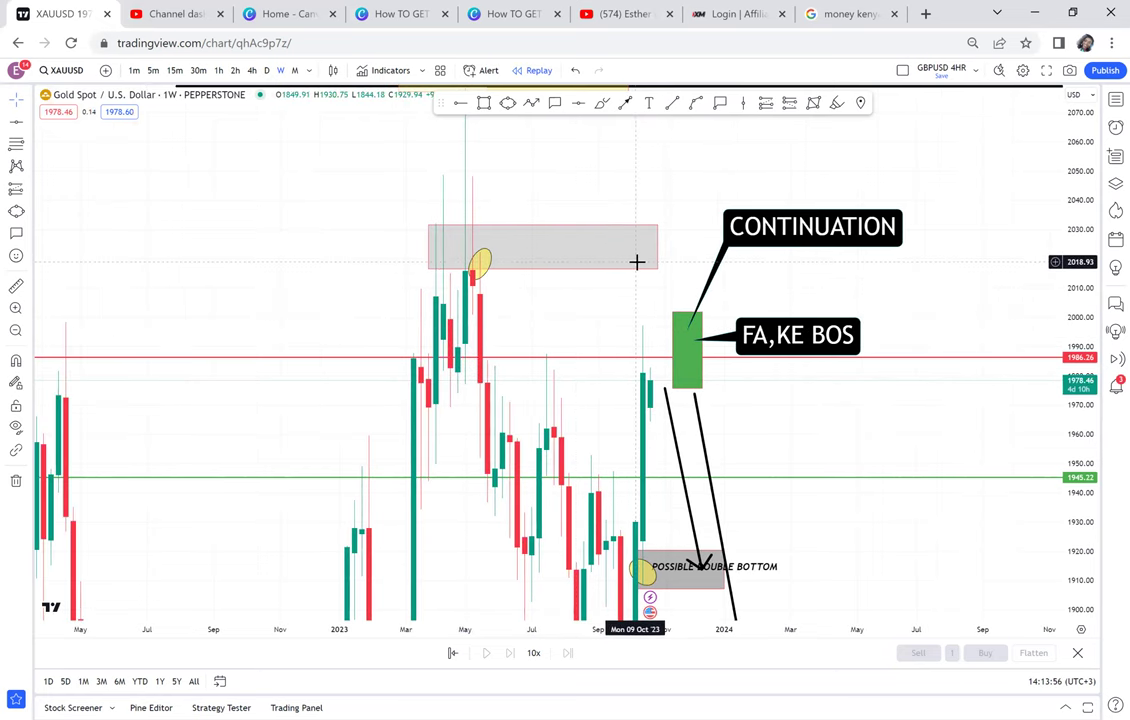
left_click_drag(787, 510, 797, 351)
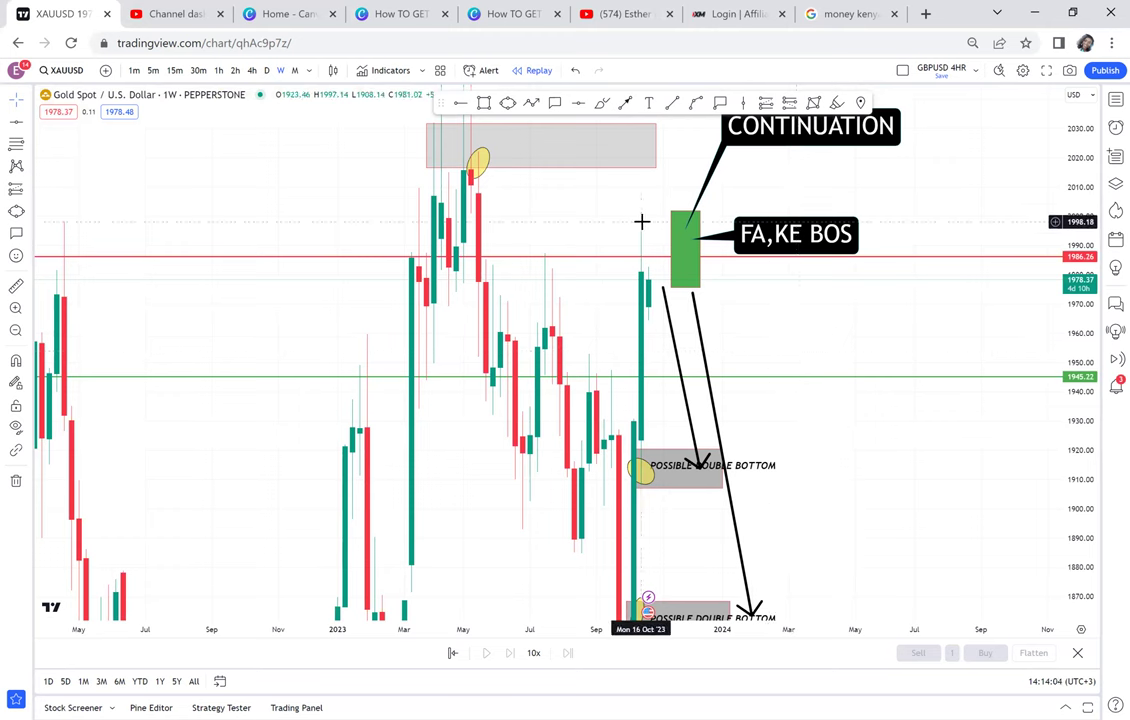
left_click(267, 71)
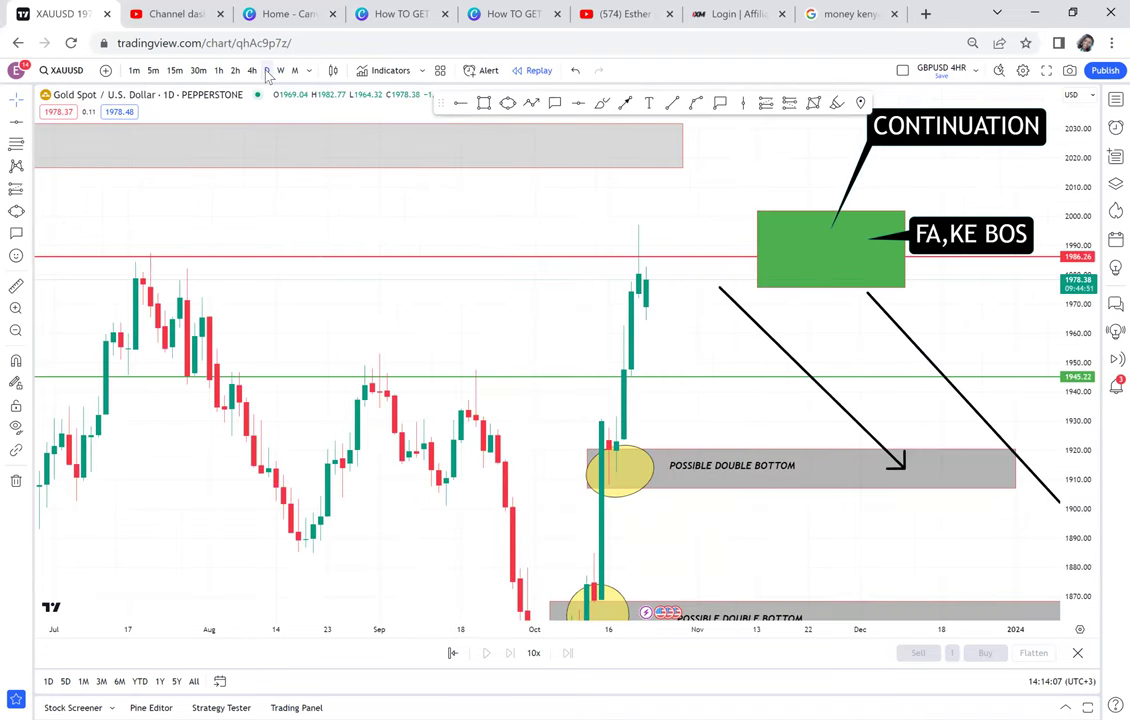
scroll(333, 264, "down", 2)
scroll(333, 264, "down", 2)
left_click_drag(252, 213, 690, 269)
left_click(390, 222)
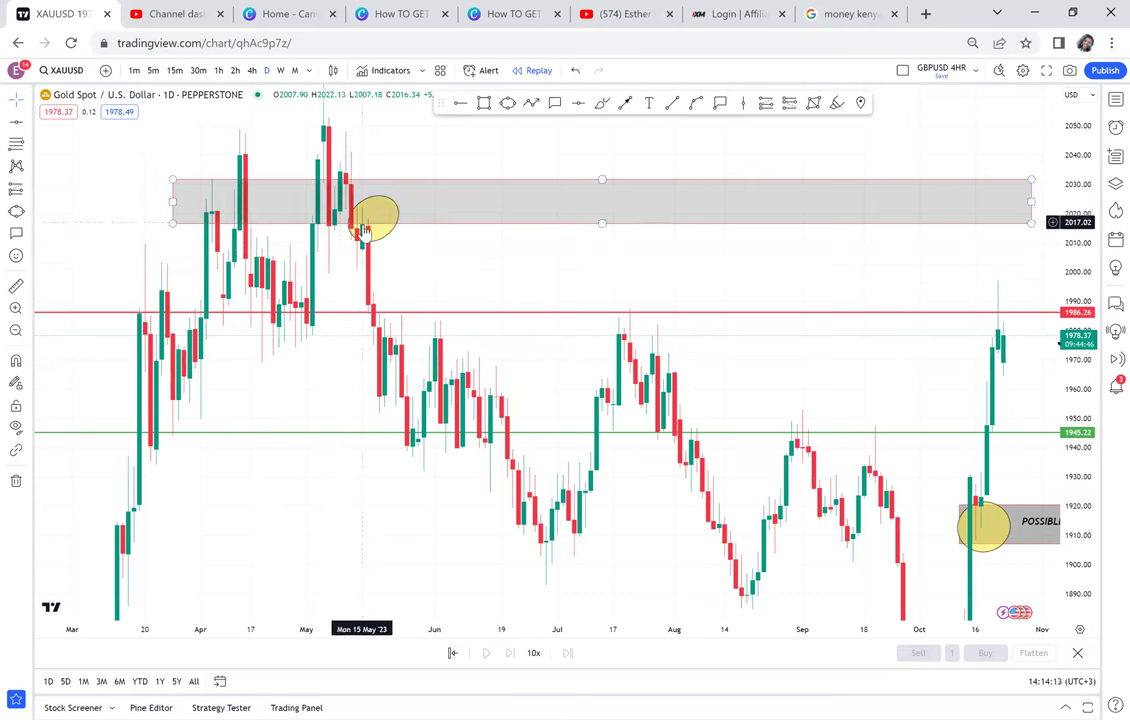
Step: Shrink the enlarged grey rectangle to a top of 2022.11 and a start of 24 April 2023, and show it on the weekly timeframe
left_click(281, 72)
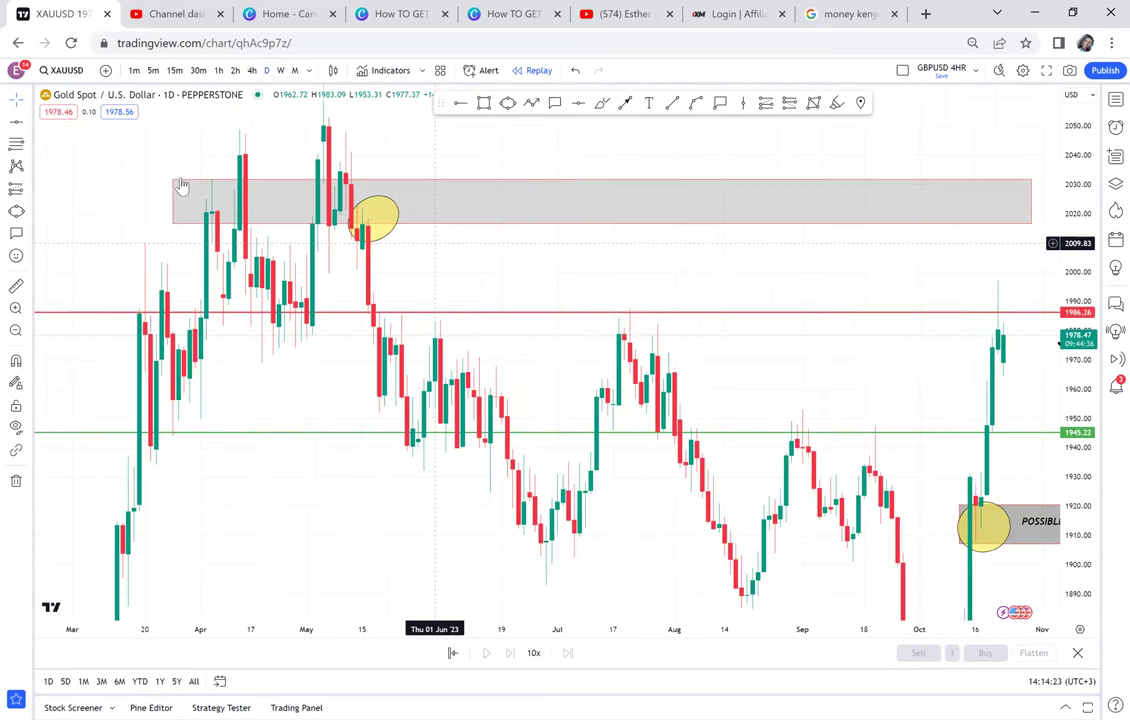
left_click_drag(253, 210, 284, 208)
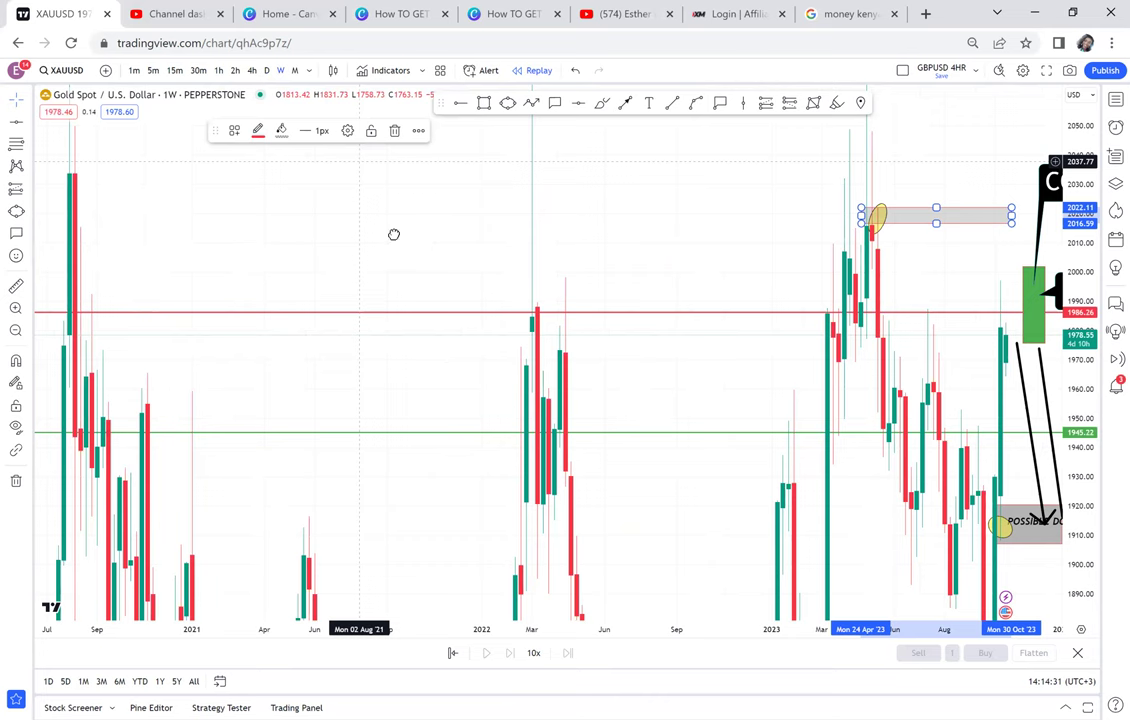
left_click_drag(394, 234, 156, 248)
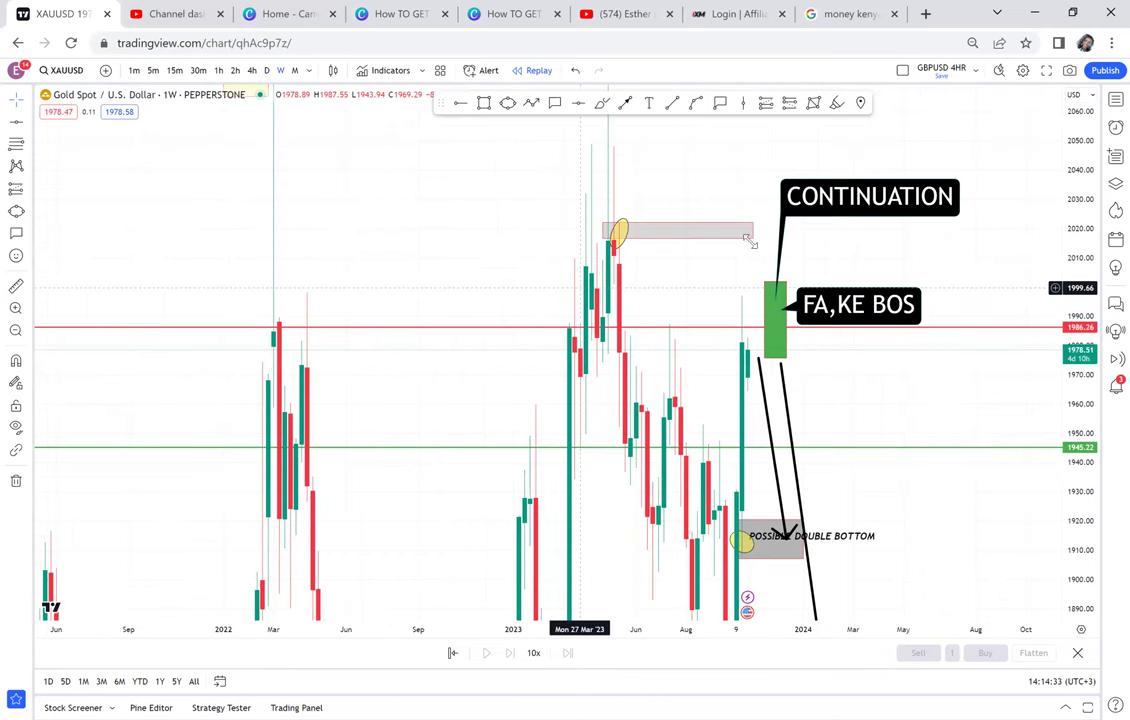
left_click(622, 237)
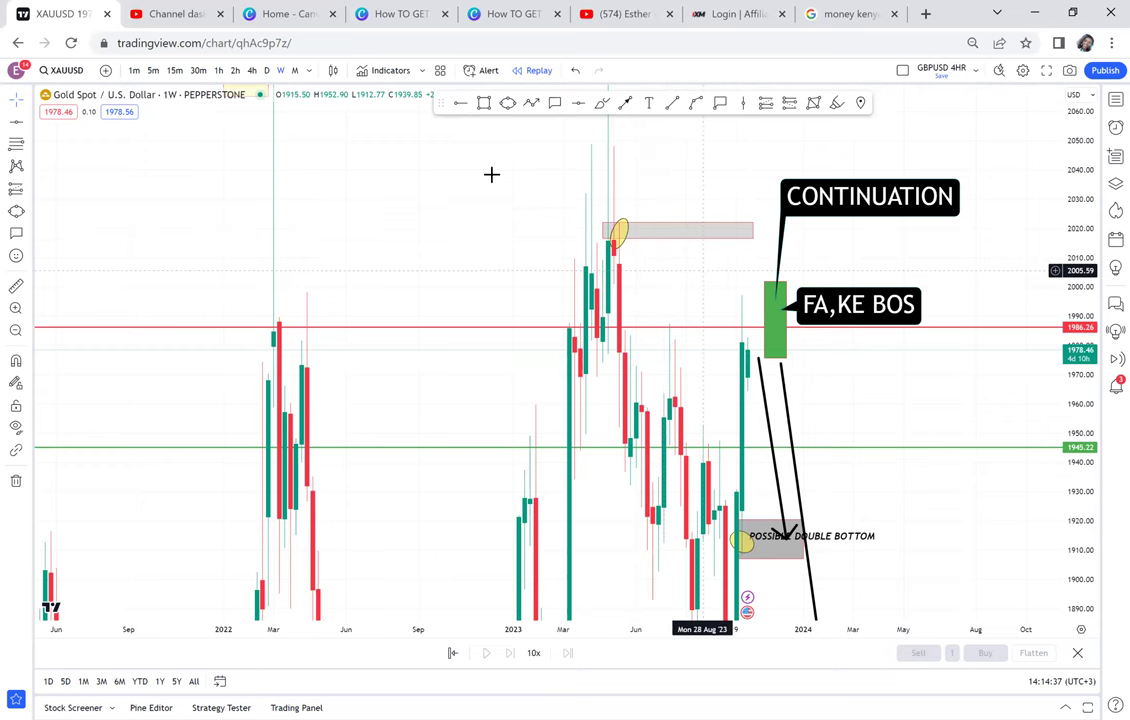
Step: Switch to the 4-hour timeframe and examine the circled mid-May 2023 price action inside the grey zone
left_click(267, 70)
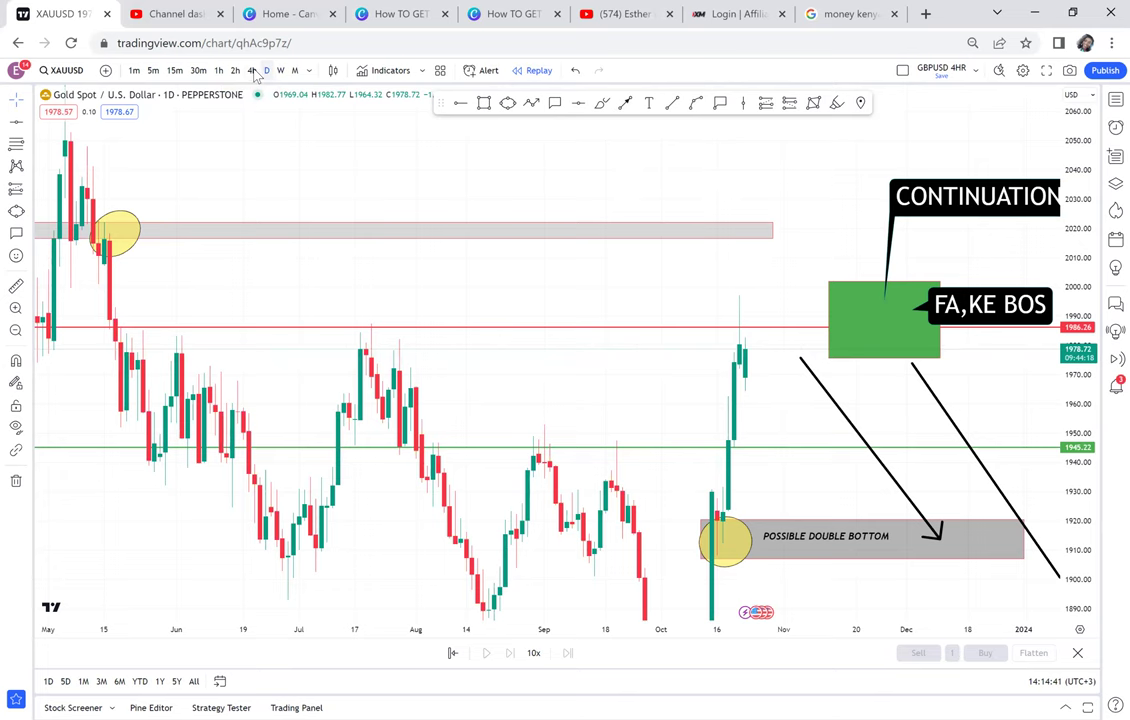
left_click(253, 72)
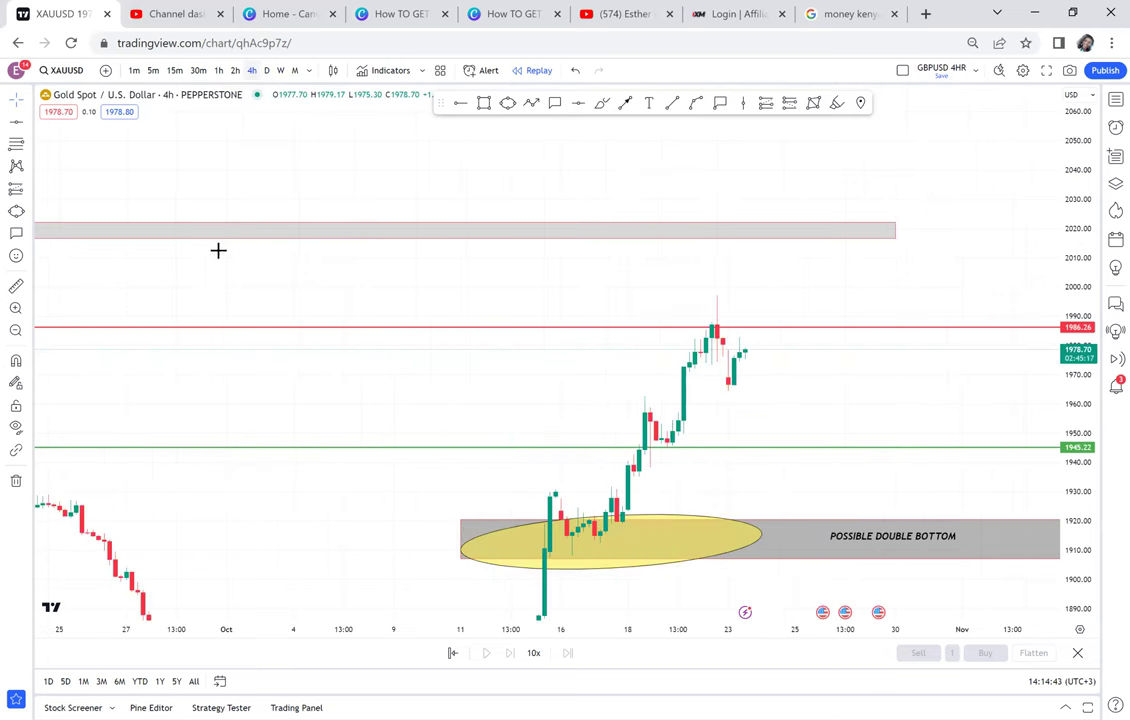
left_click_drag(715, 249, 746, 258)
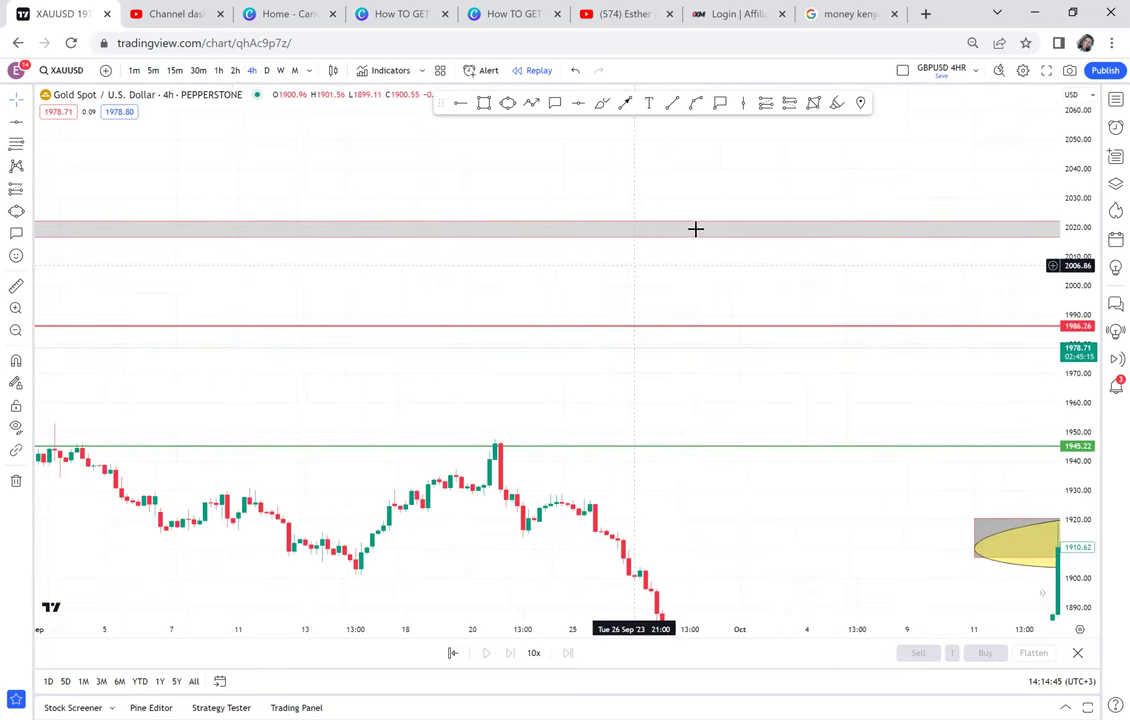
scroll(695, 229, "left", 4)
scroll(695, 229, "left", 1)
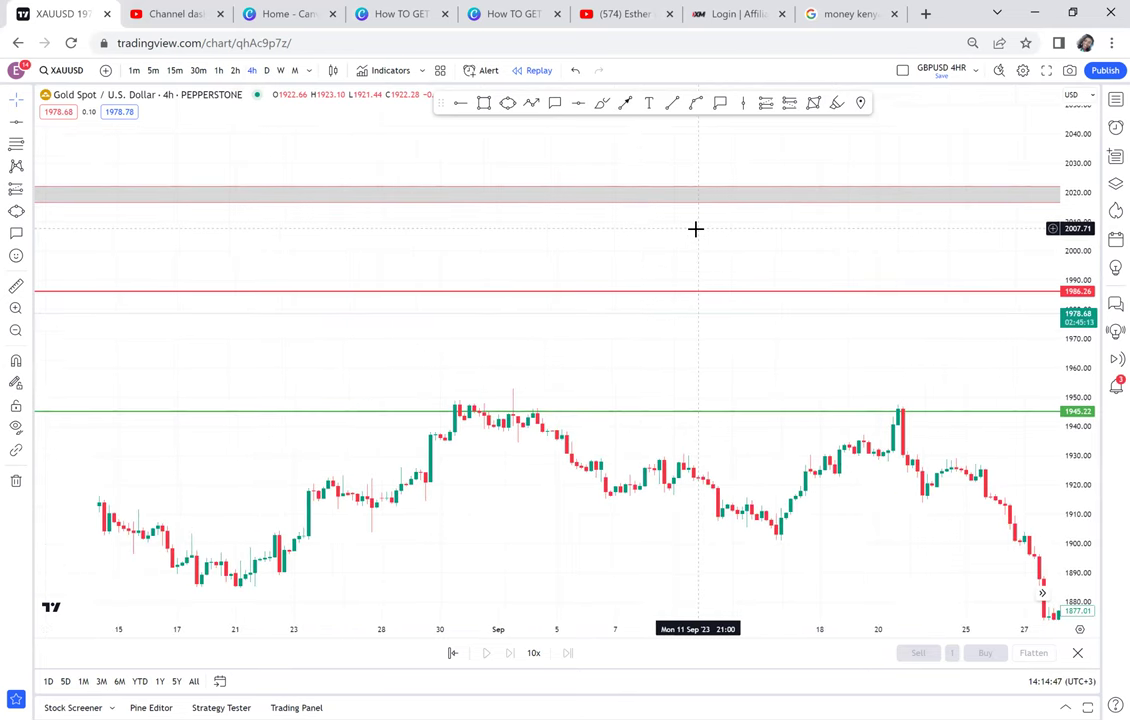
scroll(695, 229, "down", 2)
scroll(695, 229, "down", 1)
scroll(696, 229, "down", 1)
left_click_drag(696, 229, 918, 222)
left_click_drag(530, 260, 832, 259)
left_click_drag(435, 251, 772, 247)
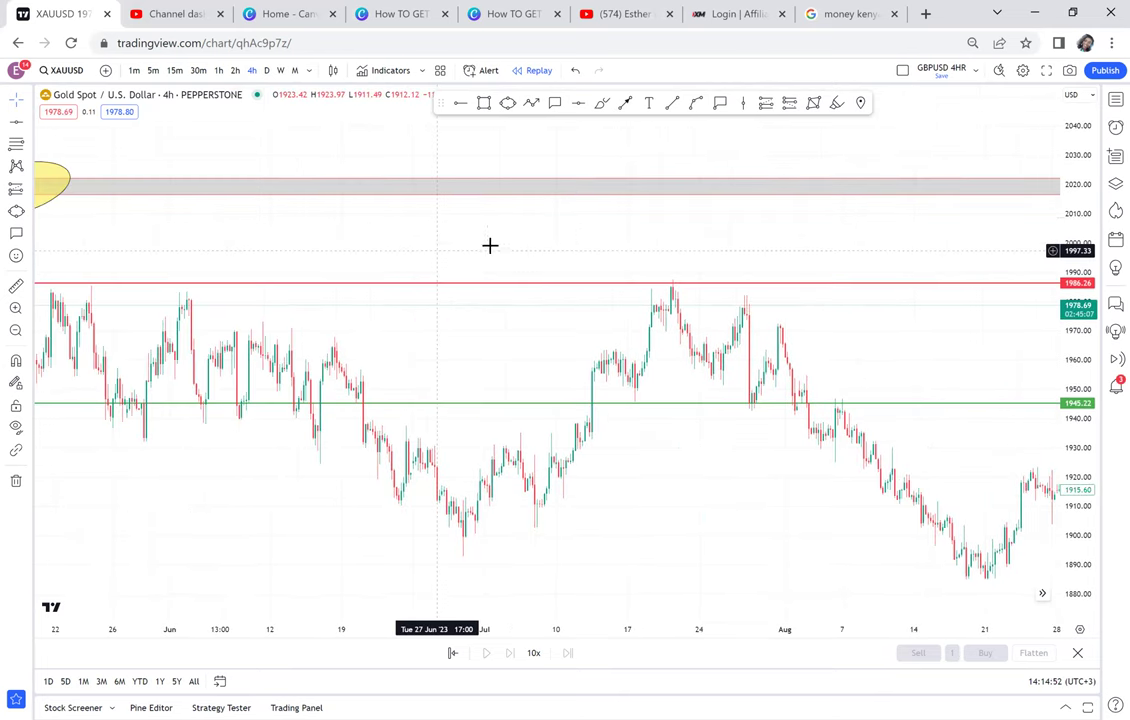
scroll(490, 245, "left", 3)
left_click_drag(508, 246, 595, 264)
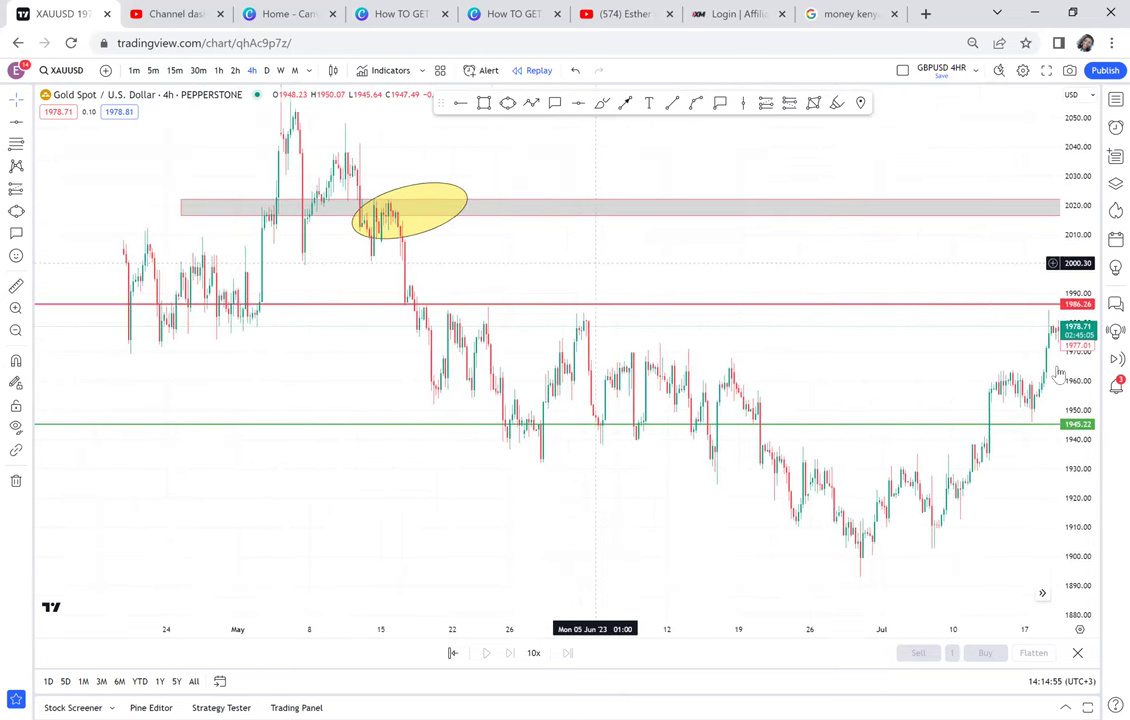
left_click_drag(1076, 343, 1072, 212)
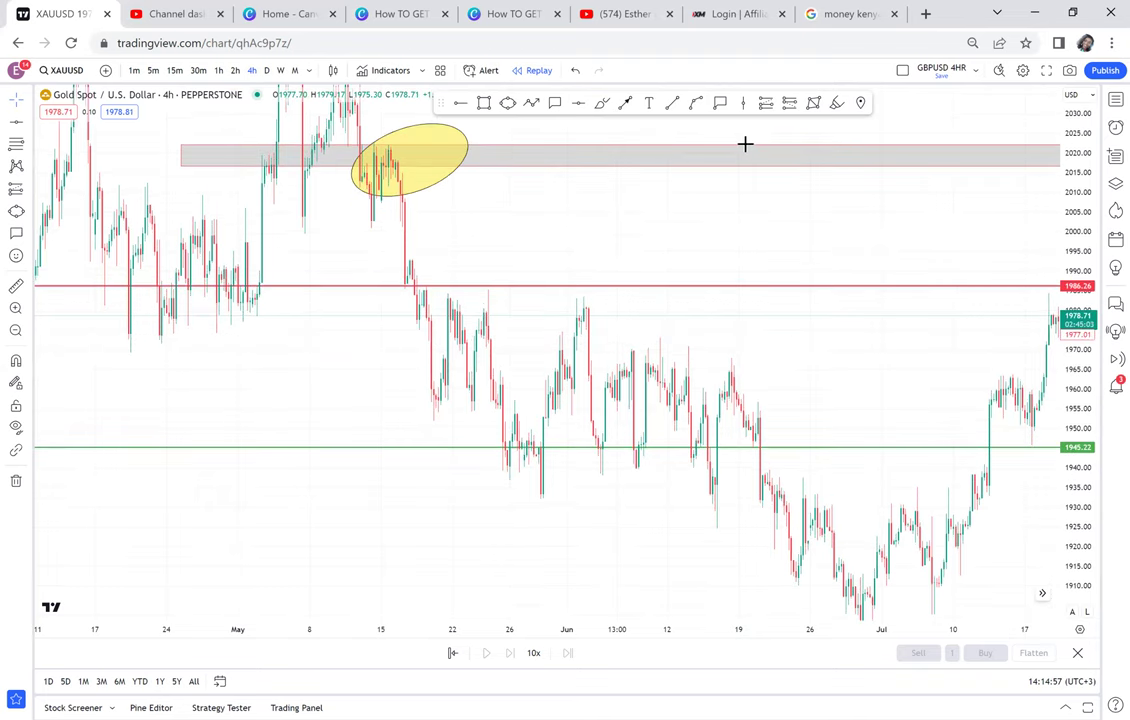
Step: Draw a black horizontal ray at 1992.63 starting at 12 May 2023, below the yellow-circled area
left_click_drag(745, 144, 748, 306)
scroll(748, 307, "up", 2)
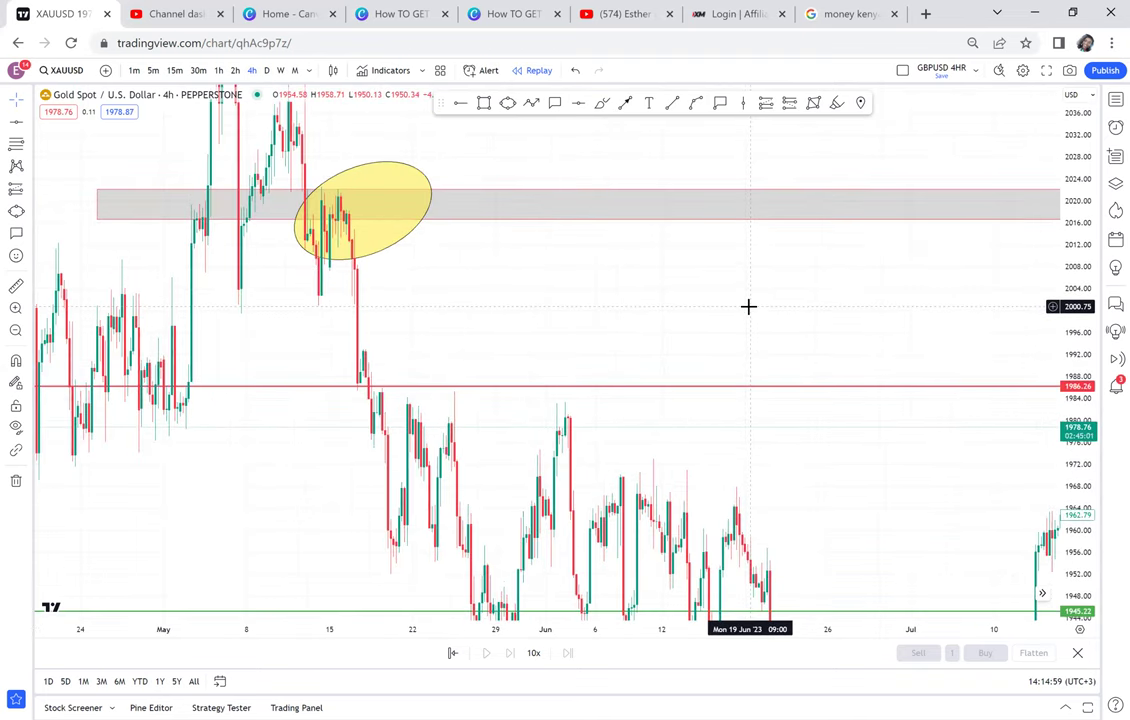
scroll(748, 306, "up", 1)
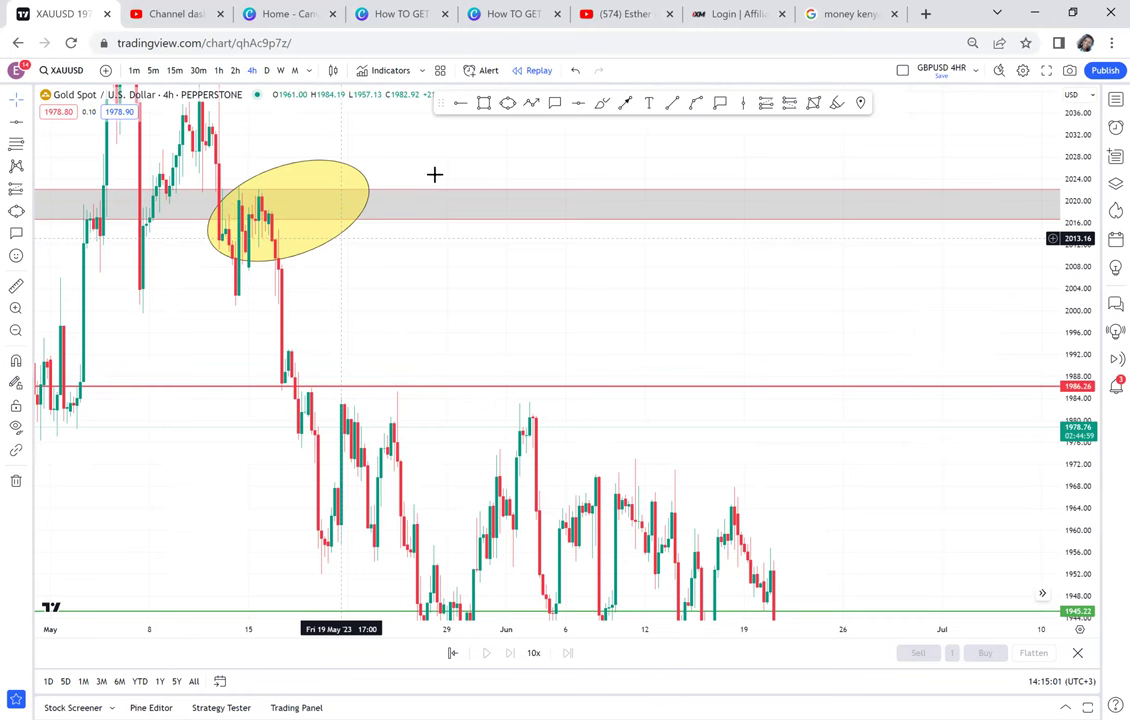
left_click(238, 351)
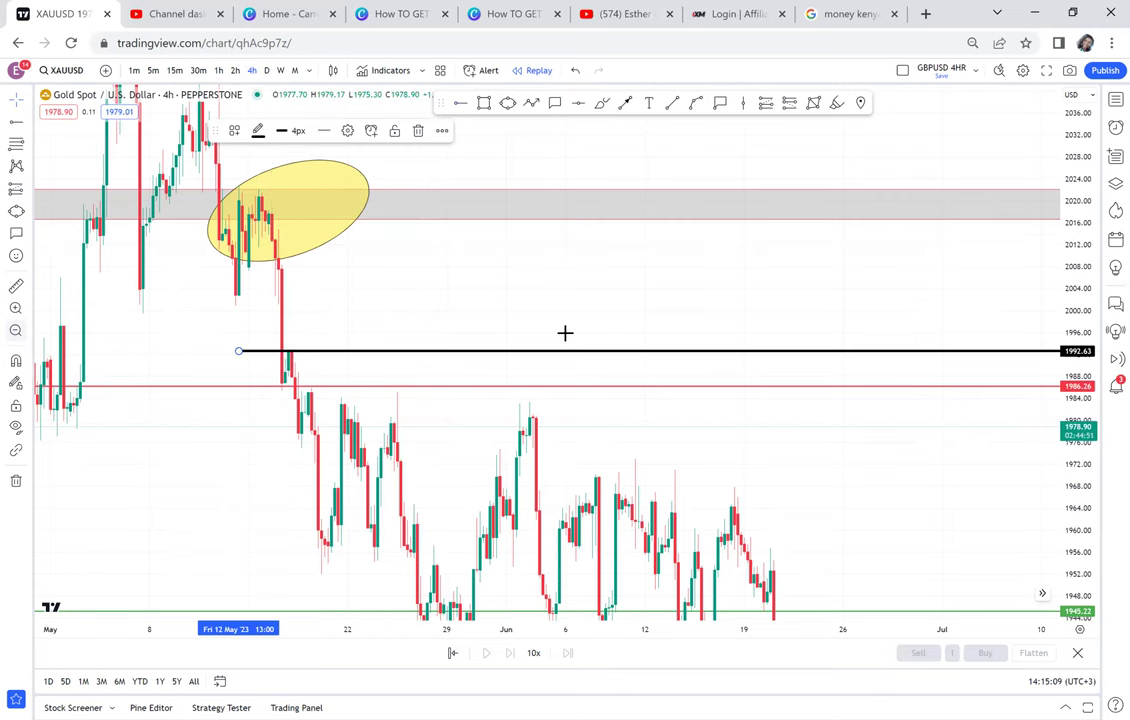
Step: Compare the black ray with the late-October 2023 candles, and delete the red horizontal line at 1986.26
left_click_drag(641, 329, 123, 301)
left_click_drag(730, 293, 156, 250)
left_click_drag(701, 250, 287, 245)
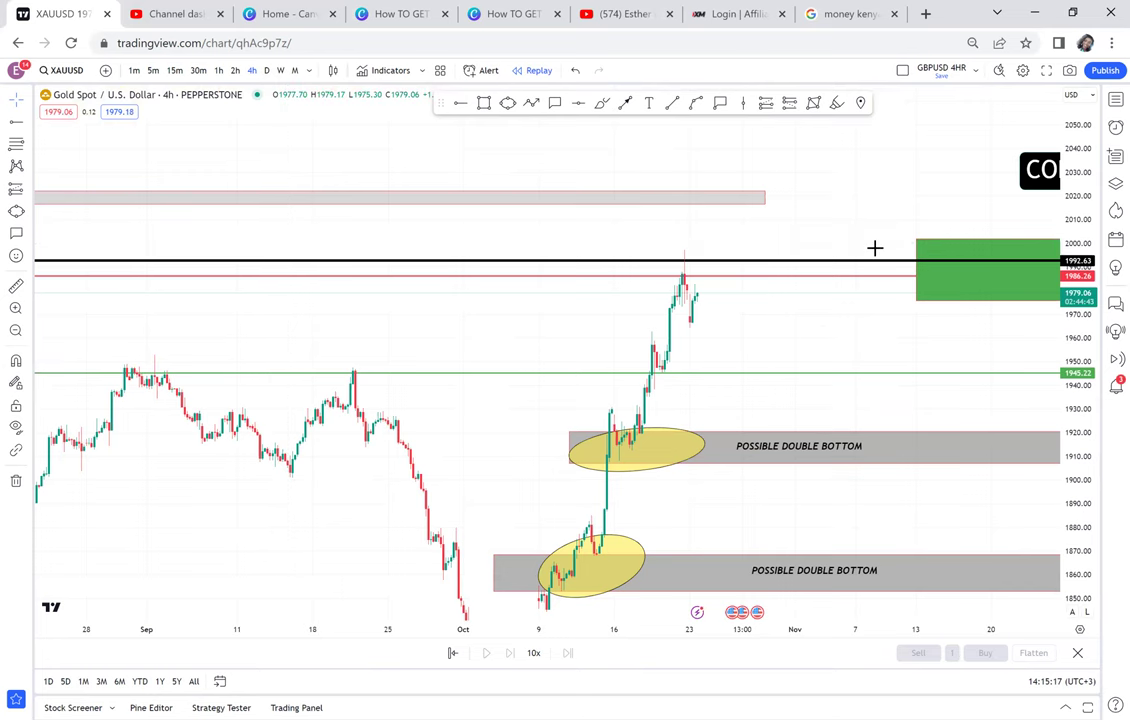
left_click_drag(868, 246, 1005, 412)
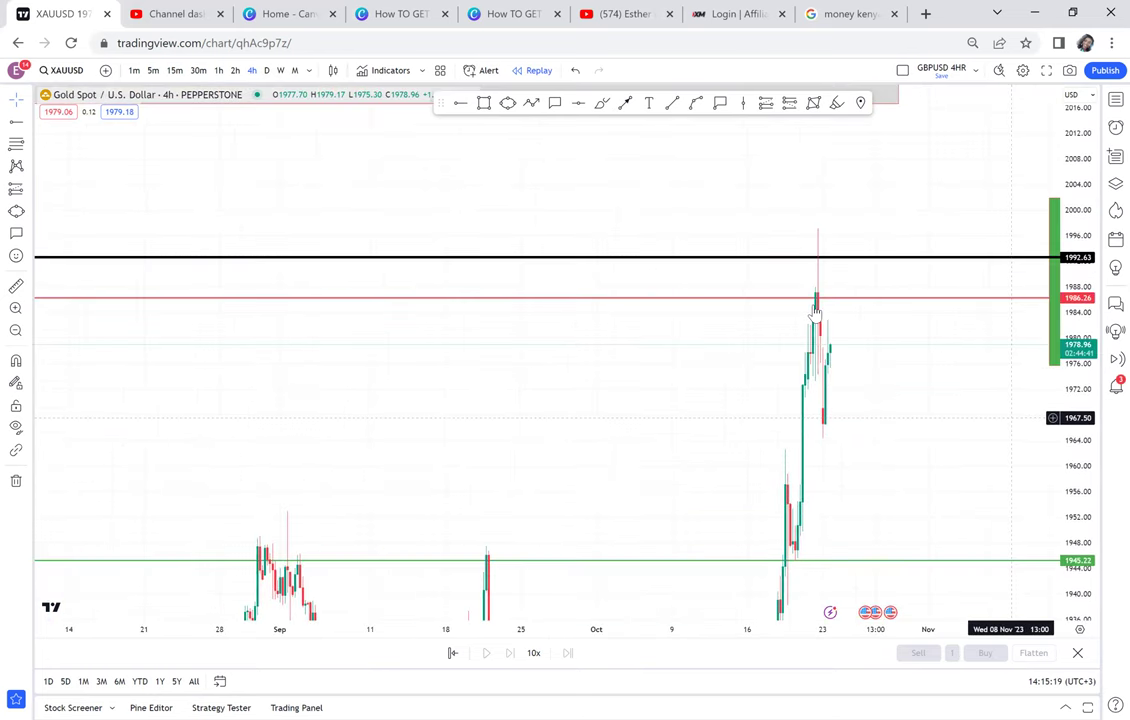
left_click_drag(492, 279, 549, 294)
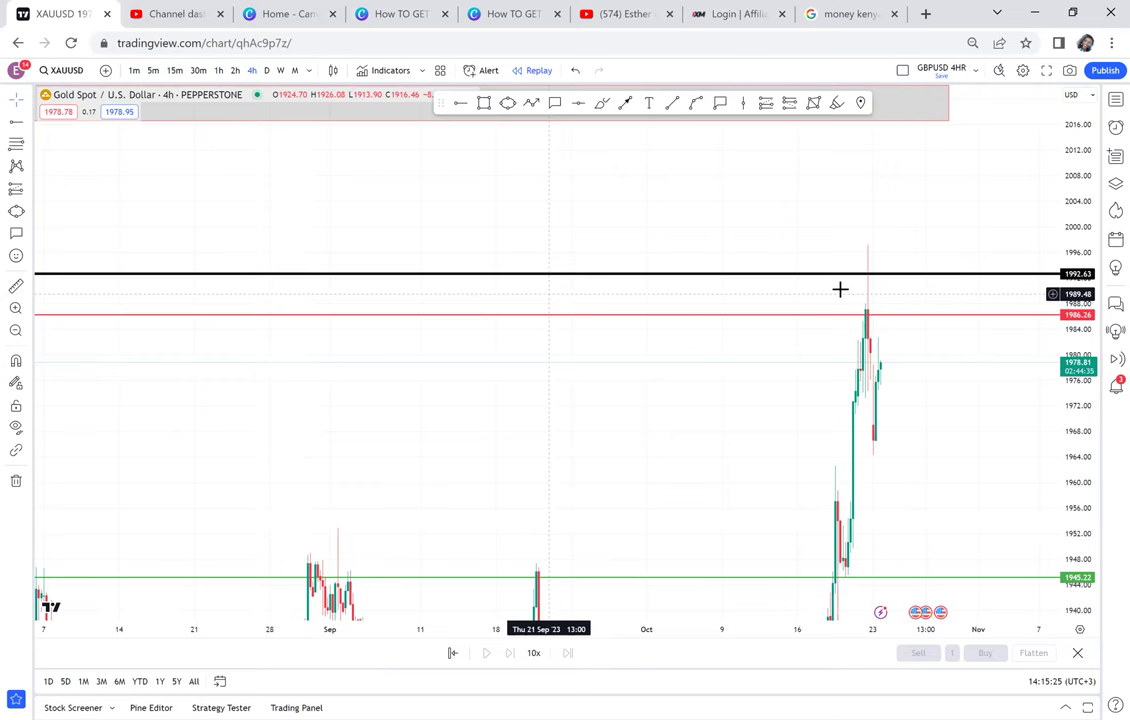
left_click_drag(506, 307, 967, 277)
left_click_drag(434, 245, 906, 184)
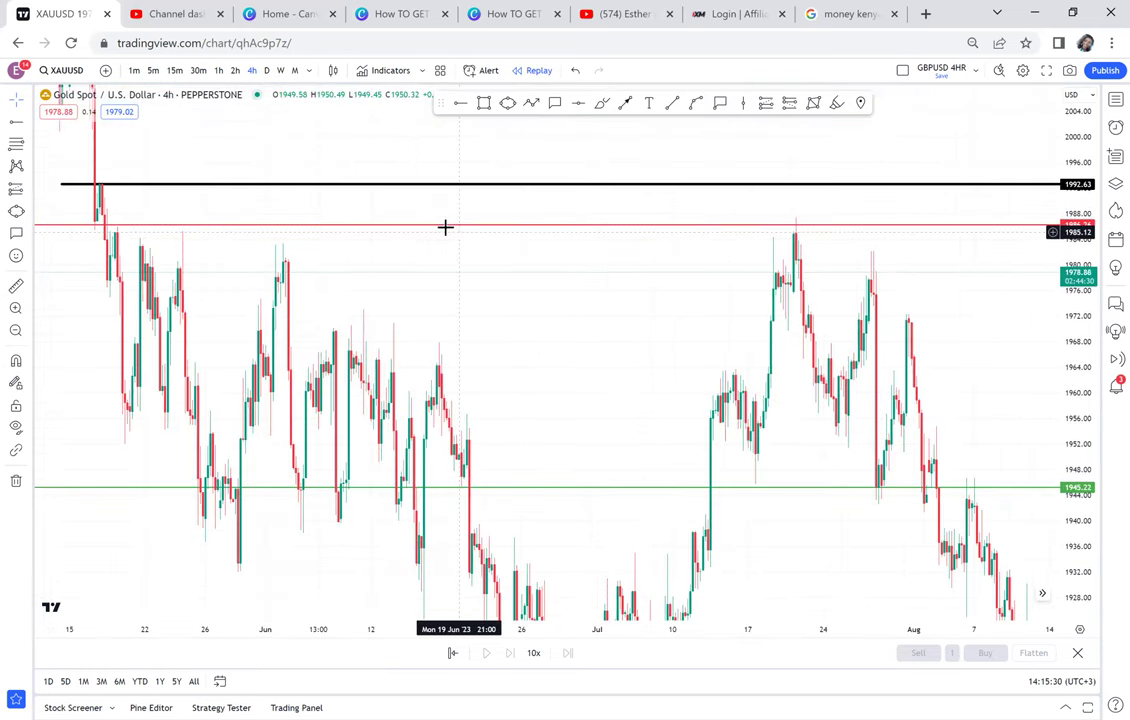
left_click(439, 229)
key("Delete")
Step: Add a second black horizontal ray at 1992.97 from 9 May 2023, along the mid-May wick tops
left_click_drag(280, 154, 660, 221)
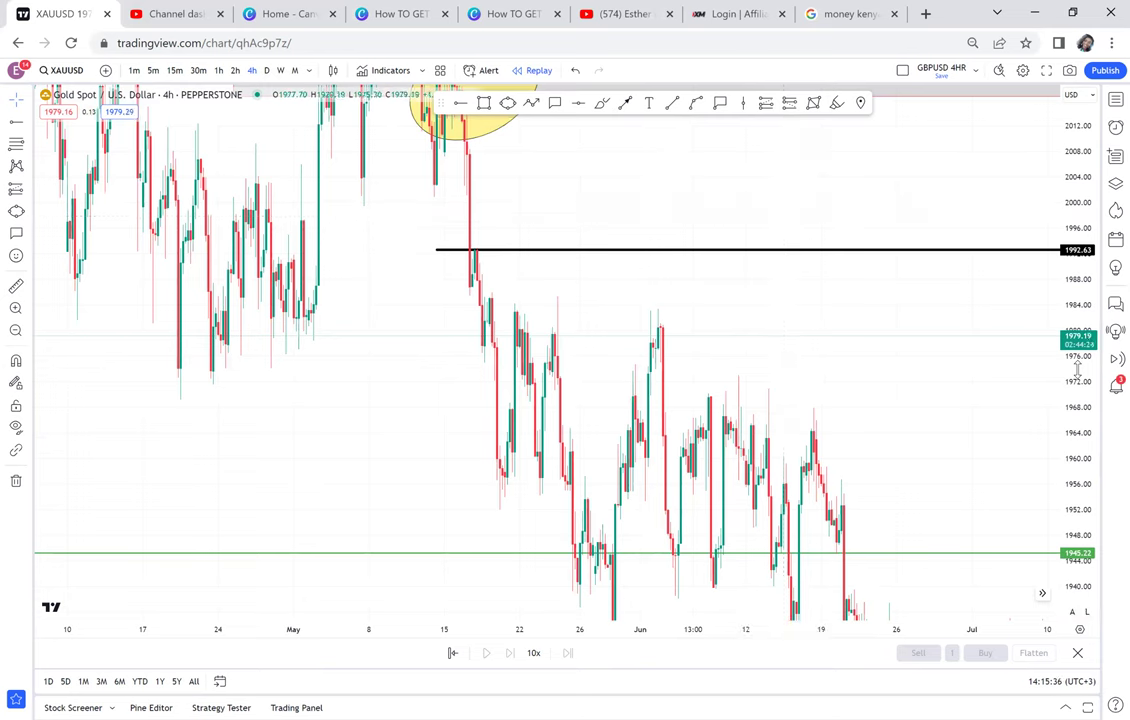
left_click_drag(1077, 368, 1067, 109)
left_click_drag(776, 201, 807, 316)
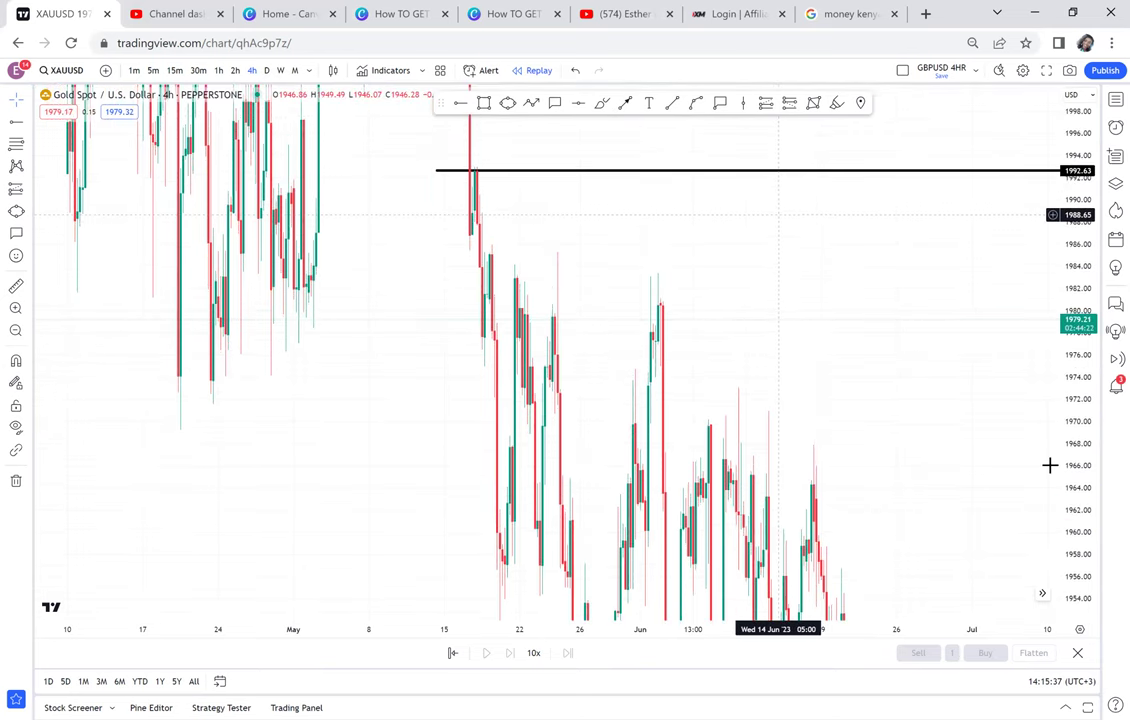
left_click_drag(1084, 470, 1062, 190)
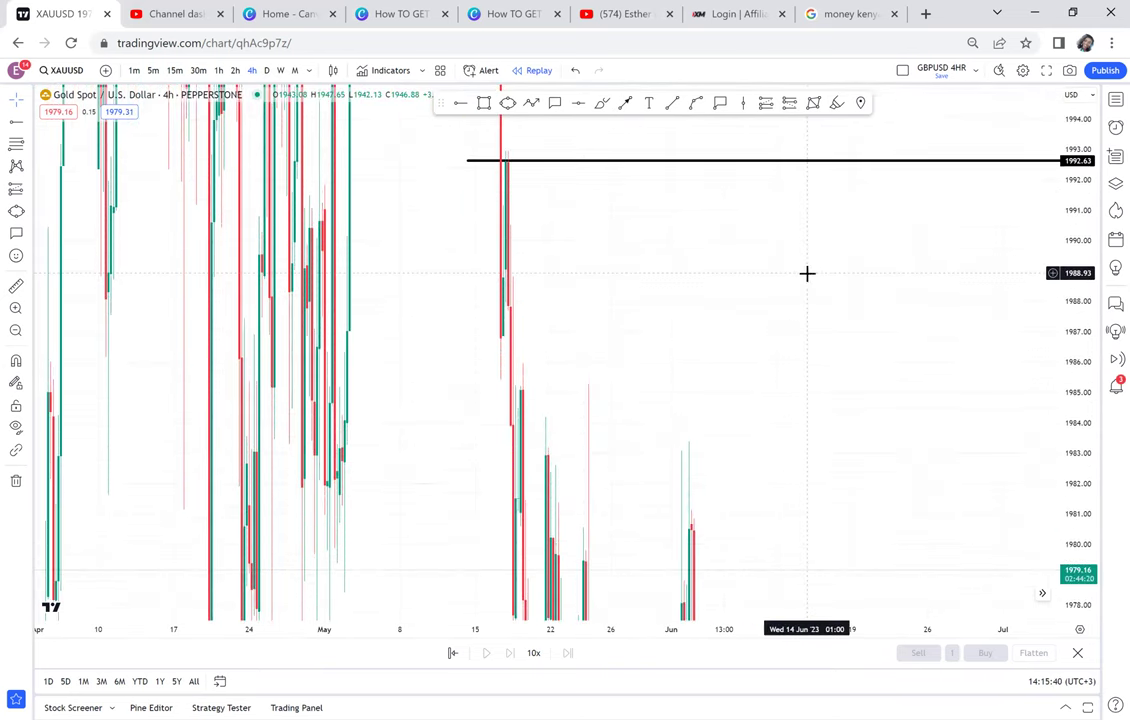
left_click_drag(806, 284, 779, 452)
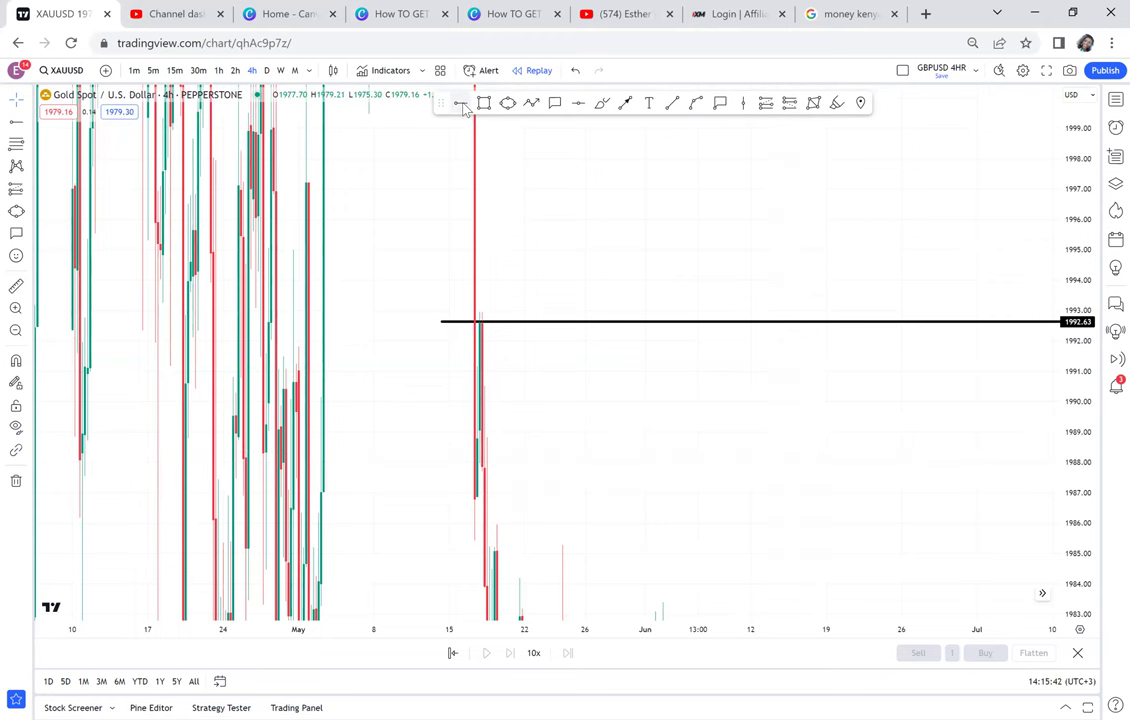
left_click(394, 311)
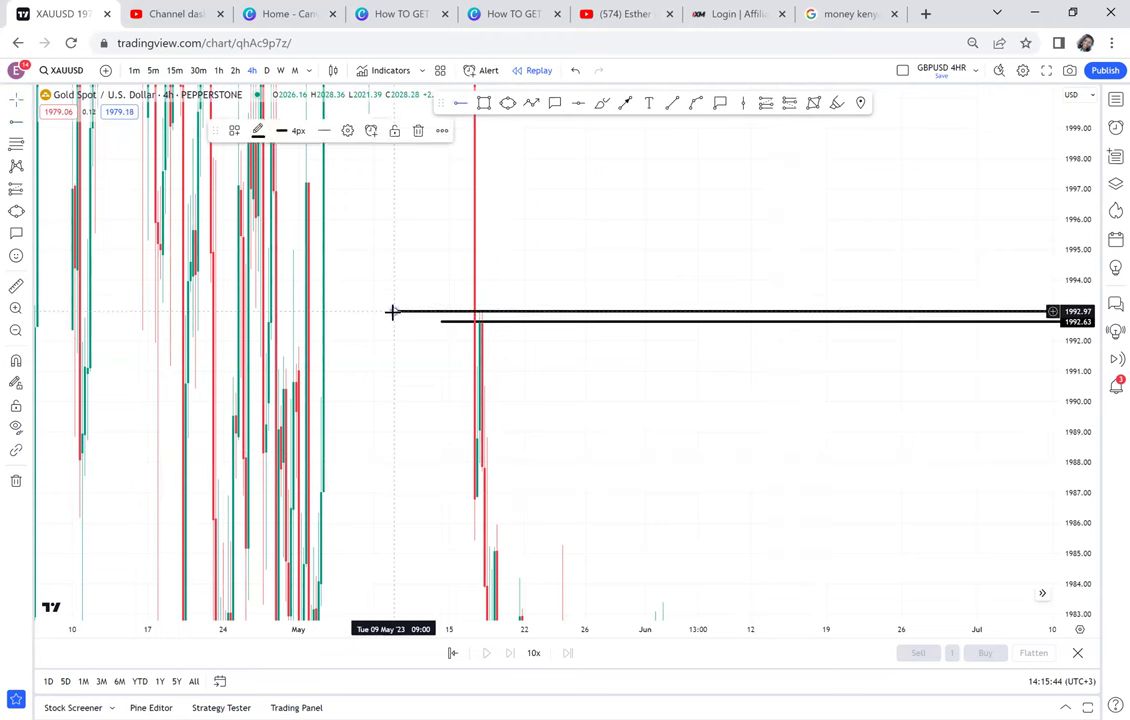
Step: Draw a small yellow ellipse around the candle tops at the two black rays, from about 15 to 19 May 2023
left_click(507, 103)
left_click(455, 333)
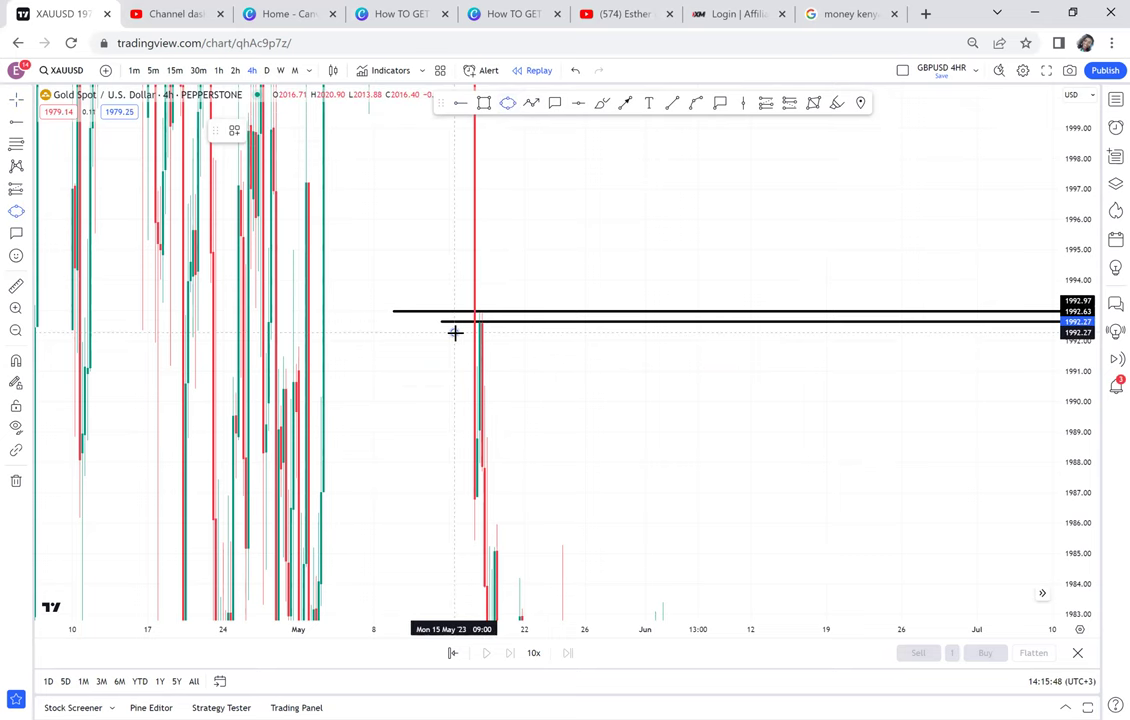
left_click(502, 295)
left_click(520, 317)
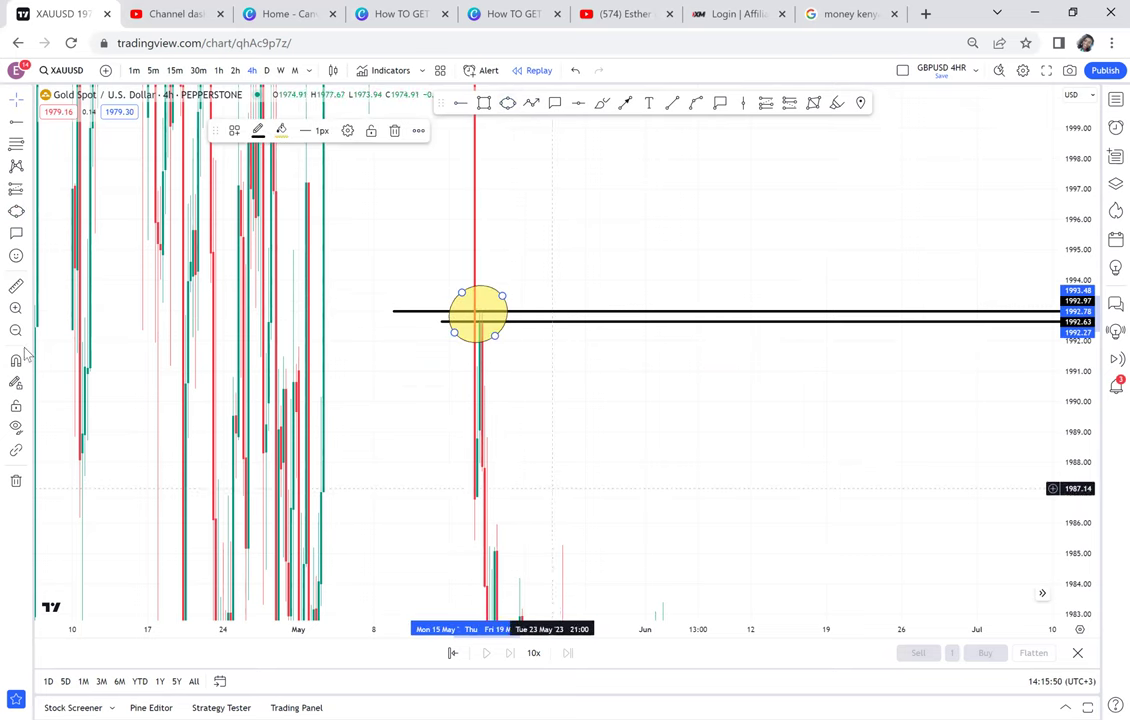
Step: Move the lower black ray's start to 1992.60 at 11 May 2023, aligned with the candle body tops
left_click(14, 311)
left_click(275, 272)
left_click(598, 371)
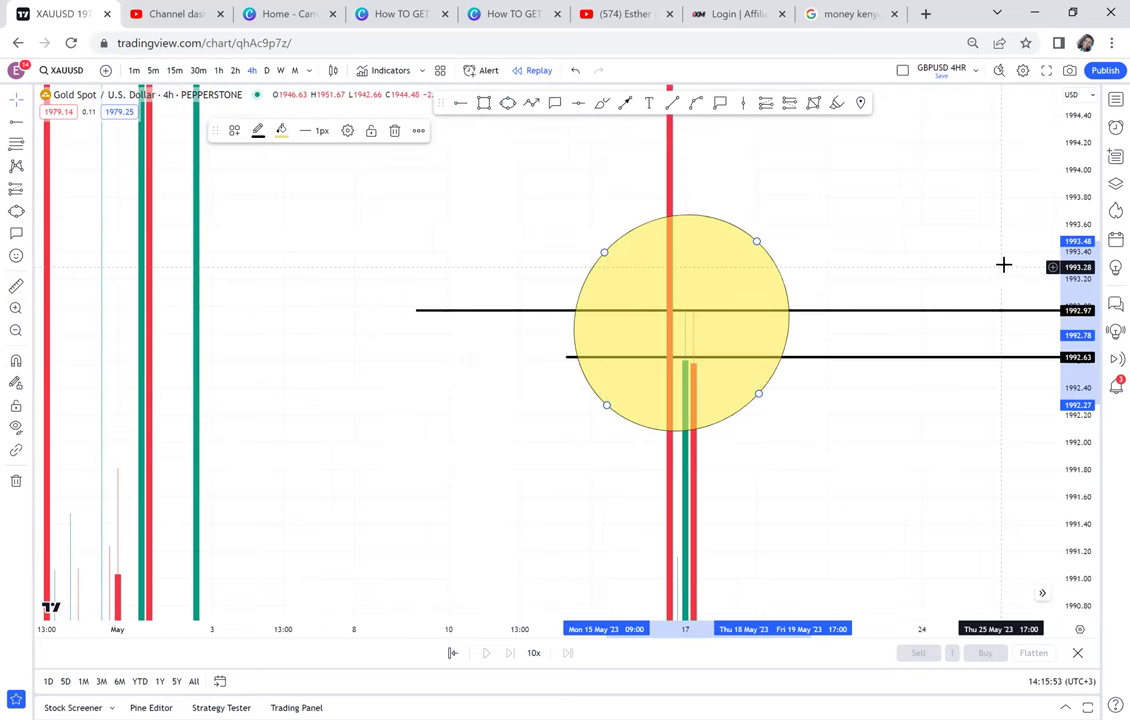
scroll(1049, 359, "down", 3)
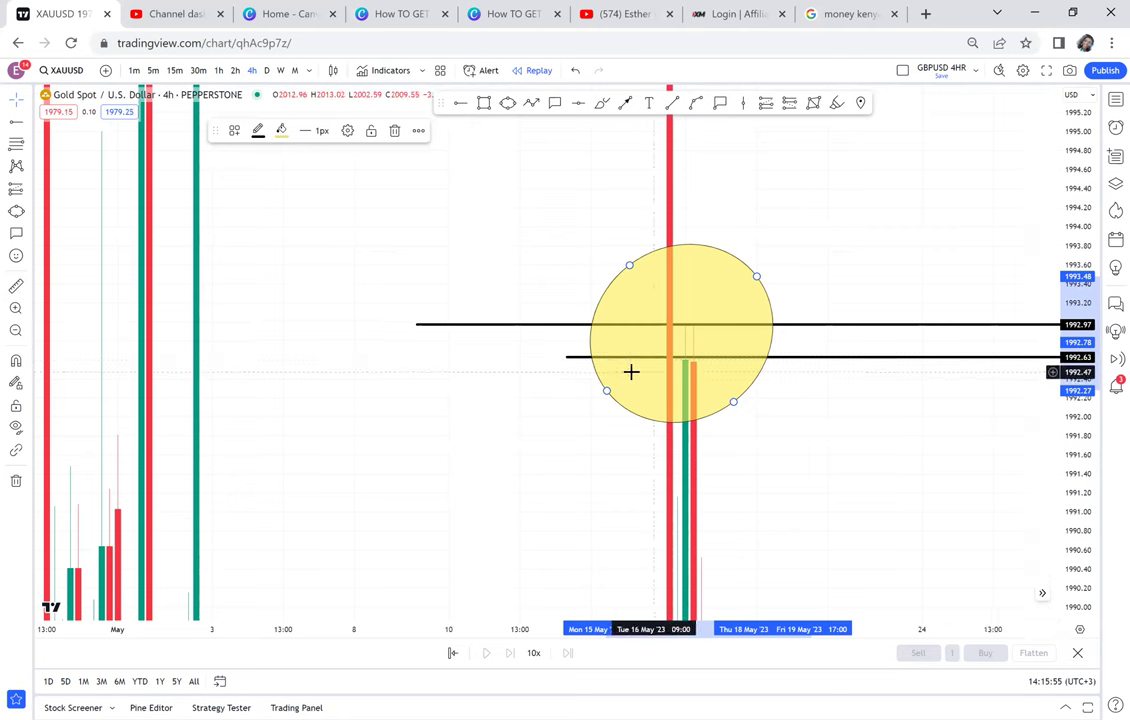
left_click(570, 357)
left_click_drag(567, 357, 535, 361)
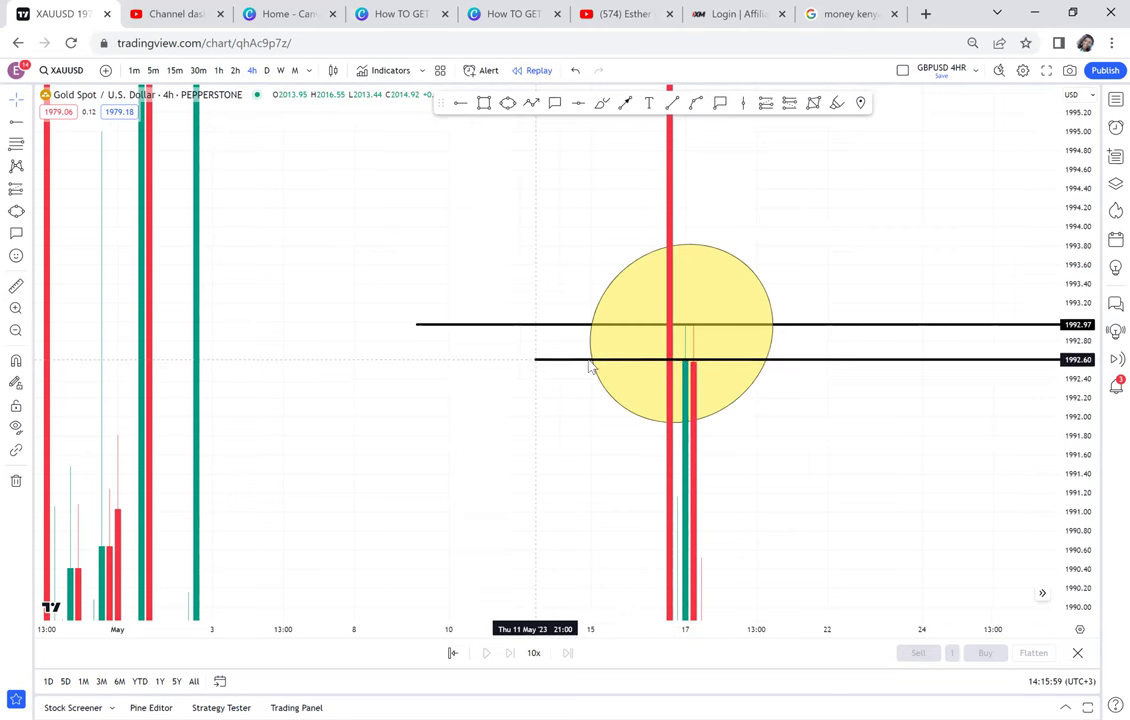
Step: Examine how the two black rays relate to the mid-May candles and to the 20–23 October 2023 candles
left_click_drag(697, 446, 474, 390)
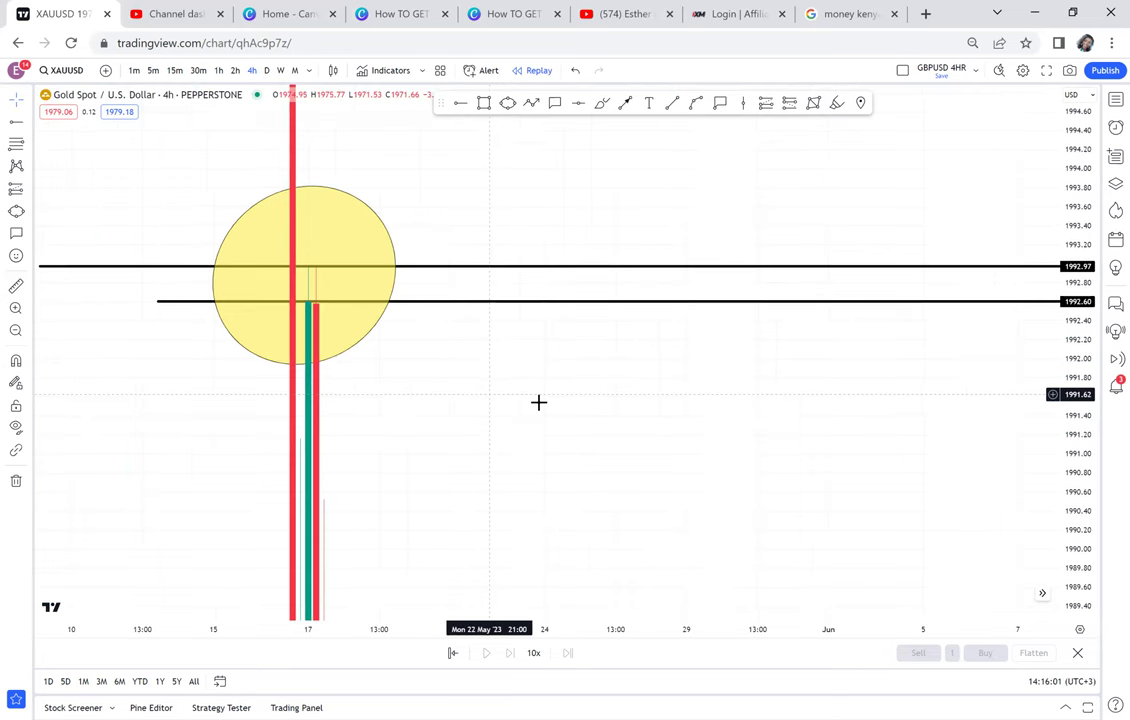
left_click_drag(1067, 222, 1060, 422)
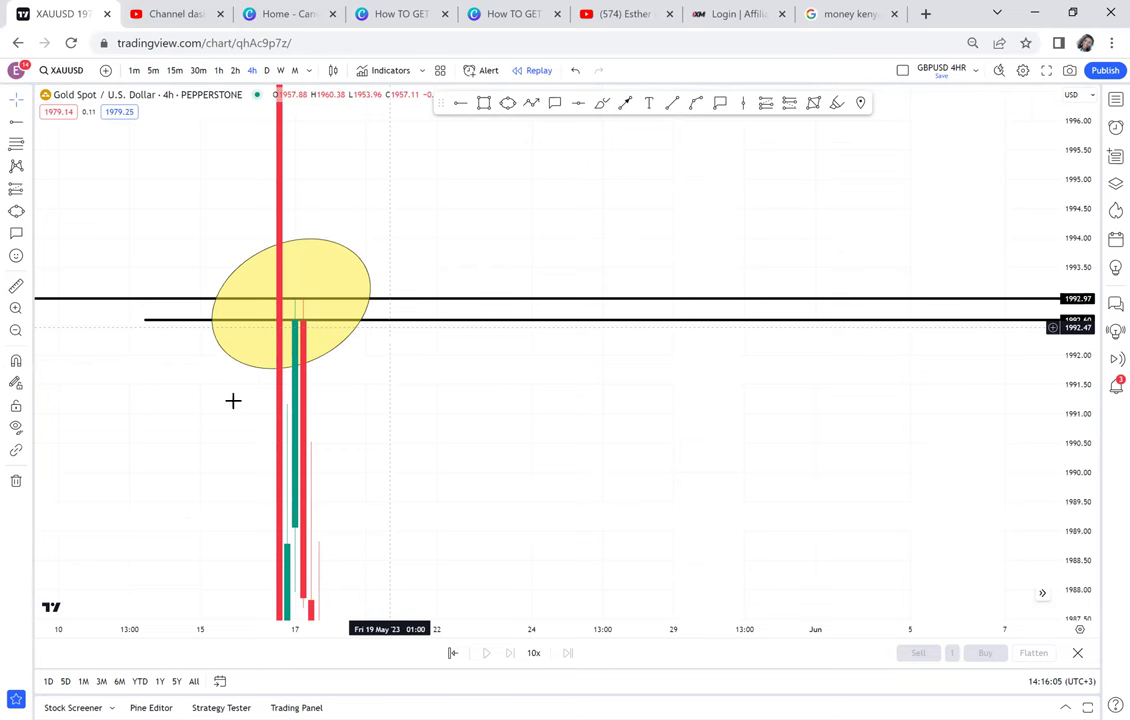
left_click(16, 330)
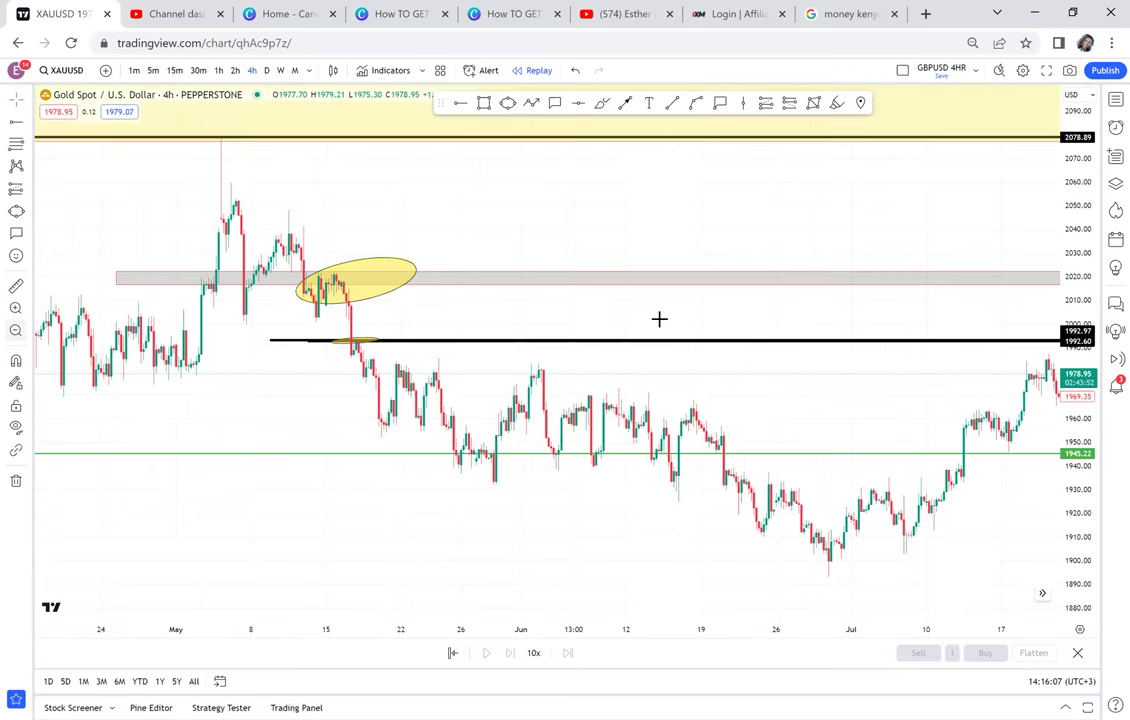
left_click_drag(659, 318, 648, 315)
left_click_drag(538, 304, 280, 268)
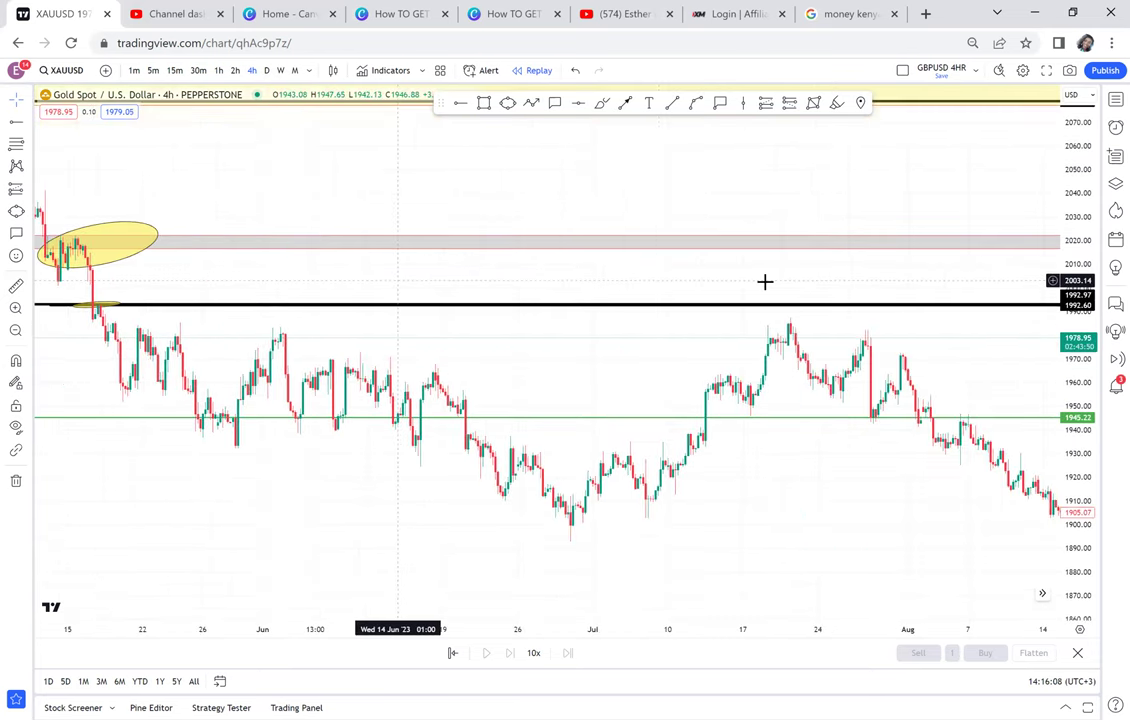
left_click_drag(777, 280, 241, 242)
left_click_drag(765, 256, 490, 182)
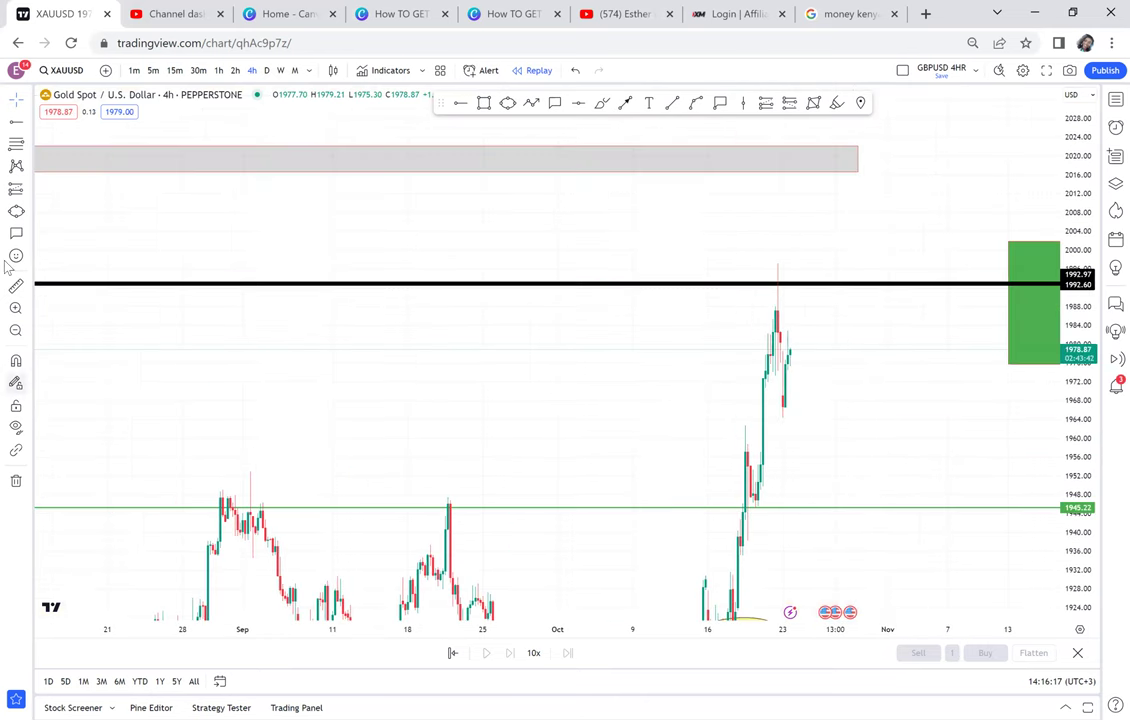
left_click(15, 308)
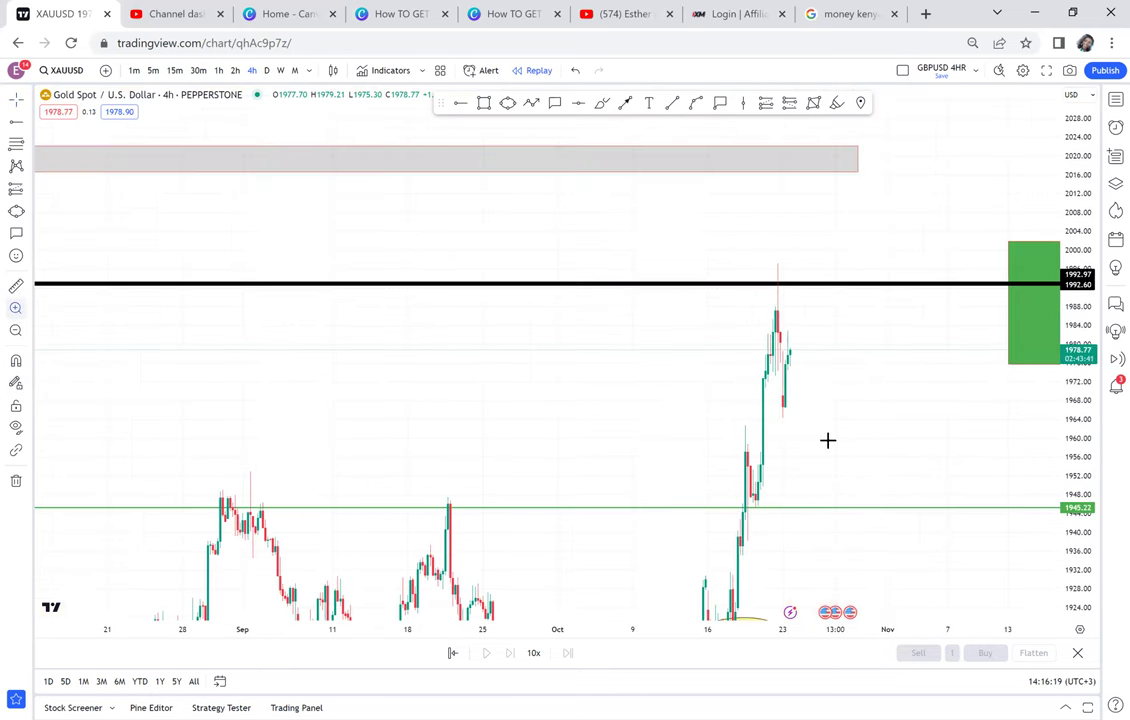
left_click_drag(744, 238, 828, 440)
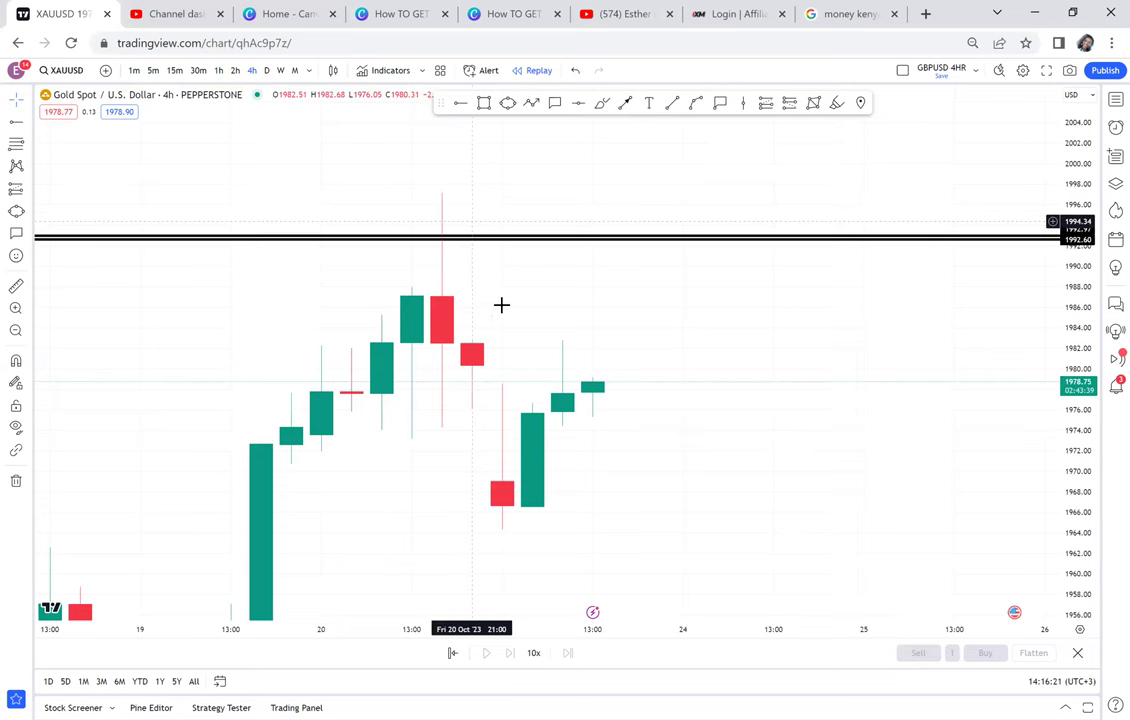
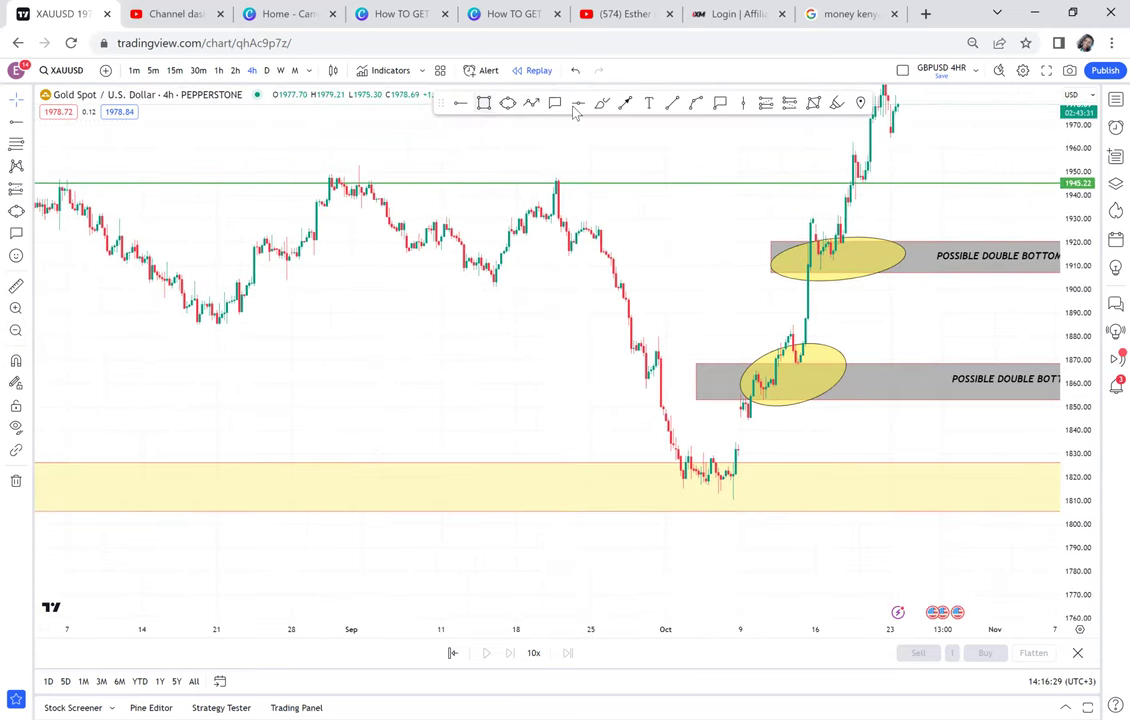
Step: Draw a red horizontal line at the October low, 1810.43, and measure the range from the black rays down to it
left_click(577, 108)
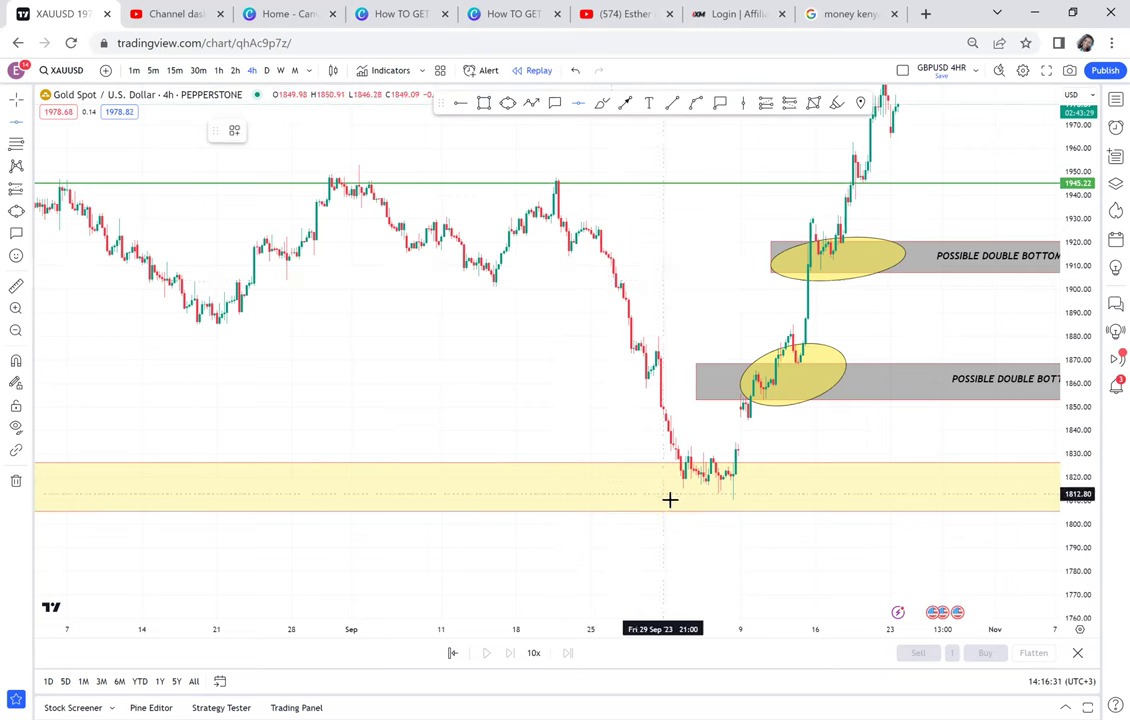
left_click(18, 287)
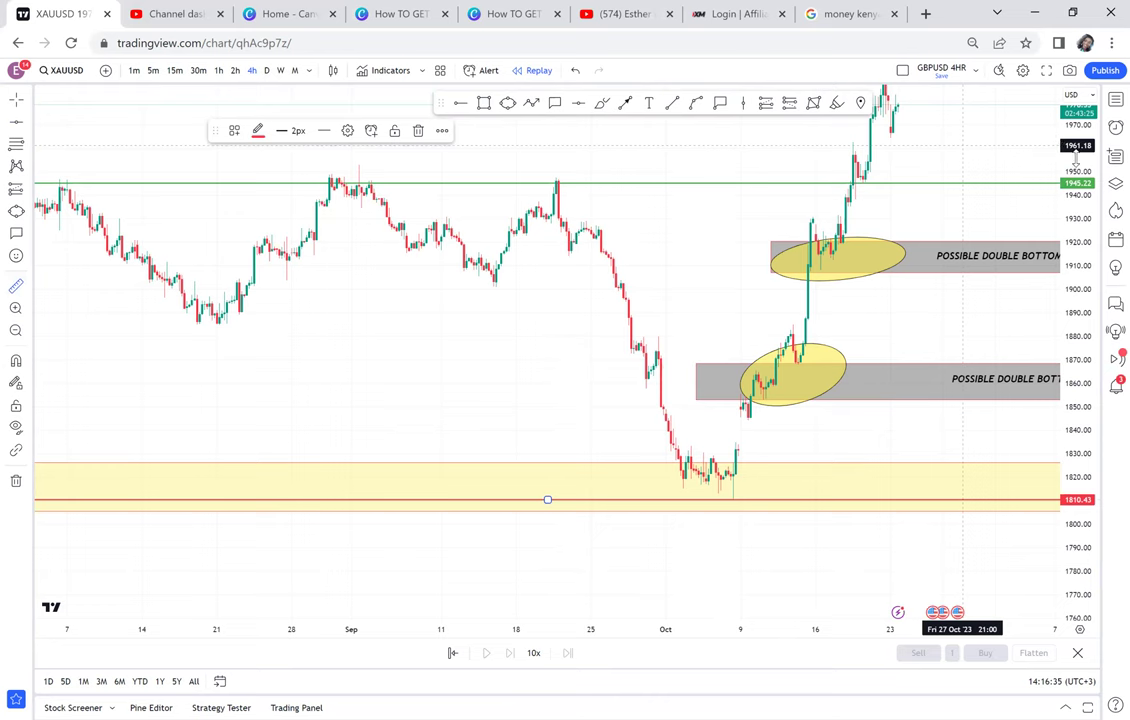
left_click_drag(1076, 160, 1068, 254)
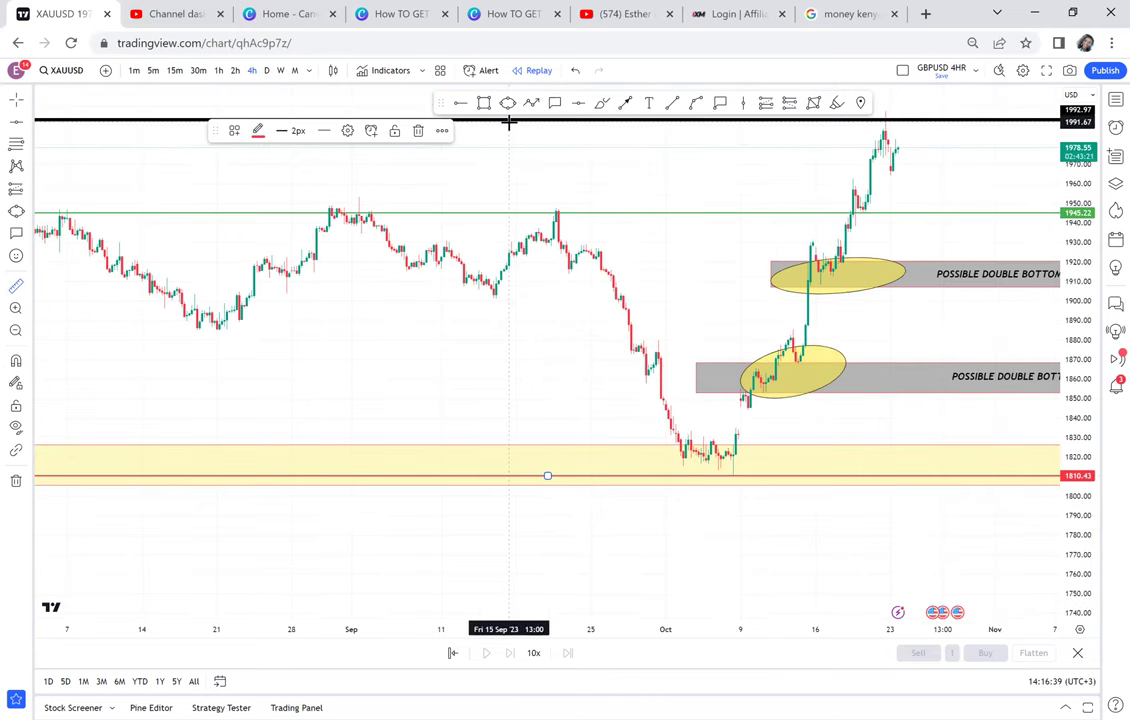
left_click(509, 122)
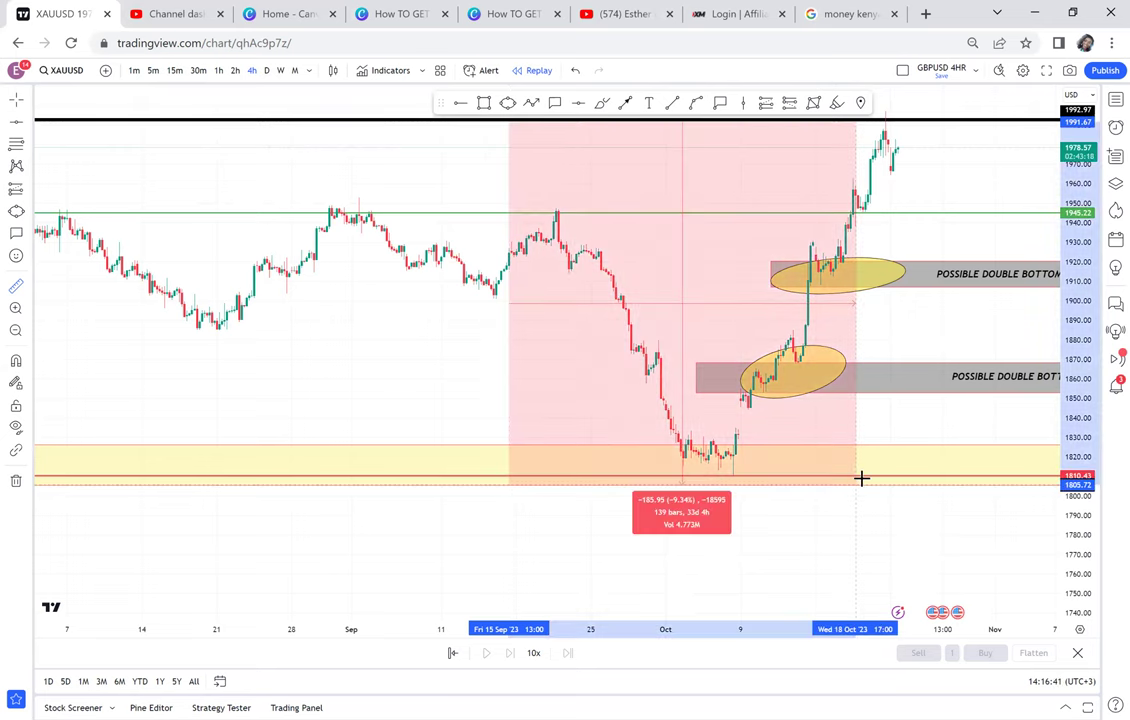
left_click(861, 478)
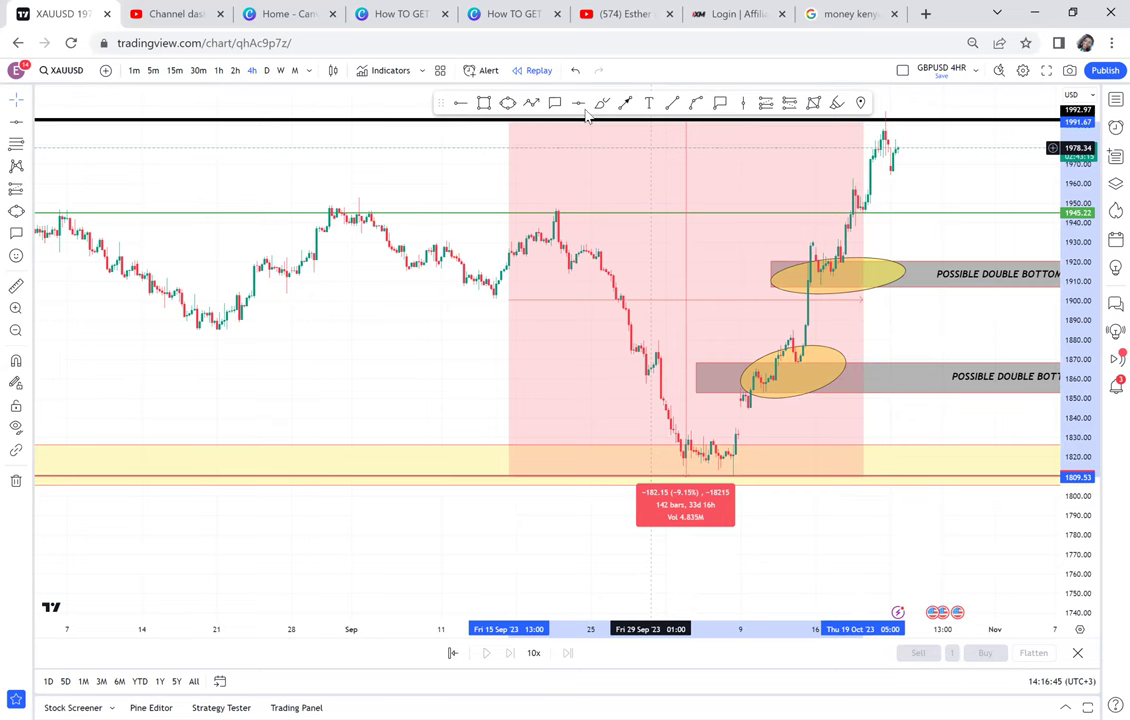
Step: Draw a horizontal line at 1899.33, at the middle of the measured range, and colour it green
left_click(740, 303)
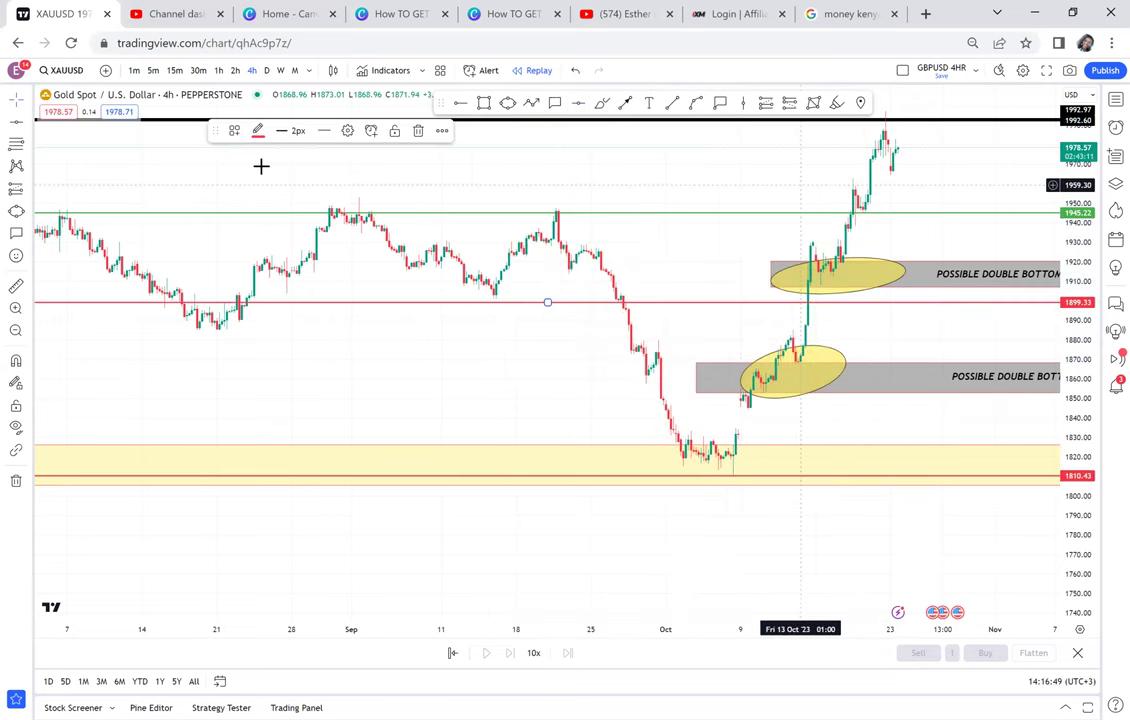
left_click(258, 131)
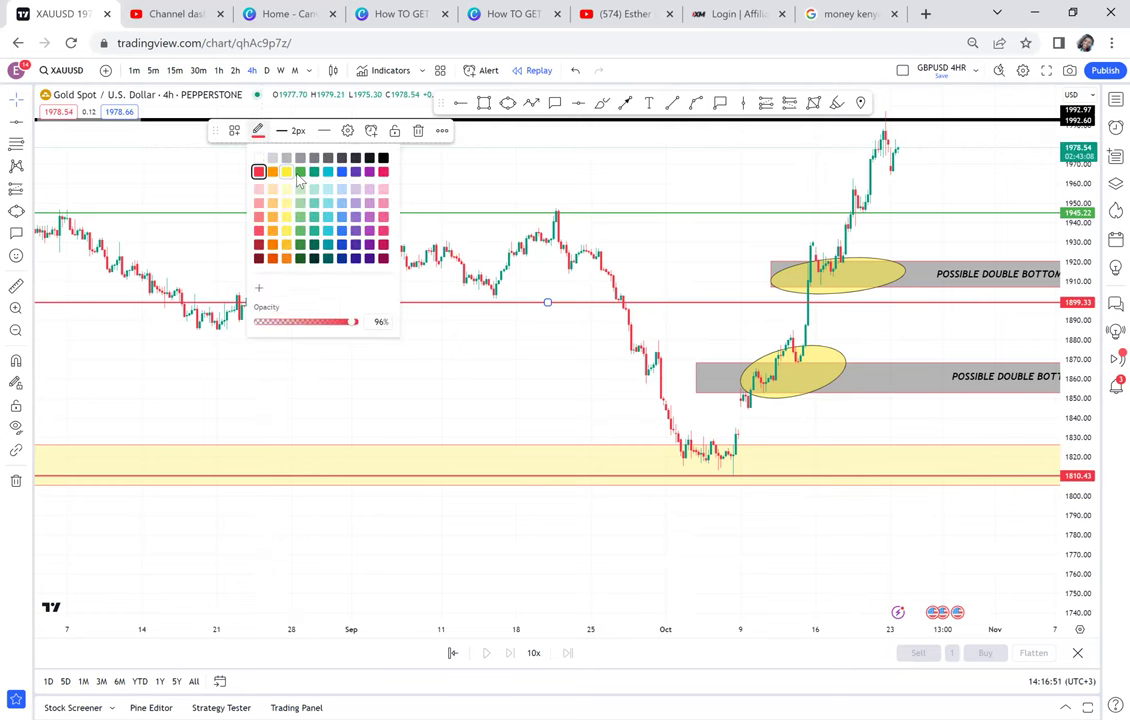
left_click(299, 173)
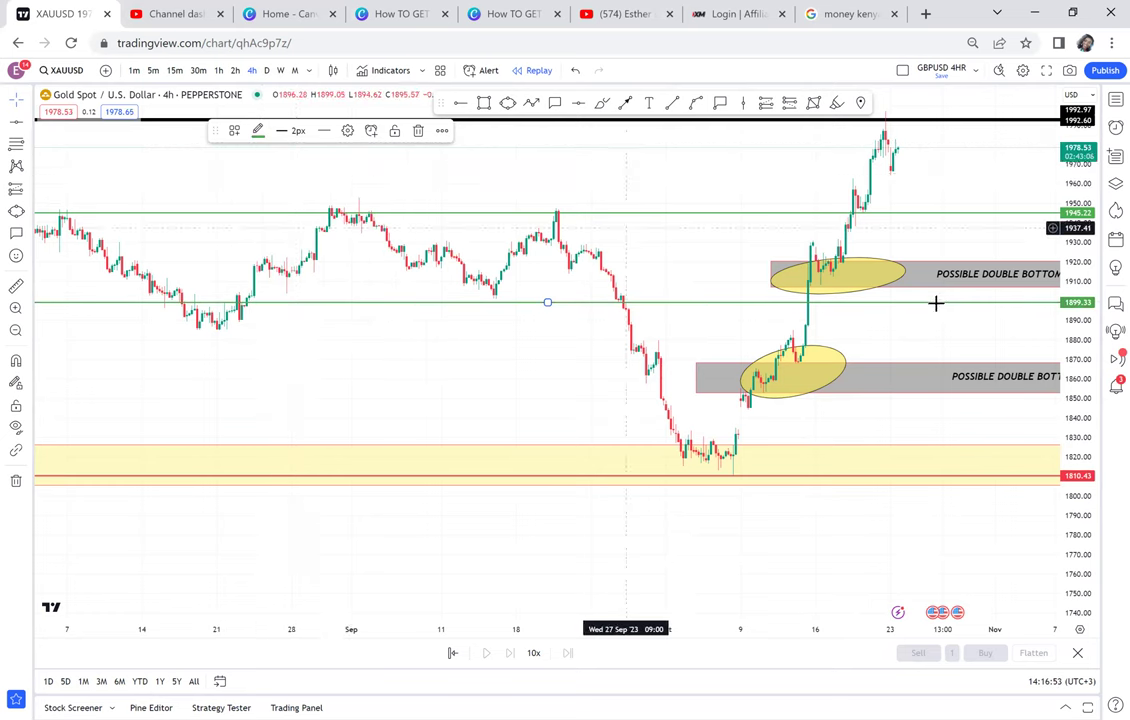
Step: Draw a small ellipse around the mid-October rally where it crosses the green 1899.33 line
left_click_drag(935, 317, 696, 335)
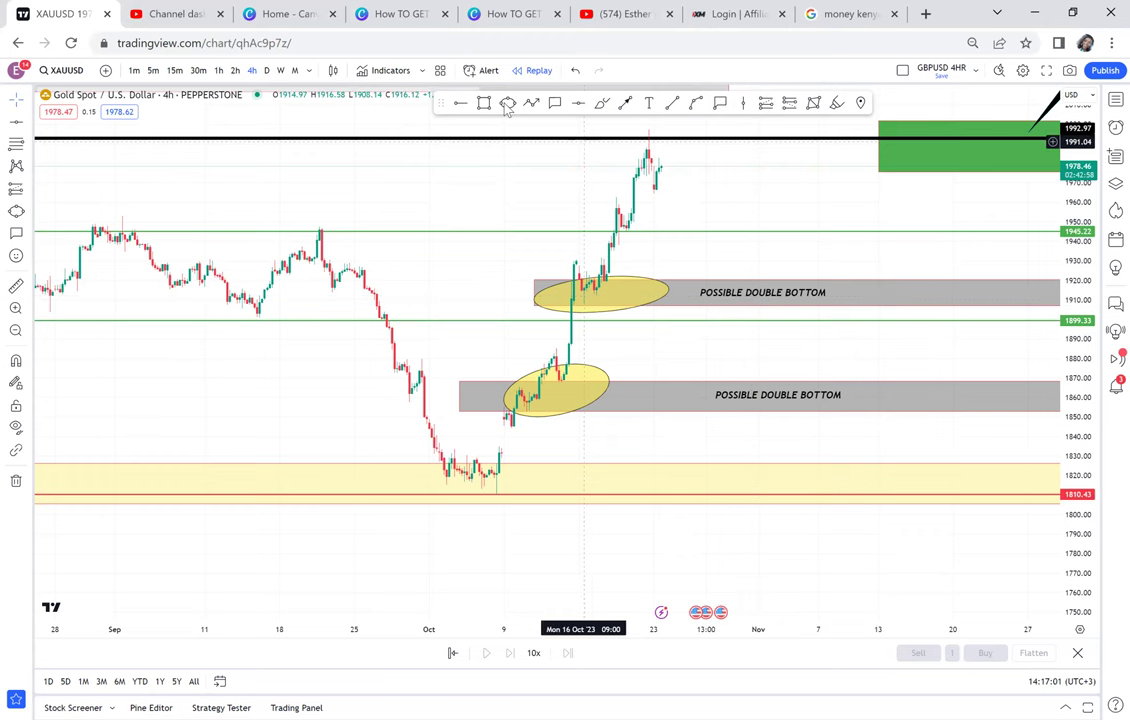
left_click(556, 321)
left_click(585, 323)
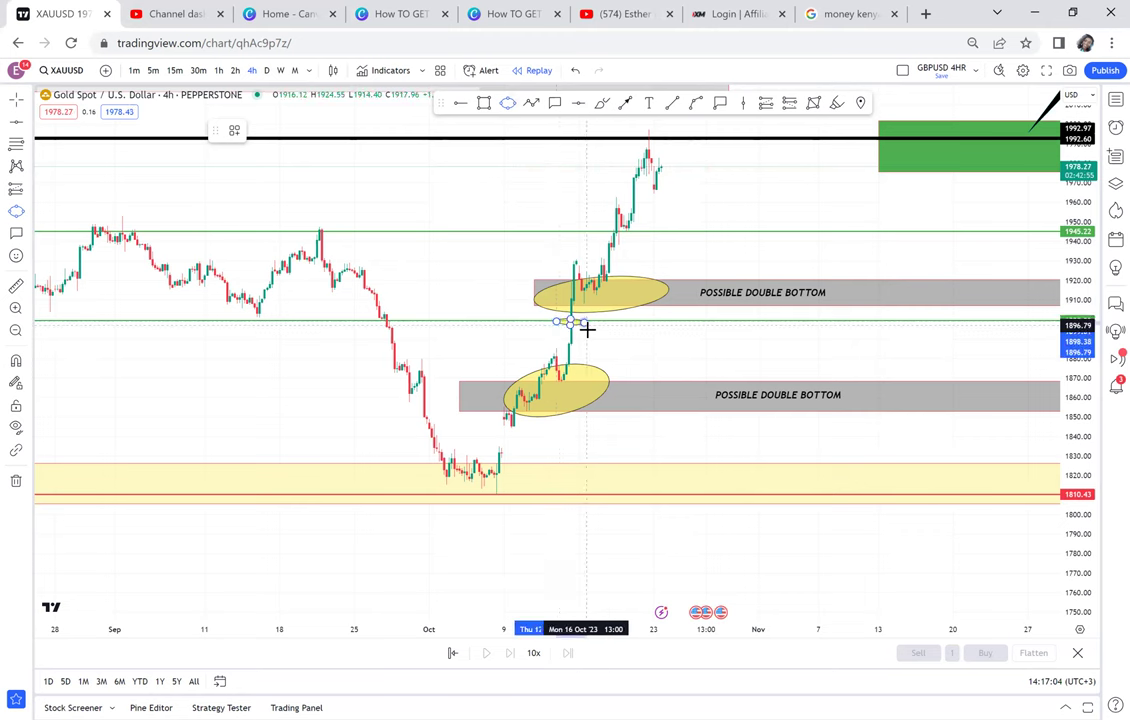
left_click(588, 329)
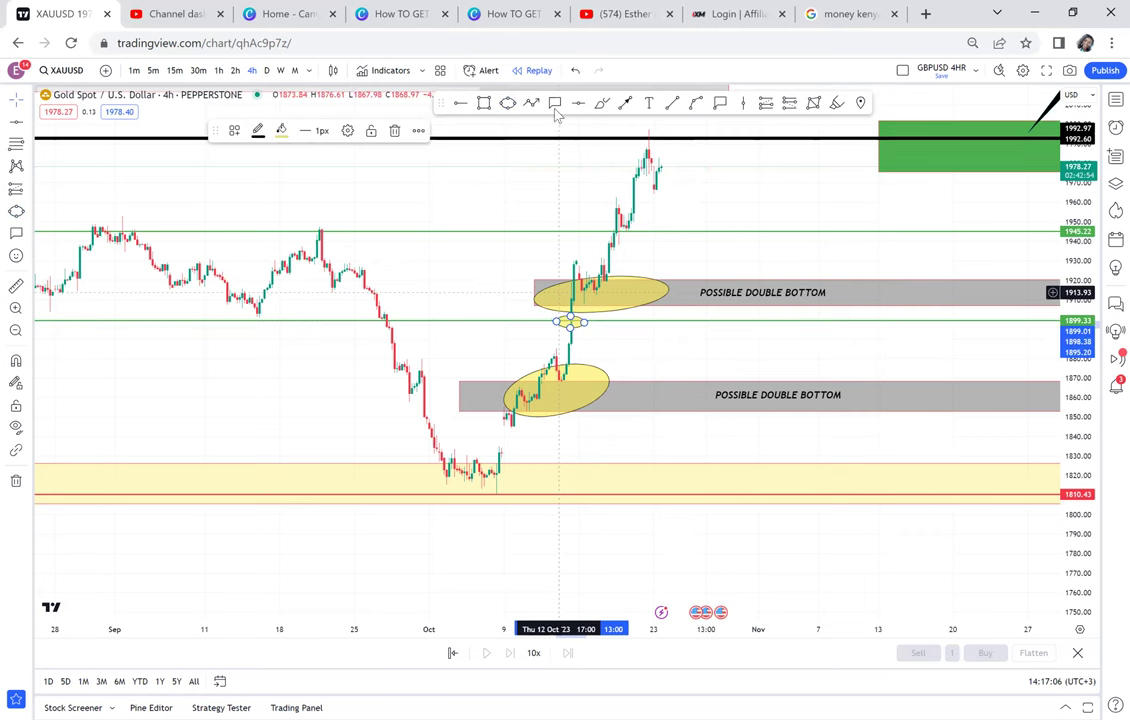
Step: Attach a callout reading "NO RBS" to the small ellipse on the 1899.33 line
left_click(564, 323)
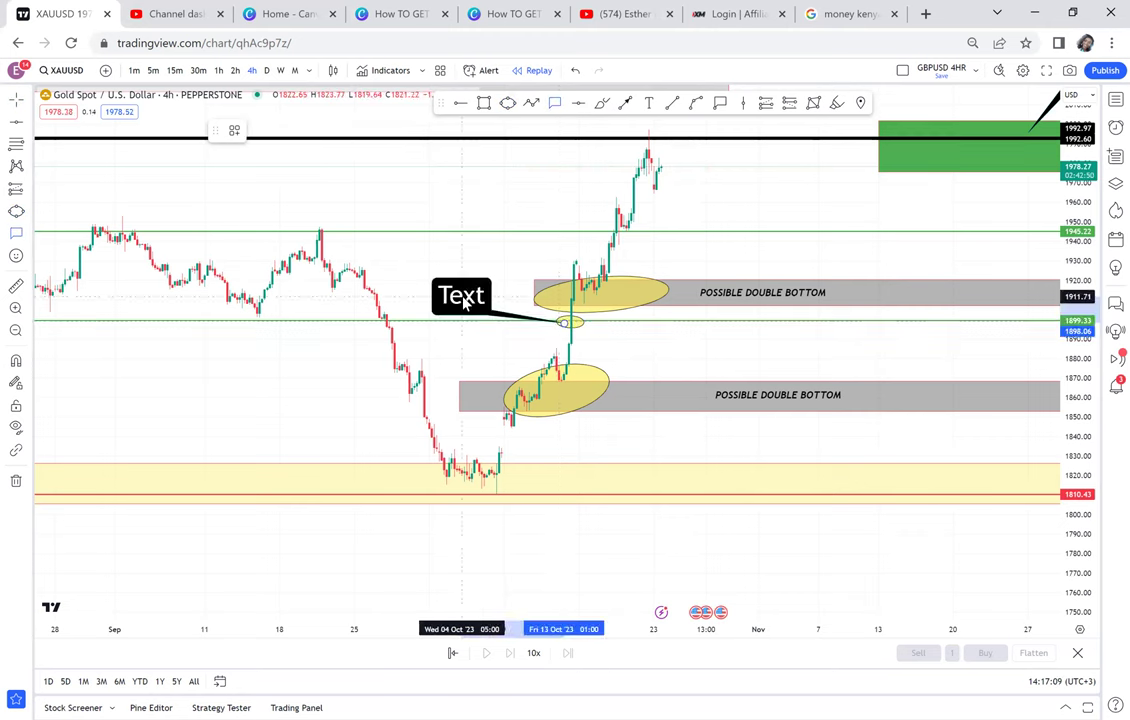
type("NO R")
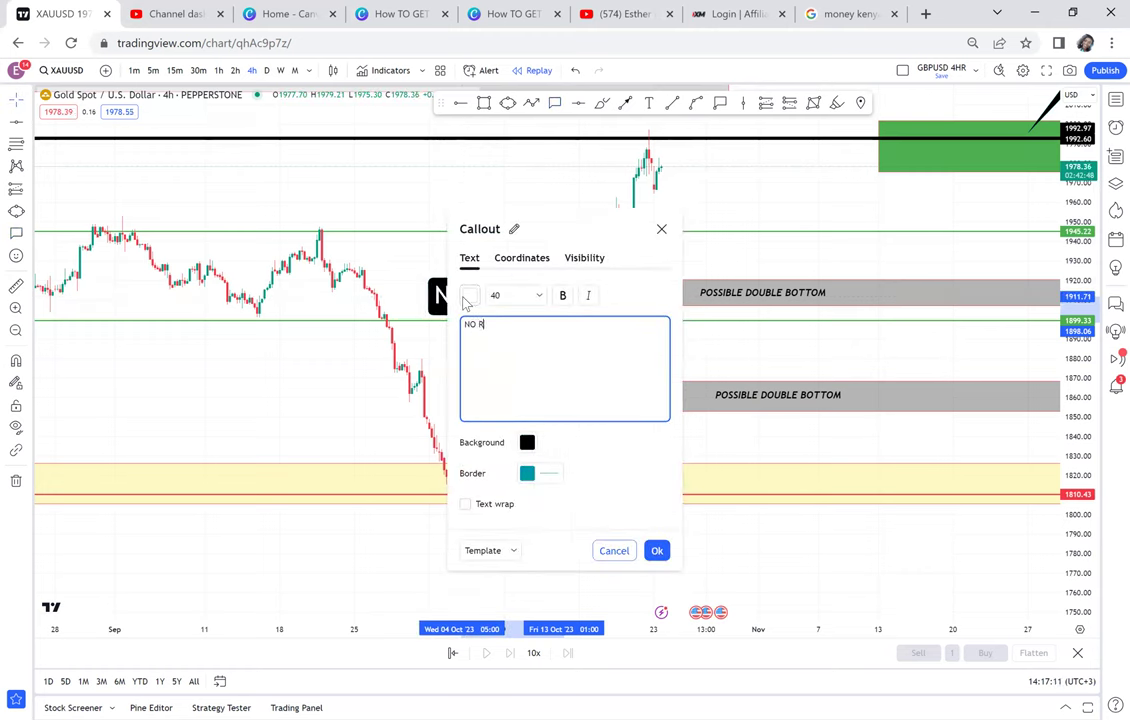
type("BS")
left_click(348, 157)
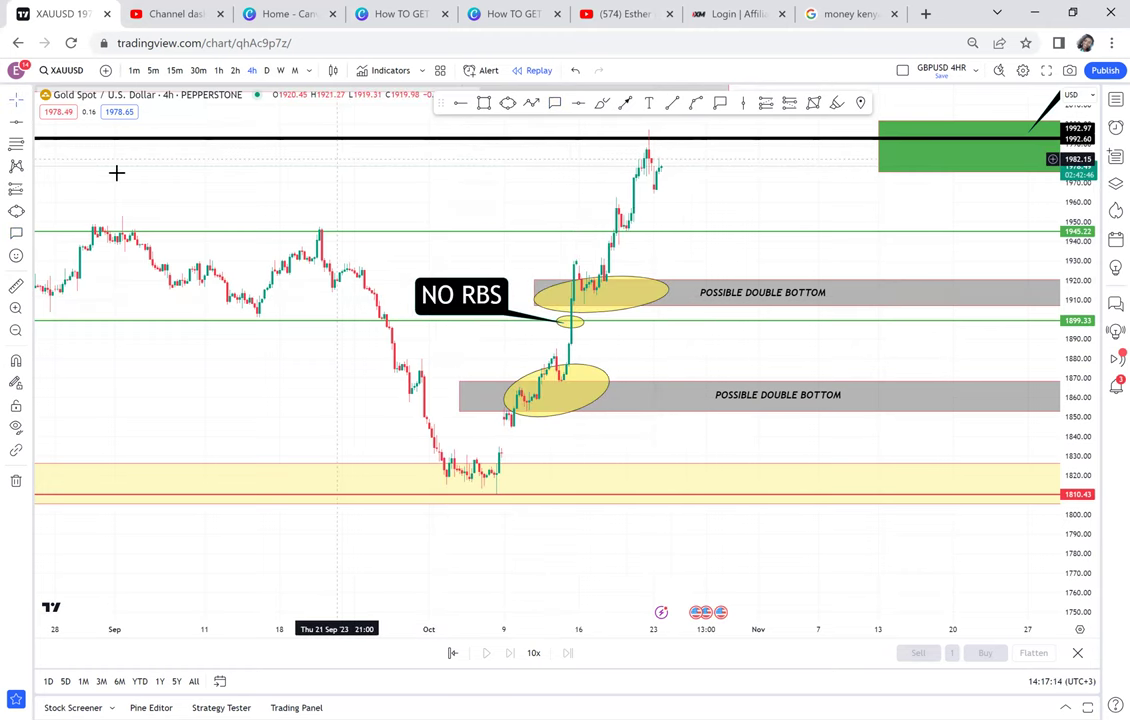
Step: On the daily chart, measure the drop from the current price to the top of the upper possible double bottom zone
left_click(266, 71)
left_click_drag(610, 199, 698, 361)
left_click_drag(1084, 497, 1050, 170)
scroll(639, 279, "up", 1)
scroll(638, 278, "up", 1)
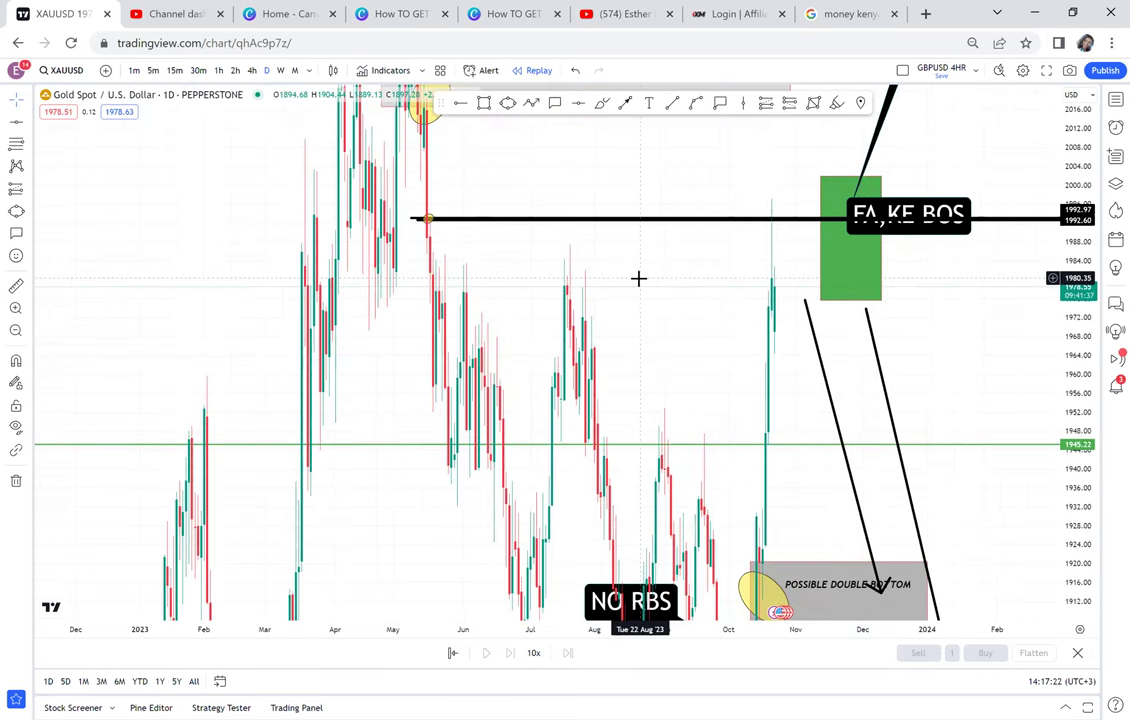
scroll(638, 278, "up", 1)
scroll(638, 278, "up", 1)
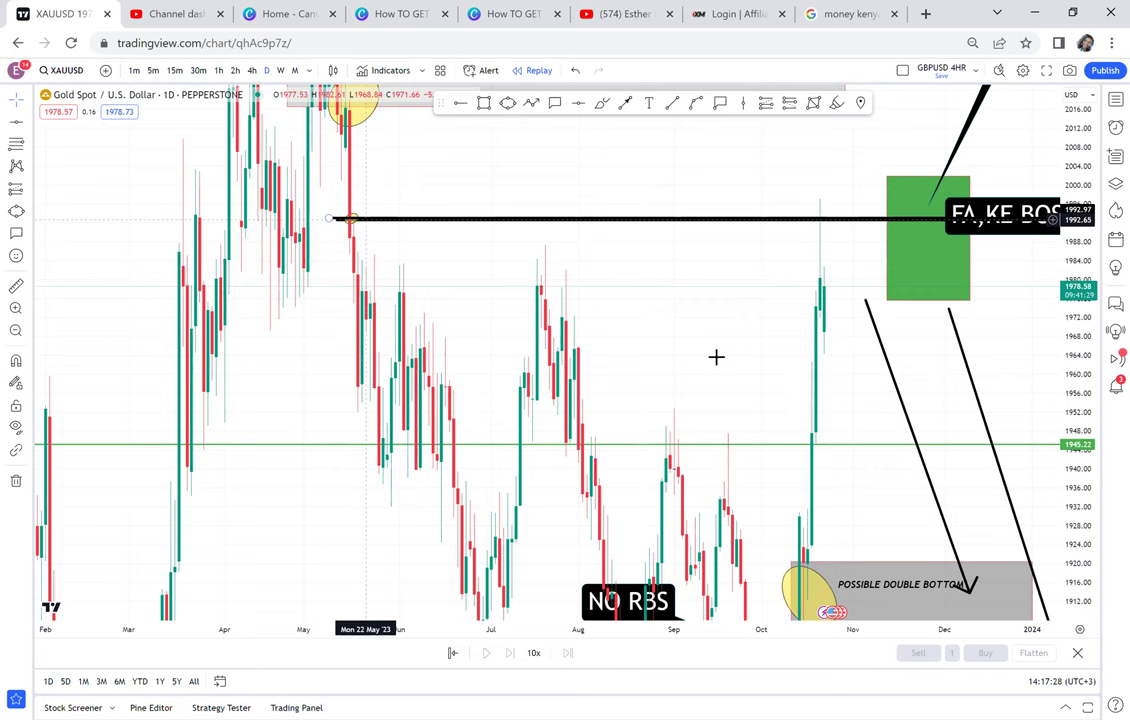
left_click_drag(714, 356, 550, 258)
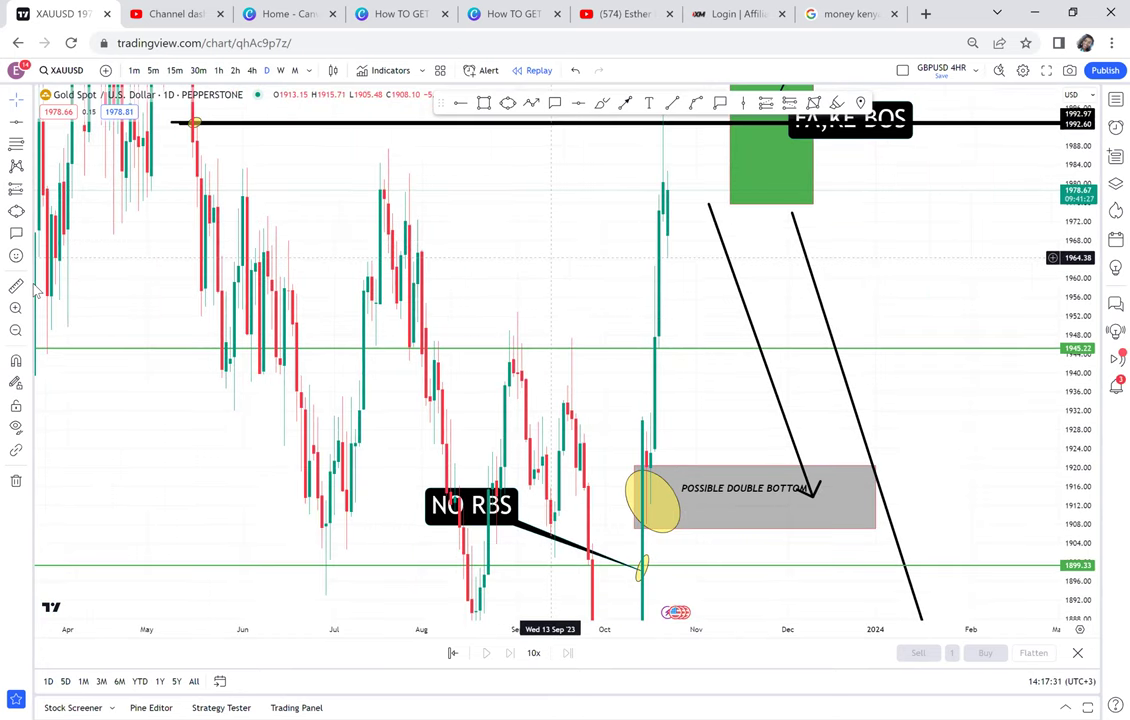
left_click(681, 190)
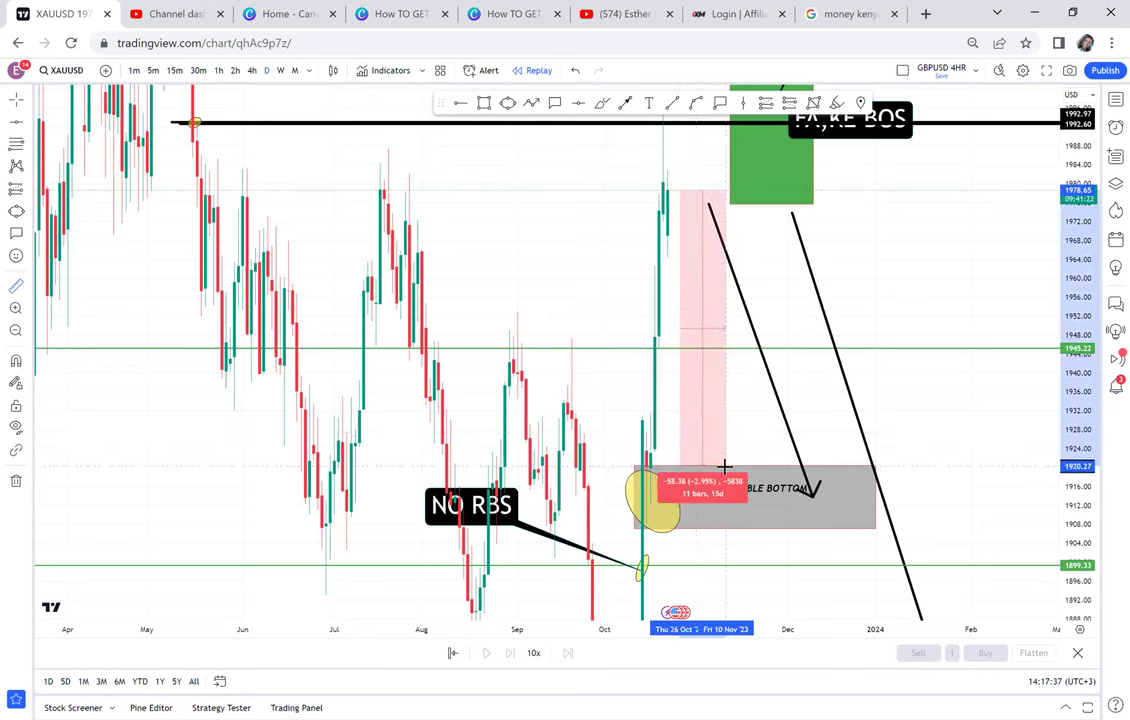
left_click(724, 467)
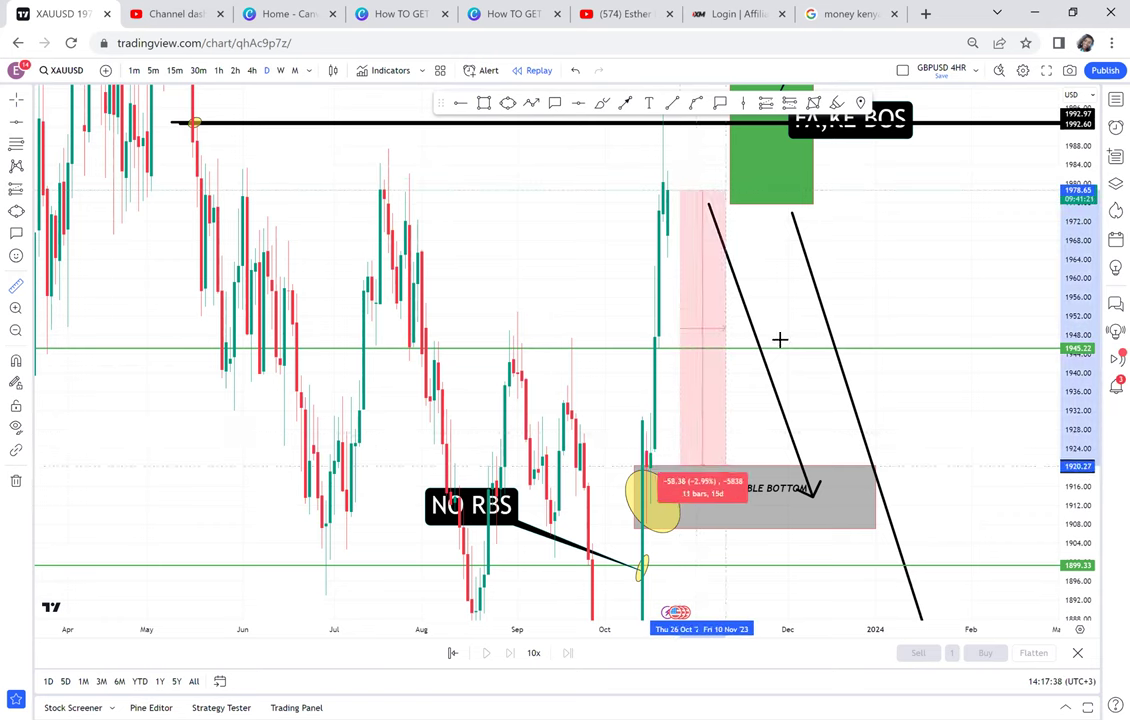
left_click(917, 265)
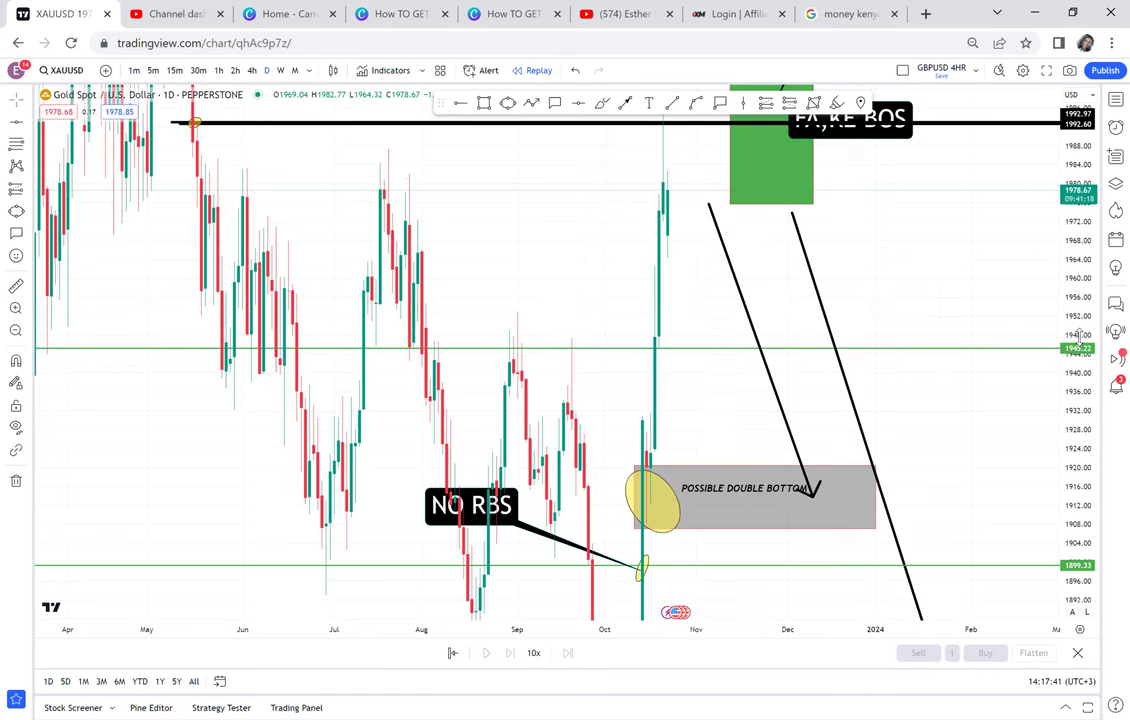
Step: Return to the 4-hour chart and examine the mid-May 2023 candles inside the ellipse on the two black rays
scroll(1079, 337, "down", 3)
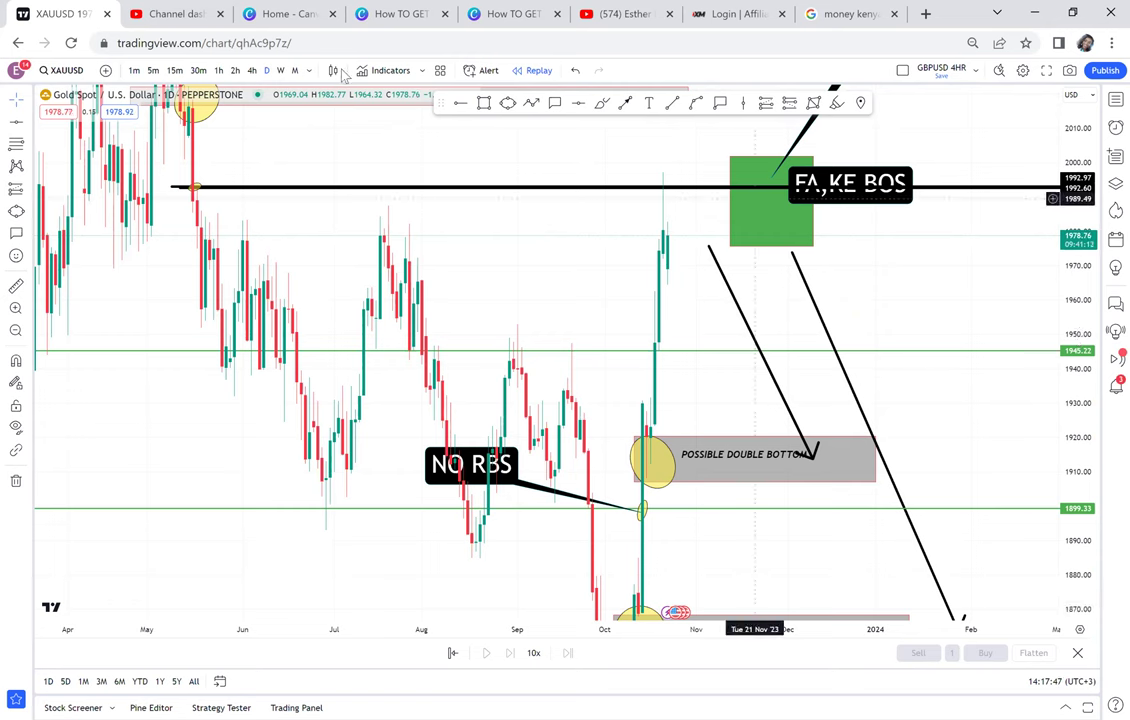
left_click(256, 70)
scroll(260, 255, "down", 1)
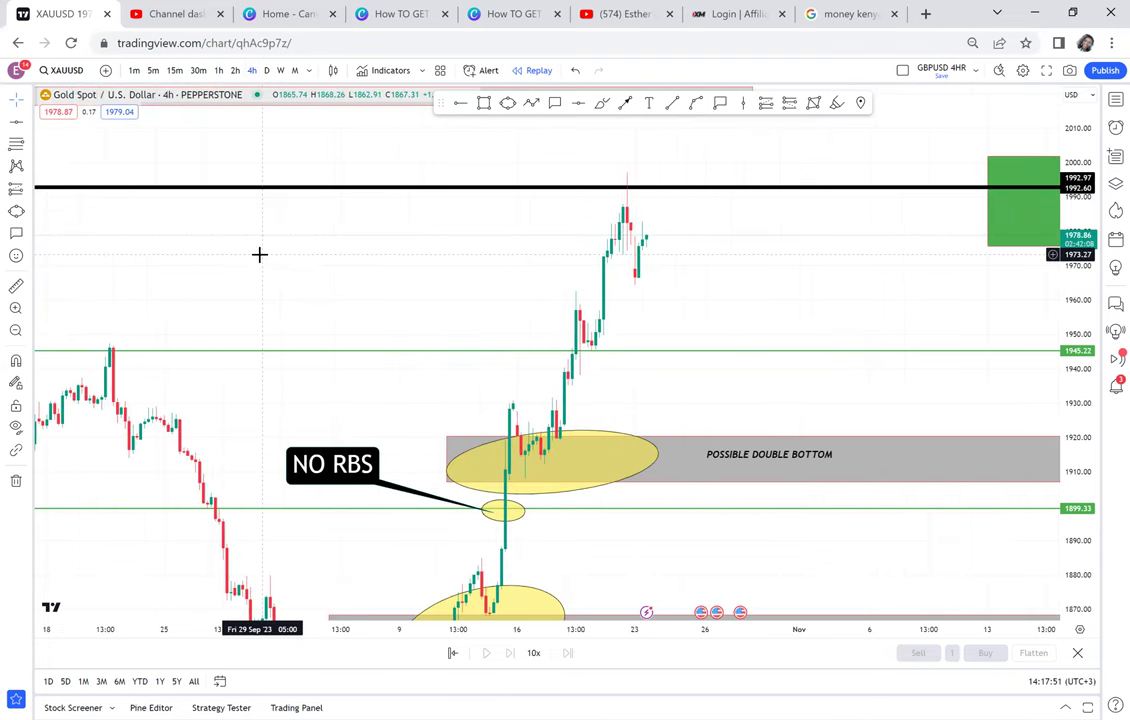
scroll(259, 254, "down", 1)
left_click_drag(262, 254, 921, 261)
scroll(625, 275, "down", 3)
scroll(630, 272, "left", 10)
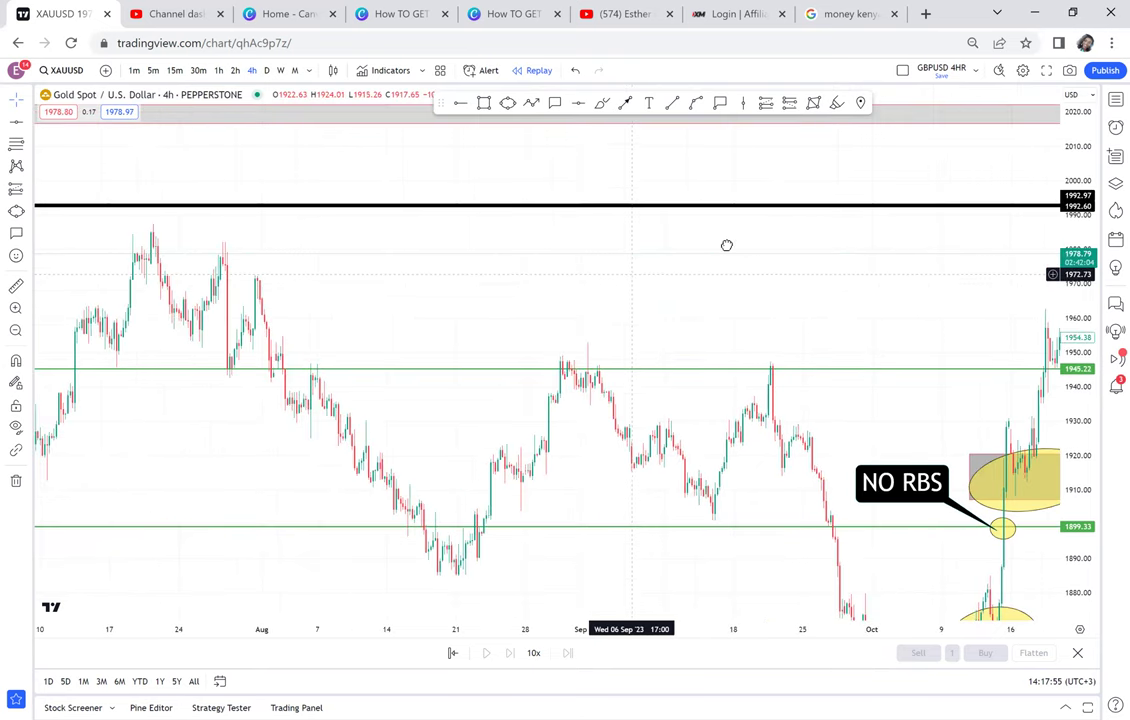
left_click_drag(382, 256, 685, 306)
left_click_drag(255, 283, 823, 328)
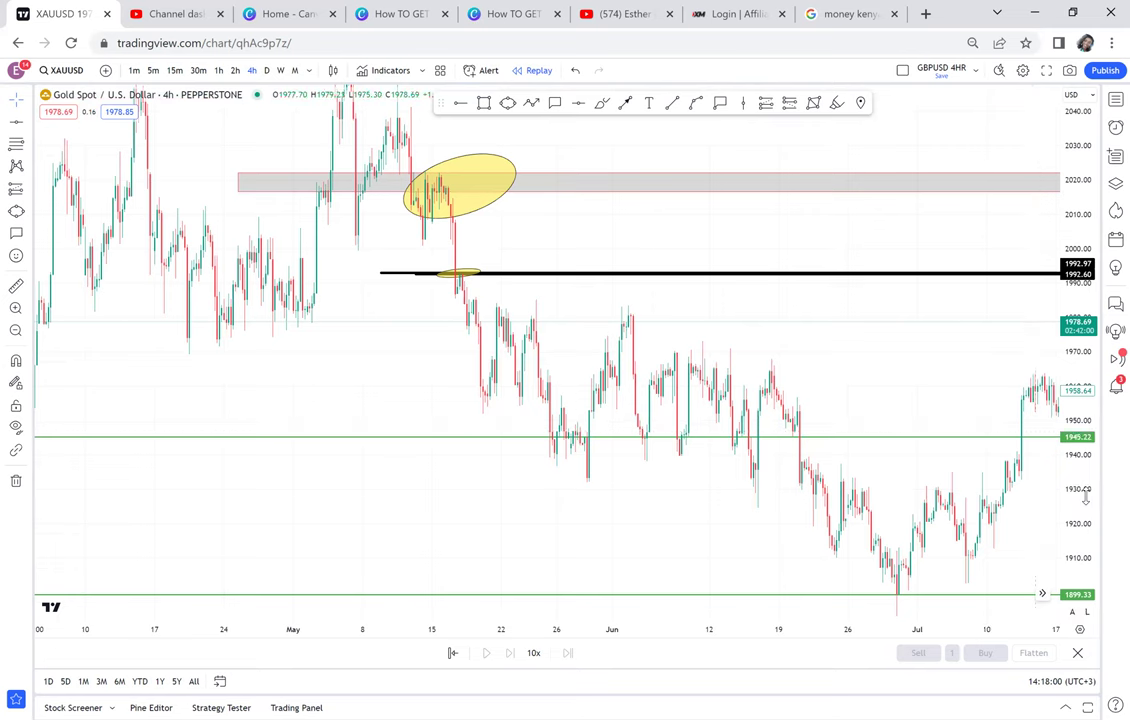
left_click_drag(1086, 450, 1039, 240)
left_click_drag(694, 258, 691, 379)
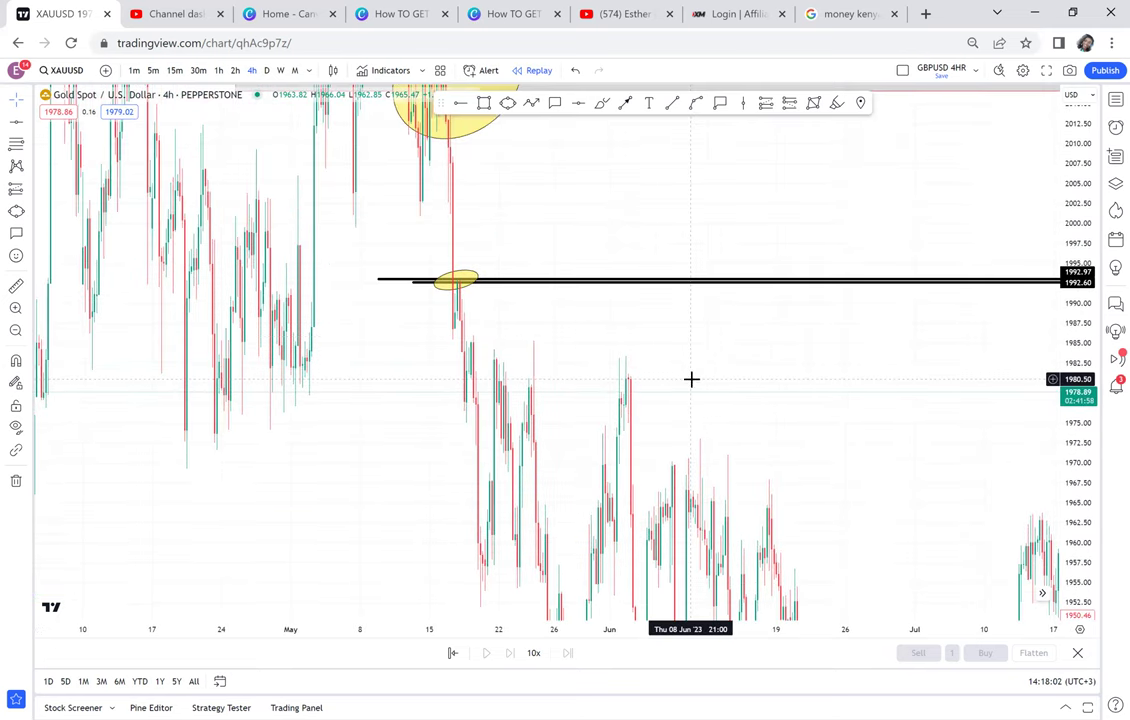
left_click(16, 308)
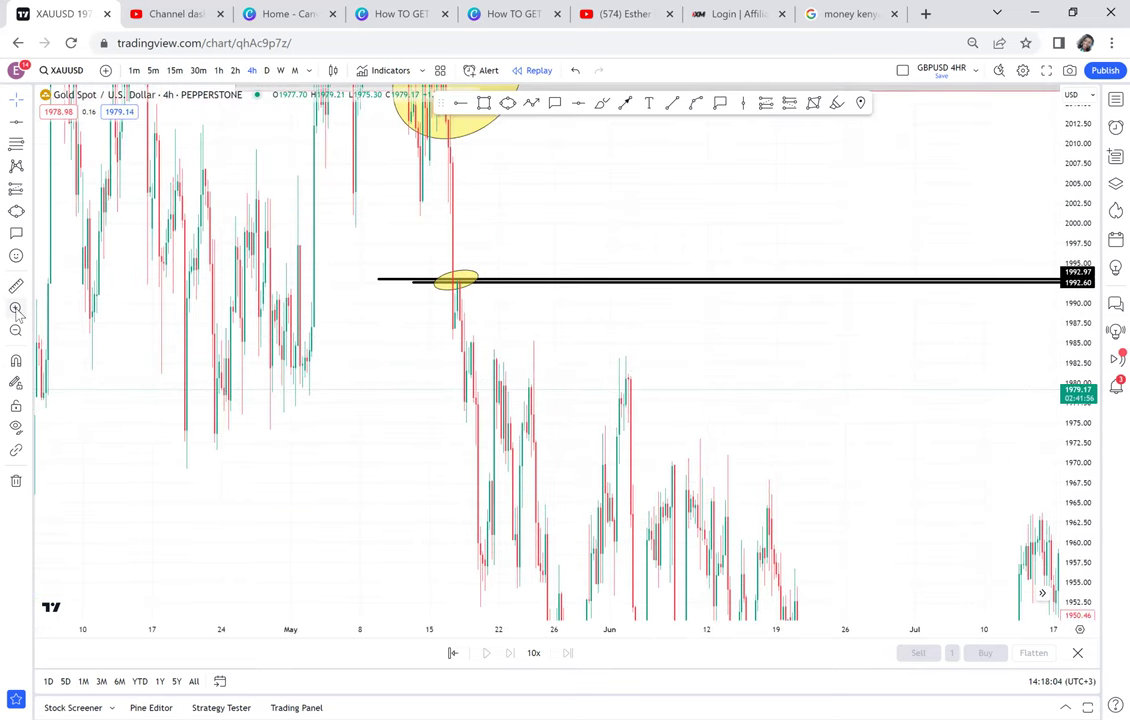
left_click_drag(305, 255, 594, 422)
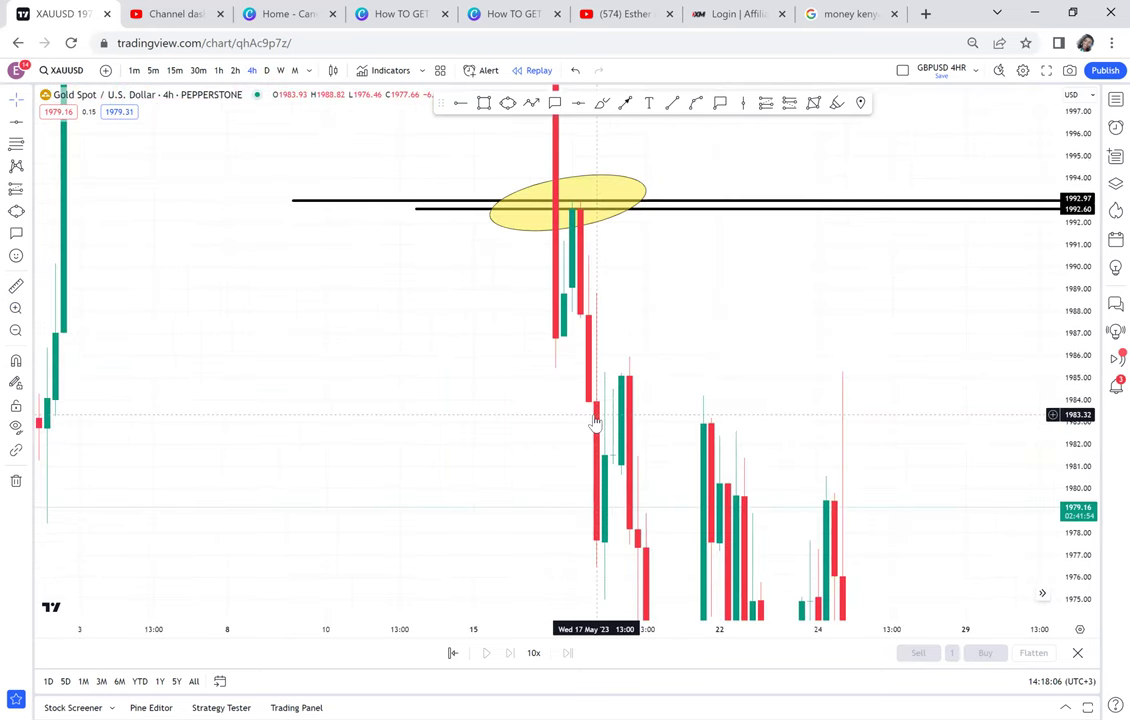
left_click(15, 331)
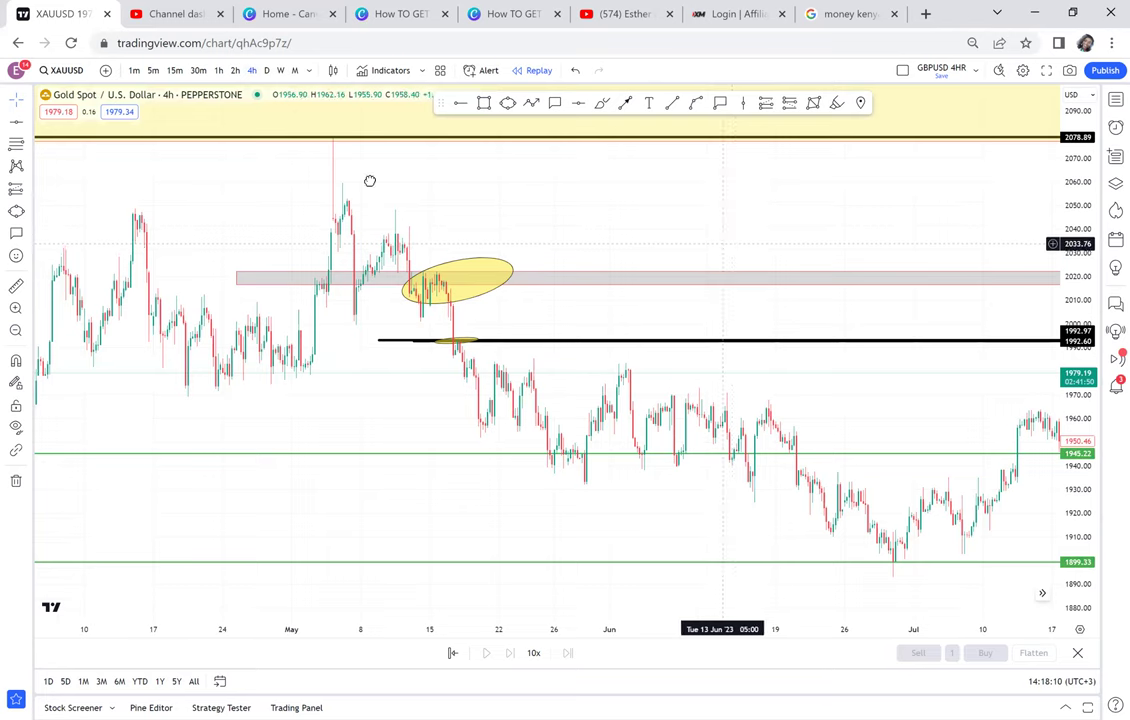
Step: Draw a black horizontal ray at 1974.05 starting on 18 October 2023, beneath the latest October highs
left_click_drag(370, 181, 212, 187)
left_click_drag(856, 171, 285, 126)
left_click_drag(794, 156, 449, 154)
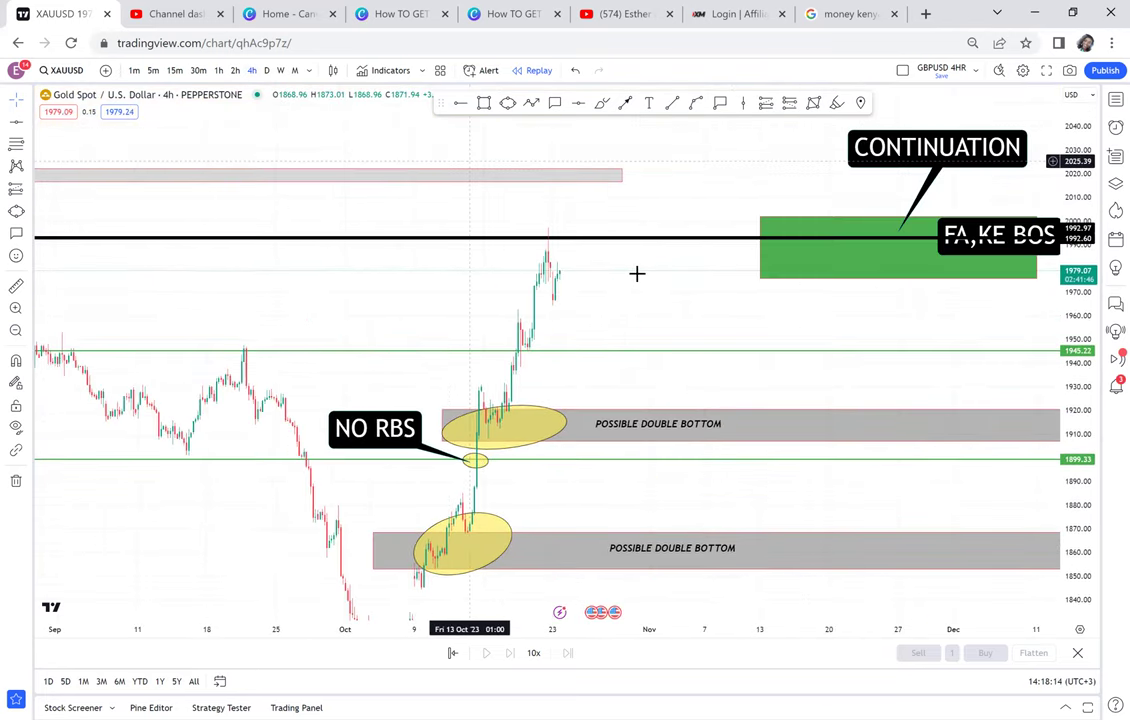
scroll(637, 273, "right", 4)
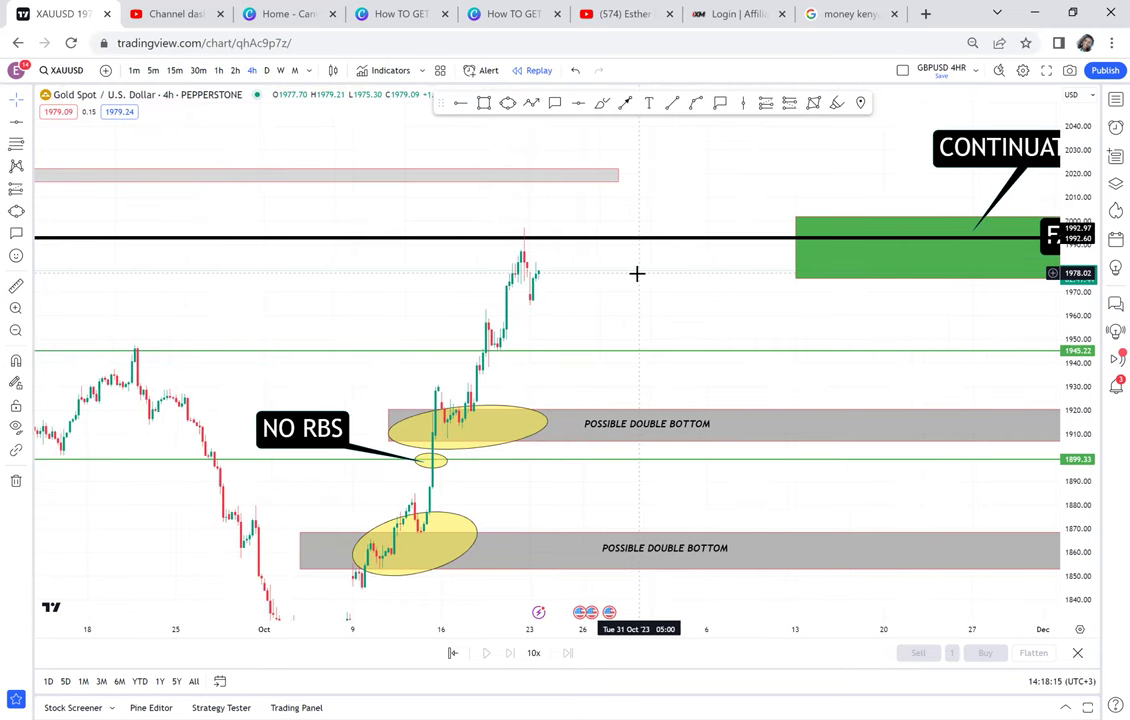
scroll(637, 273, "right", 3)
left_click_drag(1091, 458, 1090, 204)
left_click_drag(734, 212, 809, 319)
scroll(808, 318, "up", 3)
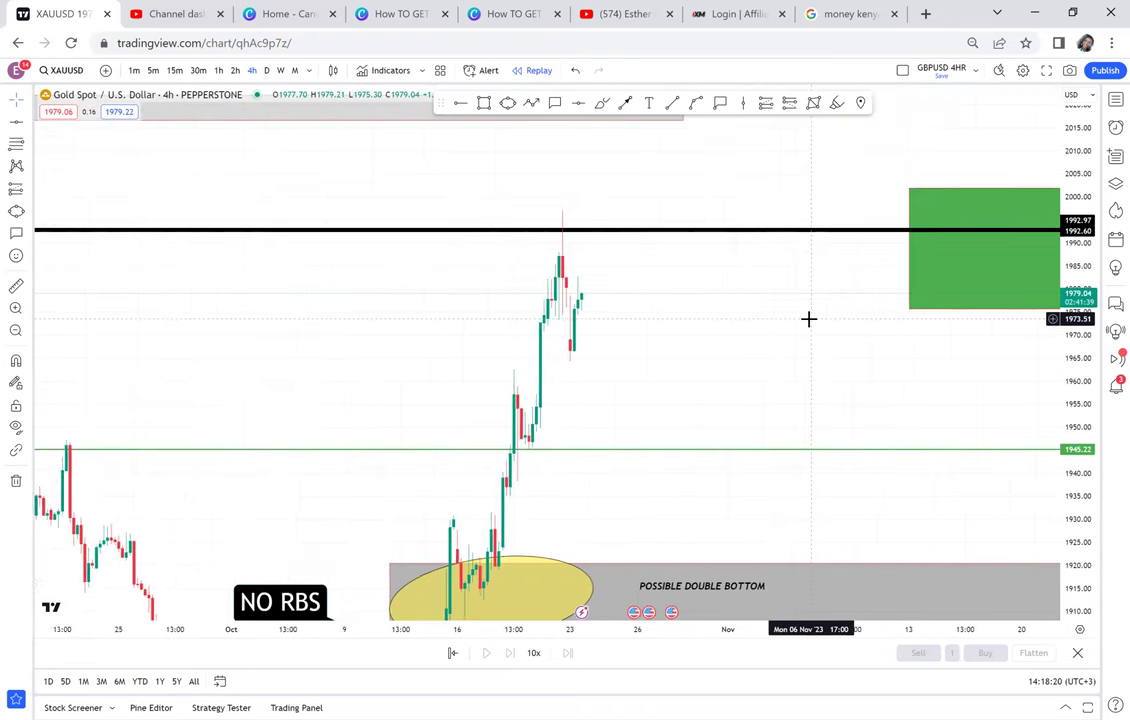
left_click(459, 104)
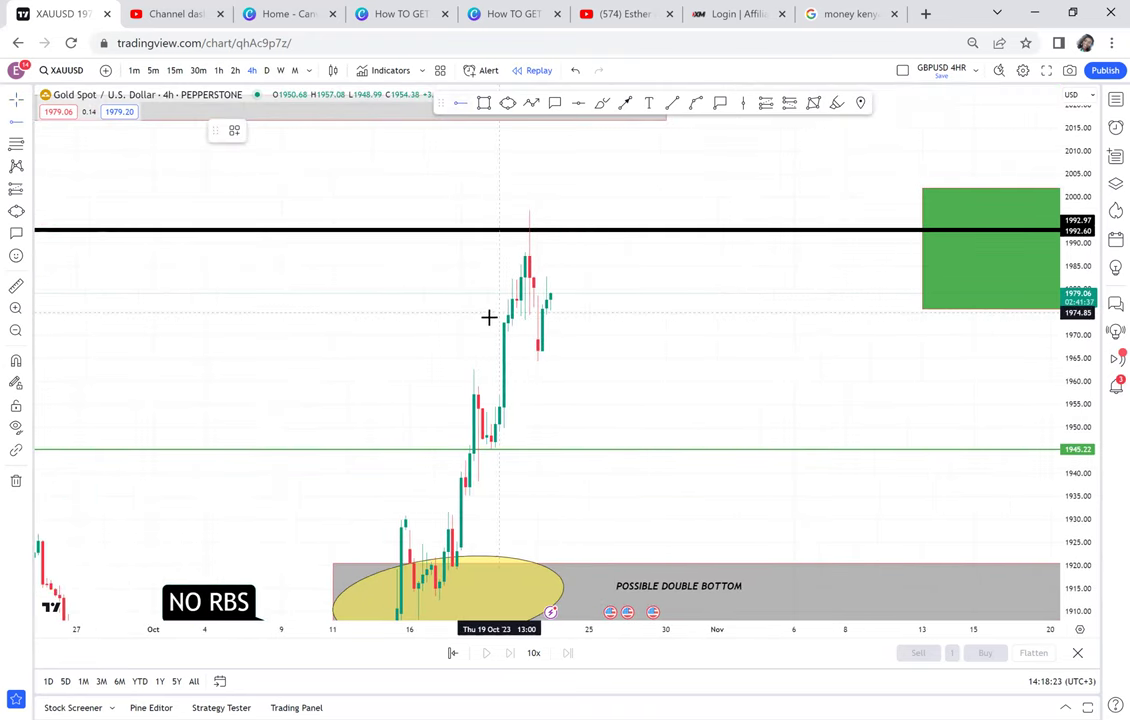
left_click(483, 318)
left_click_drag(483, 318, 478, 316)
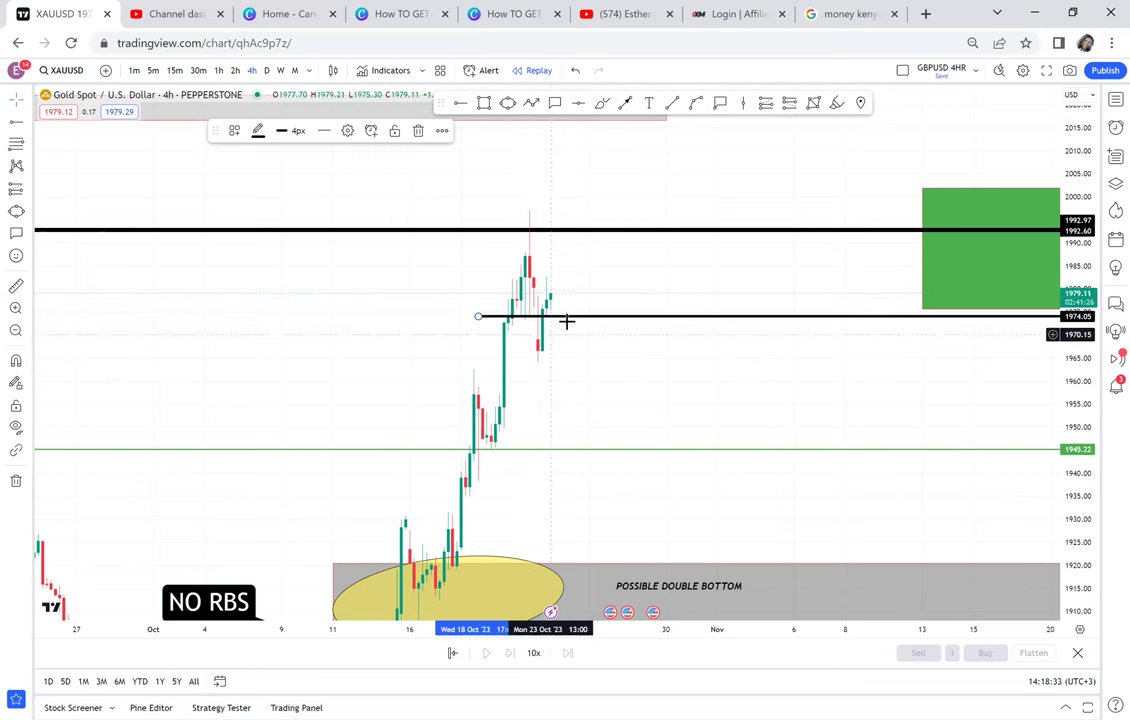
Step: Measure the price move across the 1974.05 ray, from just below it at 20 October up past the latest candle
scroll(535, 363, "up", 1)
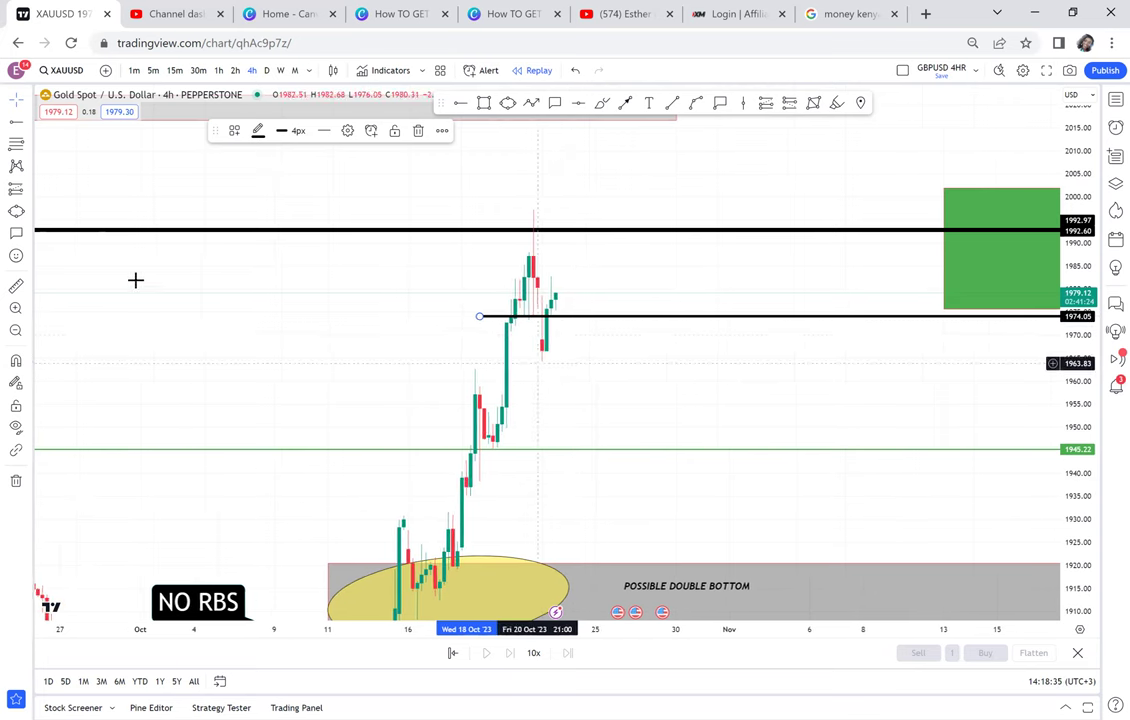
left_click(16, 286)
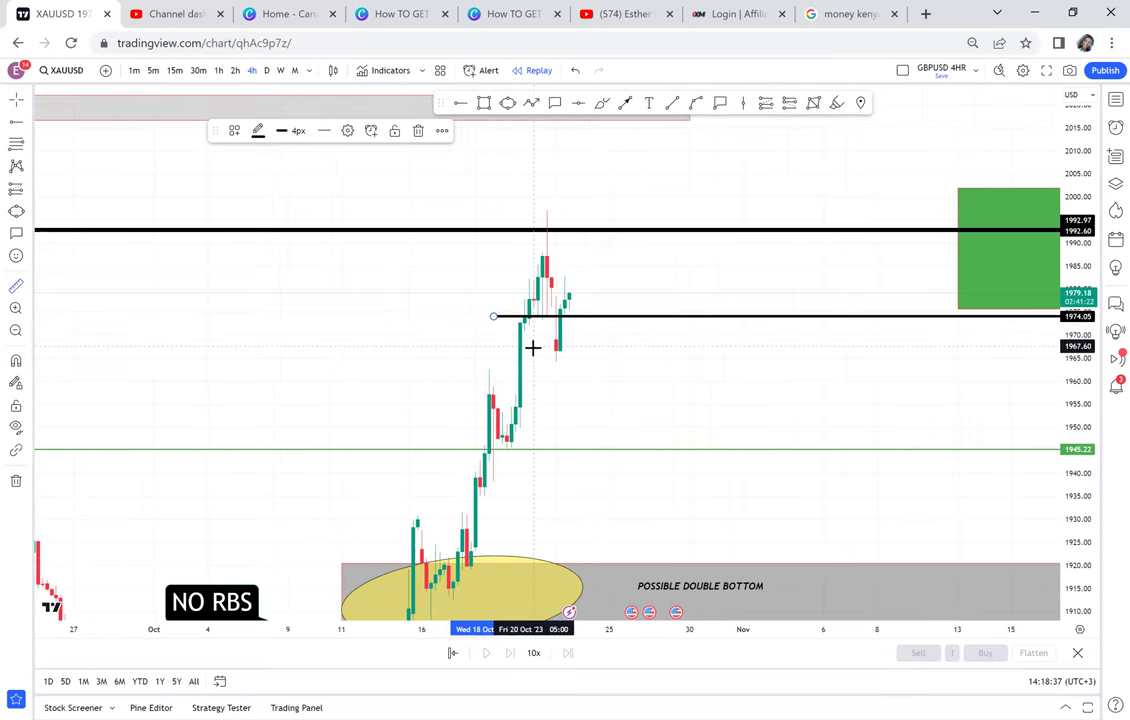
left_click(533, 348)
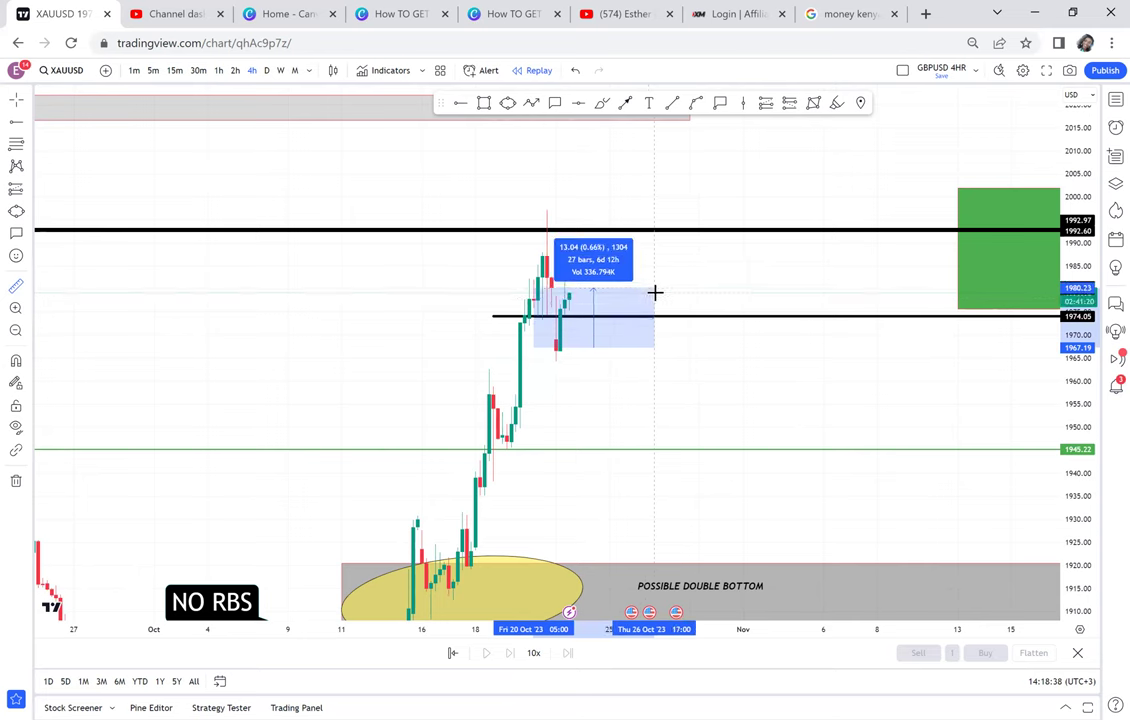
left_click(655, 293)
left_click(696, 284)
Step: Measure the drop from the current price down to the green 1945.22 line
left_click_drag(698, 278, 719, 217)
scroll(720, 217, "up", 1)
scroll(719, 217, "up", 2)
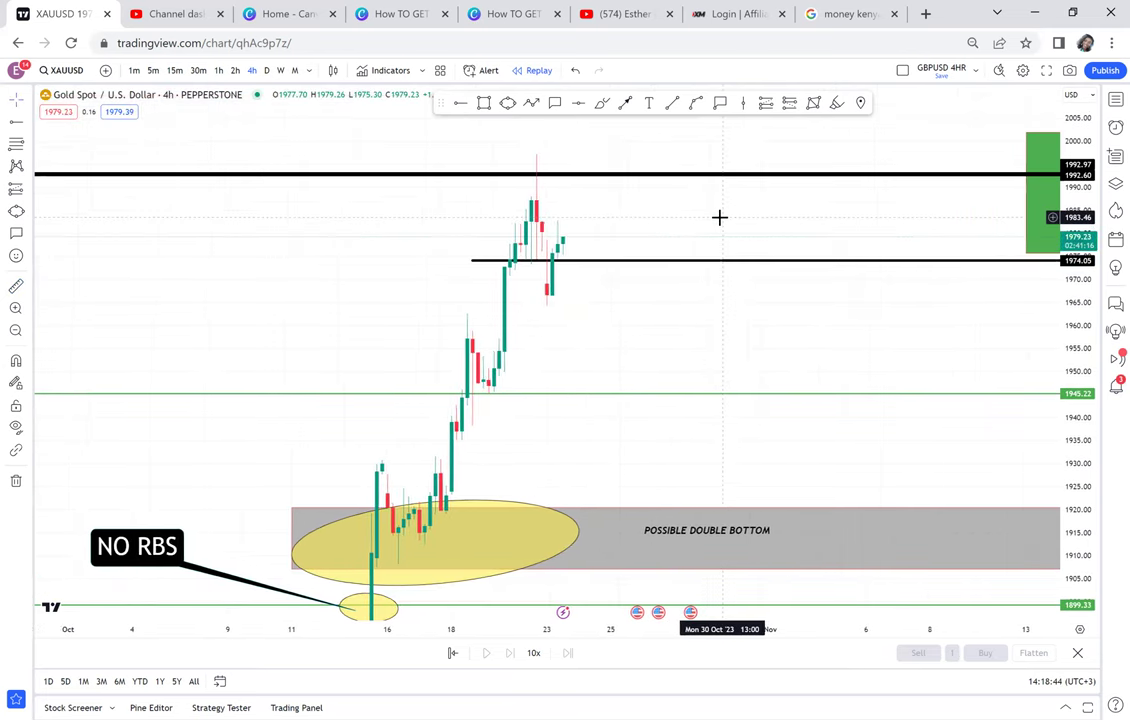
left_click(16, 286)
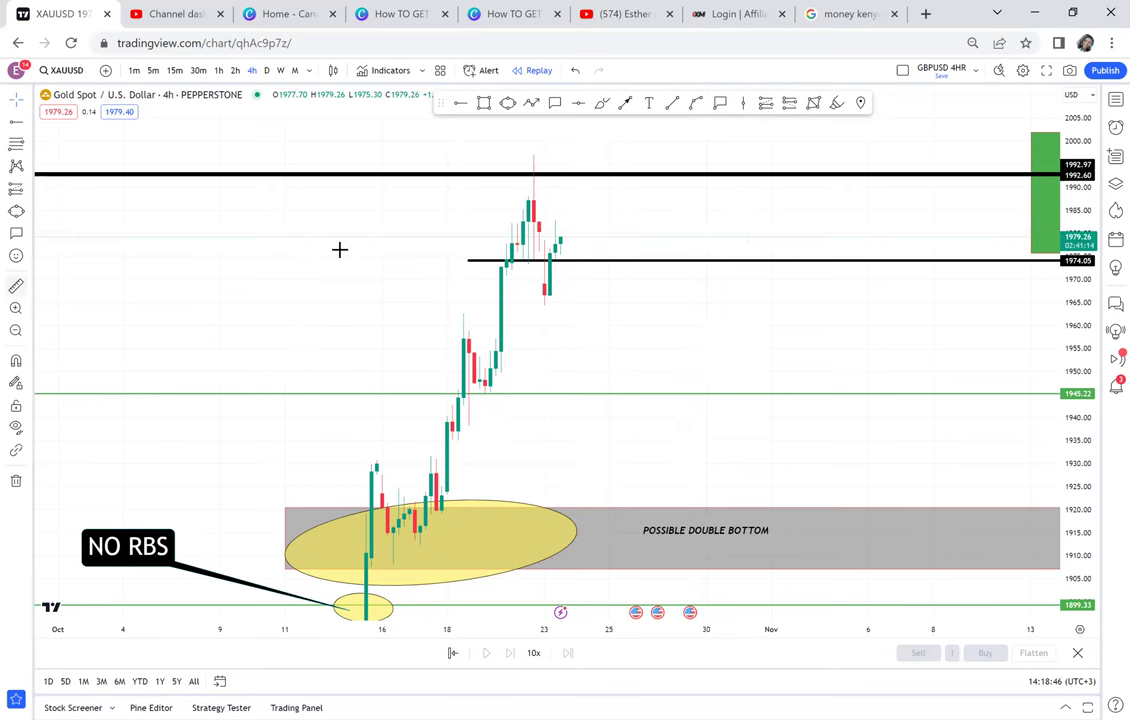
left_click(555, 278)
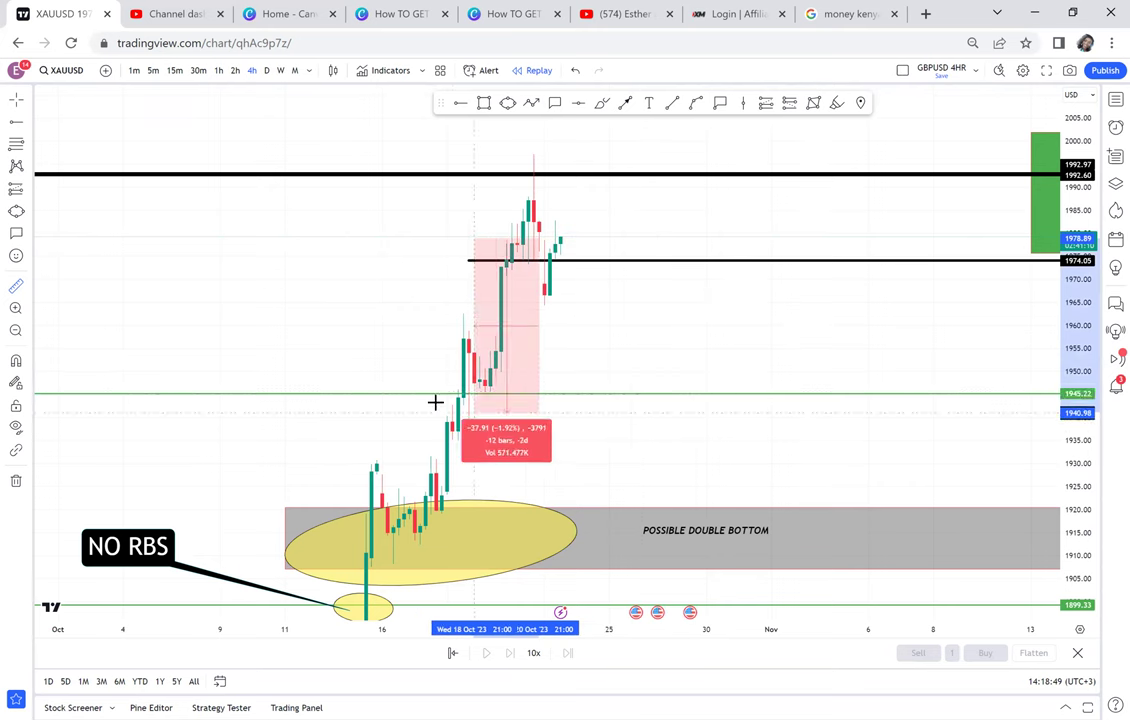
left_click(667, 396)
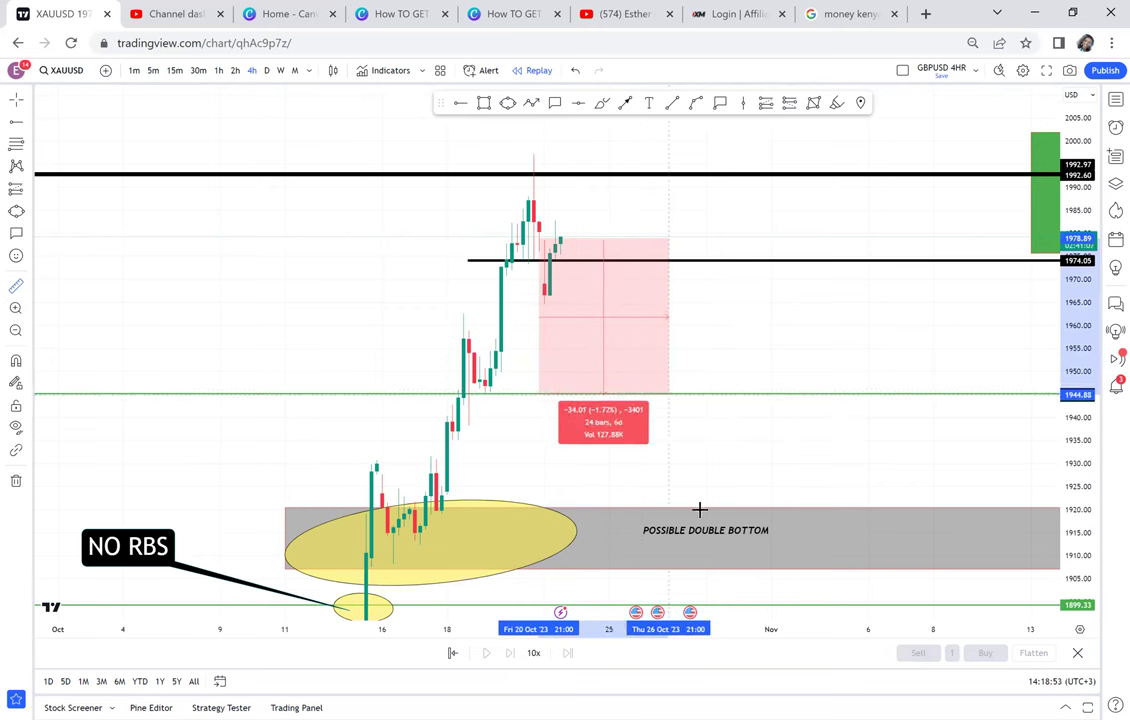
left_click(767, 467)
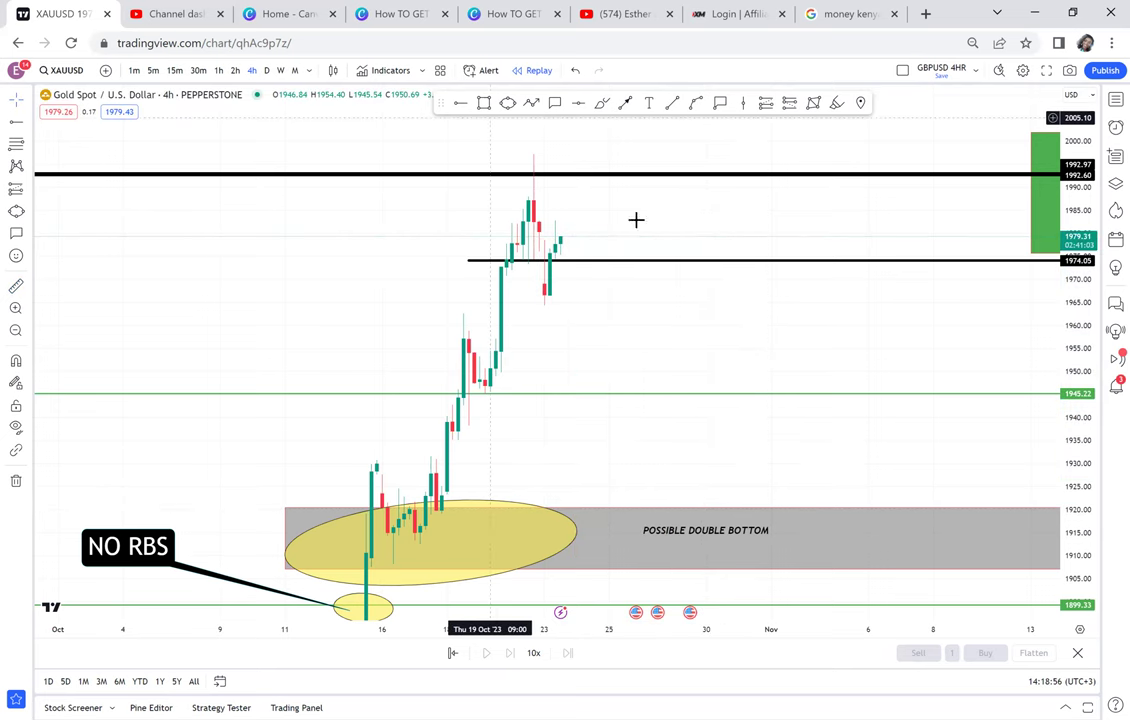
Step: Draw a light grey rectangle from 18 October 2023 to early November, spanning about 1946.63 to 1935, across the green 1945.22 line
left_click(484, 103)
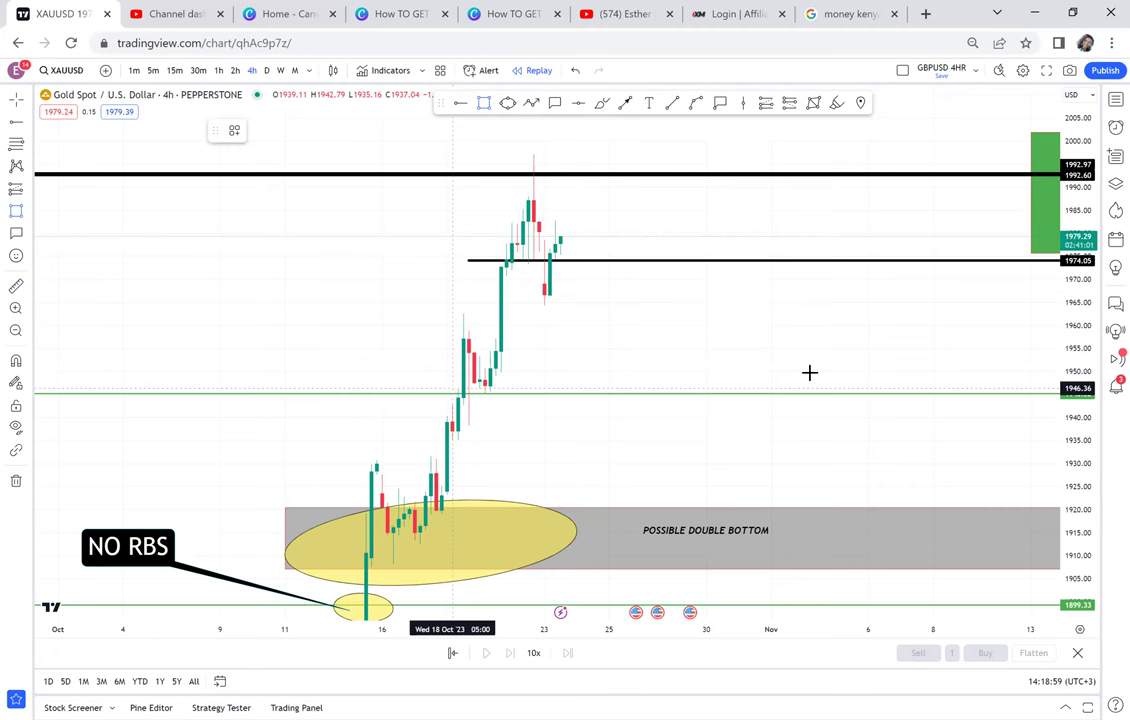
left_click_drag(809, 372, 453, 386)
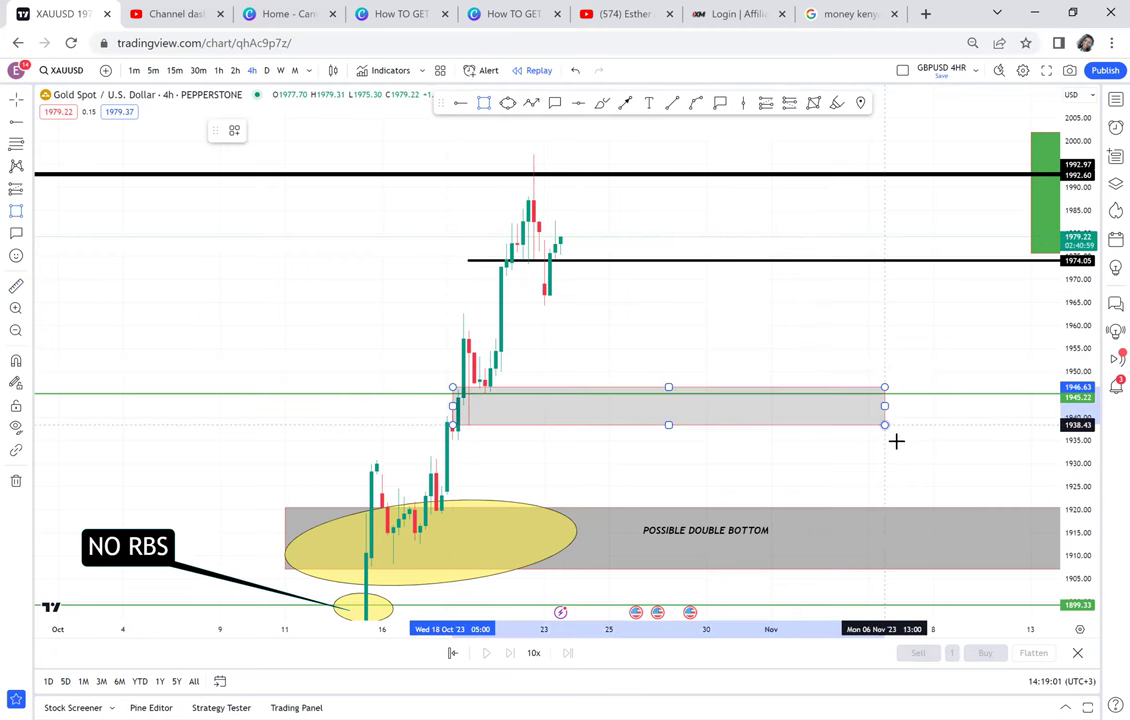
left_click(896, 441)
Step: Draw a yellow ellipse around the 18–19 October candles inside the light grey rectangle, between about 1936.14 and 1946.63
left_click_drag(445, 411, 356, 412)
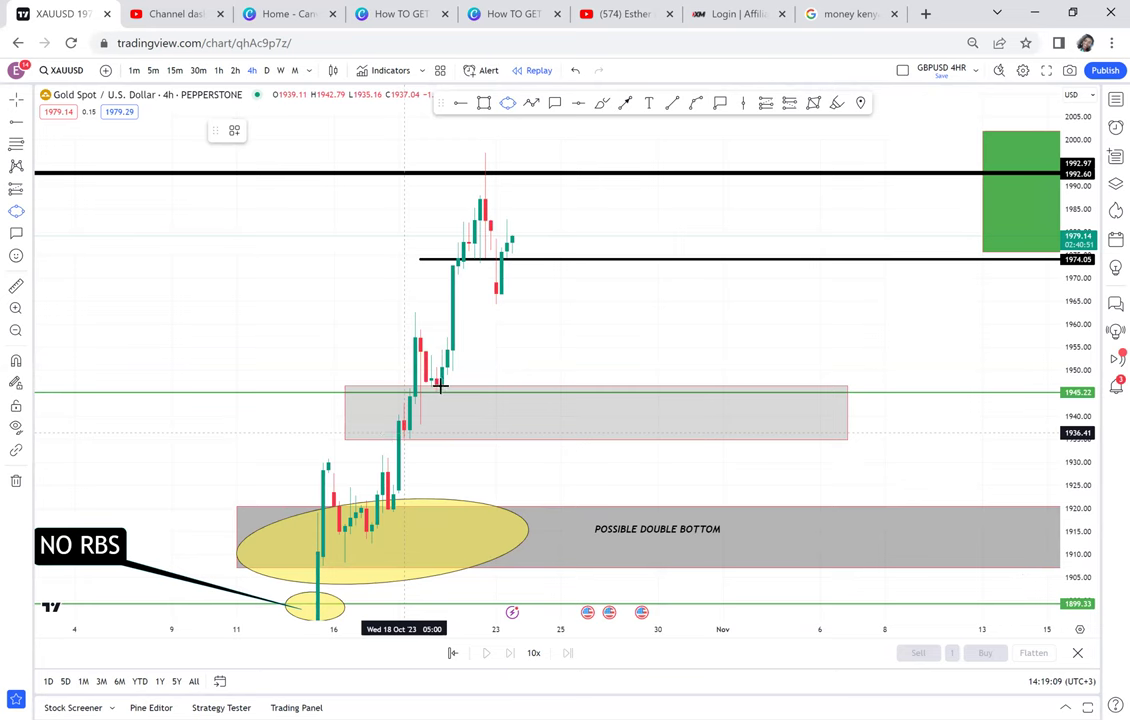
left_click(393, 434)
left_click(442, 386)
left_click(465, 416)
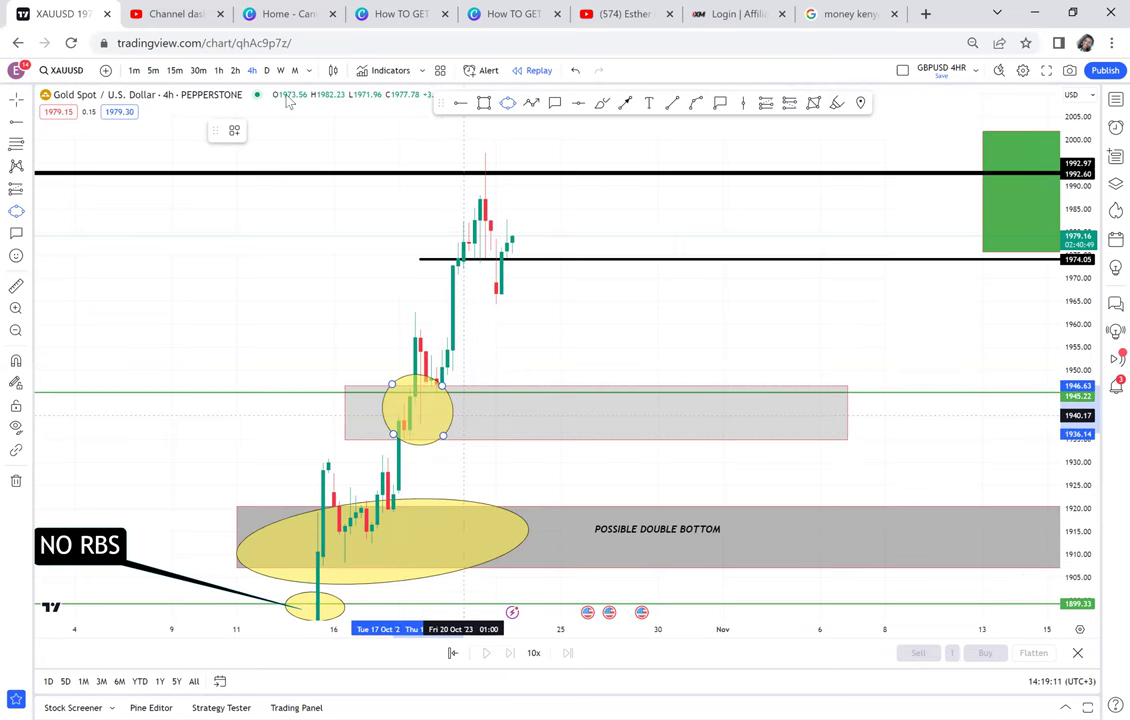
Step: Switch to the daily chart and measure the drop from the current price to the green 1945.22 line
left_click(266, 71)
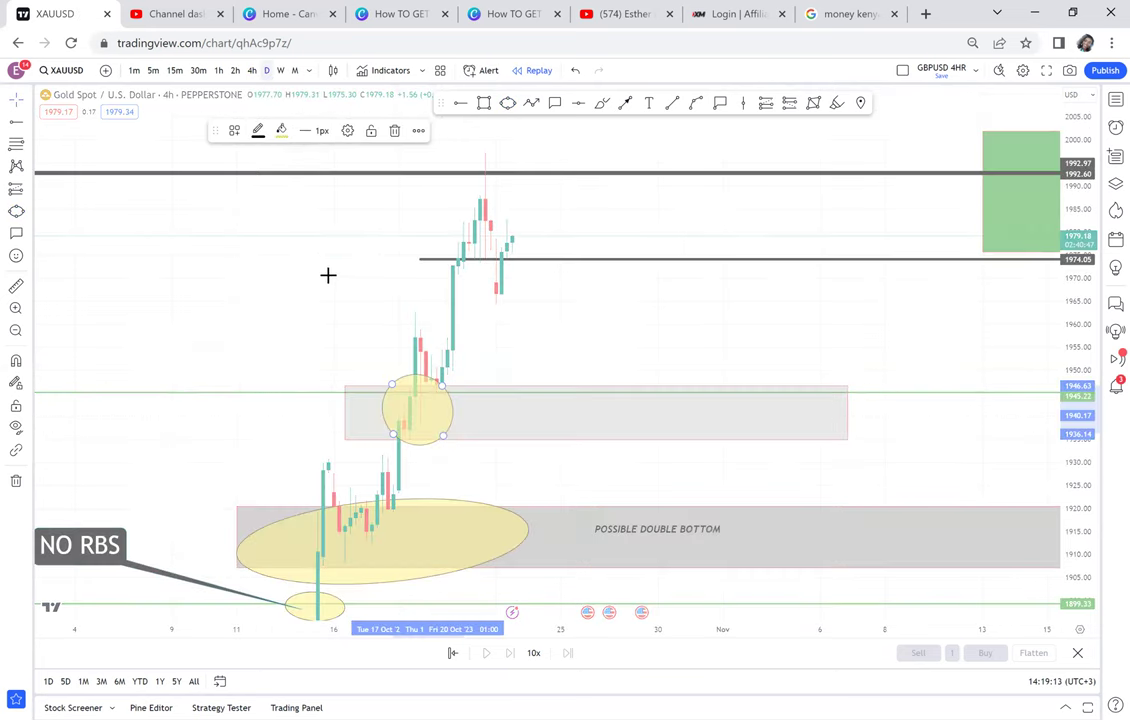
left_click_drag(627, 258, 681, 265)
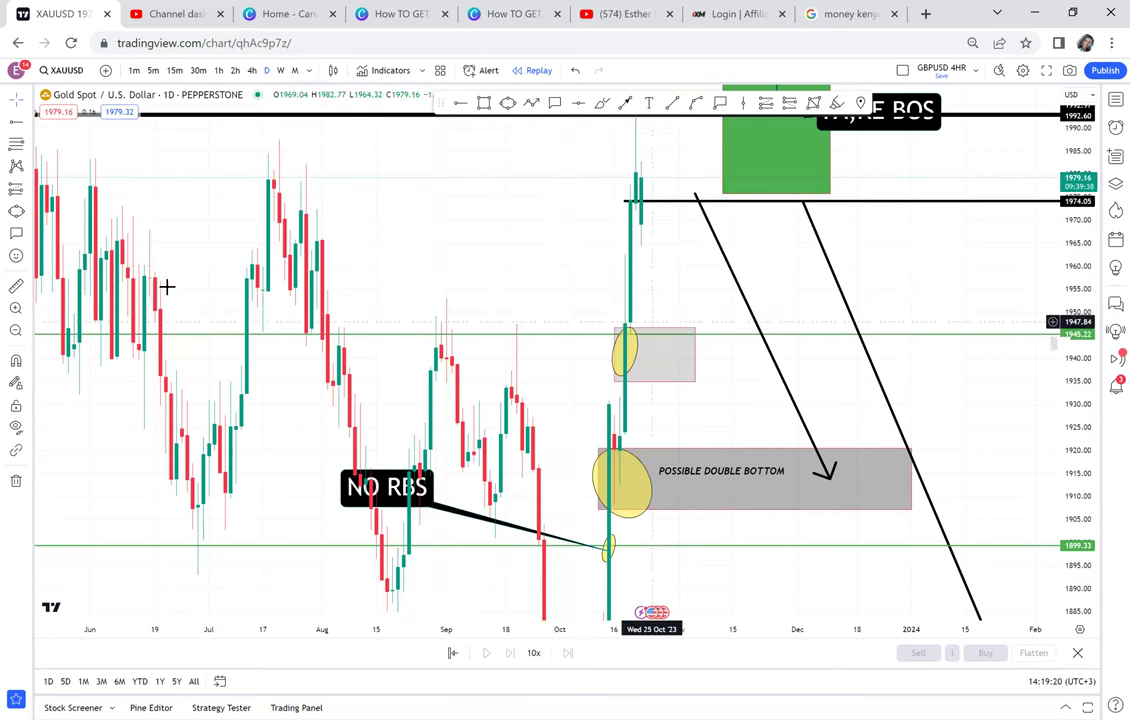
left_click(16, 287)
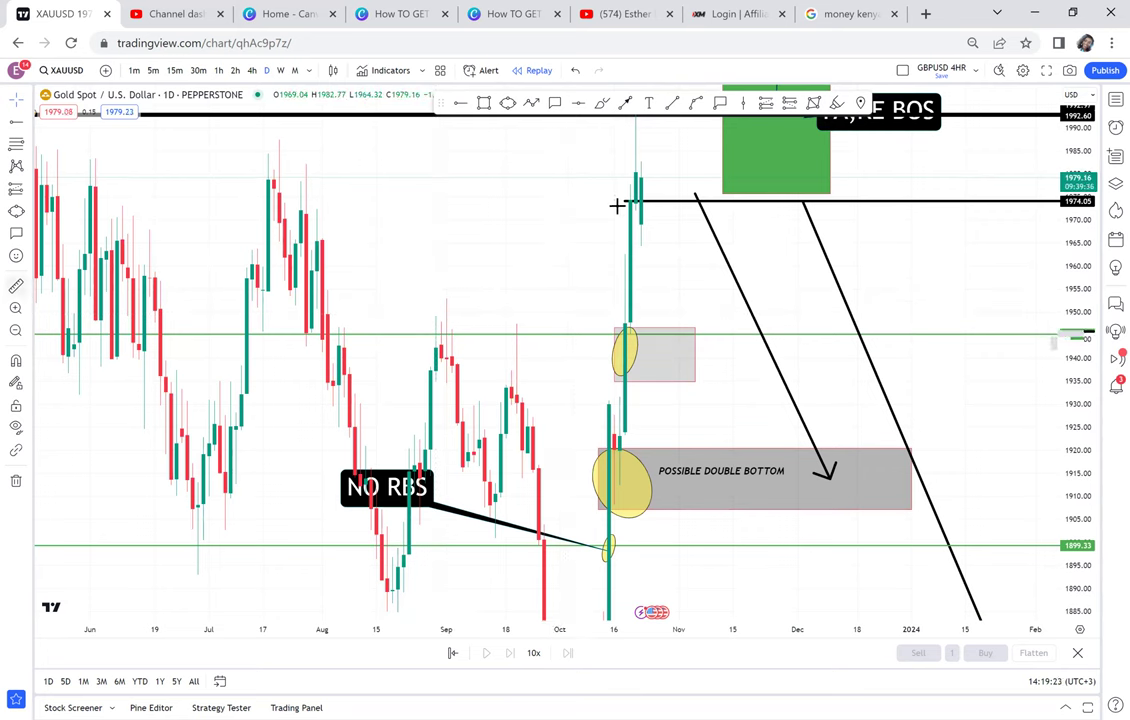
left_click(674, 178)
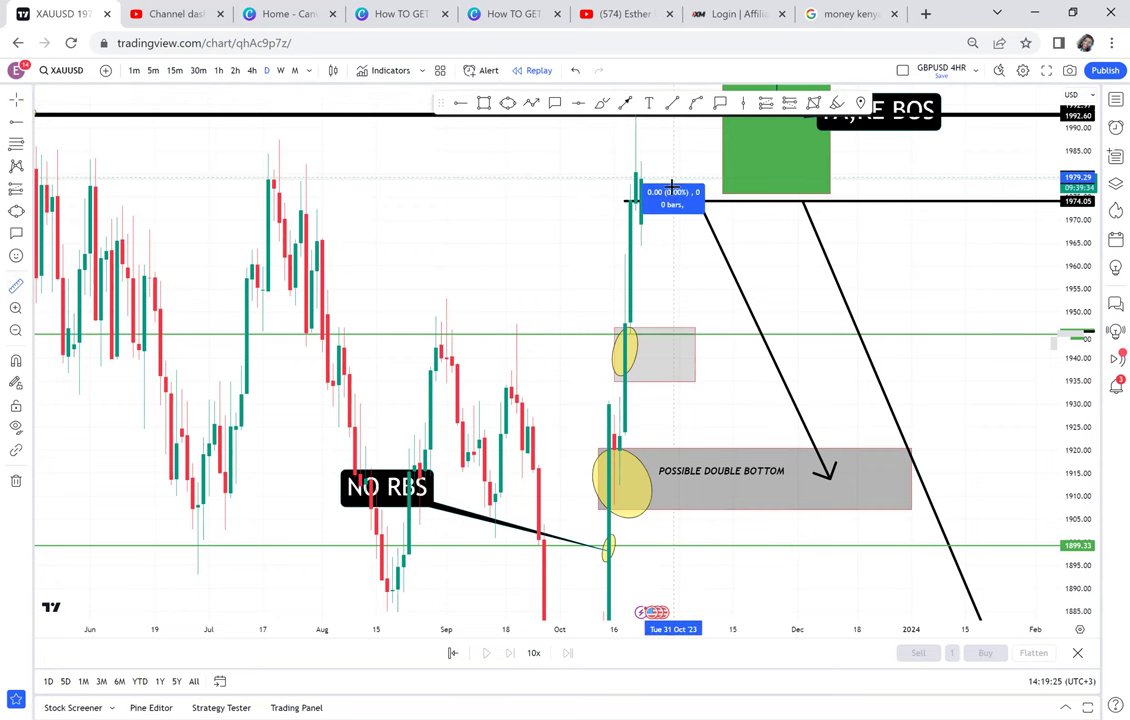
left_click(667, 338)
left_click(530, 254)
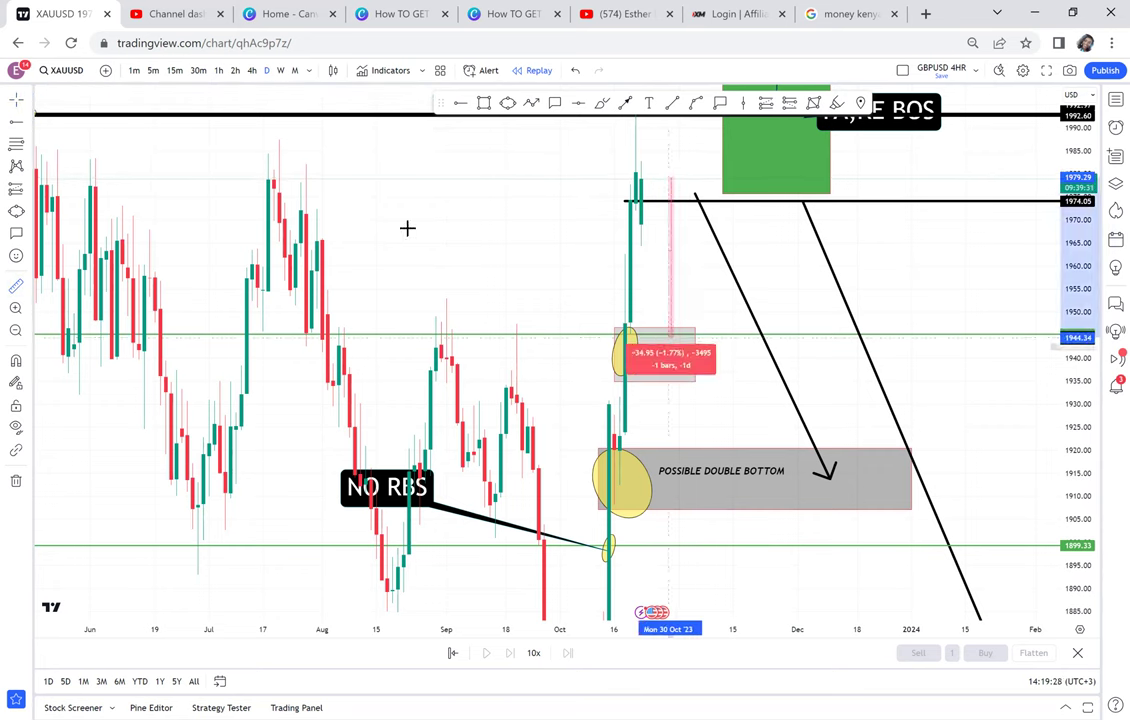
Step: On the 2-hour chart, draw a black horizontal ray at 1981.16 starting on 20 October 2023 at 15:00
left_click(252, 70)
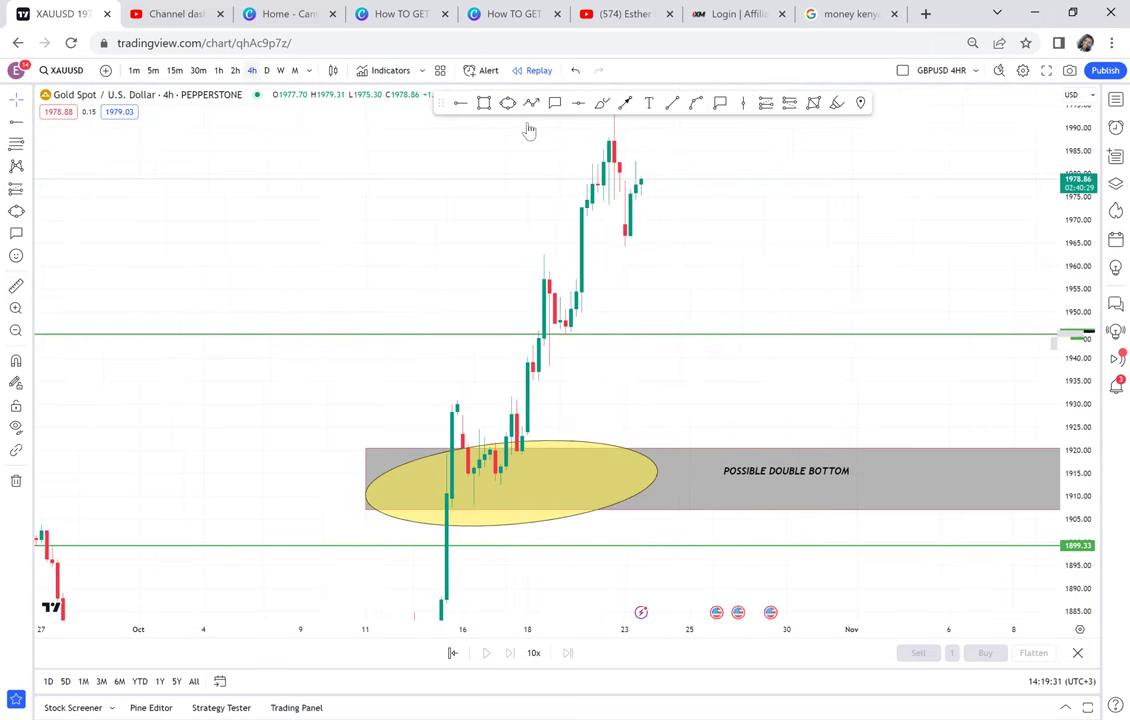
left_click_drag(612, 271, 580, 273)
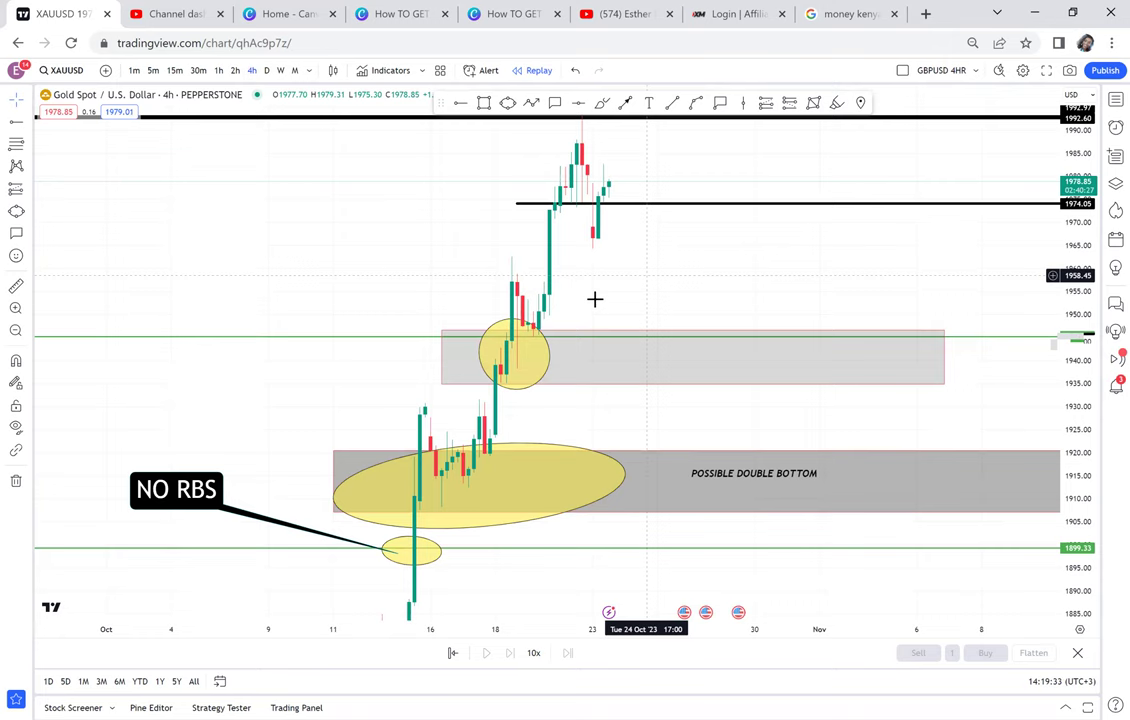
left_click_drag(648, 275, 595, 299)
scroll(595, 299, "up", 2)
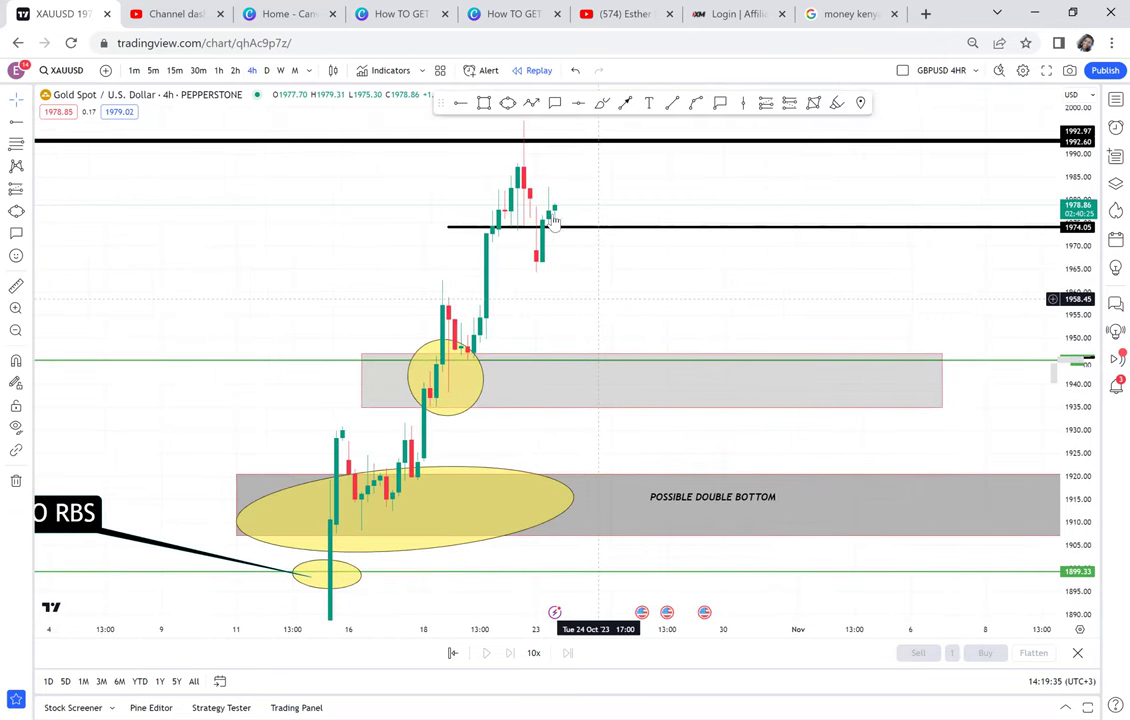
left_click(235, 71)
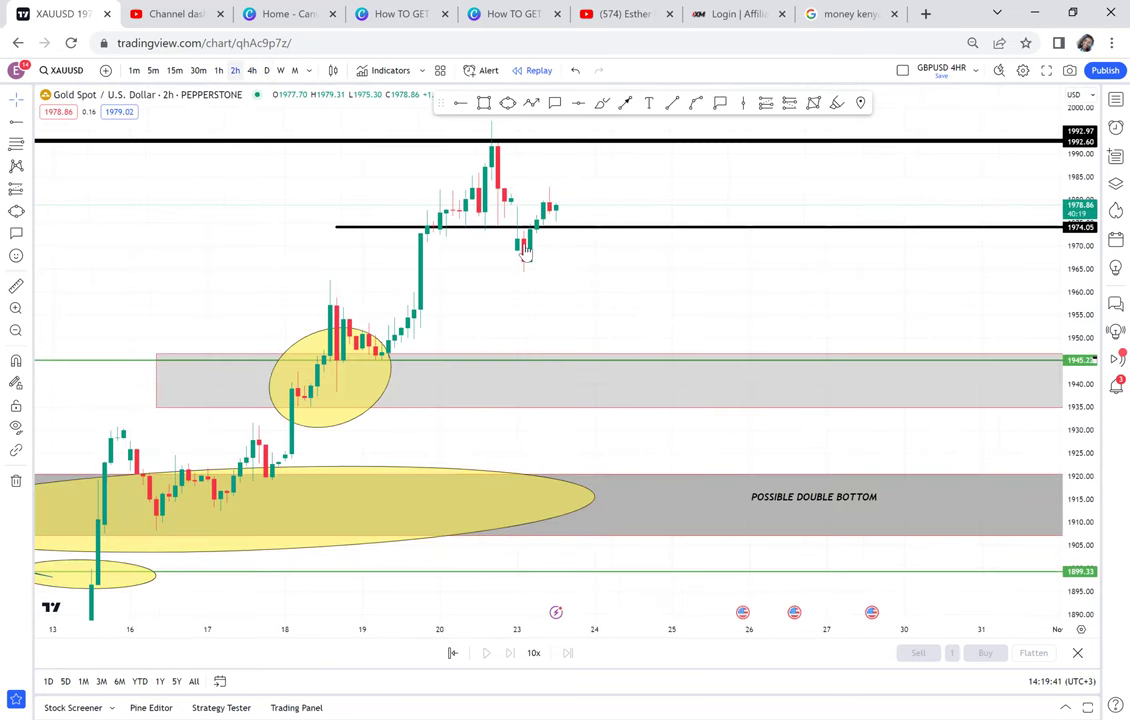
left_click_drag(1058, 276, 1015, 211)
left_click_drag(776, 194, 750, 368)
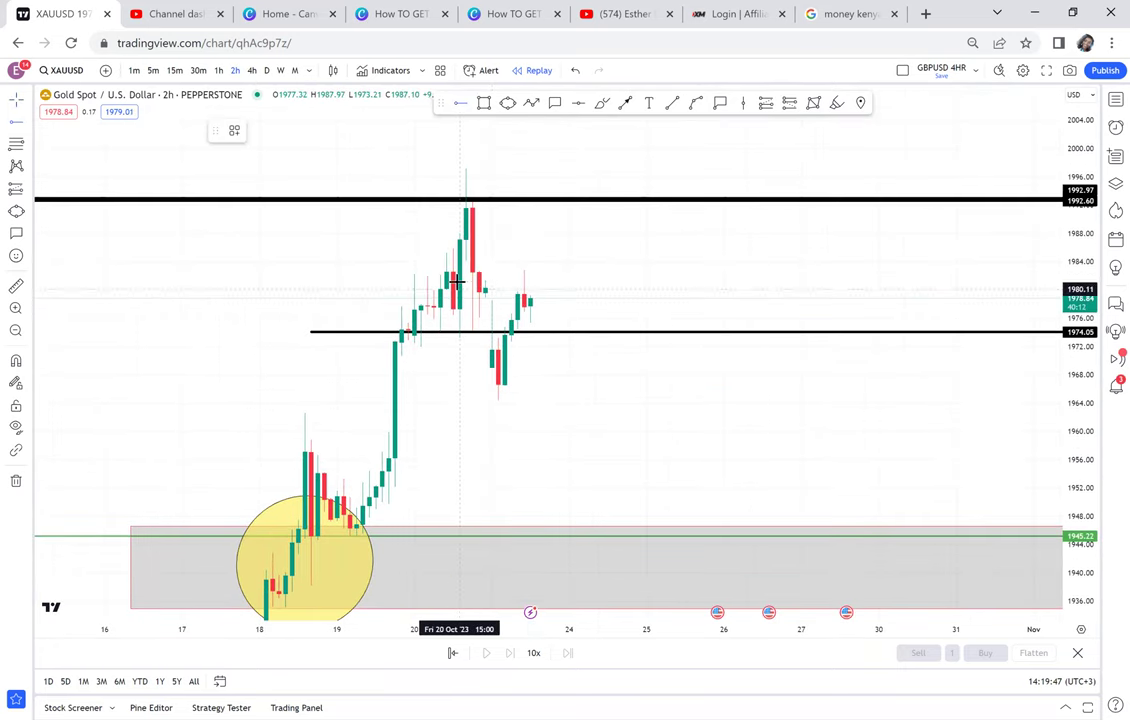
left_click(456, 282)
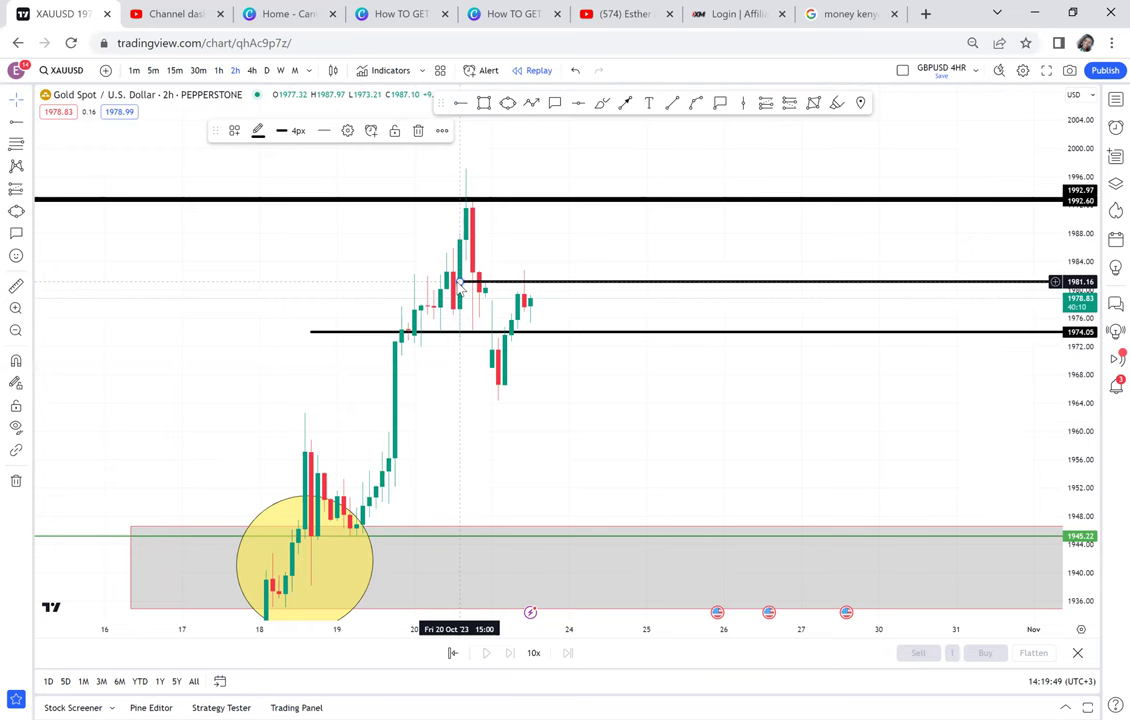
Step: Compare the October rally, the new rays and the possible double bottom zones on the 4-hour and daily charts, finishing on 4-hour
left_click(253, 71)
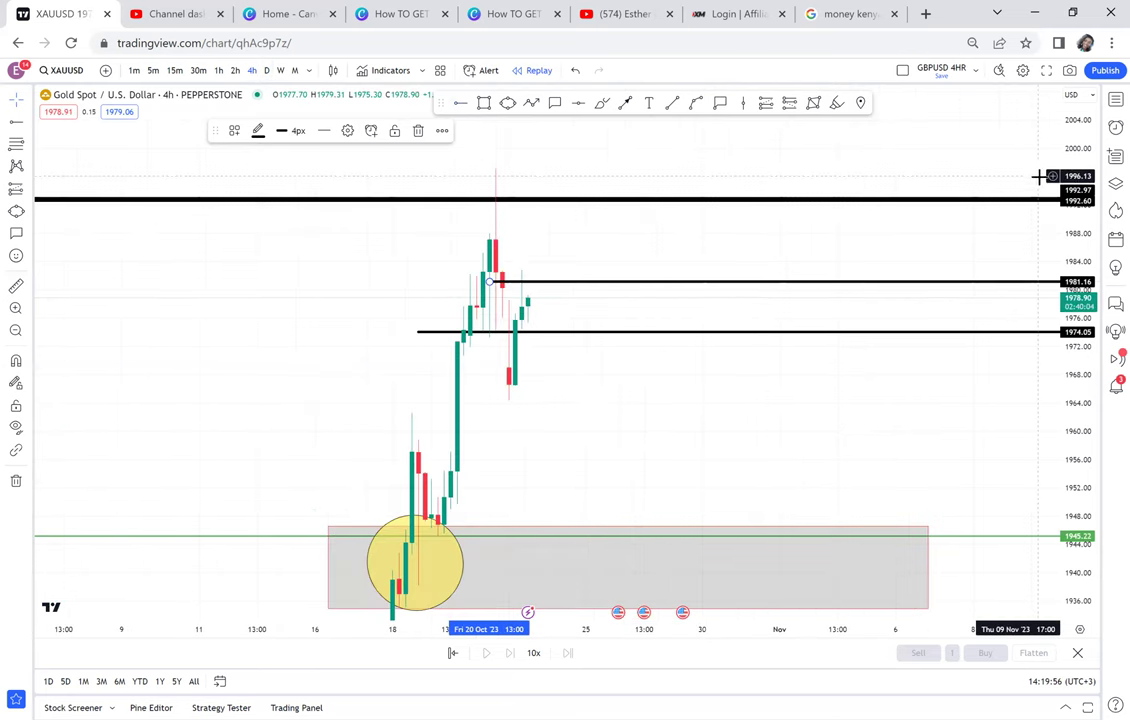
left_click_drag(1077, 166, 1053, 349)
left_click_drag(714, 333, 706, 254)
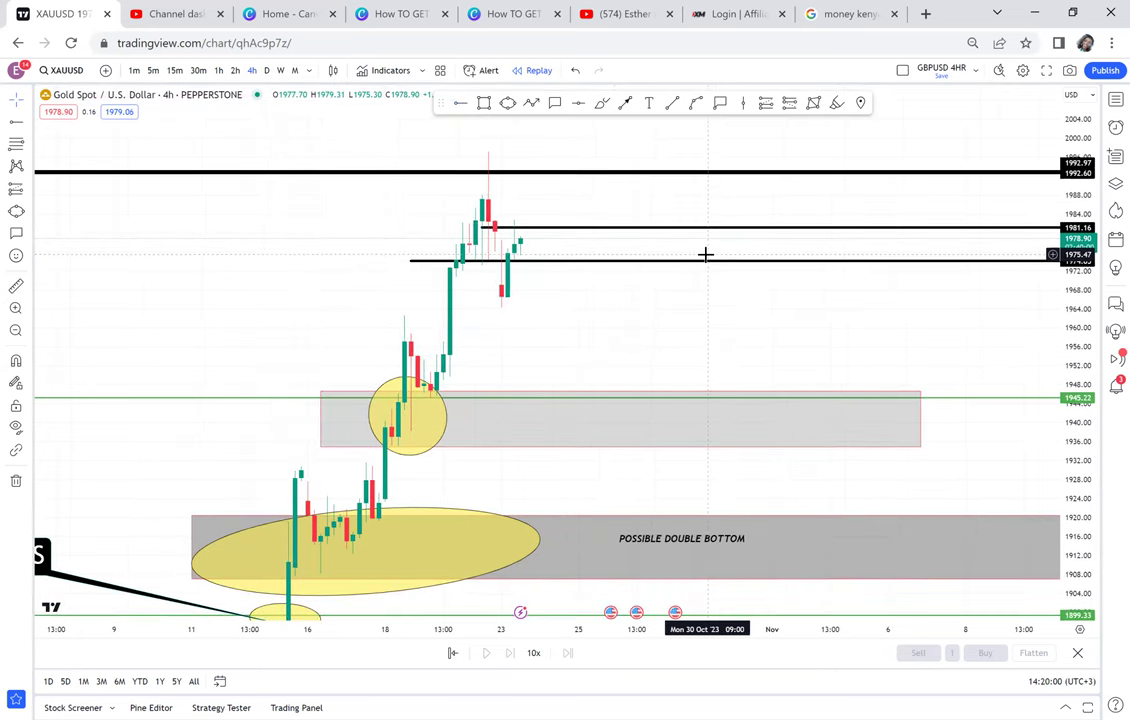
left_click_drag(595, 362, 682, 349)
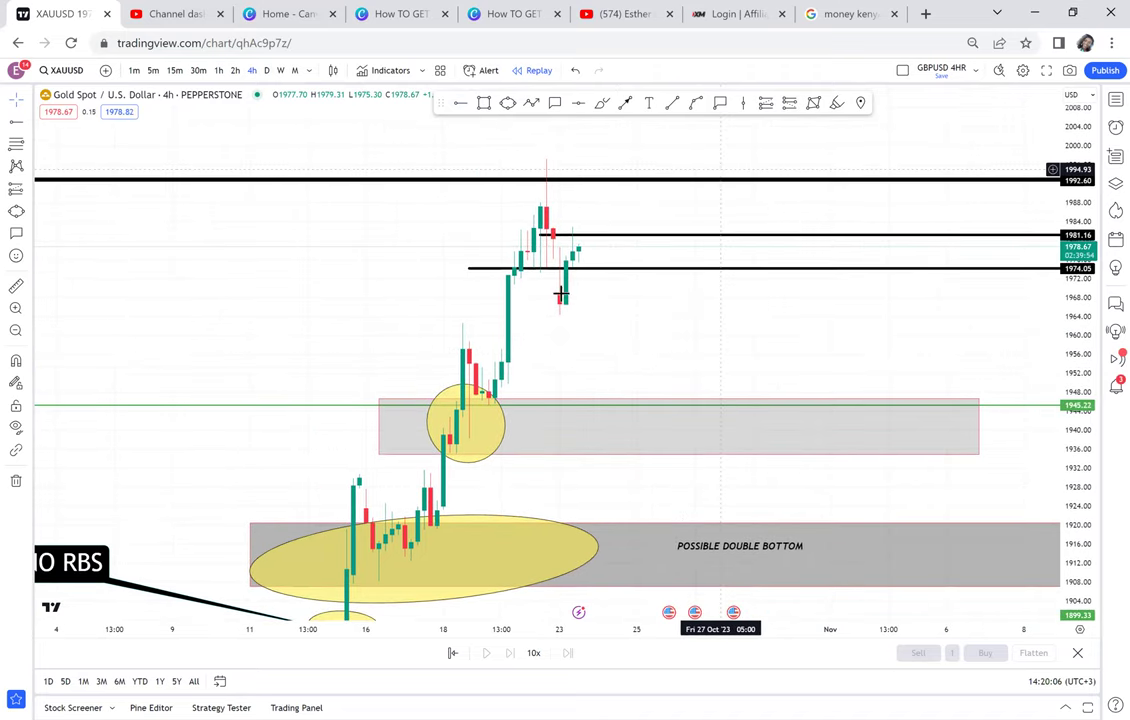
left_click_drag(637, 343, 761, 147)
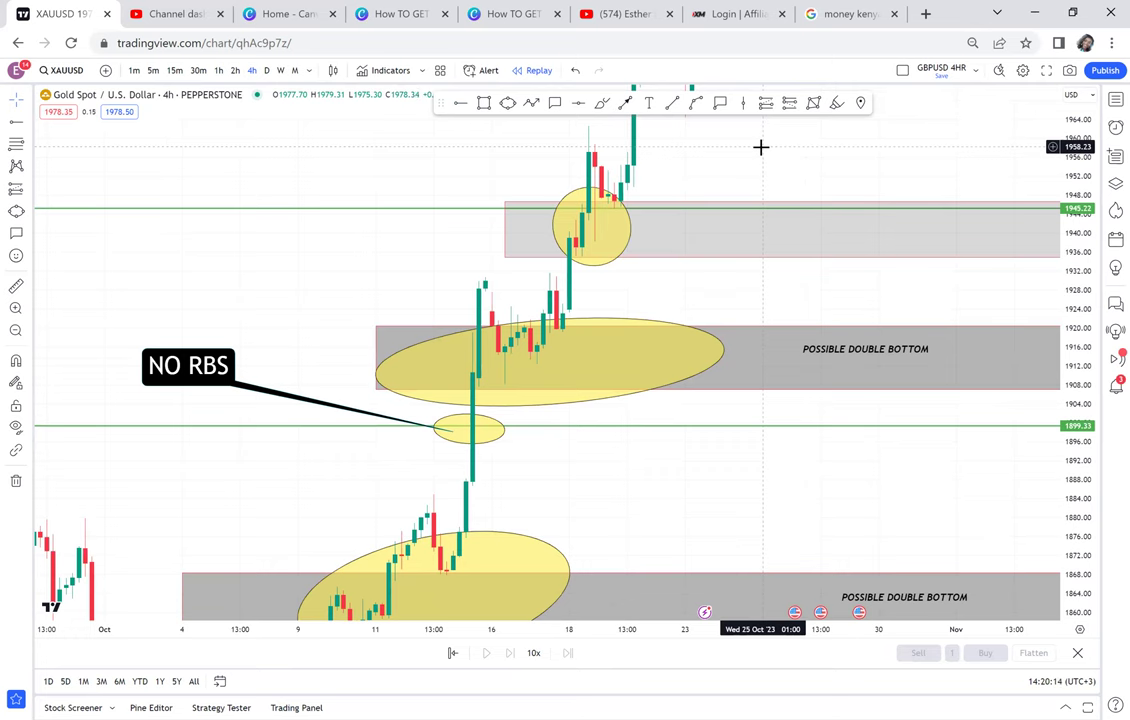
left_click_drag(716, 284, 721, 169)
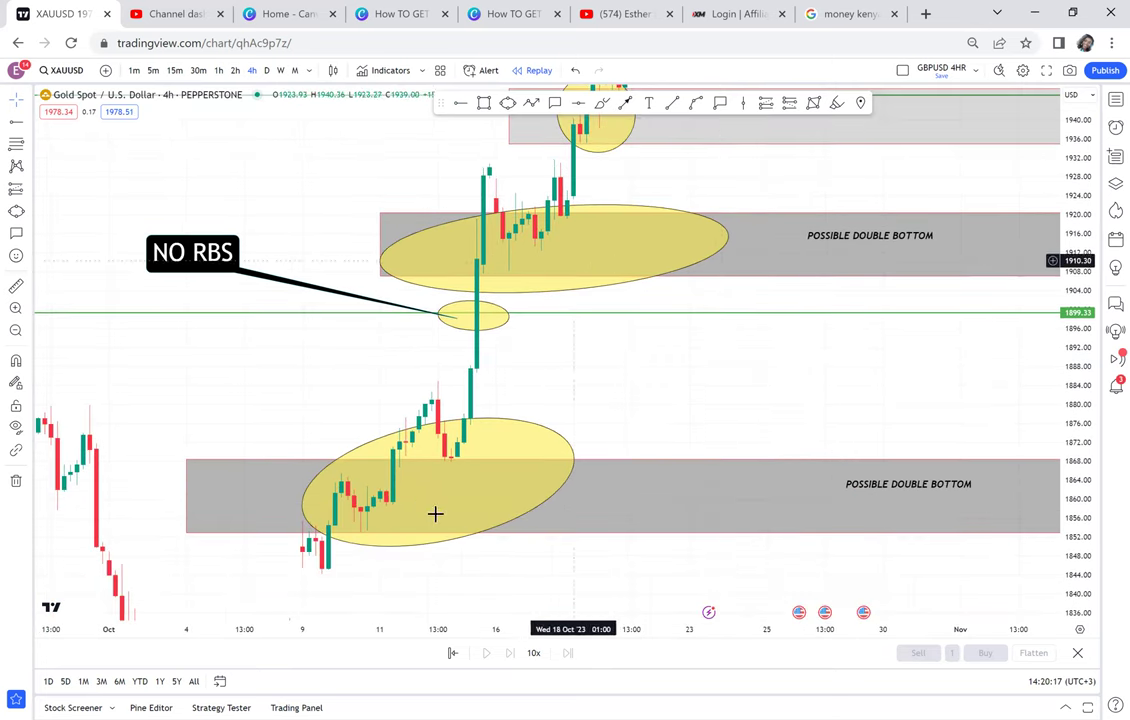
left_click(267, 70)
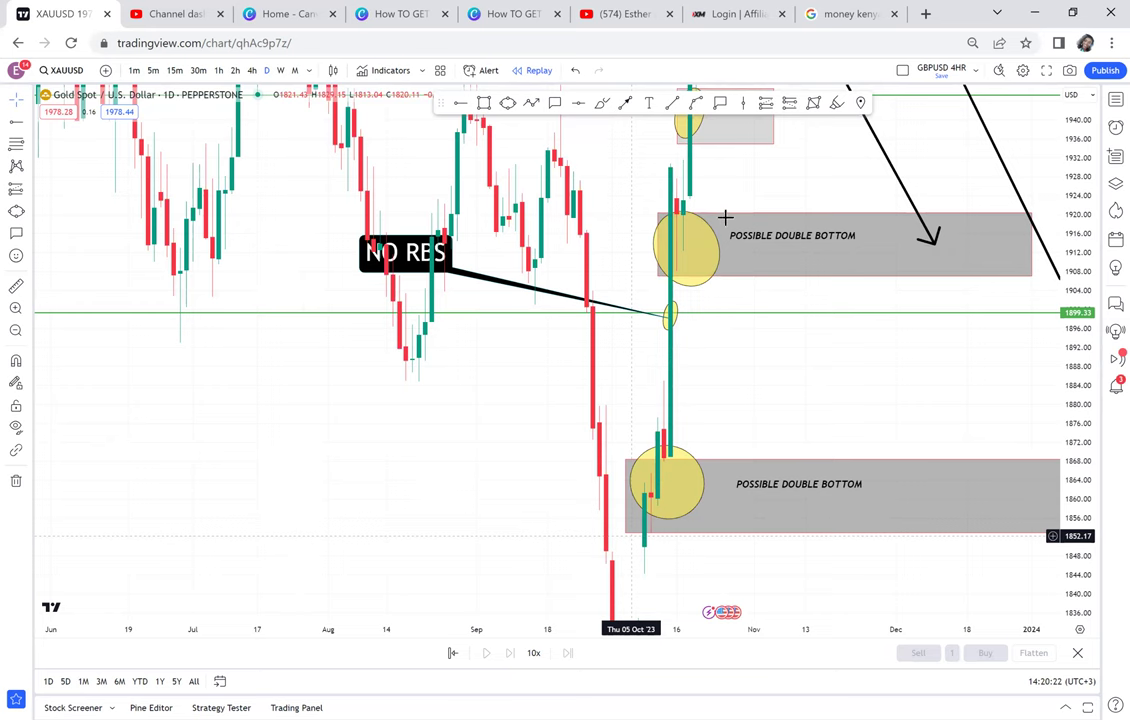
left_click_drag(731, 220, 659, 412)
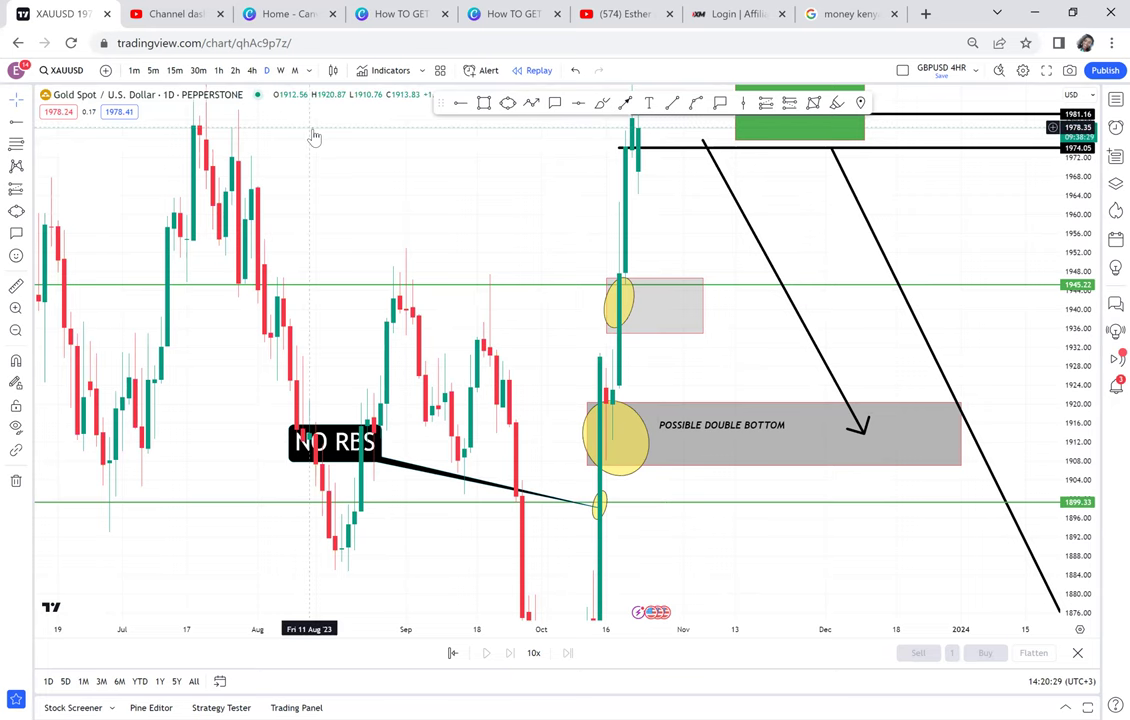
left_click(253, 71)
left_click_drag(696, 246, 593, 343)
left_click_drag(537, 245, 549, 394)
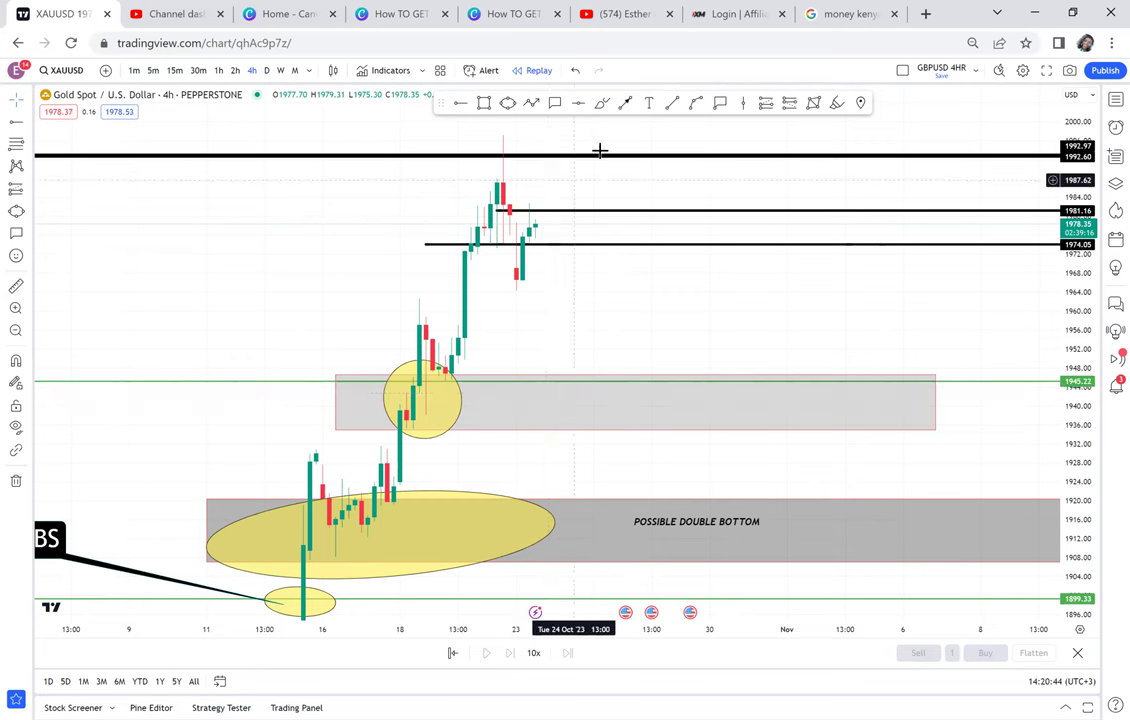
Step: Draw a black arrow from 1976.91, just after the latest candle, steeply down into the lower part of the light grey zone
left_click(626, 103)
left_click(549, 231)
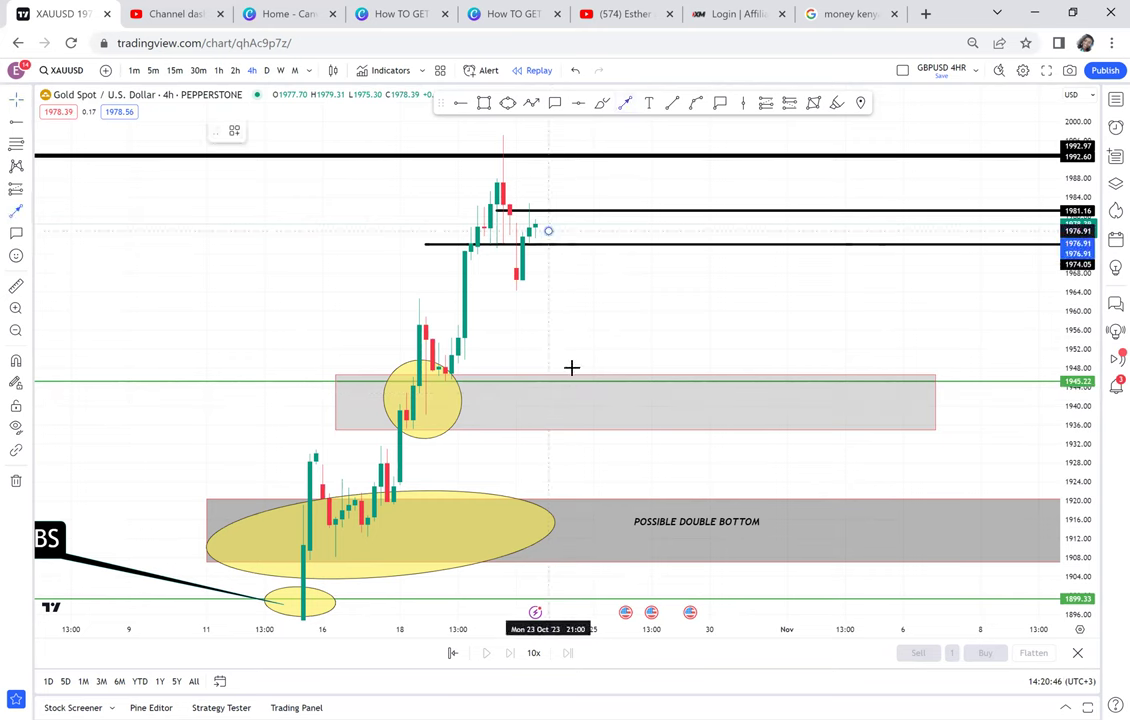
left_click(581, 418)
left_click(672, 330)
left_click_drag(627, 378, 584, 422)
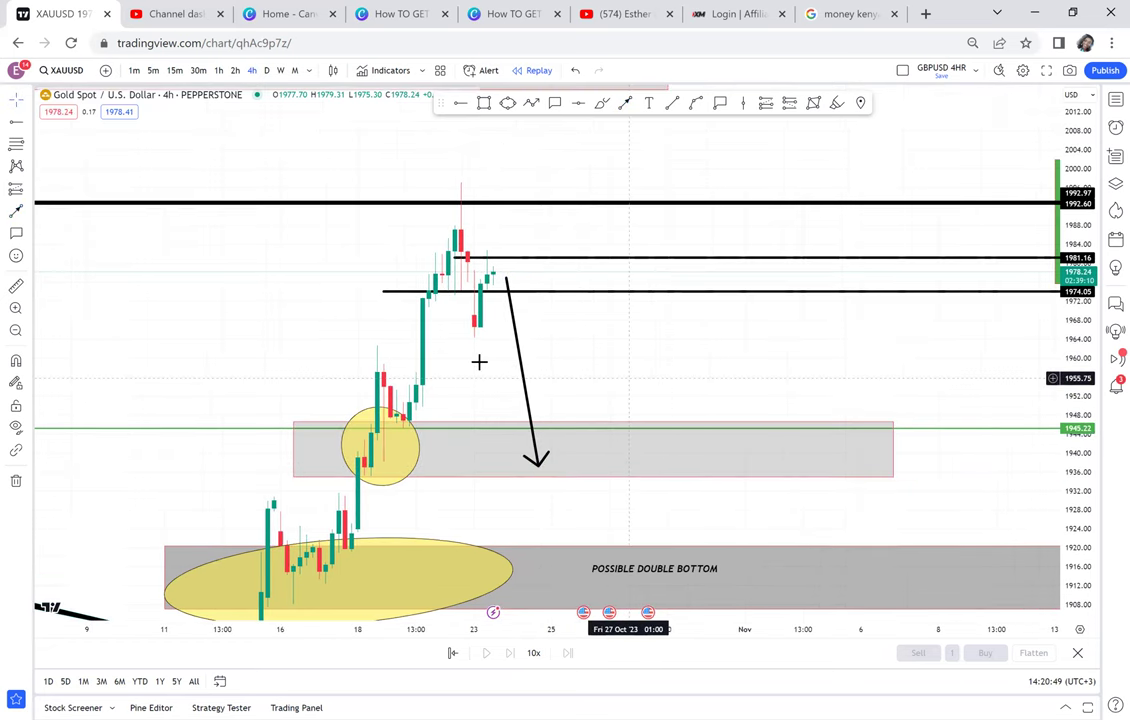
Step: Measure the price move from the light grey zone's lower edge up to the October wick high
left_click(16, 286)
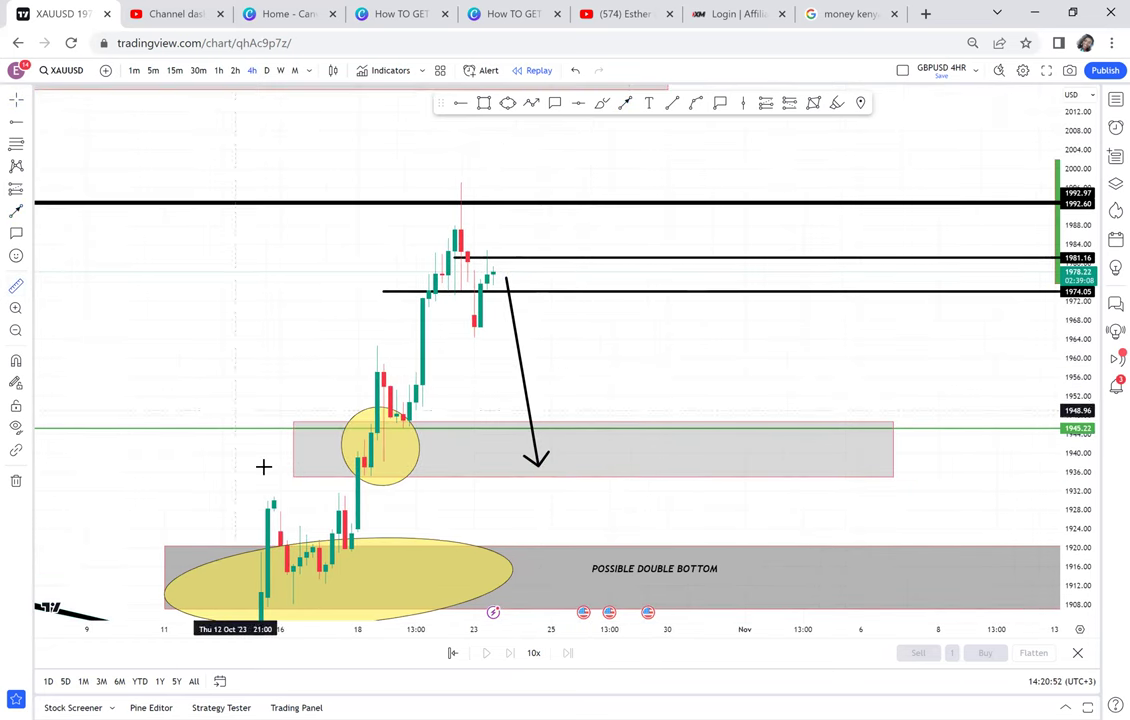
left_click(267, 473)
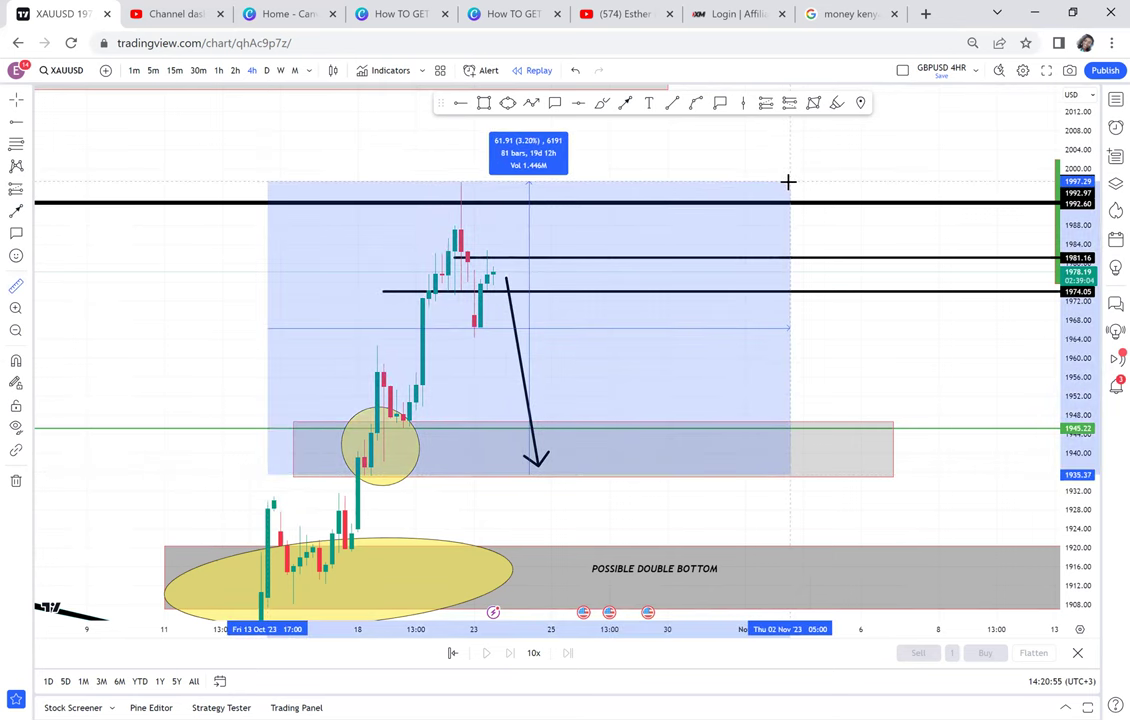
left_click(789, 182)
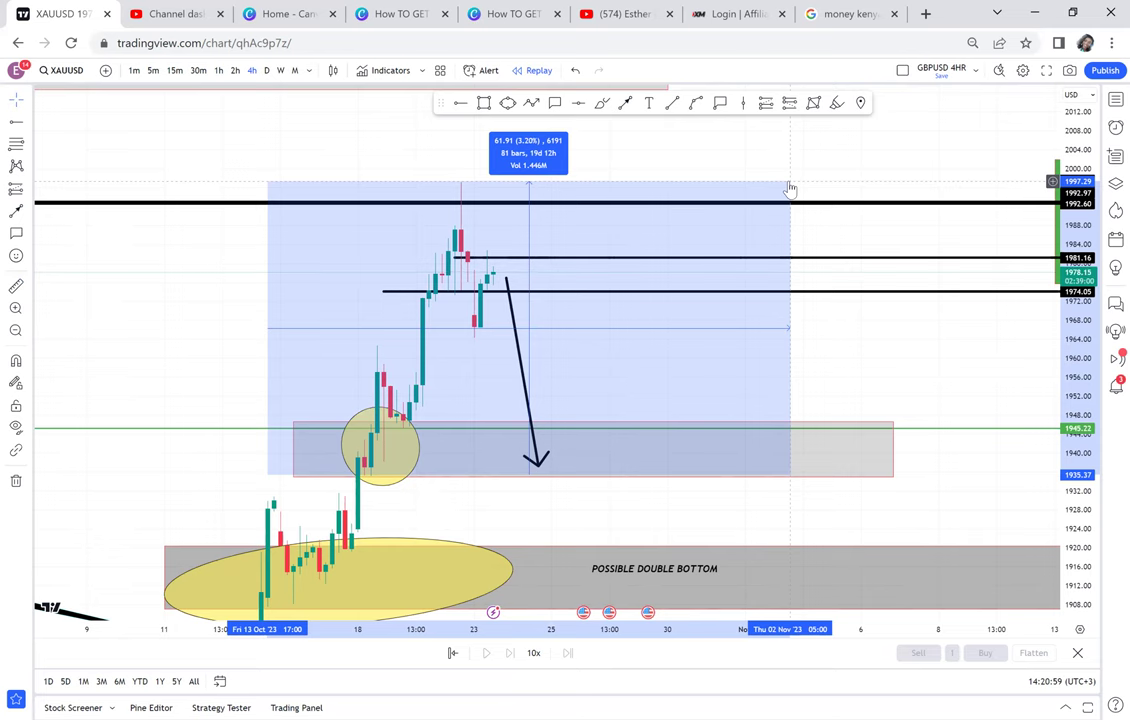
left_click(789, 182)
left_click_drag(817, 172, 802, 200)
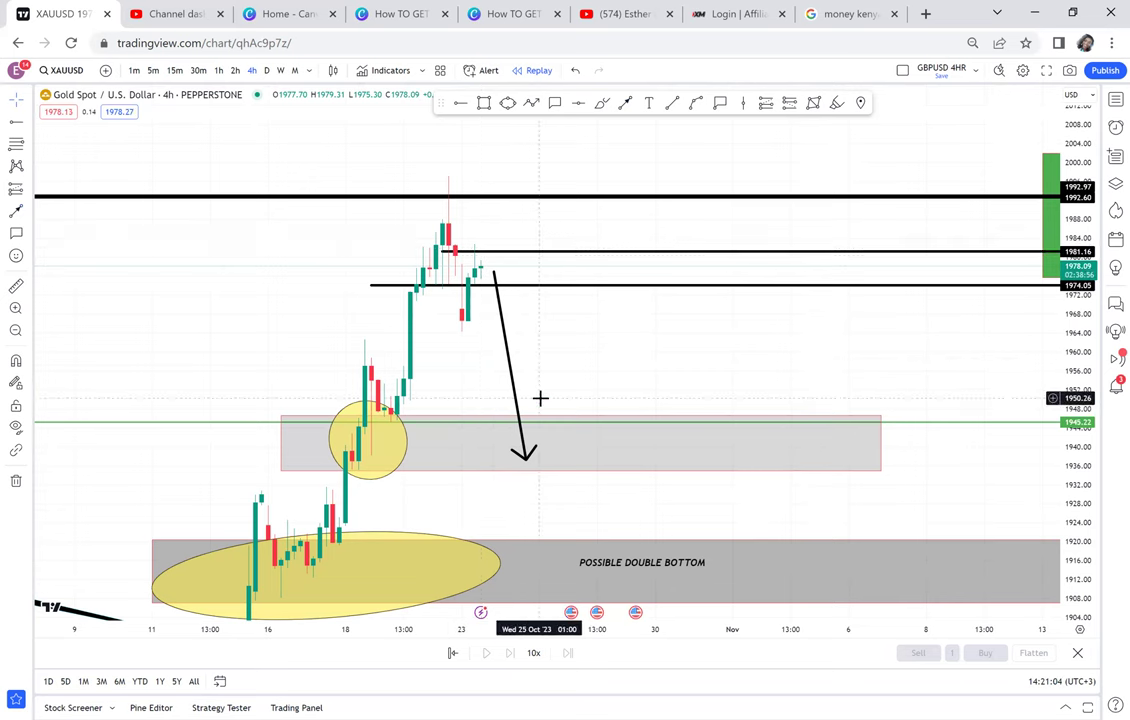
Step: View the latest 4-hour price action and check the watchlist, closing it again to restore the full chart
left_click_drag(530, 187, 572, 191)
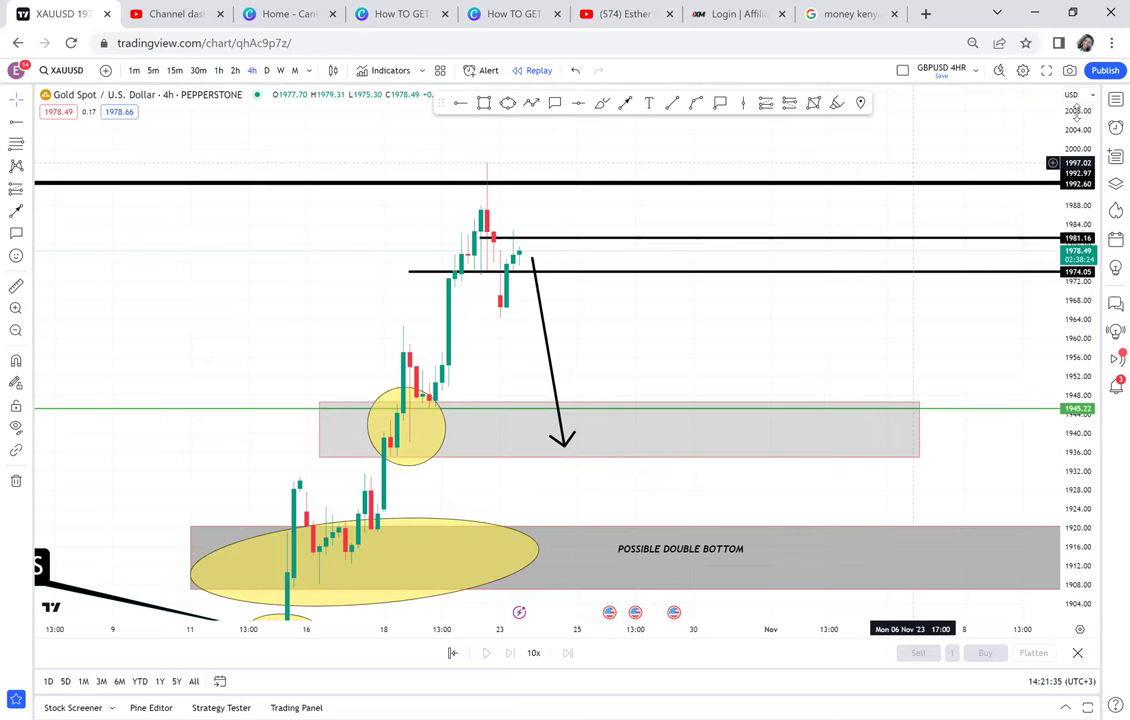
left_click(1115, 100)
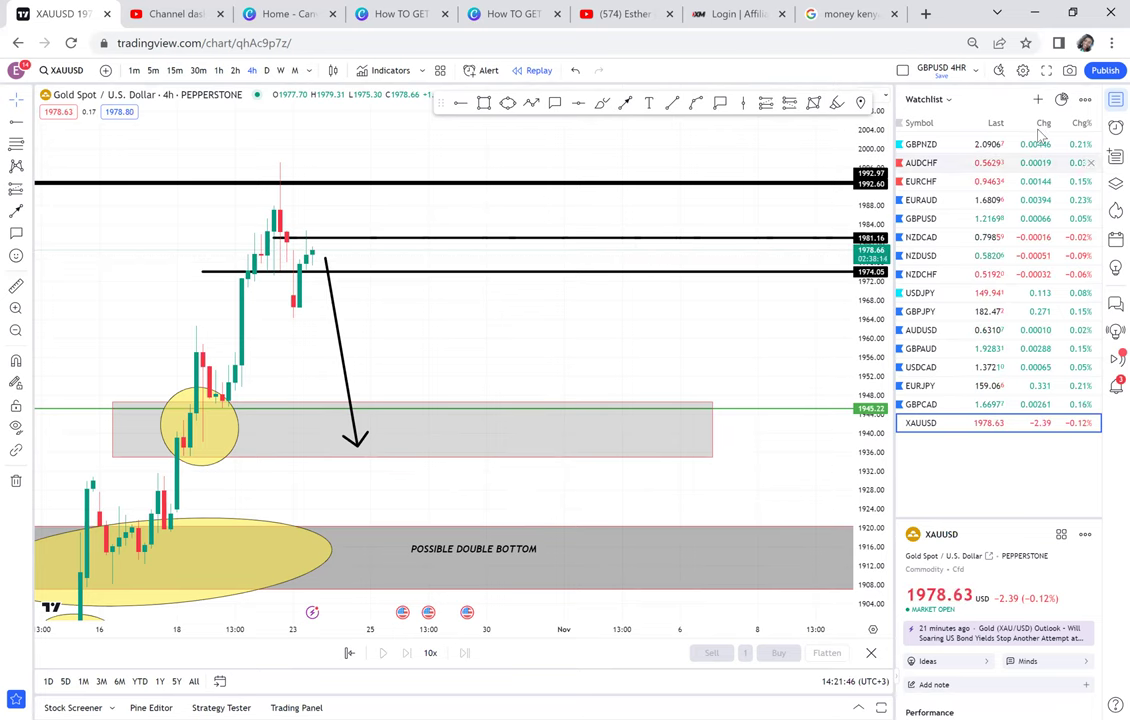
left_click(1115, 100)
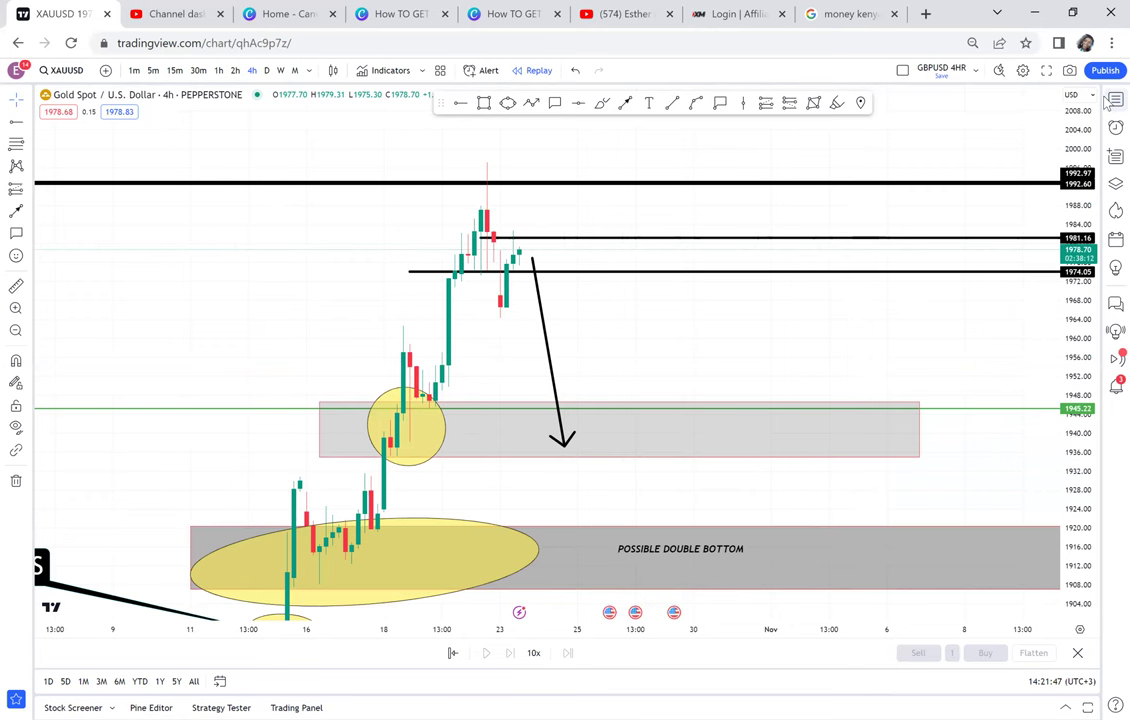